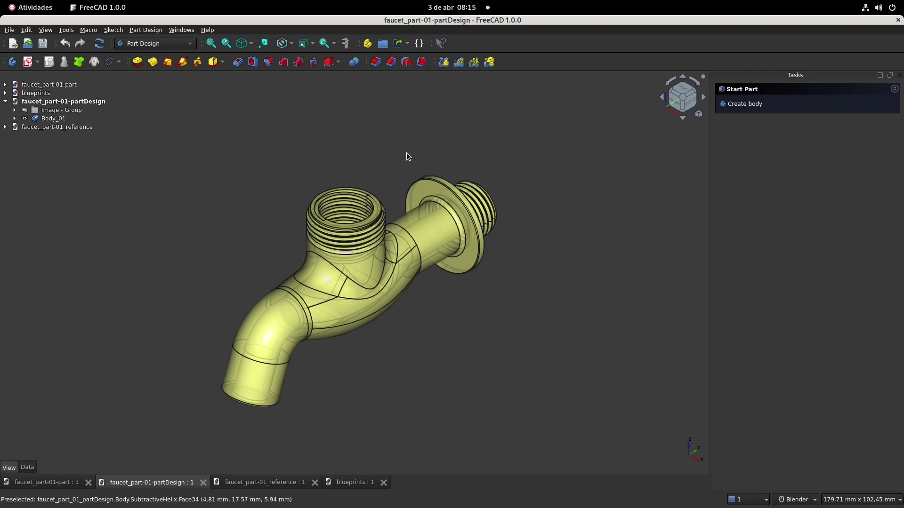
Compare the finished faucet in the faucet_part-01_reference document with the one in faucet_part-01-partDesign.
{"action": "left_click", "coordinate": [264, 482]}
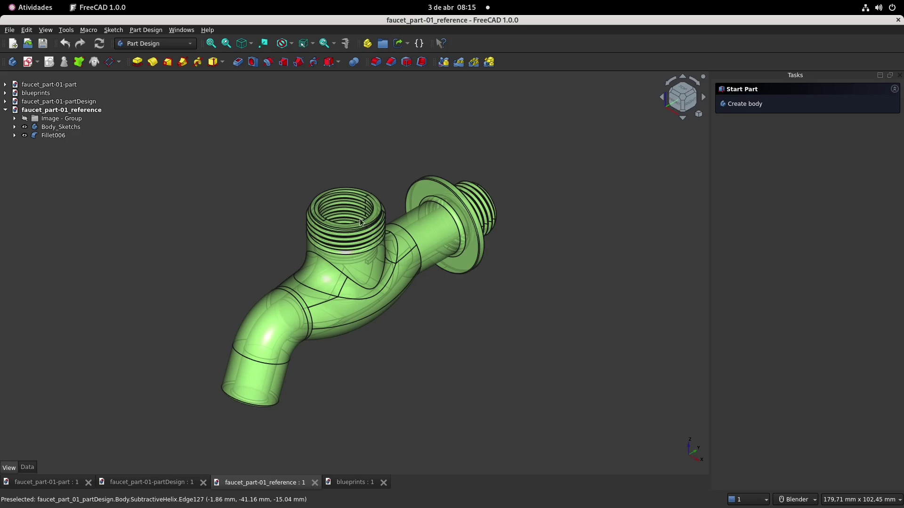
{"action": "middle_click_drag", "start_coordinate": [393, 349], "coordinate": [414, 325], "text": "shift"}
{"action": "left_click", "coordinate": [159, 485]}
{"action": "middle_click_drag", "start_coordinate": [356, 398], "coordinate": [590, 191], "text": "shift"}
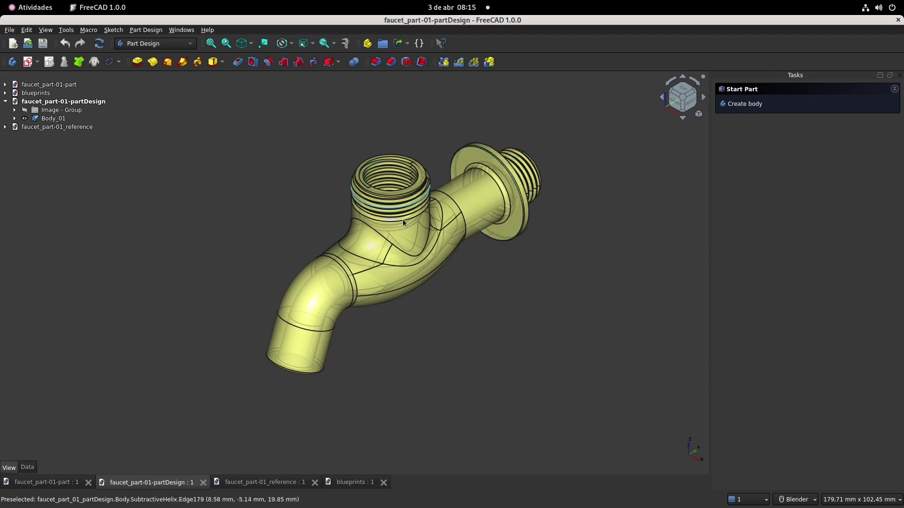
{"action": "middle_click_drag", "start_coordinate": [497, 294], "coordinate": [491, 311], "text": "shift"}
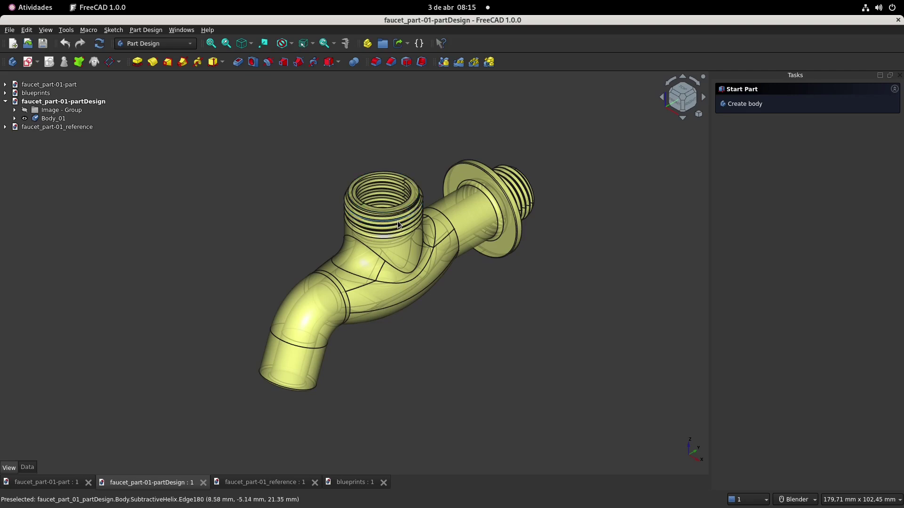
{"action": "middle_click_drag", "start_coordinate": [485, 278], "coordinate": [481, 327], "text": "shift"}
{"action": "left_click", "coordinate": [266, 483]}
{"action": "middle_click_drag", "start_coordinate": [394, 392], "coordinate": [424, 366], "text": "shift"}
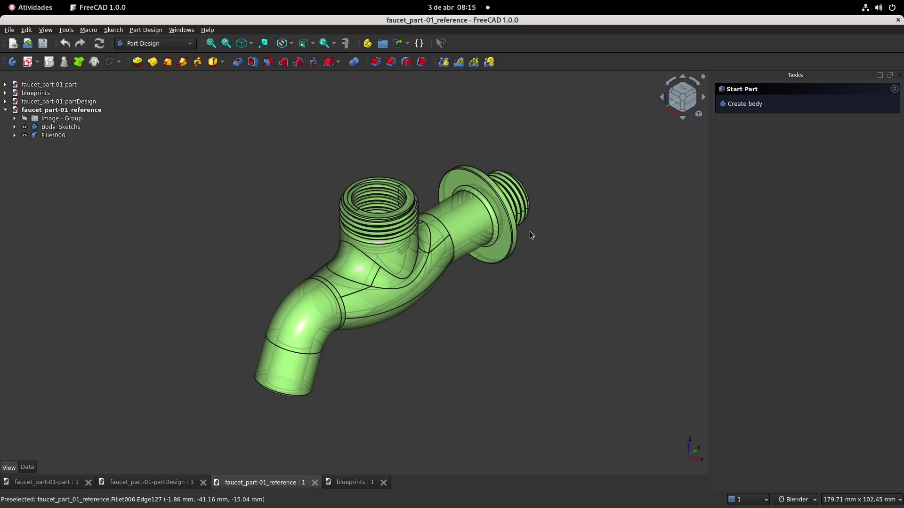
{"action": "left_click", "coordinate": [303, 343]}
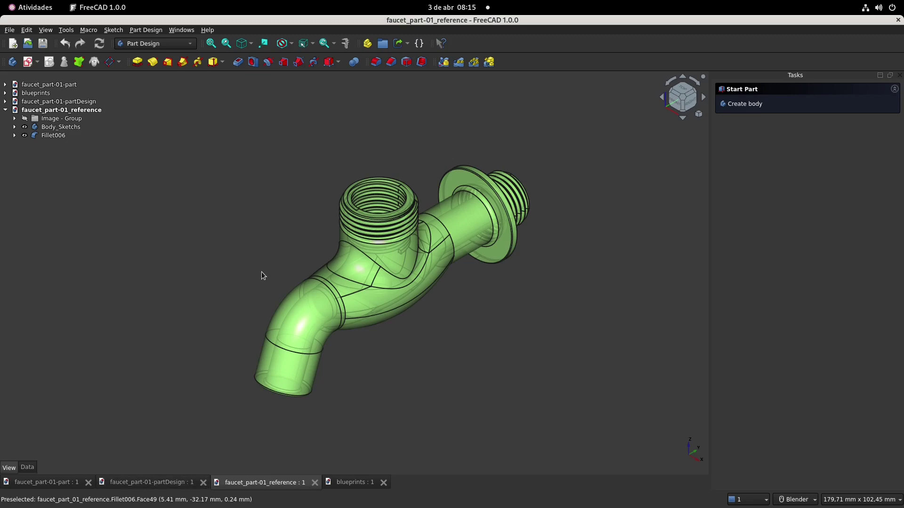
Examine the faucet_part-01-part document's Body_Sketch, its two threaded rods and the Image - Group in the model tree.
{"action": "left_click", "coordinate": [61, 483]}
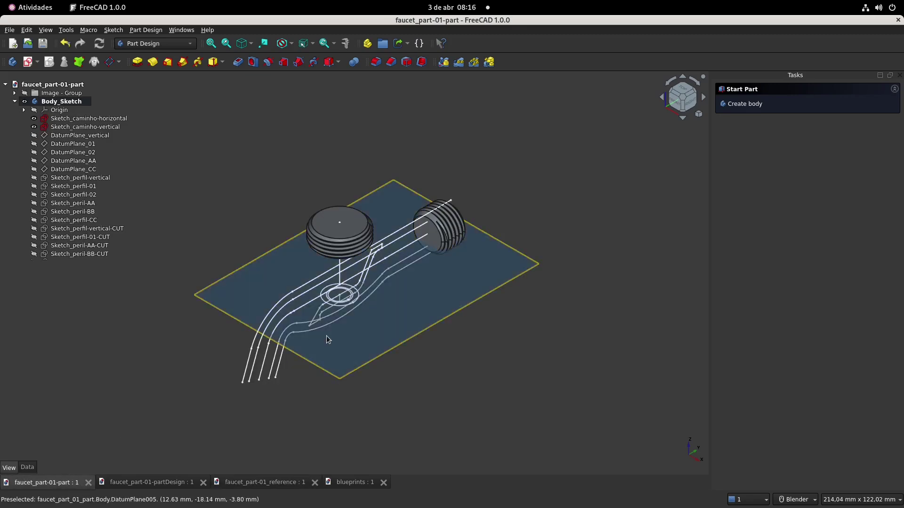
{"action": "middle_click_drag", "start_coordinate": [252, 152], "coordinate": [279, 160], "text": "shift"}
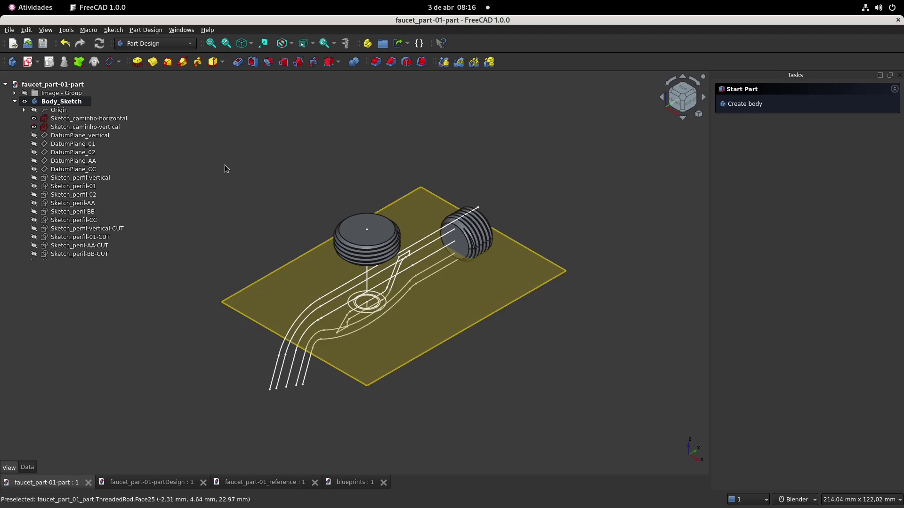
{"action": "mouse_move", "coordinate": [308, 191]}
{"action": "middle_mouse_down", "text": "shift"}
{"action": "mouse_move", "coordinate": [301, 175]}
{"action": "mouse_move", "coordinate": [303, 190]}
{"action": "middle_mouse_up", "text": "shift"}
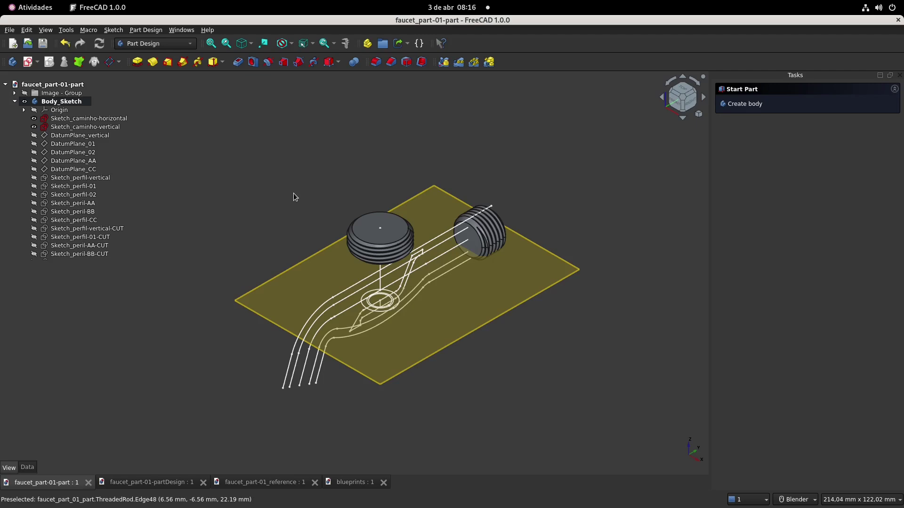
{"action": "left_click", "coordinate": [61, 101]}
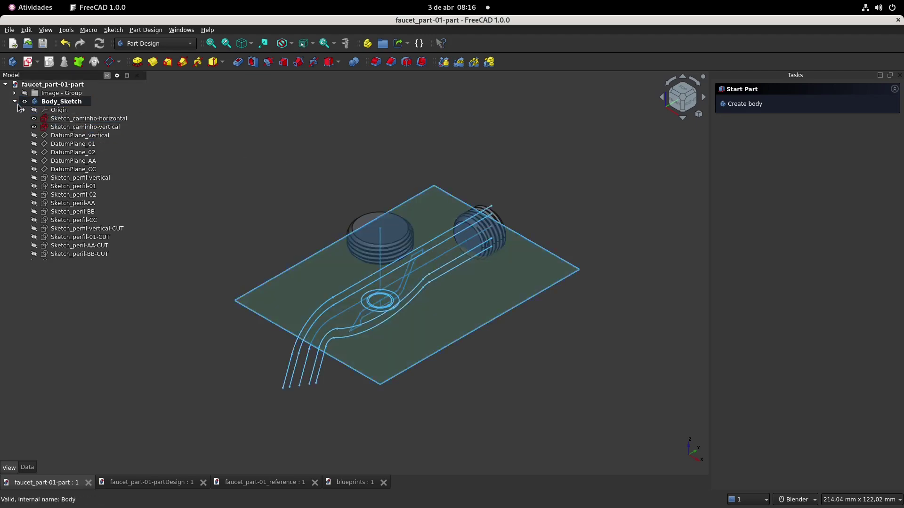
{"action": "left_click", "coordinate": [15, 101]}
{"action": "left_click", "coordinate": [76, 118]}
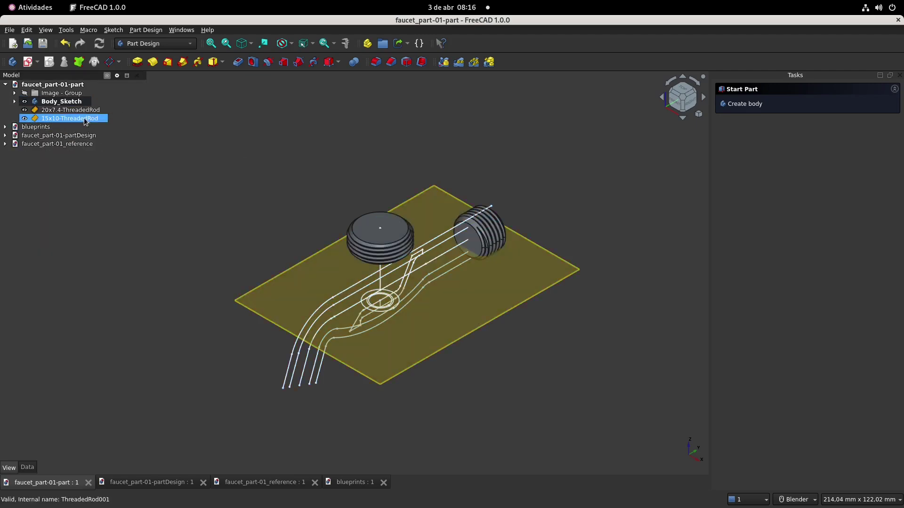
{"action": "left_click", "coordinate": [86, 110], "text": "ctrl"}
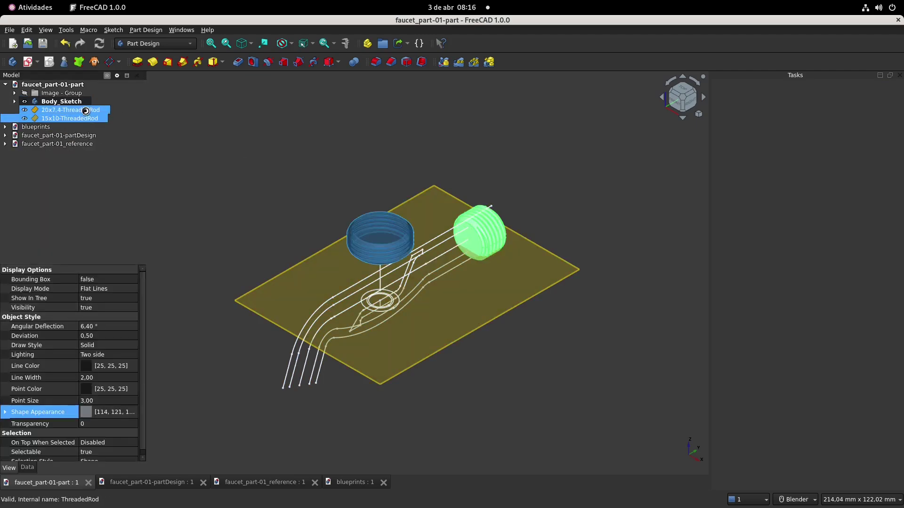
{"action": "left_click", "coordinate": [246, 146]}
{"action": "left_click", "coordinate": [58, 95]}
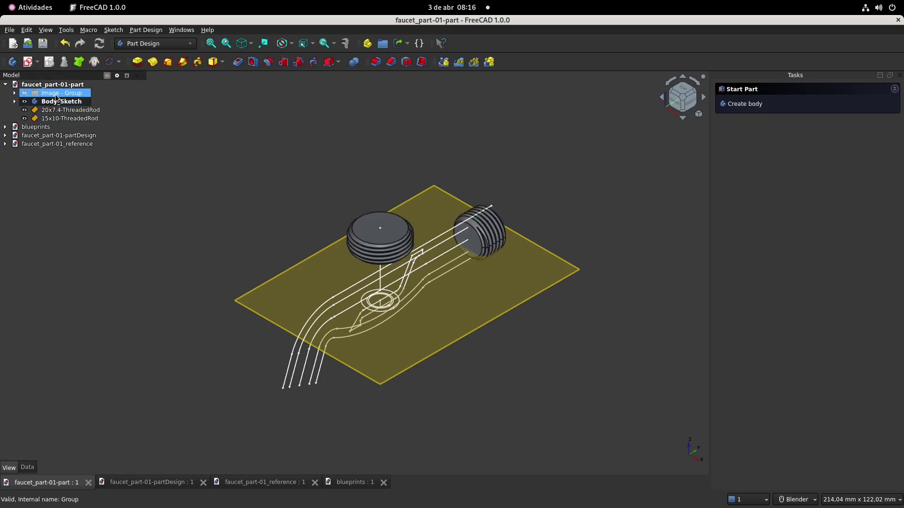
{"action": "left_click", "coordinate": [188, 137]}
{"action": "left_click", "coordinate": [18, 103]}
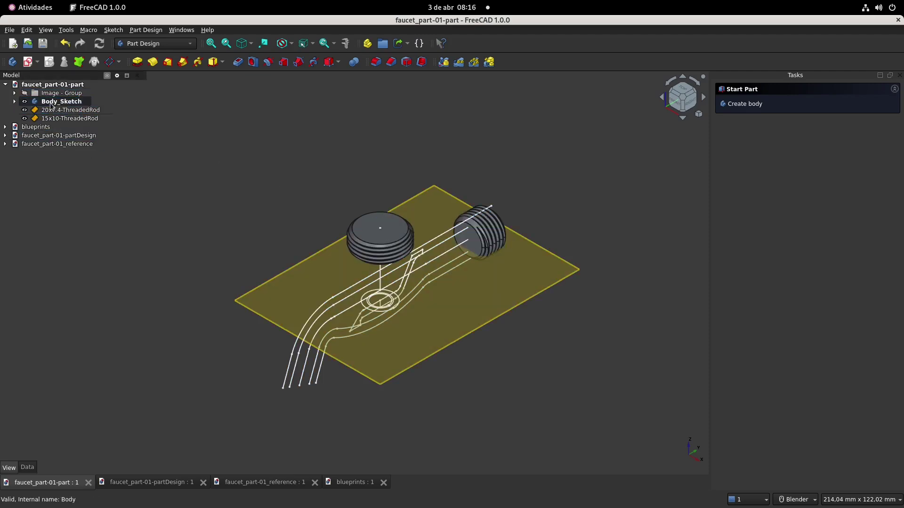
Review the feature history of Body_01 in the faucet_part-01-partDesign document, then collapse it.
{"action": "left_click", "coordinate": [158, 483]}
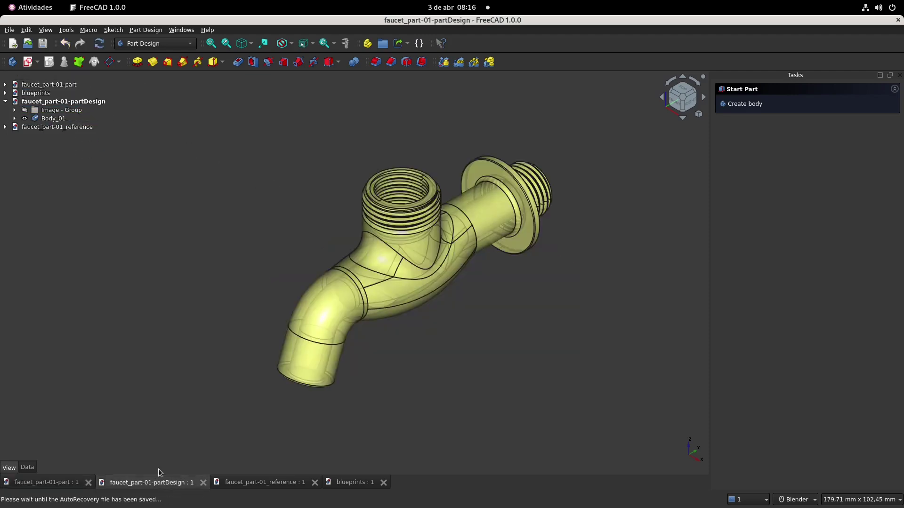
{"action": "left_click", "coordinate": [14, 118]}
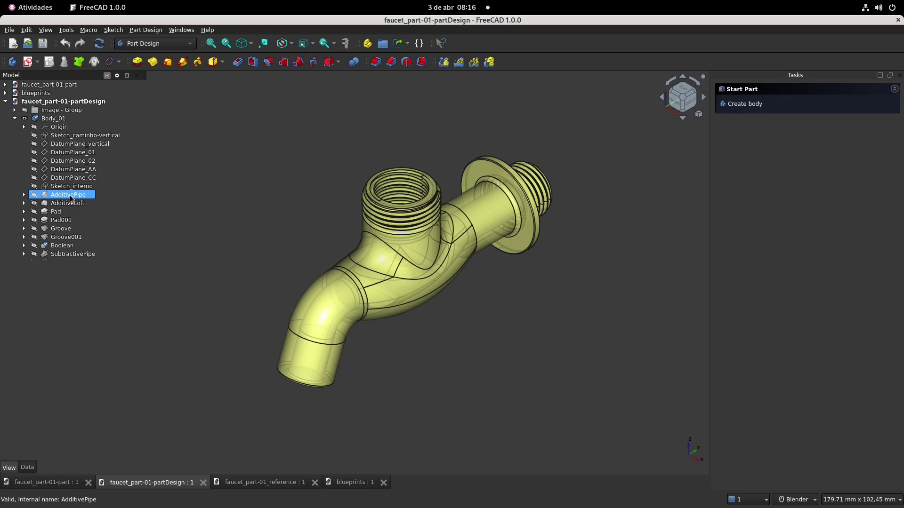
{"action": "scroll", "coordinate": [69, 198], "scroll_direction": "down", "scroll_amount": 1}
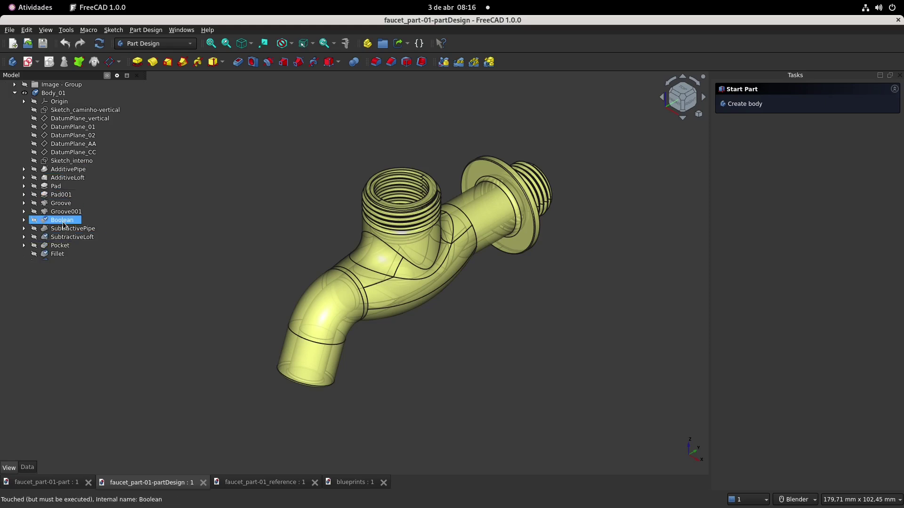
{"action": "scroll", "coordinate": [66, 207], "scroll_direction": "up", "scroll_amount": 1}
{"action": "left_click", "coordinate": [15, 119]}
{"action": "left_click", "coordinate": [151, 336]}
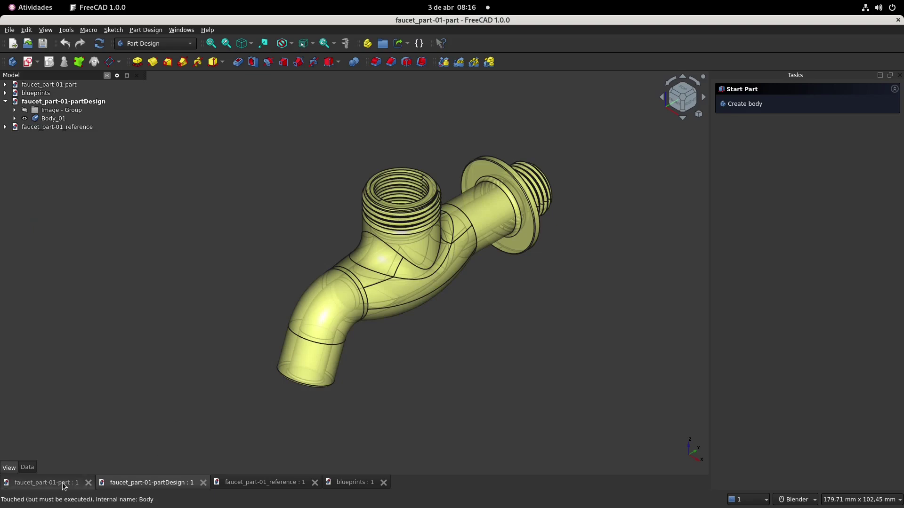
Return to the faucet_part-01-part document and highlight Body_Sketch and the 15x10-ThreadedRod.
{"action": "left_click", "coordinate": [64, 485]}
{"action": "left_click", "coordinate": [54, 104]}
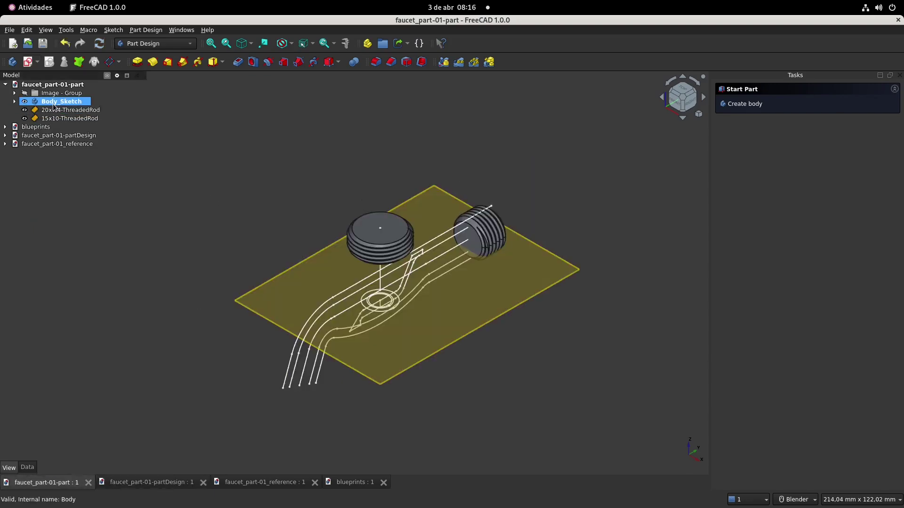
{"action": "left_click", "coordinate": [187, 153]}
{"action": "left_click", "coordinate": [81, 119]}
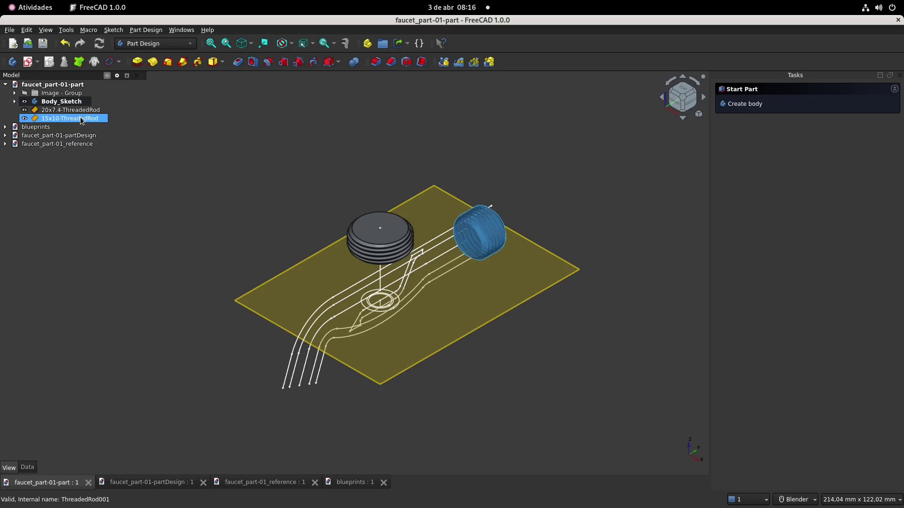
{"action": "left_click", "coordinate": [175, 139]}
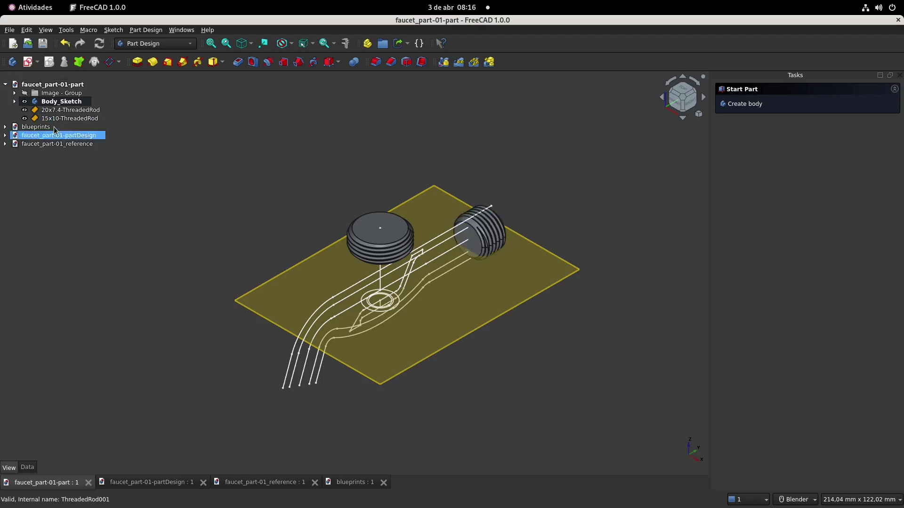
Expand Body_Sketch, look through its list of sketches and select Sketch_interno.
{"action": "left_click", "coordinate": [15, 101]}
{"action": "left_click", "coordinate": [85, 211]}
{"action": "scroll", "coordinate": [87, 202], "scroll_direction": "down", "scroll_amount": 5}
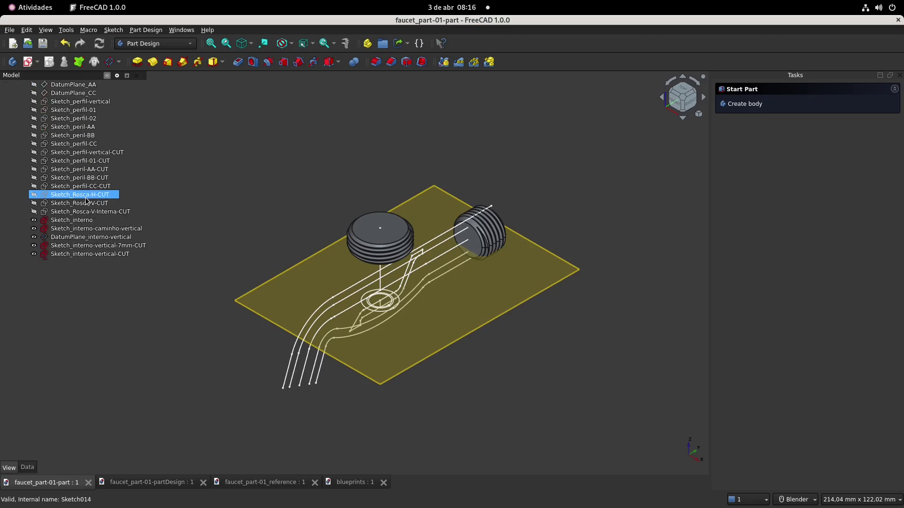
{"action": "left_click", "coordinate": [138, 211]}
{"action": "left_click", "coordinate": [63, 171]}
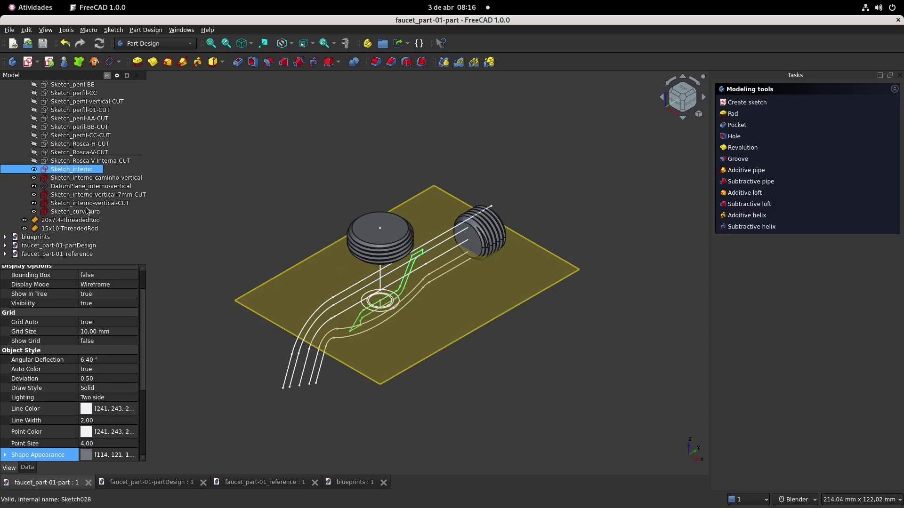
In faucet_part-01-partDesign, expand Body_01 and Boolean002 to examine the nested Body_perfil-interno and Body_corte-interno.
{"action": "left_click", "coordinate": [142, 486]}
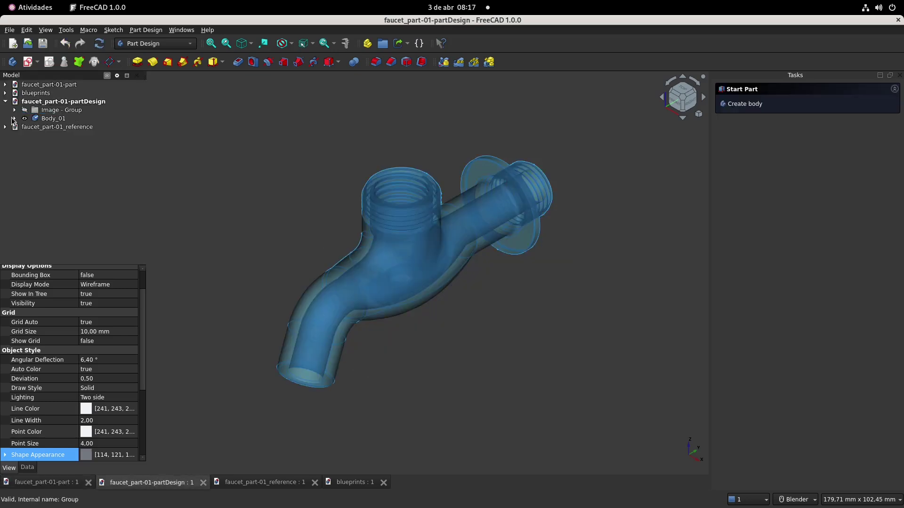
{"action": "left_click", "coordinate": [14, 118]}
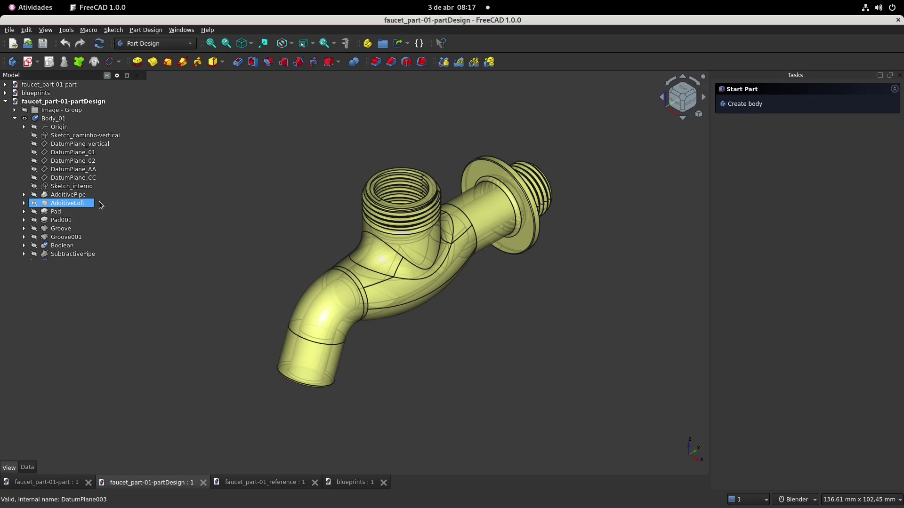
{"action": "scroll", "coordinate": [82, 278], "scroll_direction": "down", "scroll_amount": 2}
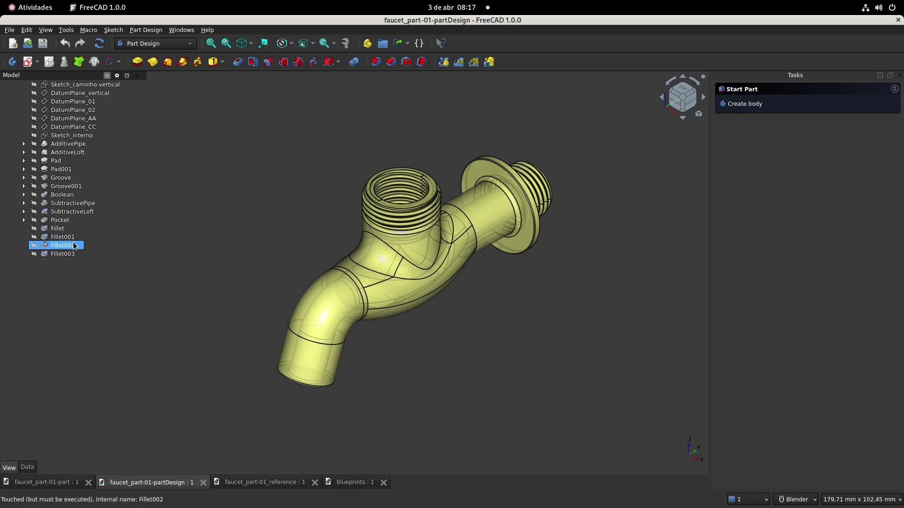
{"action": "scroll", "coordinate": [74, 245], "scroll_direction": "down", "scroll_amount": 2}
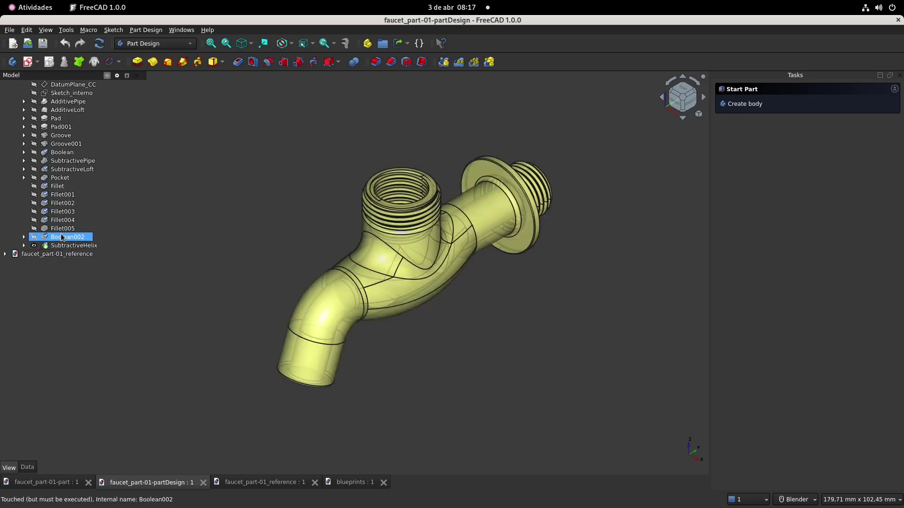
{"action": "left_click", "coordinate": [24, 237]}
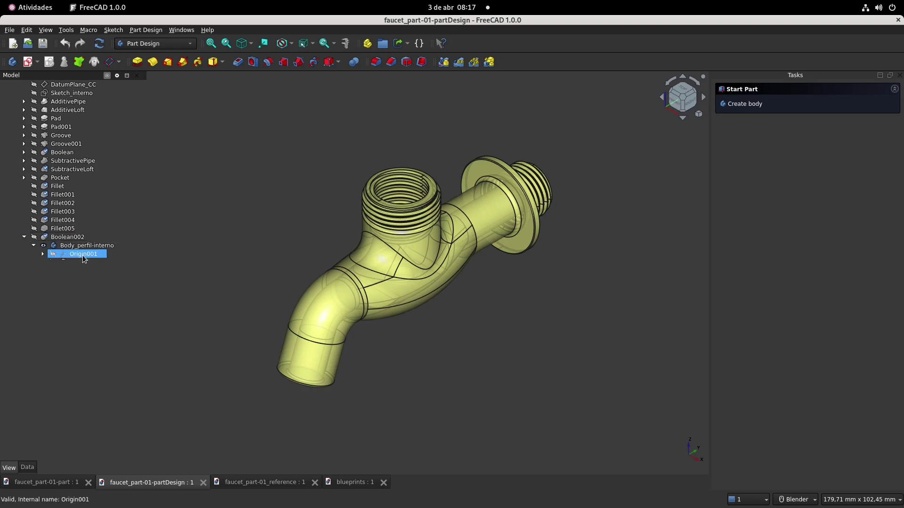
{"action": "left_click", "coordinate": [80, 246]}
{"action": "scroll", "coordinate": [71, 244], "scroll_direction": "down", "scroll_amount": 3}
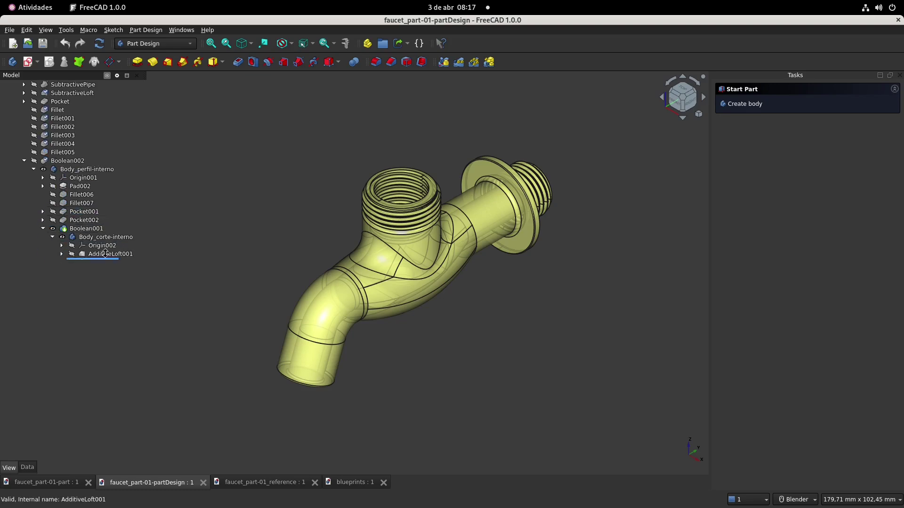
{"action": "left_click", "coordinate": [118, 239]}
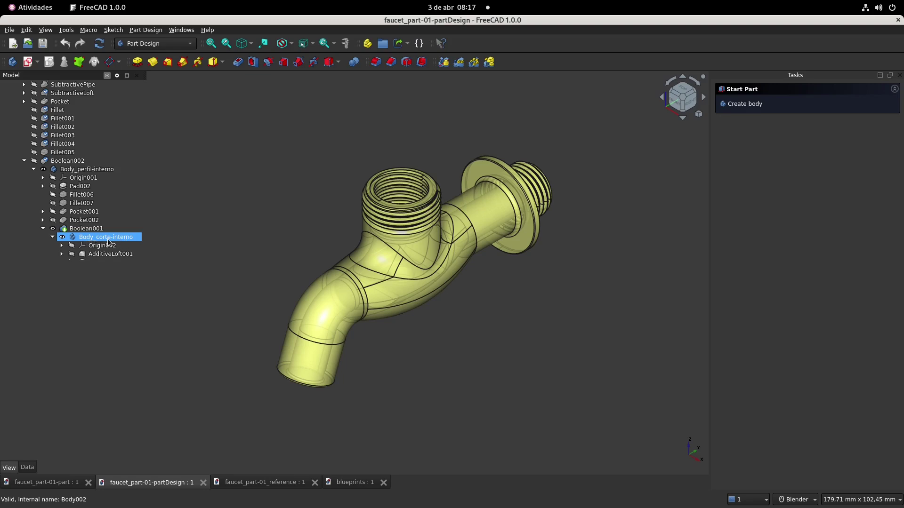
{"action": "left_click", "coordinate": [185, 240]}
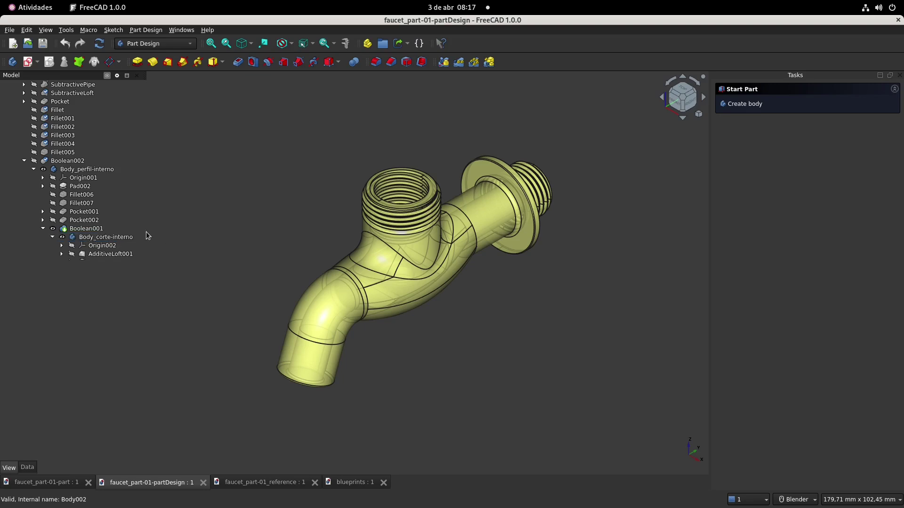
Return to the faucet_part-01-part document and highlight Sketch_interno and Sketch_interno-caminho-vertical in Body_Sketch.
{"action": "left_click", "coordinate": [47, 483]}
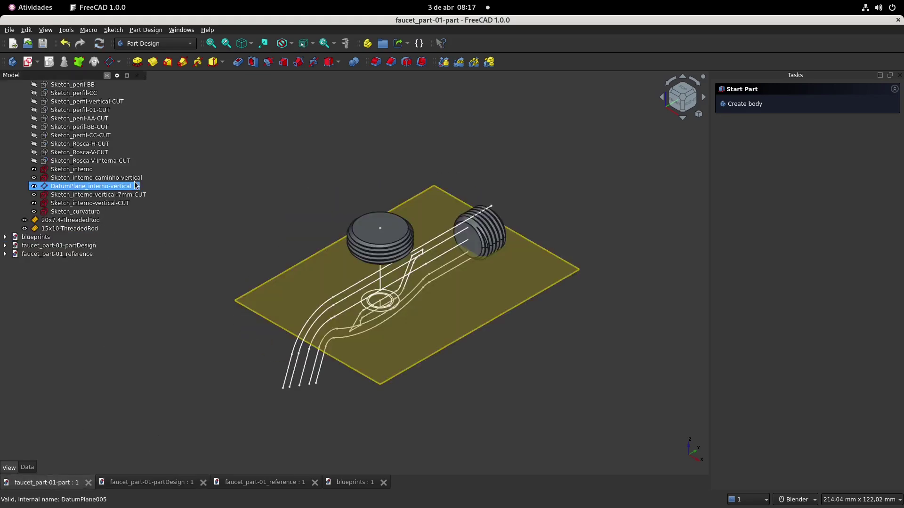
{"action": "scroll", "coordinate": [80, 187], "scroll_direction": "up", "scroll_amount": 2}
{"action": "scroll", "coordinate": [80, 188], "scroll_direction": "up", "scroll_amount": 3}
{"action": "scroll", "coordinate": [89, 189], "scroll_direction": "down", "scroll_amount": 3}
{"action": "scroll", "coordinate": [88, 189], "scroll_direction": "down", "scroll_amount": 2}
{"action": "left_click", "coordinate": [81, 171]}
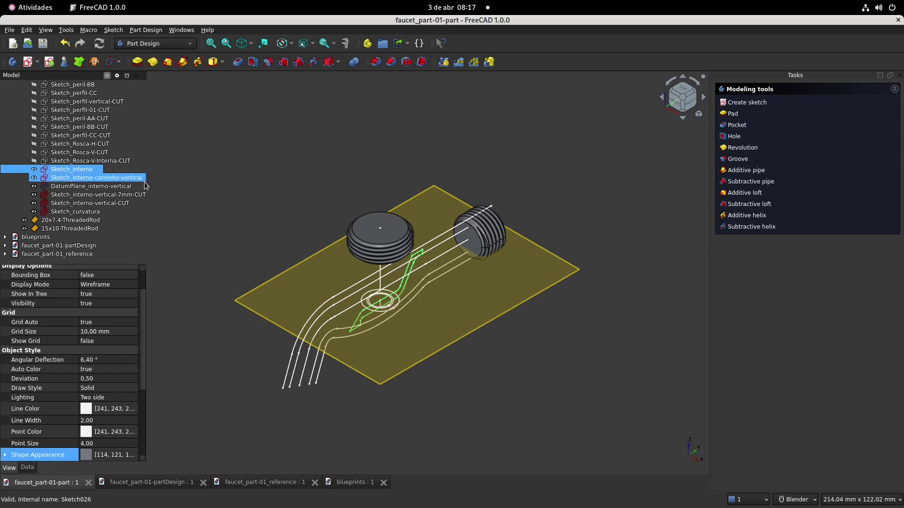
{"action": "left_click", "coordinate": [93, 178], "text": "ctrl"}
{"action": "left_click", "coordinate": [103, 181]}
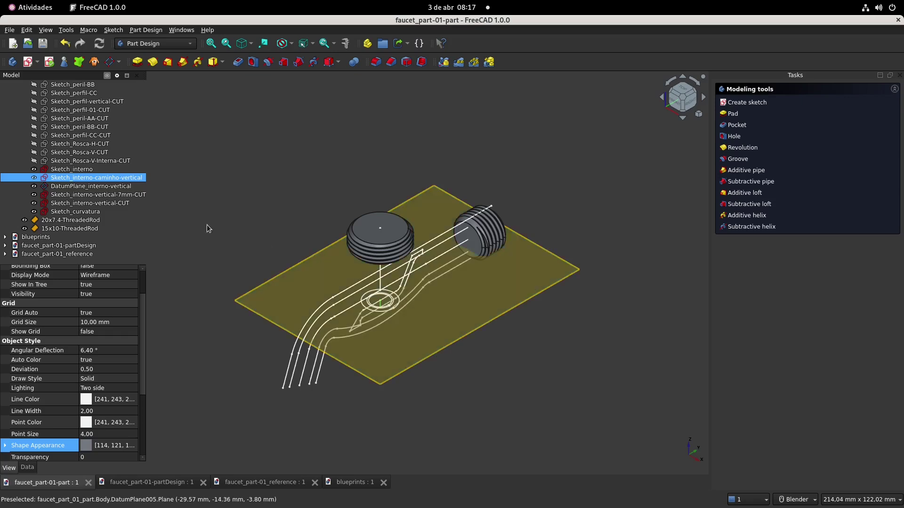
Highlight DatumPlane_interno-vertical, Sketch_interno-vertical-7mm-CUT, Sketch_interno-vertical-CUT and Sketch_curvatura one after another.
{"action": "key", "text": "Down"}
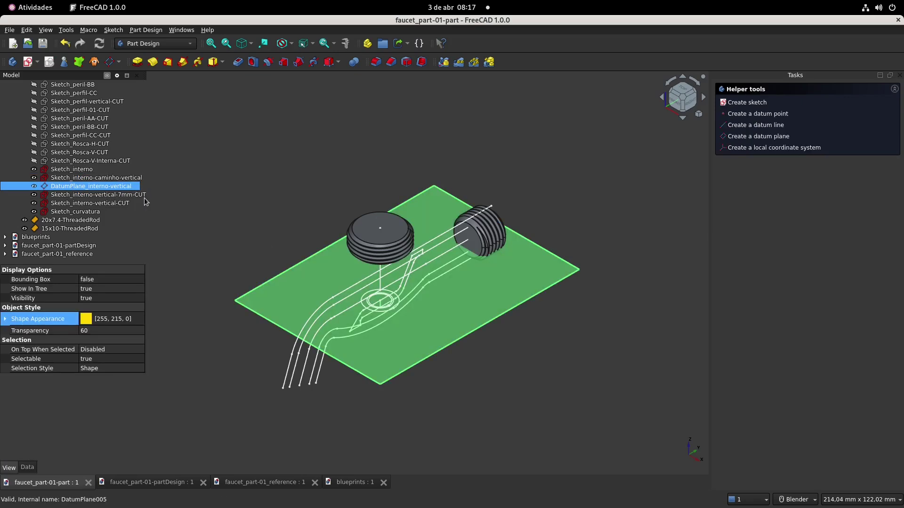
{"action": "key", "text": "Down"}
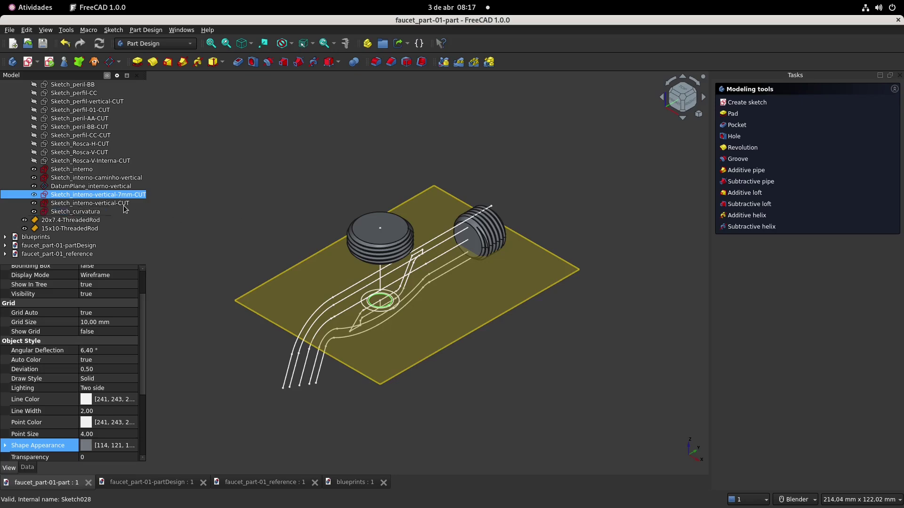
{"action": "key", "text": "Down"}
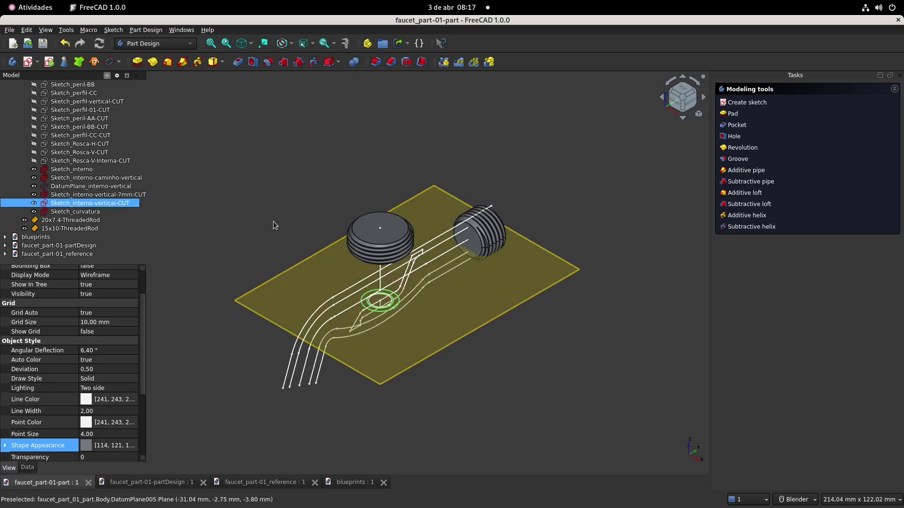
{"action": "key", "text": "Down"}
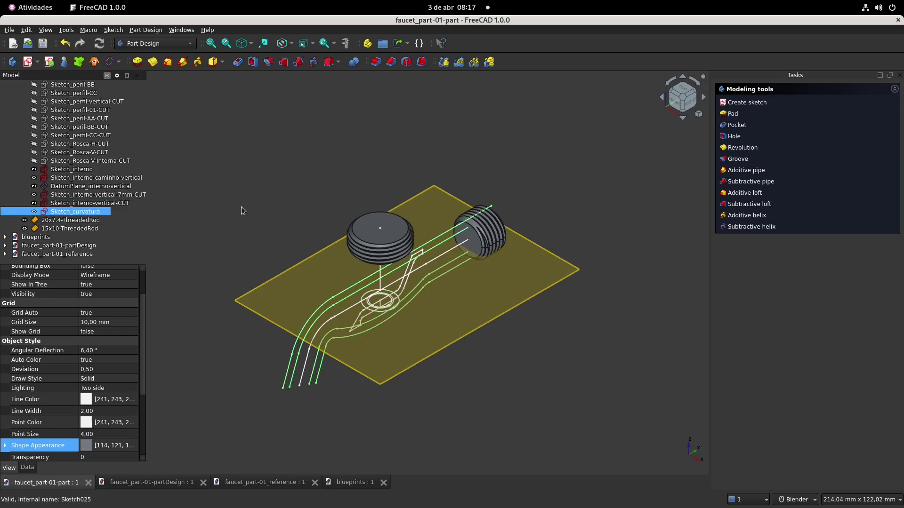
Examine the highlighted Sketch_curvatura from the right side and in isometric view, and briefly highlight DatumPlane_interno-vertical.
{"action": "middle_click_drag", "start_coordinate": [255, 227], "coordinate": [271, 217], "text": "shift"}
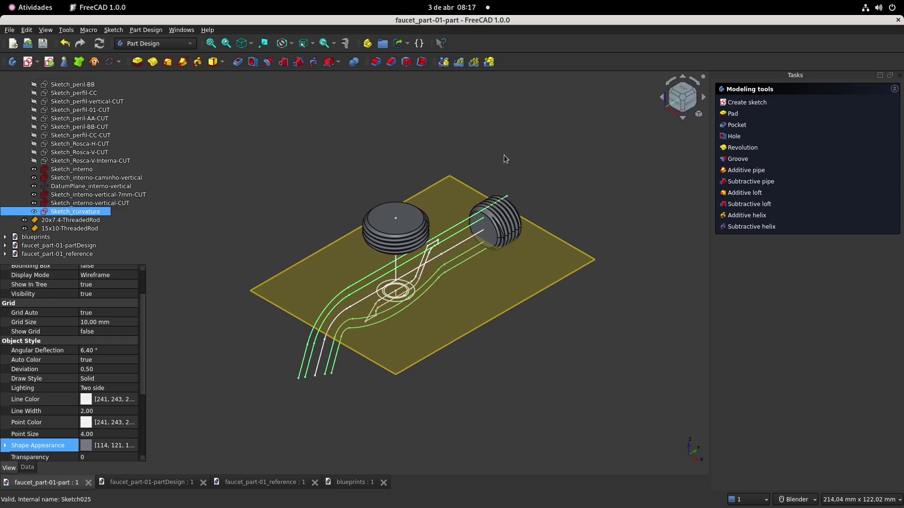
{"action": "scroll", "coordinate": [317, 237], "scroll_direction": "up", "scroll_amount": 1}
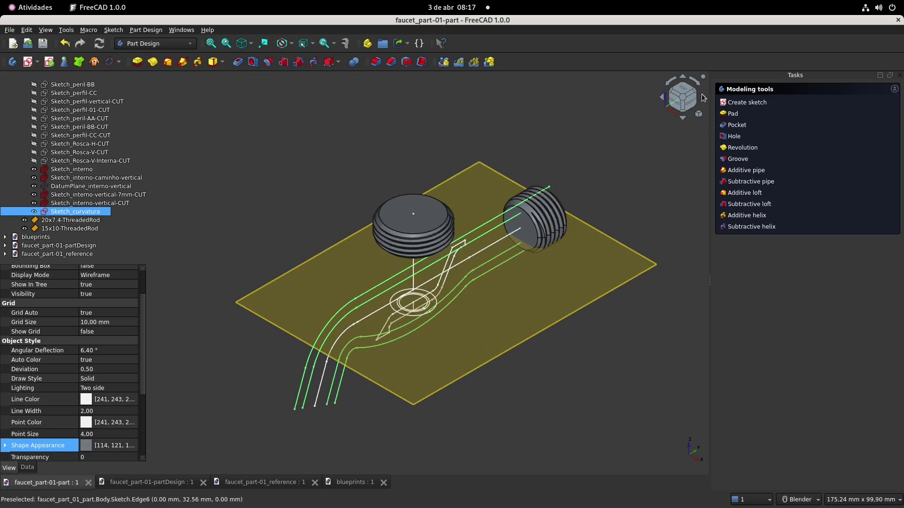
{"action": "left_click", "coordinate": [690, 106]}
{"action": "scroll", "coordinate": [458, 315], "scroll_direction": "up", "scroll_amount": 2}
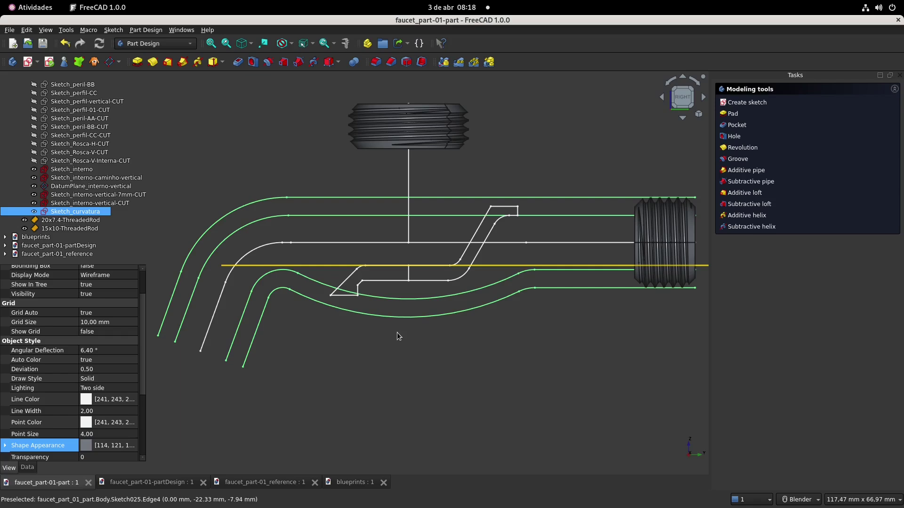
{"action": "scroll", "coordinate": [449, 348], "scroll_direction": "down", "scroll_amount": 3}
{"action": "middle_click_drag", "start_coordinate": [427, 328], "coordinate": [434, 342], "text": "shift"}
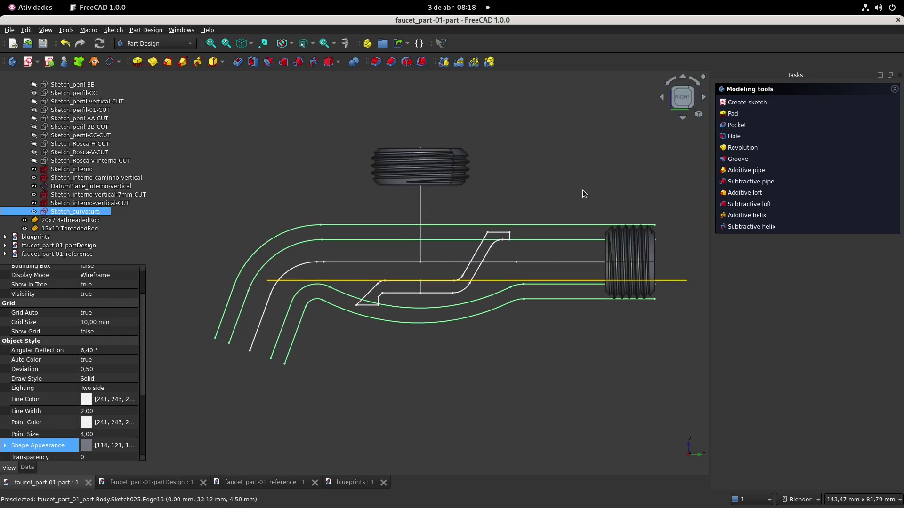
{"action": "key", "text": "0"}
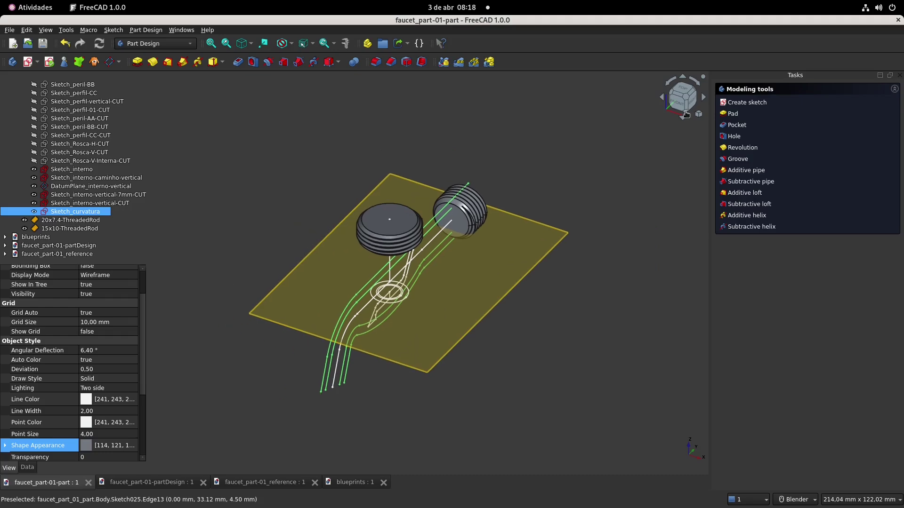
{"action": "left_click", "coordinate": [685, 97]}
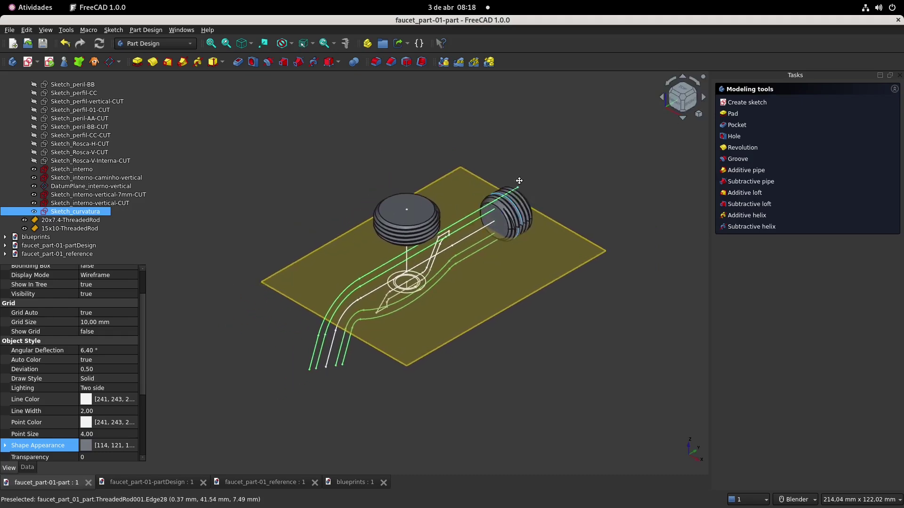
{"action": "left_click", "coordinate": [97, 186], "text": "ctrl"}
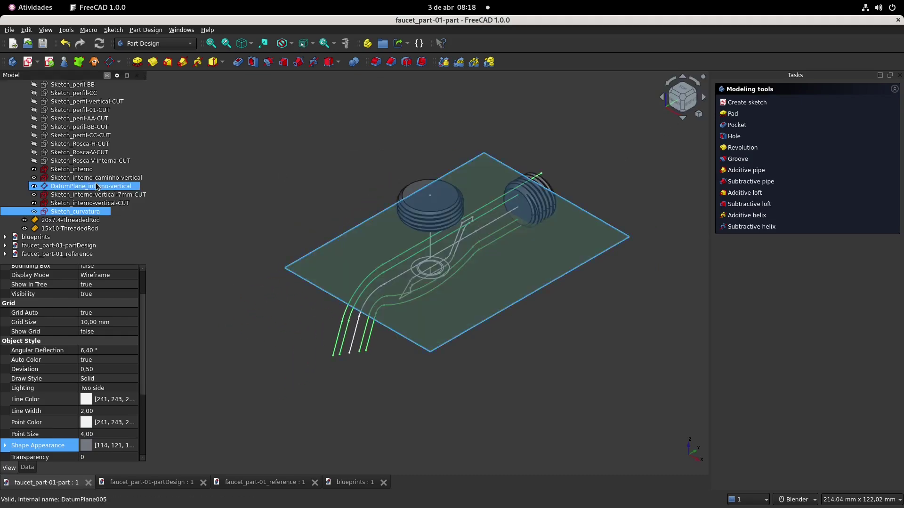
{"action": "left_click", "coordinate": [97, 187], "text": "ctrl"}
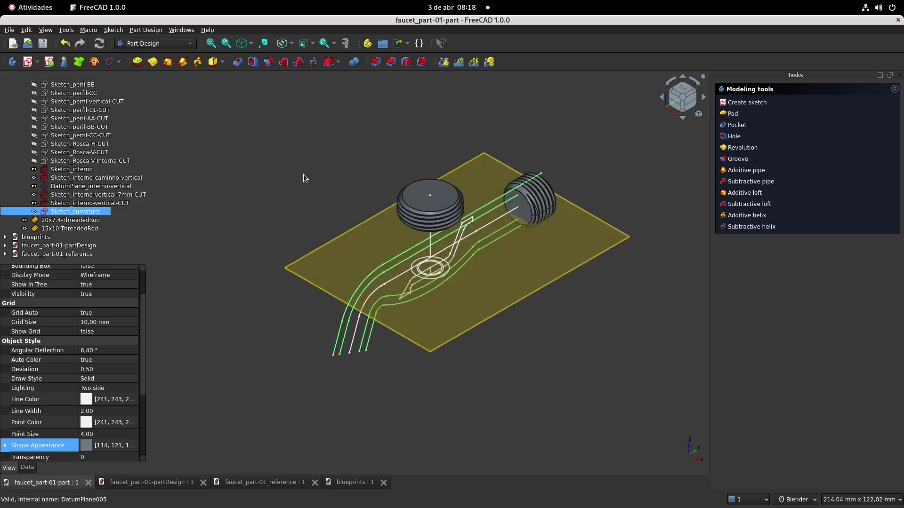
Switch to the Part workbench and clear the selection.
{"action": "left_click", "coordinate": [181, 43]}
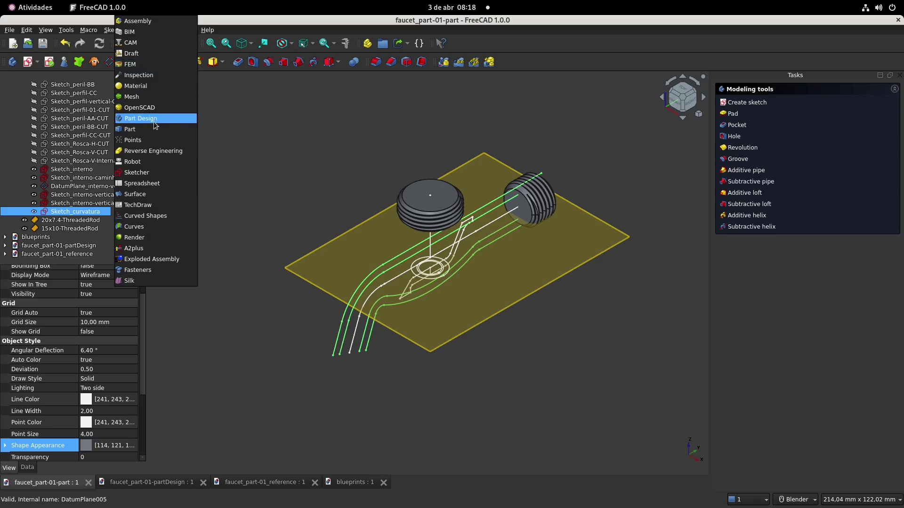
{"action": "left_click", "coordinate": [152, 132]}
{"action": "left_click", "coordinate": [320, 158]}
{"action": "middle_click_drag", "start_coordinate": [313, 152], "coordinate": [304, 172], "text": "shift"}
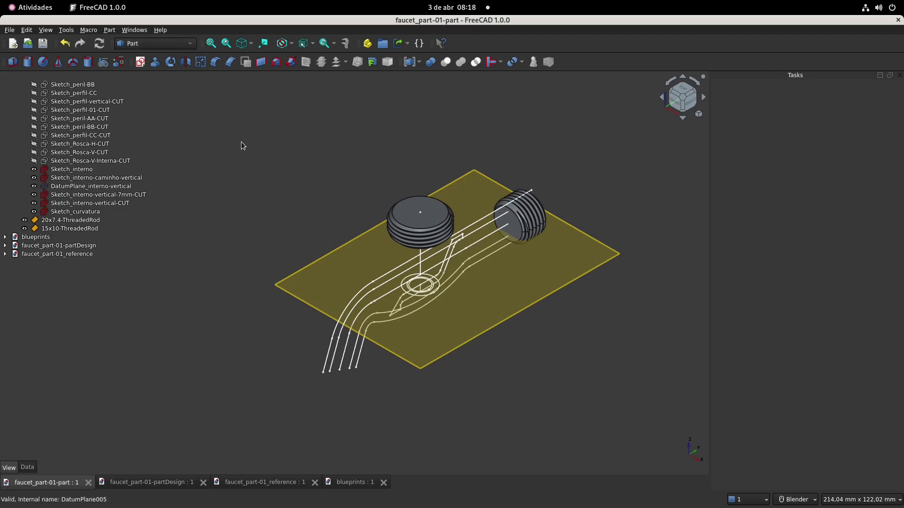
{"action": "mouse_move", "coordinate": [280, 158]}
{"action": "middle_mouse_down", "text": "shift"}
{"action": "mouse_move", "coordinate": [294, 161]}
{"action": "mouse_move", "coordinate": [282, 161]}
{"action": "middle_mouse_up", "text": "shift"}
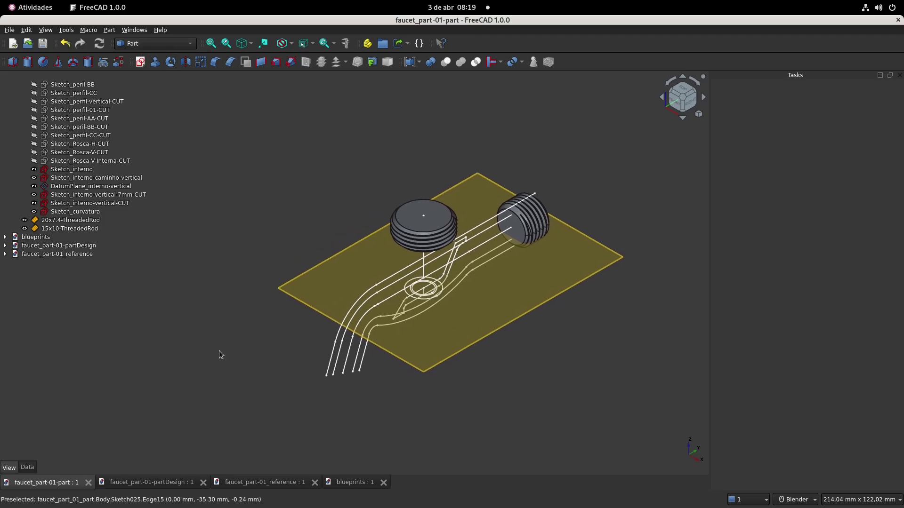
Close the faucet_part-01-partDesign and faucet_part-01_reference documents.
{"action": "left_click", "coordinate": [167, 482]}
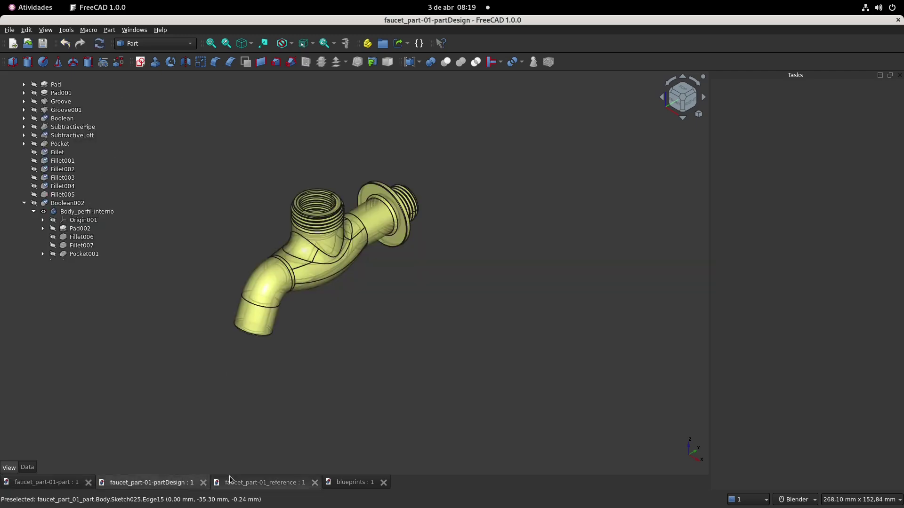
{"action": "left_click", "coordinate": [203, 483]}
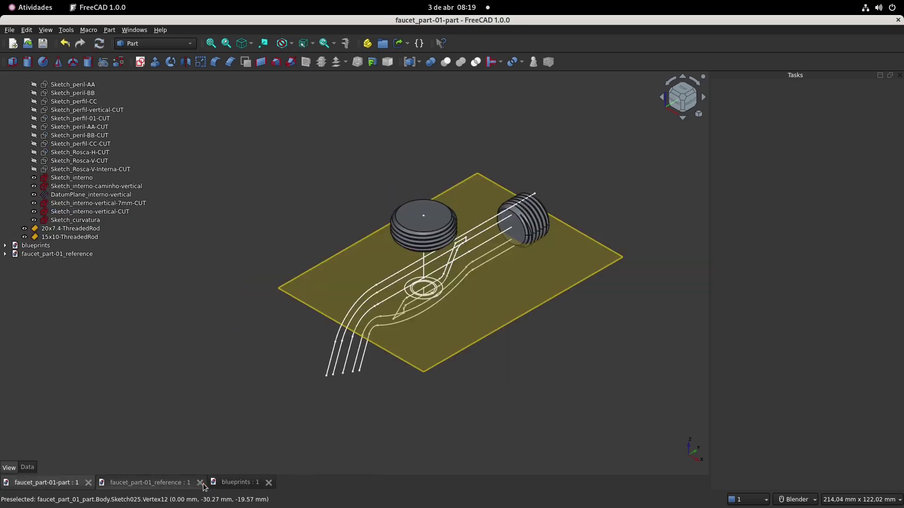
{"action": "left_click", "coordinate": [204, 488]}
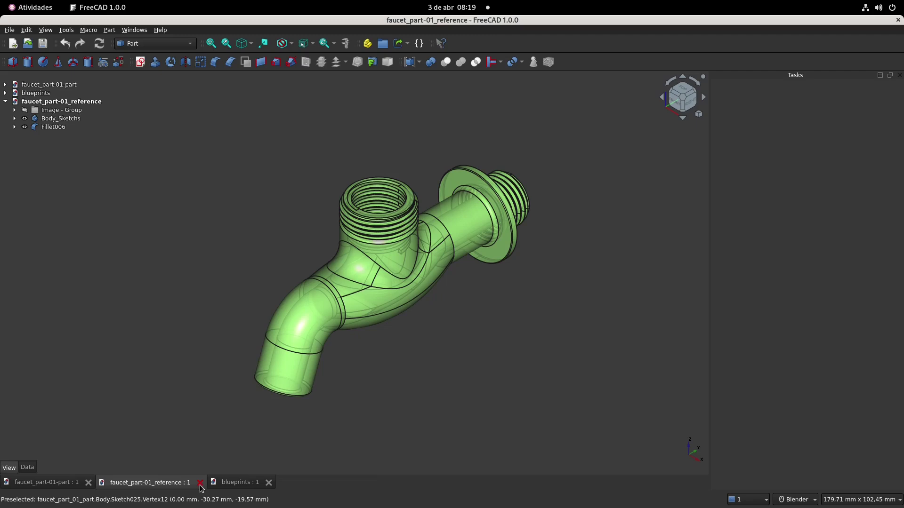
{"action": "left_click", "coordinate": [200, 483]}
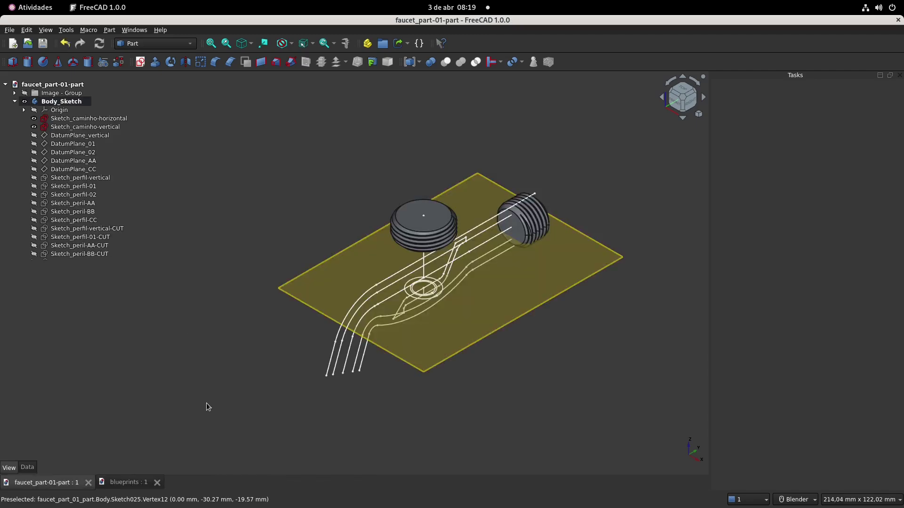
Look over the faucet section views in the blueprints drawing, then return to the faucet_part-01-part document.
{"action": "left_click", "coordinate": [123, 483]}
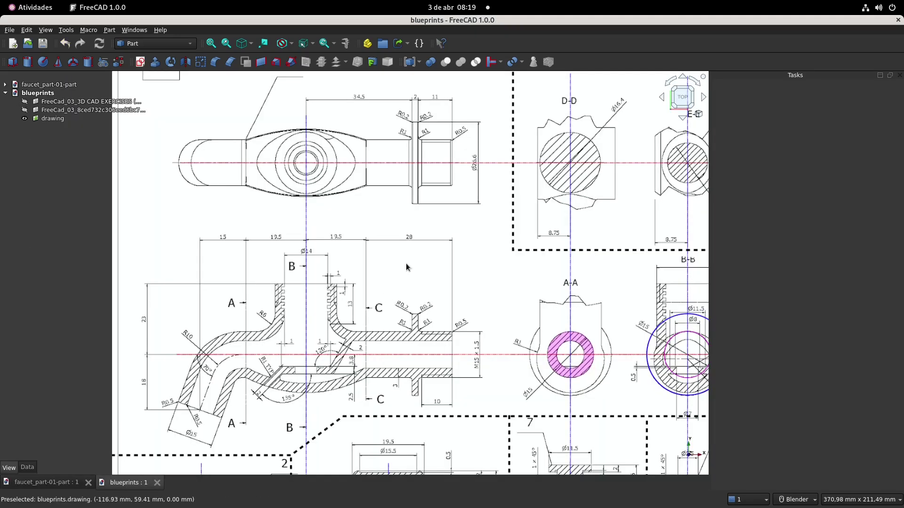
{"action": "mouse_move", "coordinate": [403, 268]}
{"action": "middle_mouse_down", "text": "shift"}
{"action": "mouse_move", "coordinate": [452, 250]}
{"action": "mouse_move", "coordinate": [426, 222]}
{"action": "mouse_move", "coordinate": [436, 237]}
{"action": "middle_mouse_up", "text": "shift"}
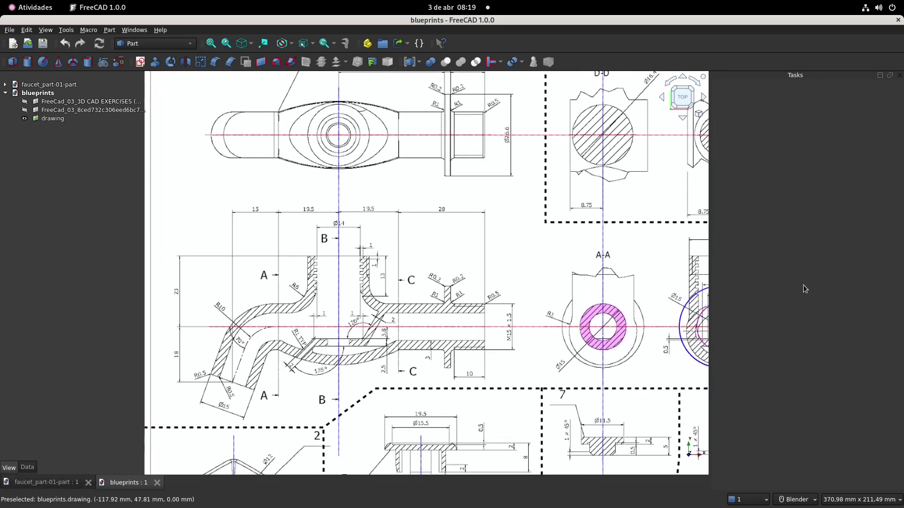
{"action": "left_click", "coordinate": [45, 485]}
{"action": "left_click", "coordinate": [61, 101]}
{"action": "left_click", "coordinate": [193, 100]}
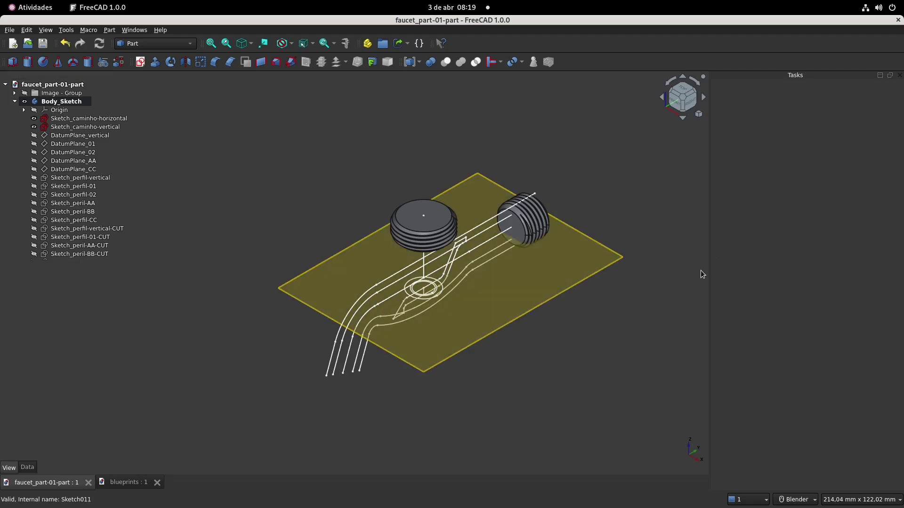
{"action": "mouse_move", "coordinate": [710, 279]}
{"action": "left_mouse_down"}
{"action": "mouse_move", "coordinate": [744, 270]}
{"action": "mouse_move", "coordinate": [700, 281]}
{"action": "mouse_move", "coordinate": [739, 277]}
{"action": "mouse_move", "coordinate": [731, 284]}
{"action": "mouse_move", "coordinate": [682, 295]}
{"action": "mouse_move", "coordinate": [702, 288]}
{"action": "left_mouse_up"}
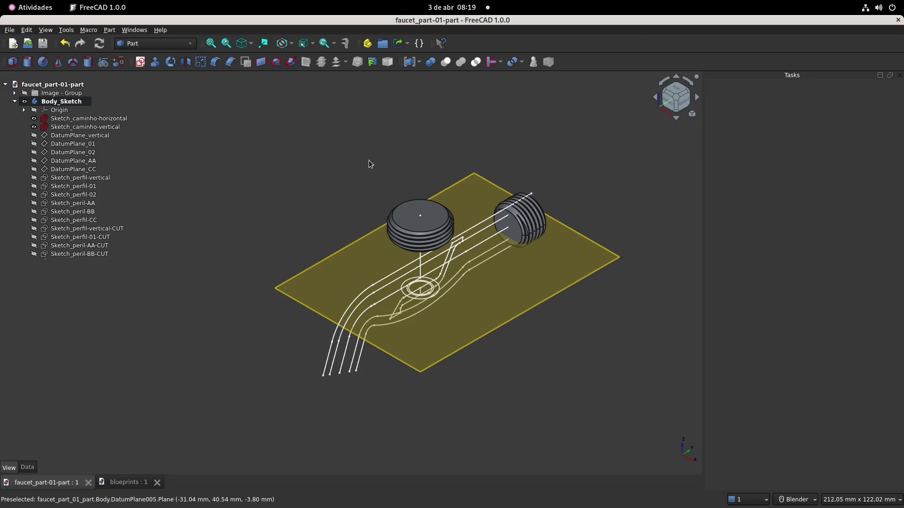
Hide the 15x10-ThreadedRod and the 20x7.4-ThreadedRod.
{"action": "left_click", "coordinate": [16, 103]}
{"action": "left_click", "coordinate": [15, 101]}
{"action": "left_click", "coordinate": [57, 119]}
{"action": "key", "text": "space"}
{"action": "left_click", "coordinate": [66, 111]}
{"action": "key", "text": "space"}
{"action": "left_click", "coordinate": [62, 101]}
{"action": "left_click", "coordinate": [15, 101]}
{"action": "left_click", "coordinate": [174, 155]}
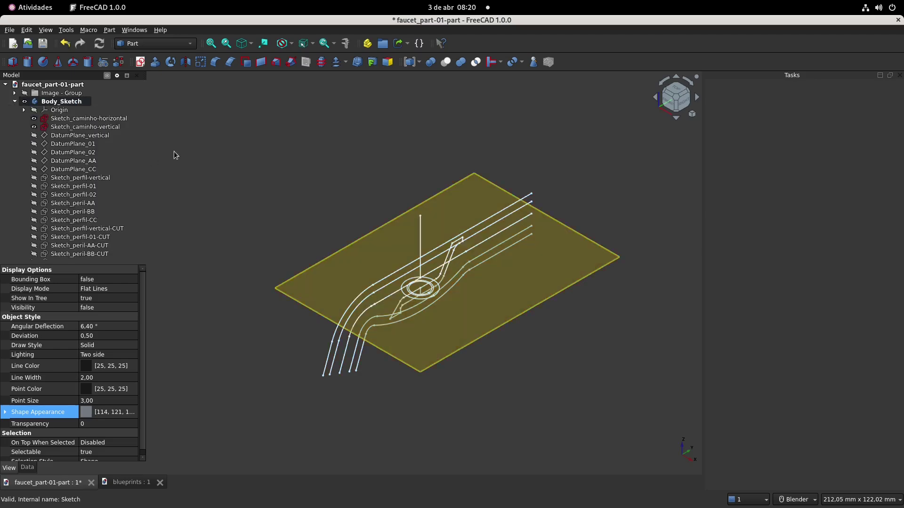
Hide DatumPlane_interno-vertical, Sketch_curvatura and the four Sketch_interno sketches in Body_Sketch.
{"action": "scroll", "coordinate": [71, 198], "scroll_direction": "down", "scroll_amount": 4}
{"action": "left_click", "coordinate": [68, 202]}
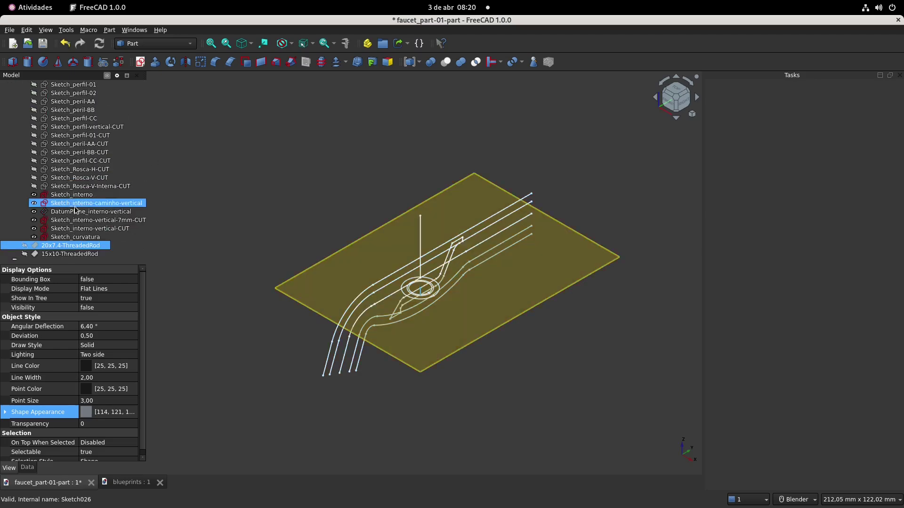
{"action": "left_click", "coordinate": [76, 211]}
{"action": "key", "text": "space"}
{"action": "left_click", "coordinate": [85, 238]}
{"action": "key", "text": "space"}
{"action": "left_click", "coordinate": [86, 229]}
{"action": "key", "text": "space"}
{"action": "left_click", "coordinate": [87, 220]}
{"action": "key", "text": "space"}
{"action": "left_click", "coordinate": [86, 203]}
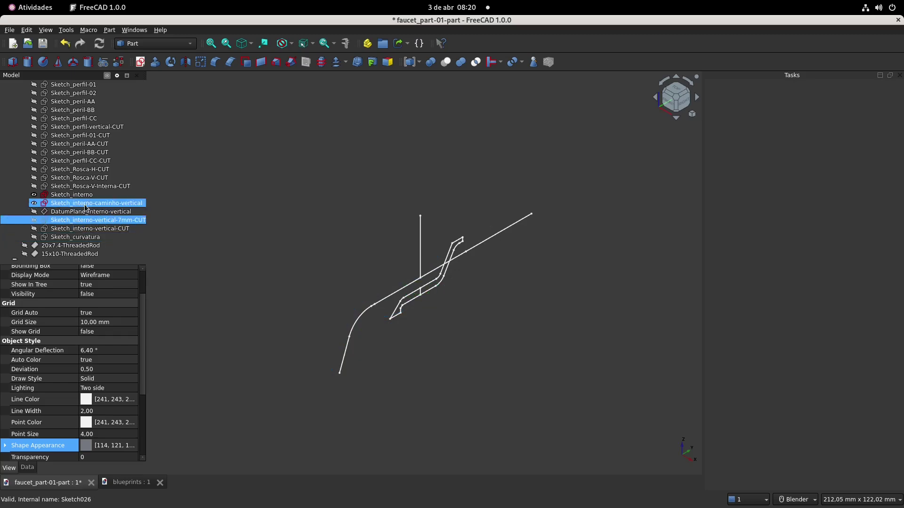
{"action": "key", "text": "space"}
{"action": "left_click", "coordinate": [85, 194]}
{"action": "key", "text": "space"}
Show the circular profile Sketch_perfil-01 alongside the horizontal and vertical path sketches.
{"action": "scroll", "coordinate": [94, 189], "scroll_direction": "up", "scroll_amount": 5}
{"action": "scroll", "coordinate": [161, 181], "scroll_direction": "up", "scroll_amount": 1}
{"action": "left_click", "coordinate": [74, 186]}
{"action": "key", "text": "space"}
{"action": "scroll", "coordinate": [267, 199], "scroll_direction": "down", "scroll_amount": 1}
{"action": "left_click", "coordinate": [410, 185]}
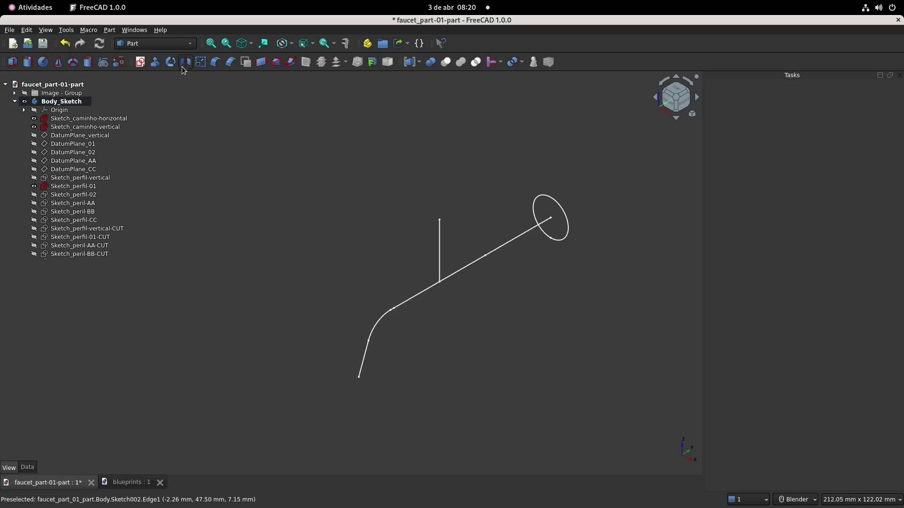
Check the pipe tools in the Part Design workbench, return to the Part workbench and highlight Sketch_perfil-01.
{"action": "left_click", "coordinate": [168, 45]}
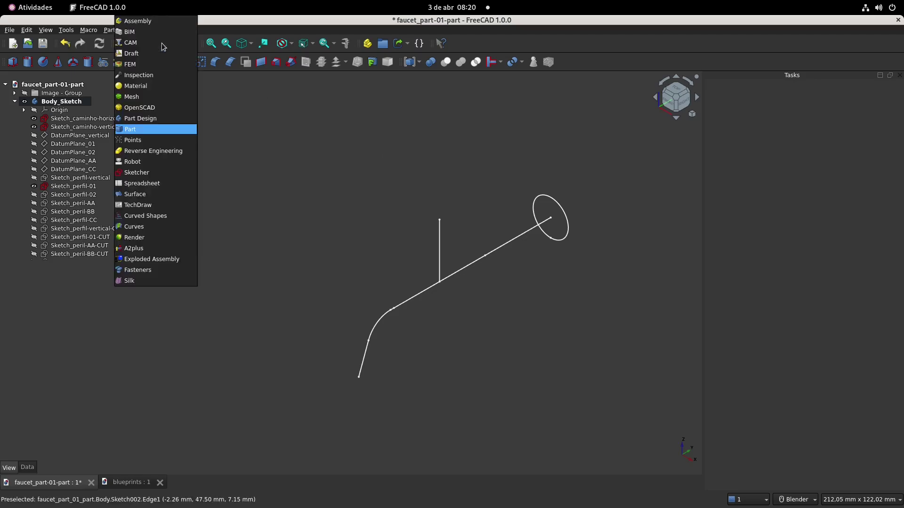
{"action": "left_click", "coordinate": [149, 118]}
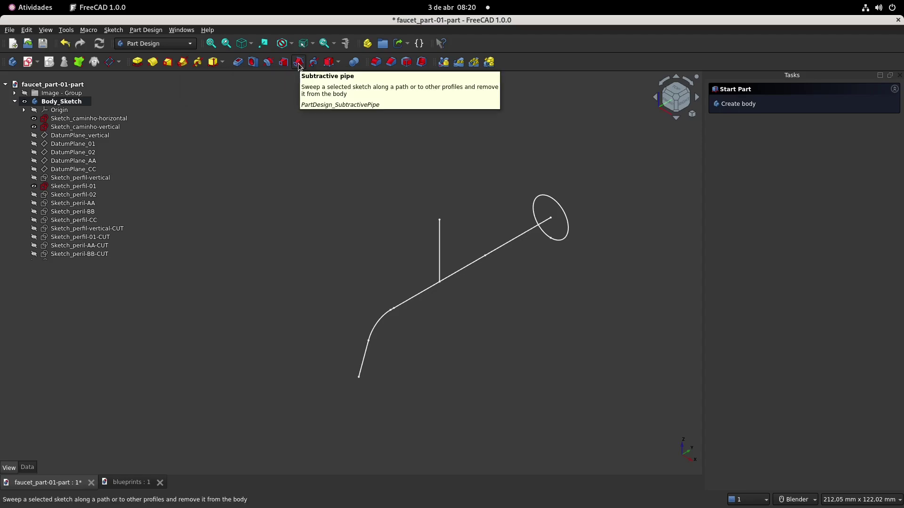
{"action": "left_click", "coordinate": [161, 44]}
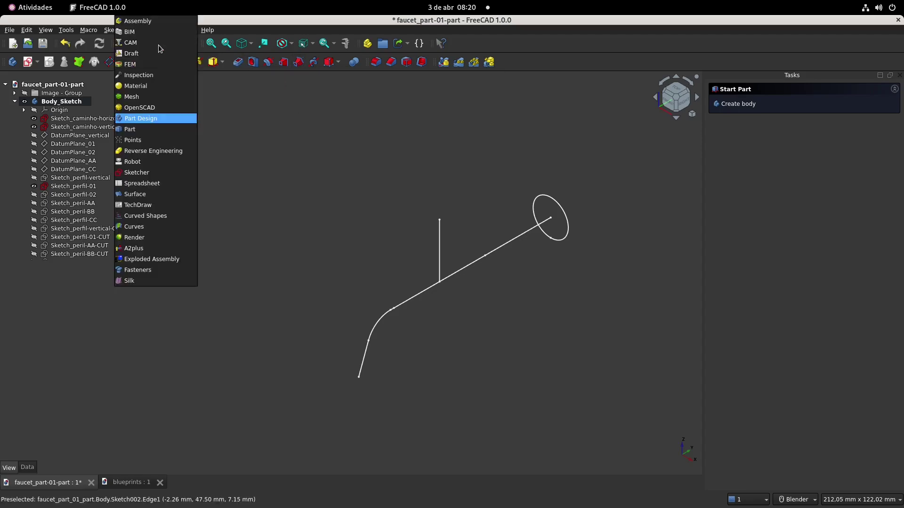
{"action": "left_click", "coordinate": [142, 129]}
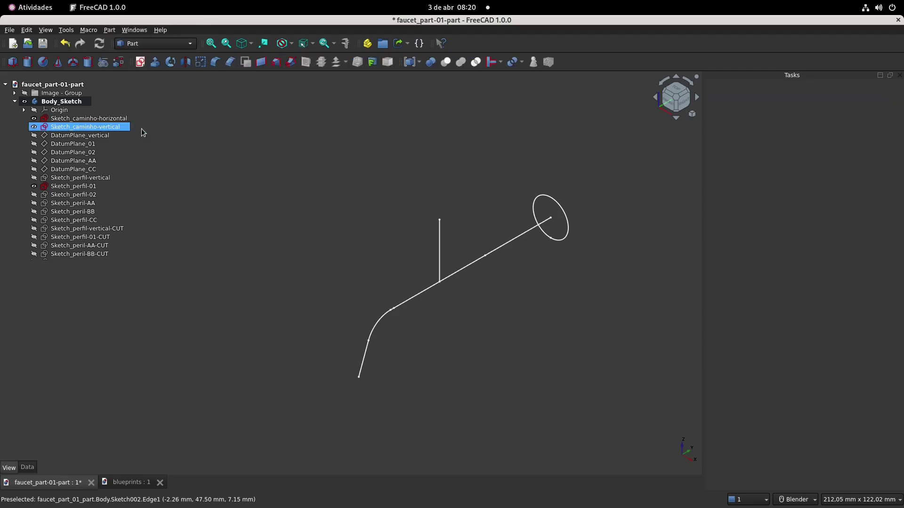
{"action": "left_click", "coordinate": [84, 188]}
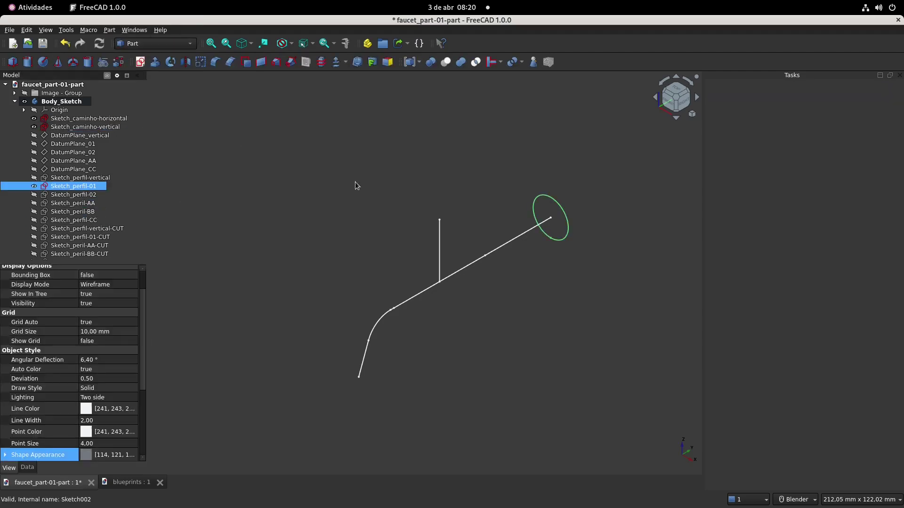
Start a Part Sweep and add Sketch_perfil-01 as its profile.
{"action": "left_click", "coordinate": [370, 202]}
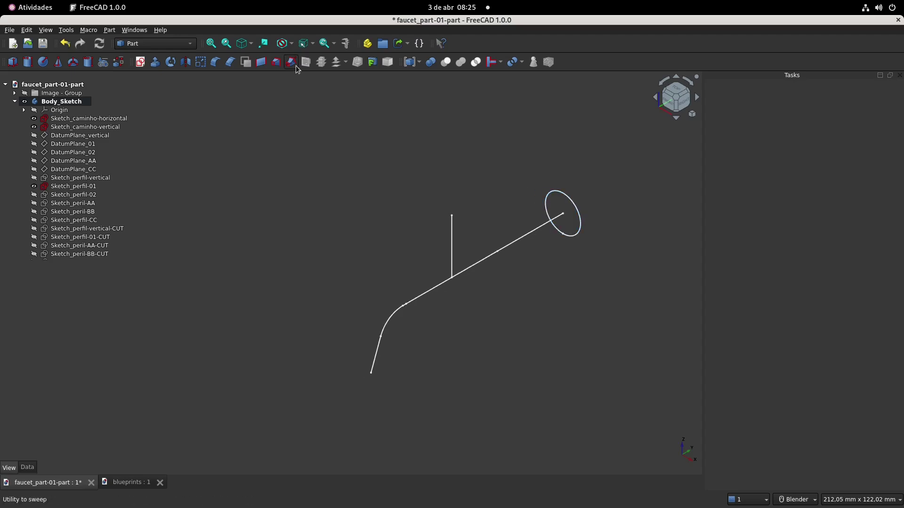
{"action": "left_click", "coordinate": [291, 62]}
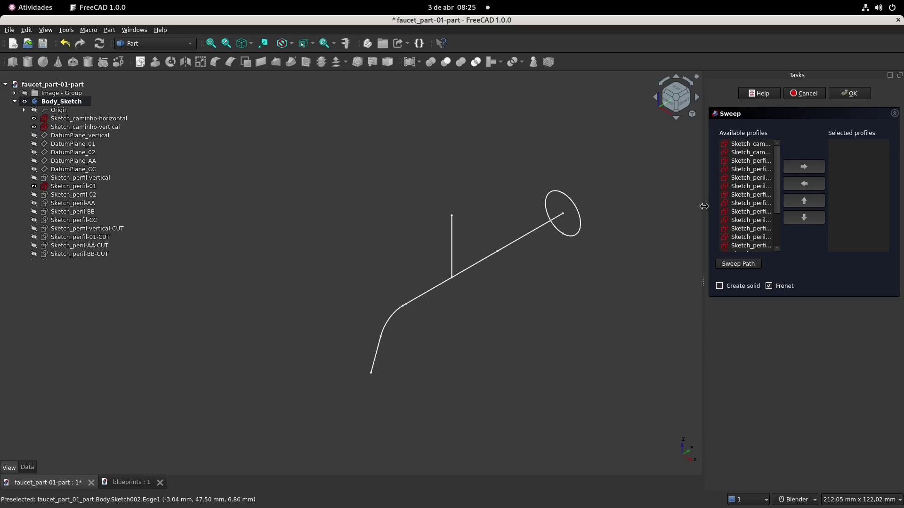
{"action": "left_click", "coordinate": [746, 144]}
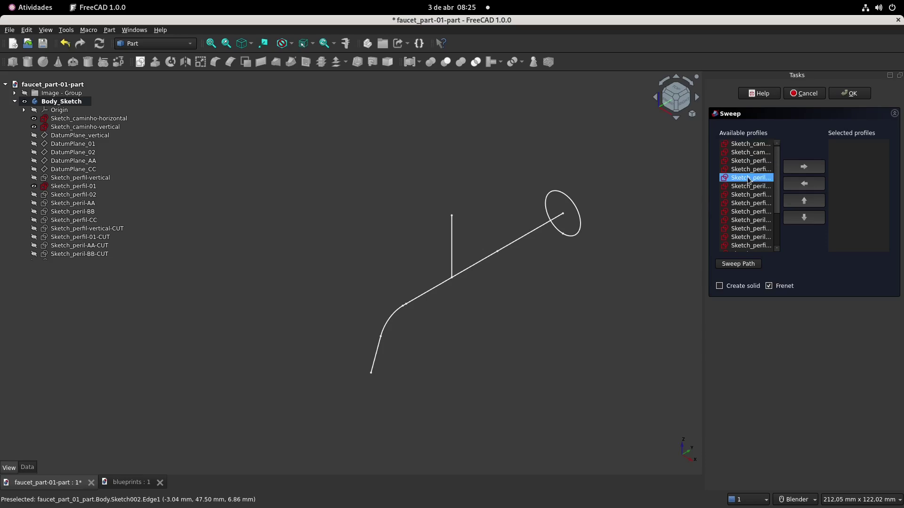
{"action": "left_click_drag", "start_coordinate": [702, 207], "coordinate": [631, 222]}
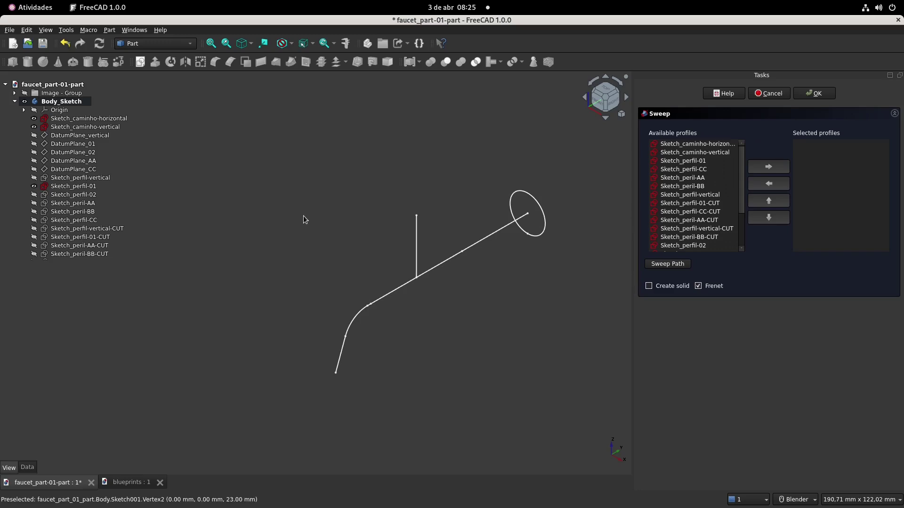
{"action": "left_click", "coordinate": [69, 187]}
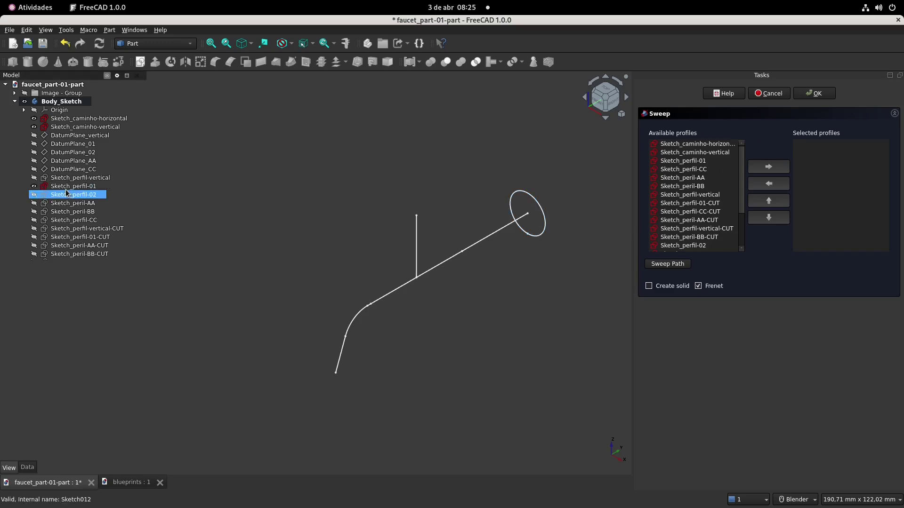
{"action": "left_click", "coordinate": [694, 220]}
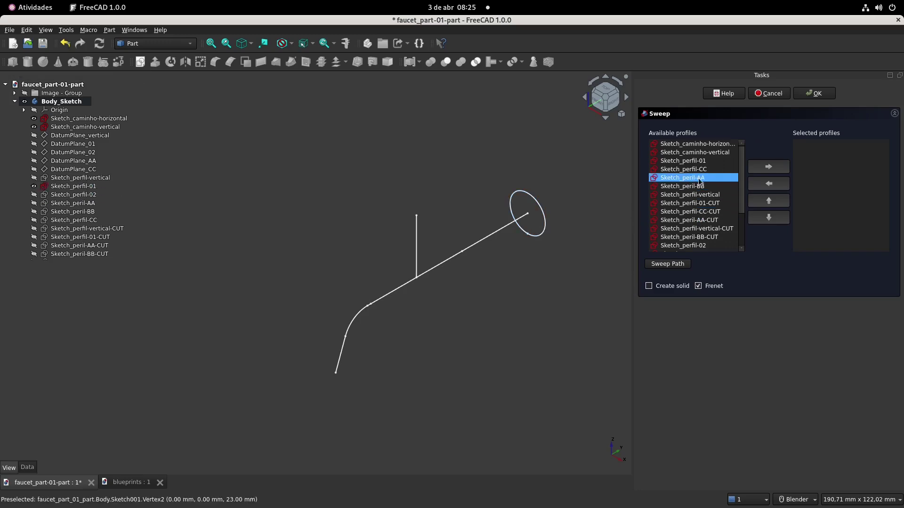
{"action": "left_click_drag", "start_coordinate": [741, 163], "coordinate": [740, 168]}
{"action": "left_click", "coordinate": [688, 153]}
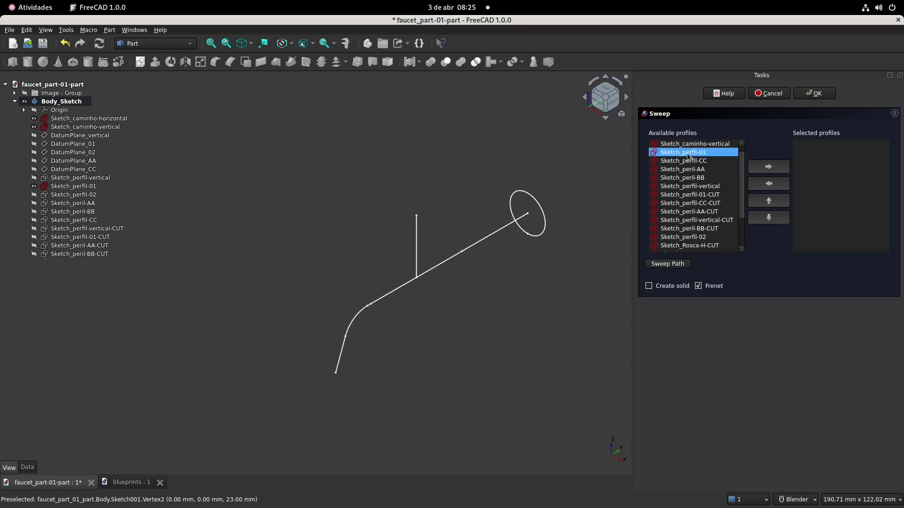
{"action": "left_click", "coordinate": [772, 169]}
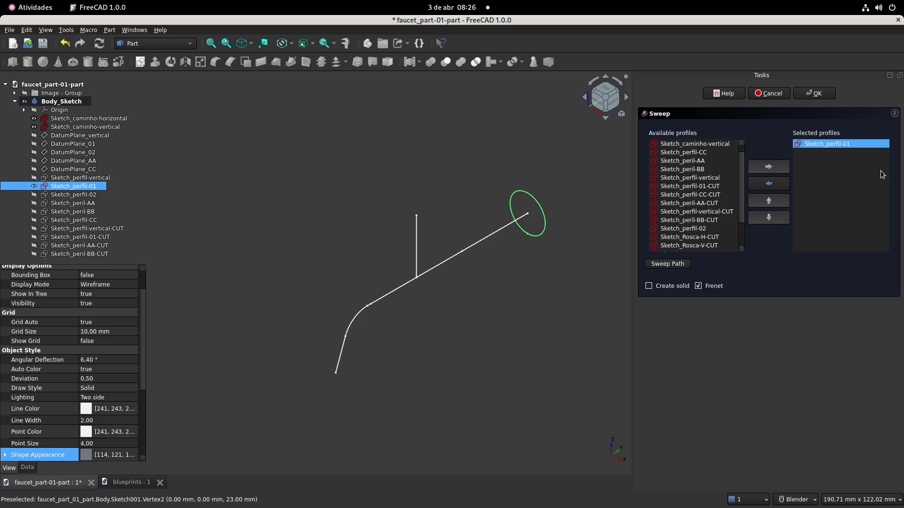
Sweep the profile along Sketch_caminho-horizontal as a solid, keeping Frenet enabled.
{"action": "left_click", "coordinate": [649, 287]}
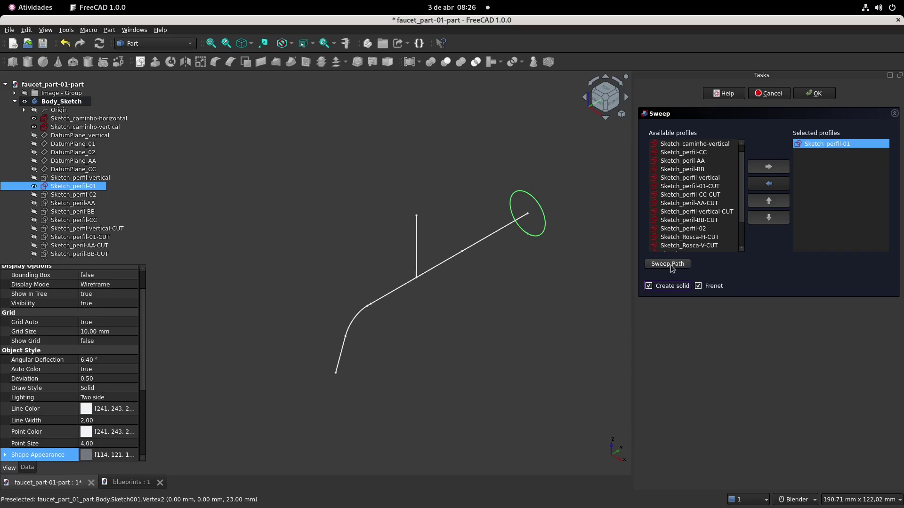
{"action": "left_click", "coordinate": [668, 264]}
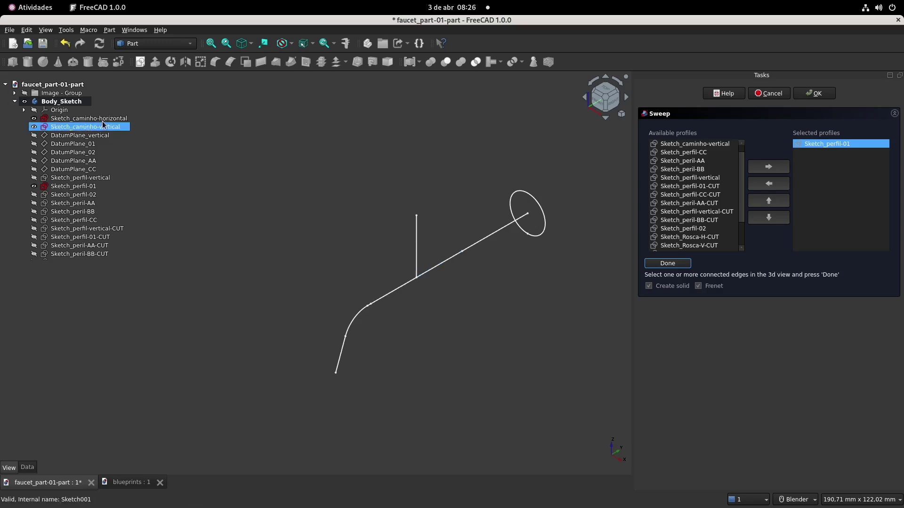
{"action": "left_click", "coordinate": [82, 120]}
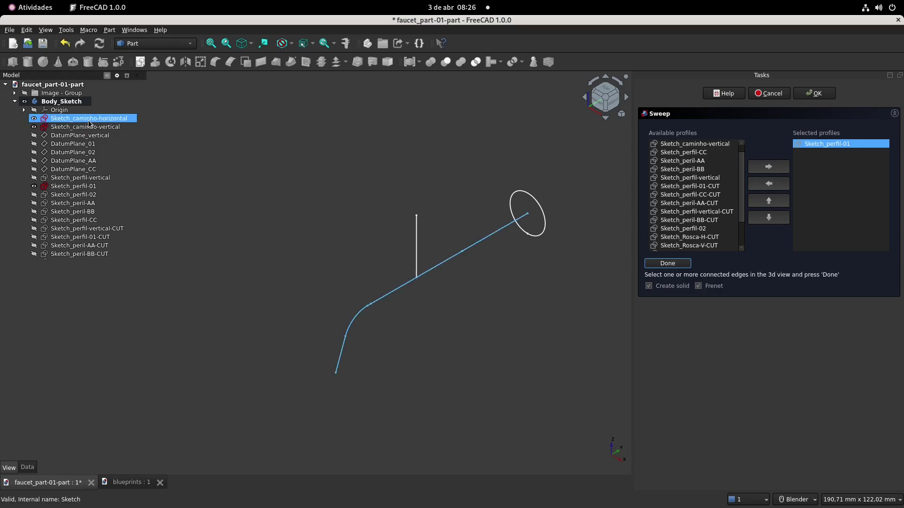
{"action": "left_click", "coordinate": [112, 122]}
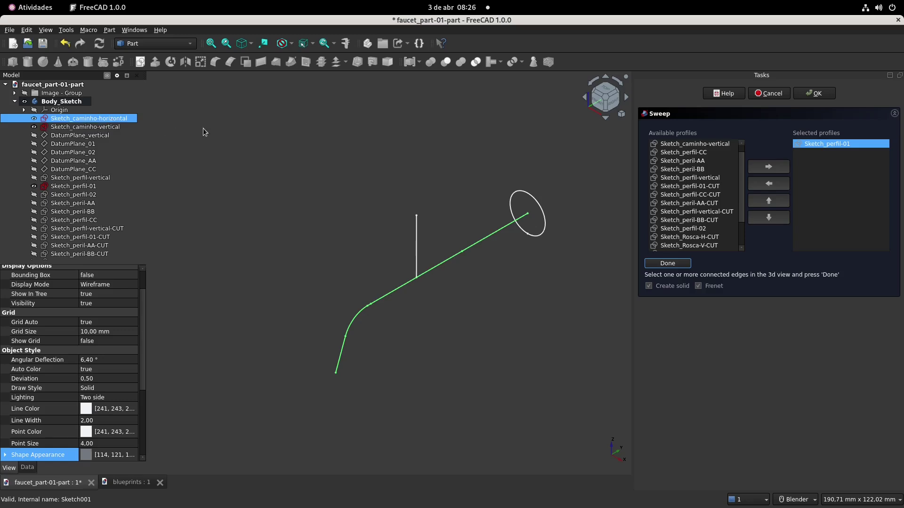
{"action": "left_click", "coordinate": [673, 265]}
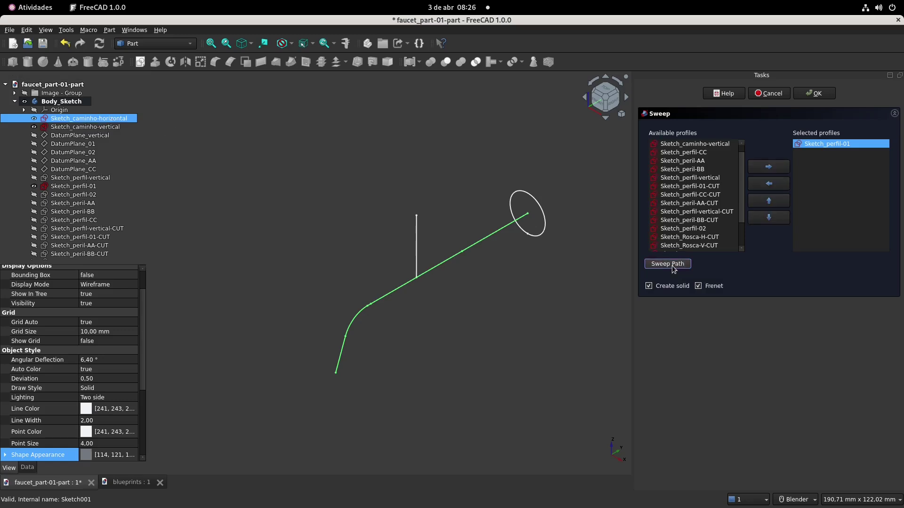
{"action": "left_click", "coordinate": [816, 94]}
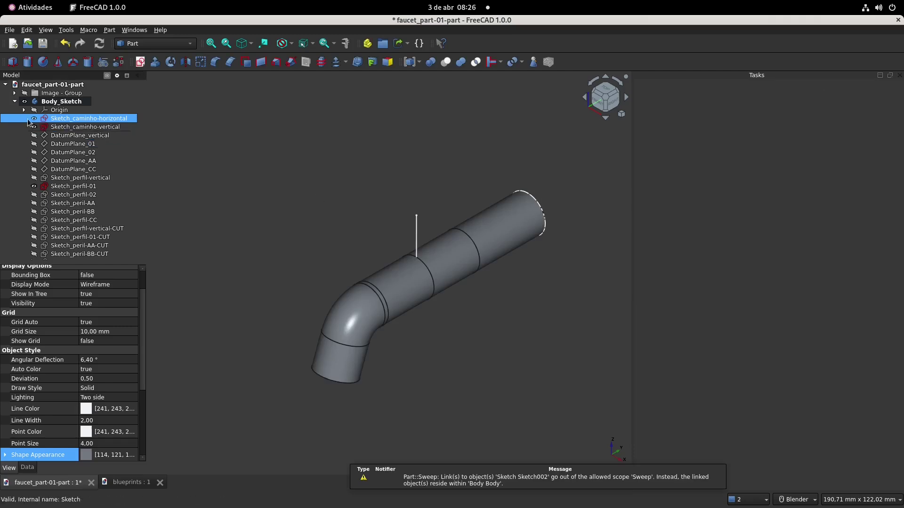
Collapse Body_Sketch in the model tree and examine where the new Sweep object sits relative to it.
{"action": "left_click", "coordinate": [15, 101]}
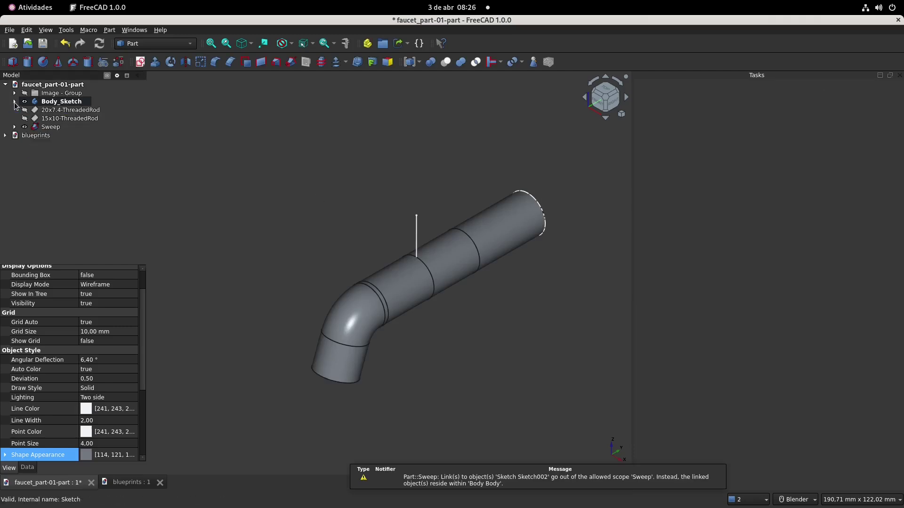
{"action": "left_click", "coordinate": [57, 128]}
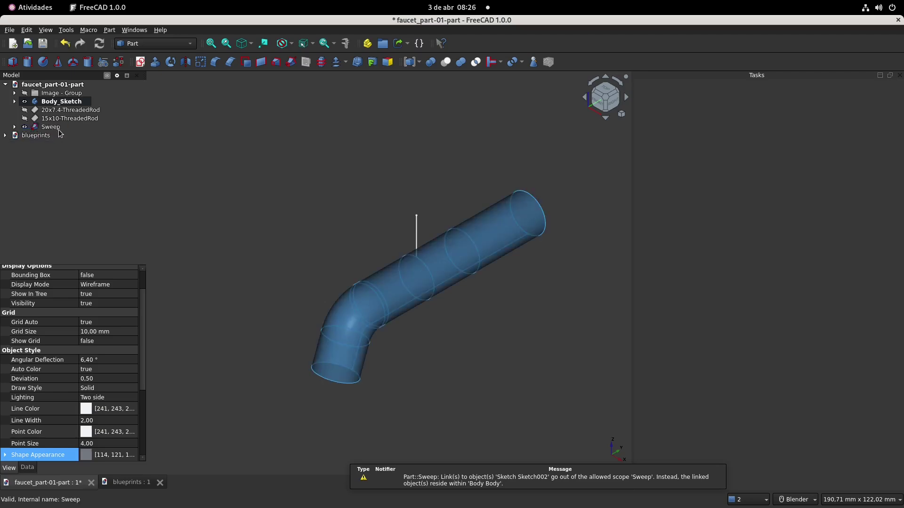
{"action": "left_click", "coordinate": [58, 130], "text": "ctrl"}
{"action": "left_click", "coordinate": [50, 102]}
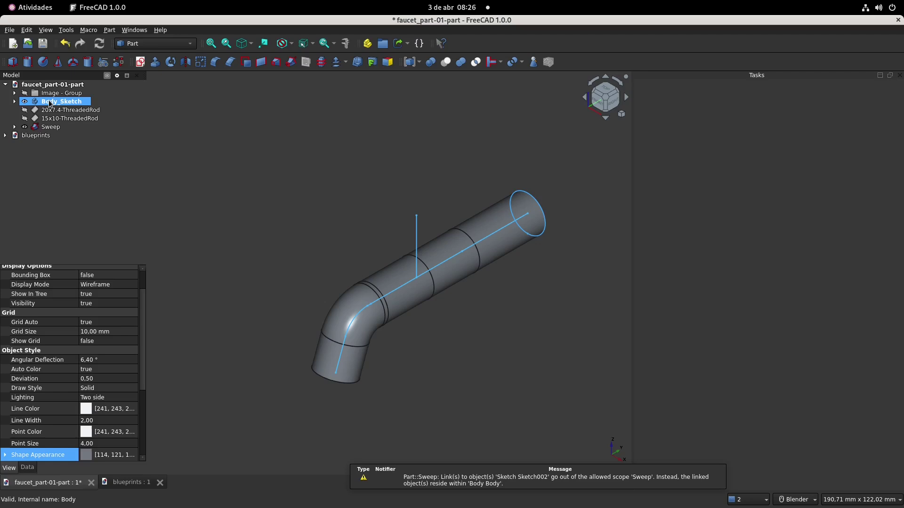
{"action": "left_click", "coordinate": [54, 128]}
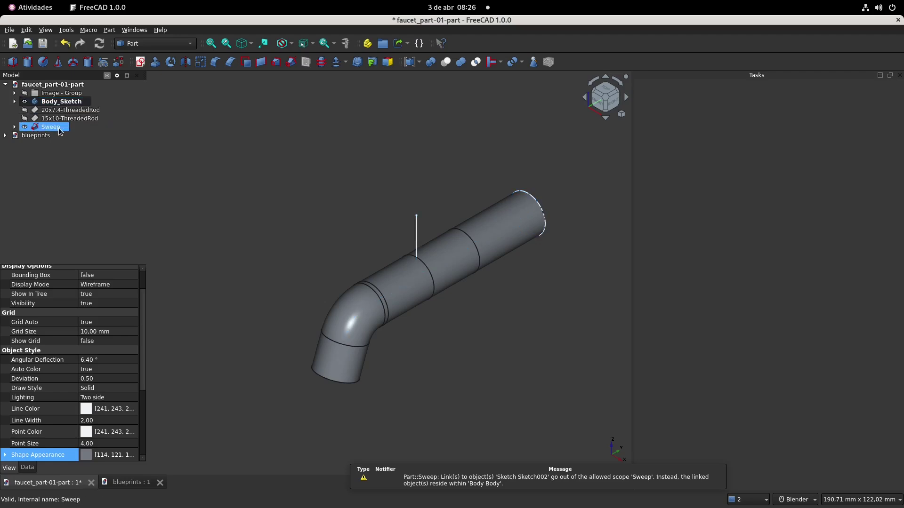
{"action": "left_click", "coordinate": [55, 128]}
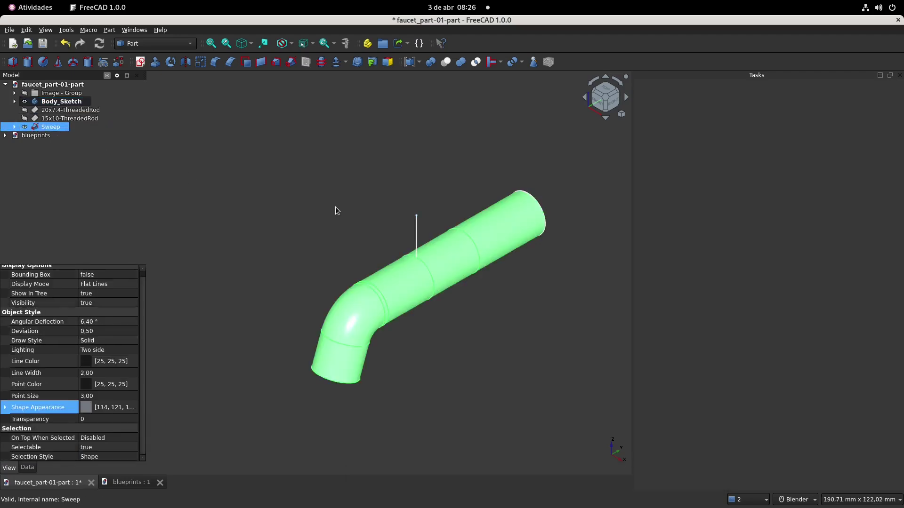
{"action": "left_click", "coordinate": [328, 190]}
{"action": "left_click", "coordinate": [328, 191]}
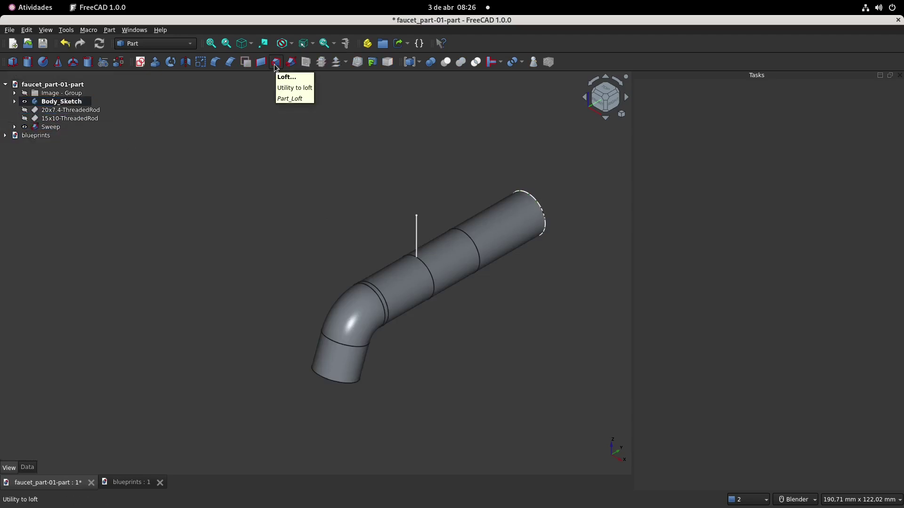
Show the profile sketches Sketch_peril-AA, Sketch_peril-BB, Sketch_perfil-CC and Sketch_perfil-02 in Body_Sketch.
{"action": "left_click", "coordinate": [15, 102]}
{"action": "left_click", "coordinate": [95, 213]}
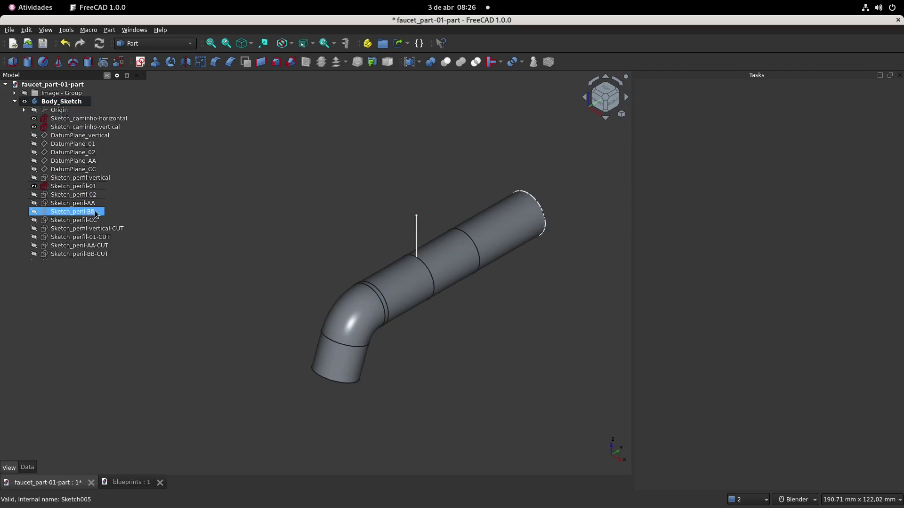
{"action": "left_click", "coordinate": [79, 204]}
{"action": "key", "text": "space"}
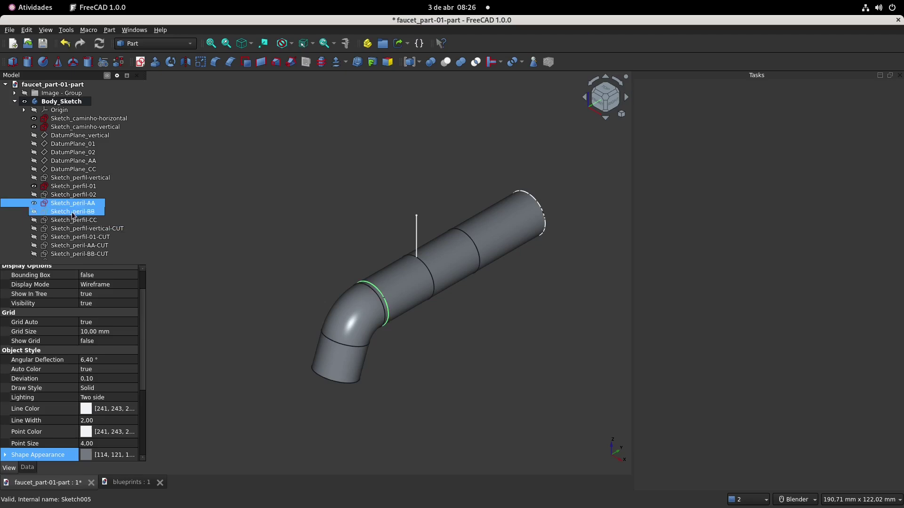
{"action": "left_click", "coordinate": [72, 212]}
{"action": "key", "text": "space"}
{"action": "left_click", "coordinate": [73, 220]}
{"action": "key", "text": "space"}
{"action": "left_click", "coordinate": [257, 218]}
{"action": "mouse_move", "coordinate": [267, 224]}
{"action": "middle_mouse_down"}
{"action": "mouse_move", "coordinate": [270, 196]}
{"action": "mouse_move", "coordinate": [271, 229]}
{"action": "middle_mouse_up"}
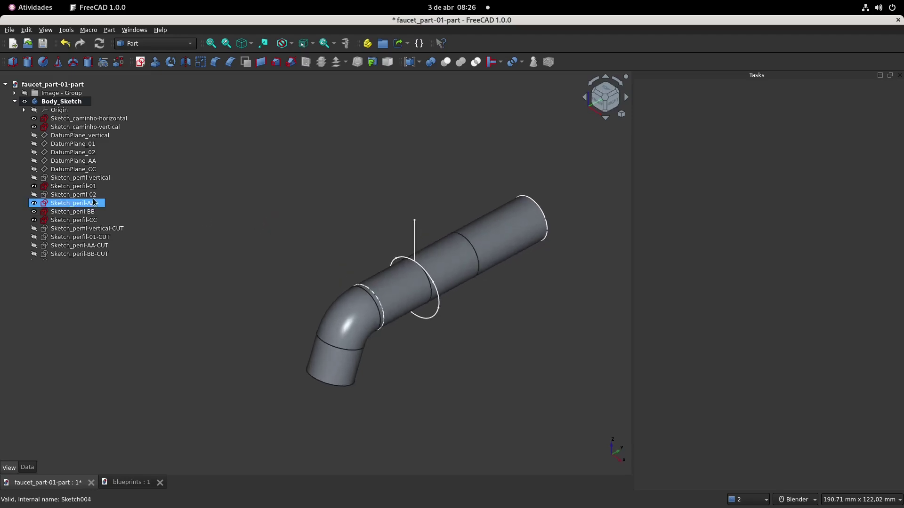
{"action": "left_click", "coordinate": [78, 195]}
{"action": "key", "text": "space"}
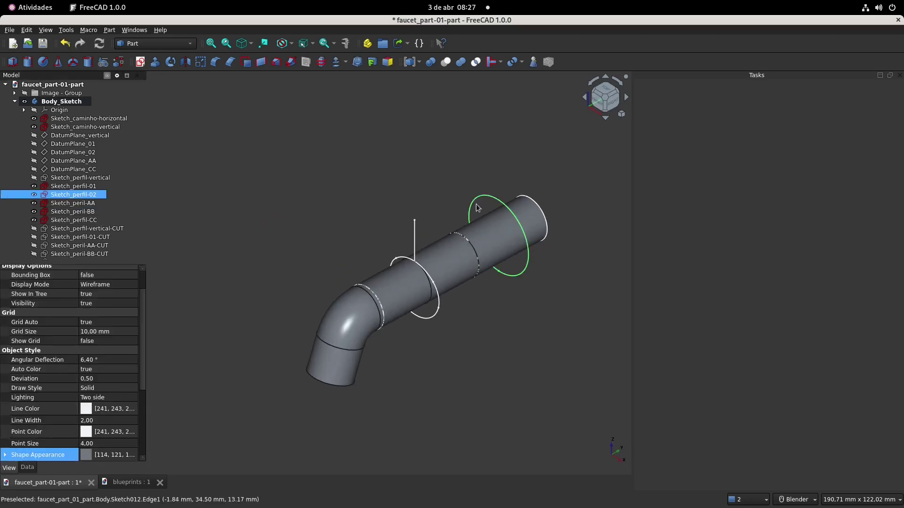
{"action": "left_click", "coordinate": [310, 169]}
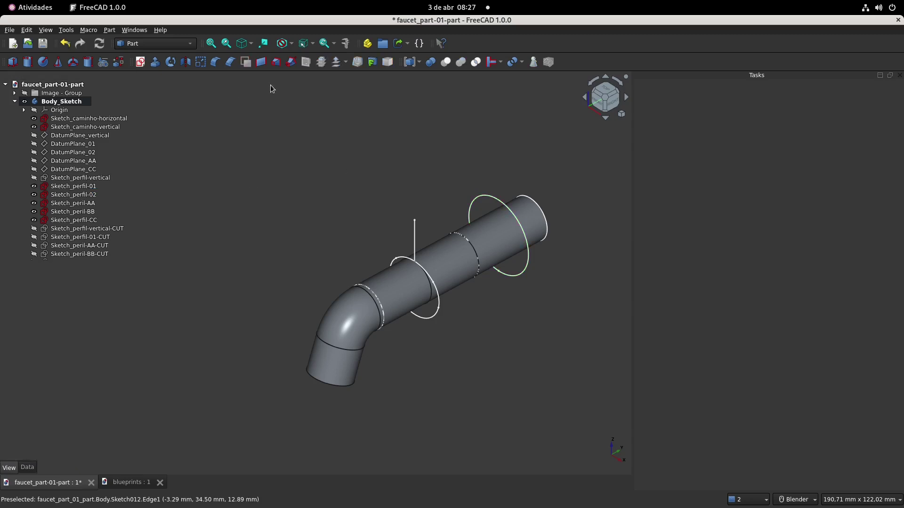
Start a Part Loft and add Sketch_peril-AA, Sketch_peril-BB and Sketch_perfil-CC as profiles in that order.
{"action": "left_click", "coordinate": [275, 62]}
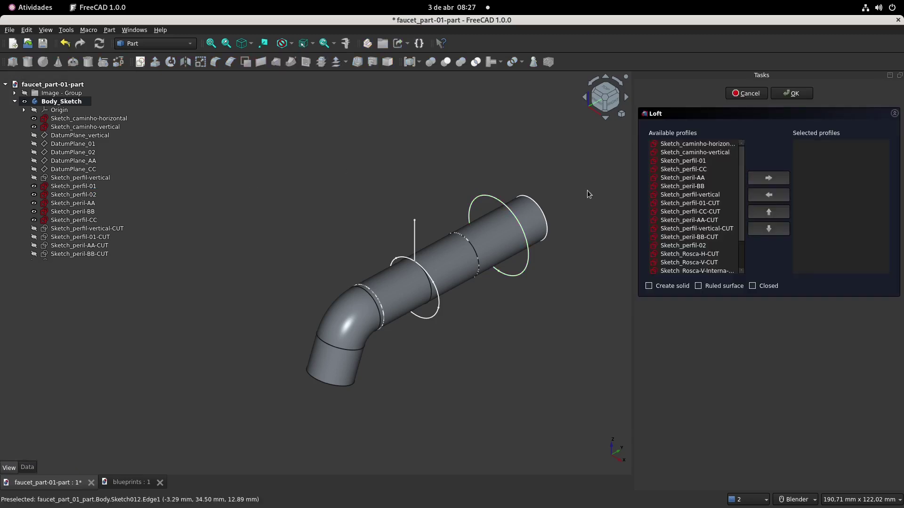
{"action": "left_click", "coordinate": [711, 181]}
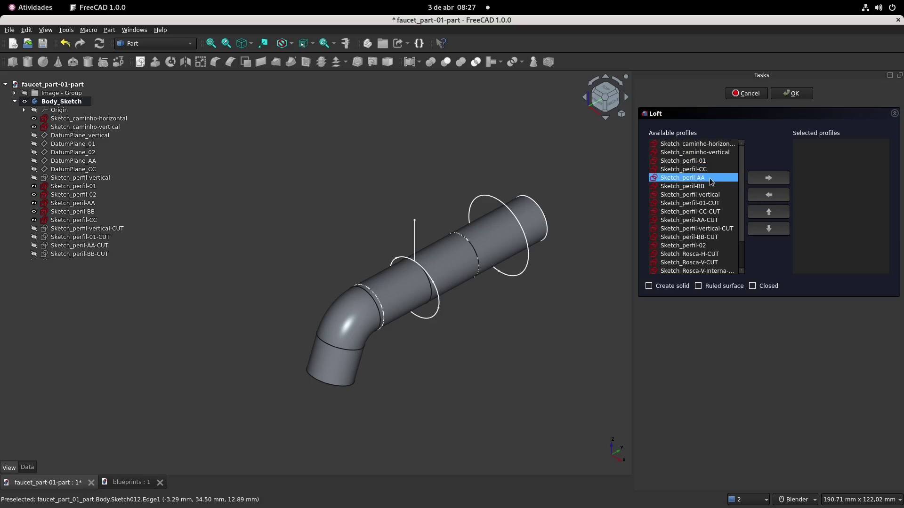
{"action": "left_click", "coordinate": [769, 178]}
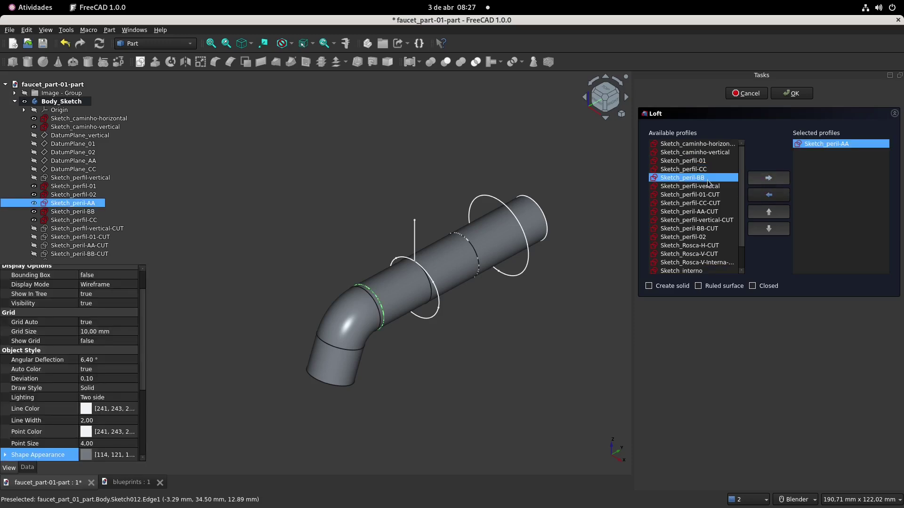
{"action": "left_click", "coordinate": [760, 180]}
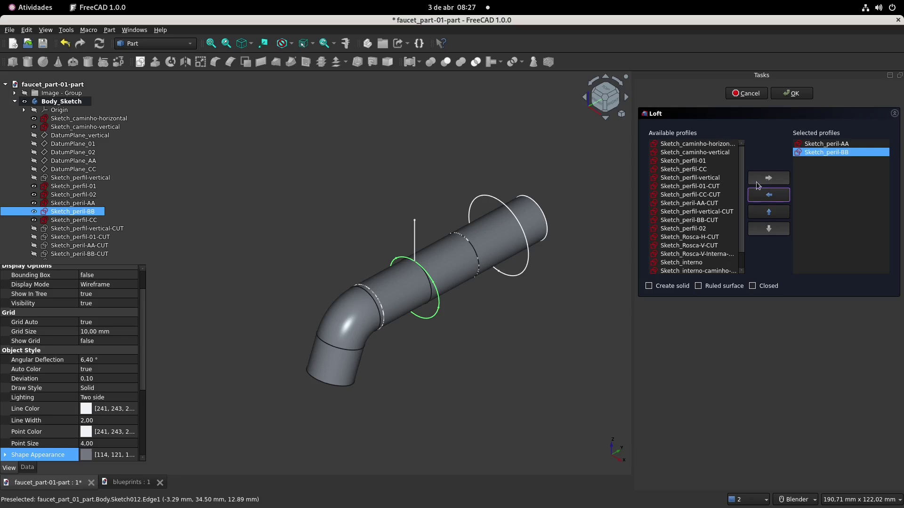
{"action": "left_click", "coordinate": [683, 169]}
{"action": "left_click", "coordinate": [767, 179]}
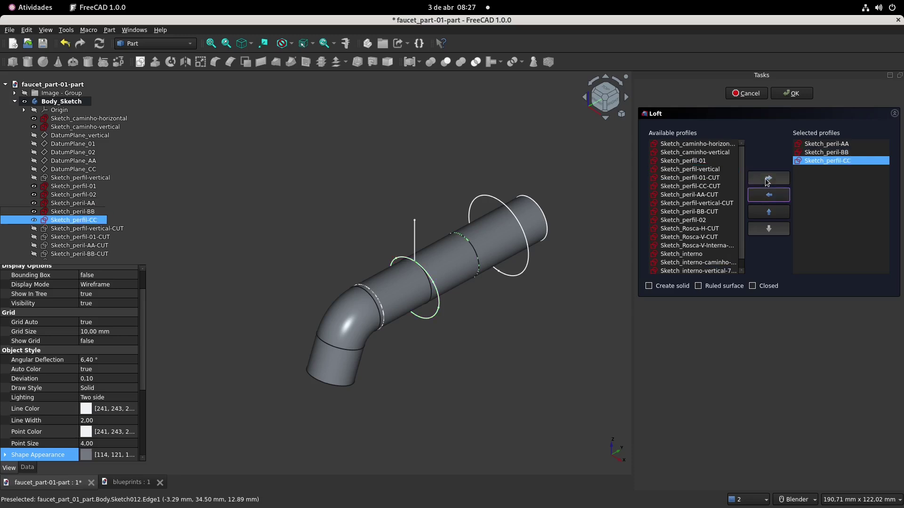
Review the available loft profiles and highlight the chosen AA, BB and CC sketches to check their order.
{"action": "left_click", "coordinate": [684, 146]}
{"action": "mouse_move", "coordinate": [683, 146]}
{"action": "left_mouse_down"}
{"action": "mouse_move", "coordinate": [688, 265]}
{"action": "mouse_move", "coordinate": [691, 155]}
{"action": "left_mouse_up"}
{"action": "left_click", "coordinate": [688, 204]}
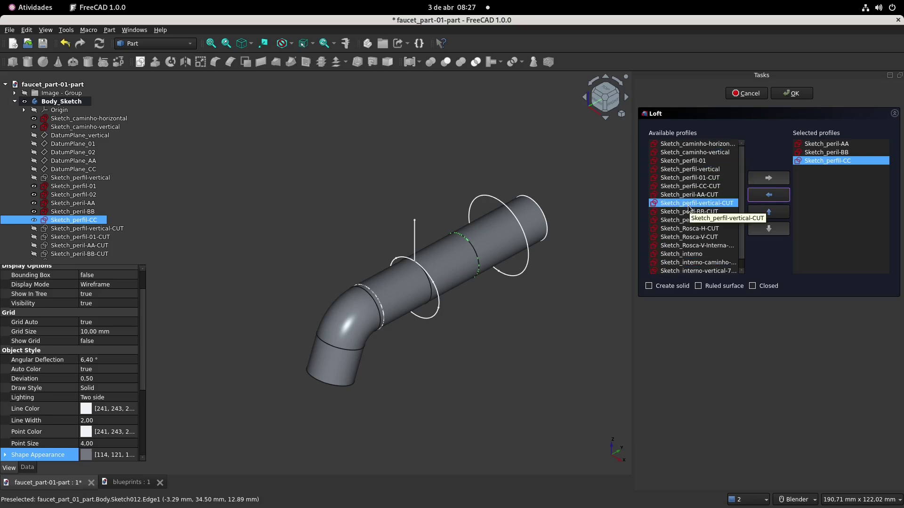
{"action": "left_click", "coordinate": [688, 187]}
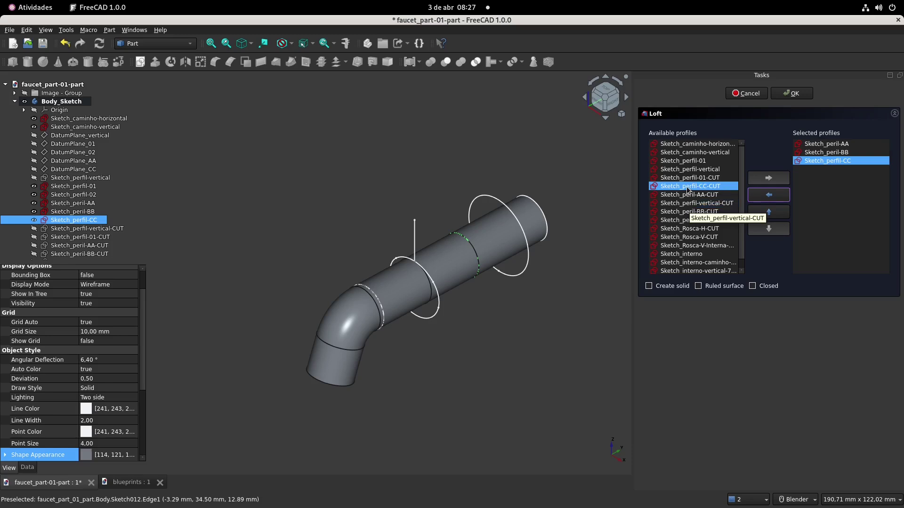
{"action": "left_click", "coordinate": [692, 195]}
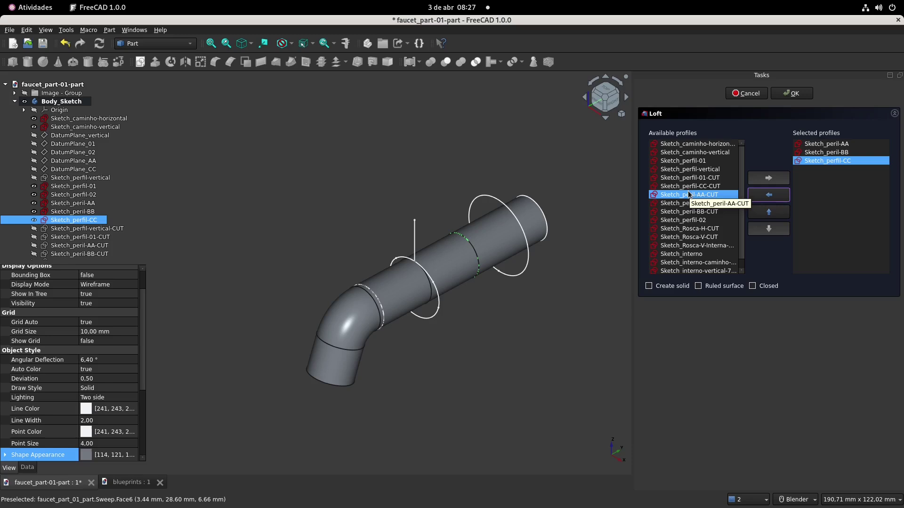
{"action": "left_click", "coordinate": [835, 144], "text": "ctrl"}
{"action": "left_click", "coordinate": [836, 153]}
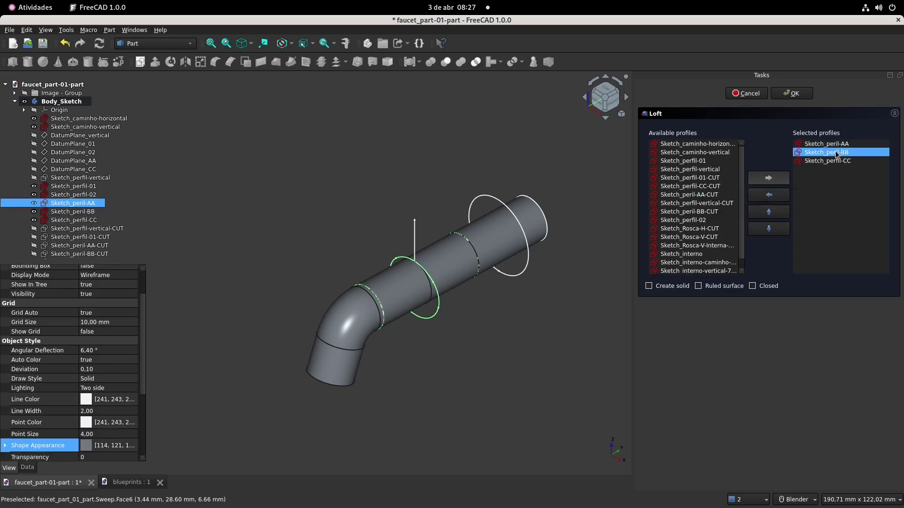
{"action": "left_click", "coordinate": [835, 162]}
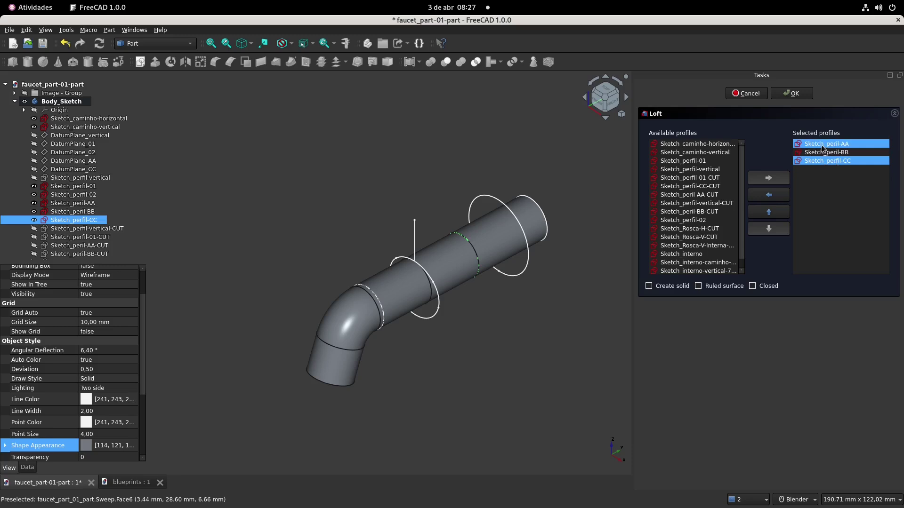
Set the loft to create a solid and build it through the chosen AA, BB and CC profiles.
{"action": "left_click", "coordinate": [822, 145]}
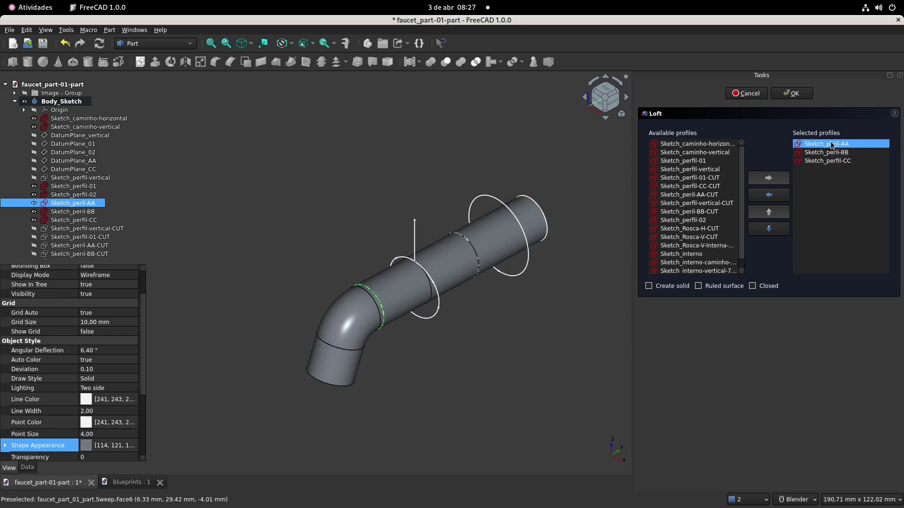
{"action": "left_click", "coordinate": [670, 290]}
{"action": "left_click", "coordinate": [794, 93]}
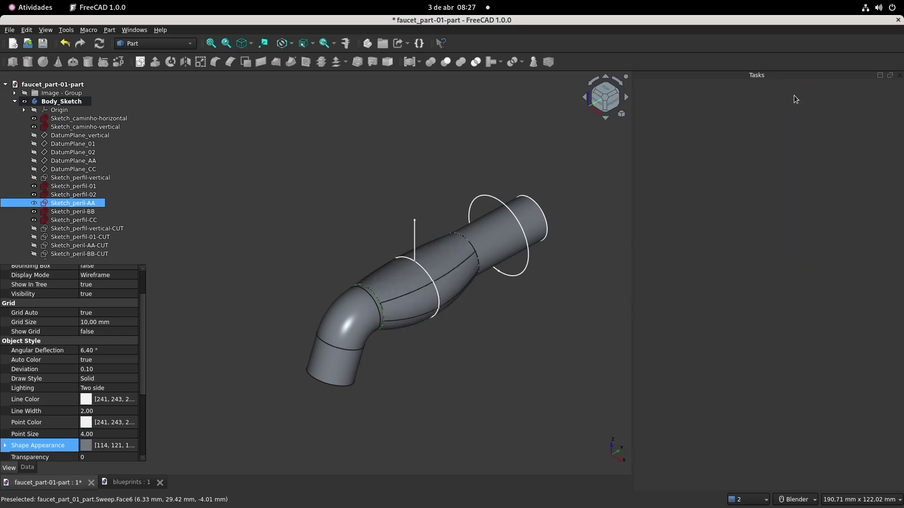
{"action": "left_click", "coordinate": [324, 199]}
Examine where the Sweep and Loft objects sit in the model tree and which shapes they cover.
{"action": "scroll", "coordinate": [94, 205], "scroll_direction": "down", "scroll_amount": 5}
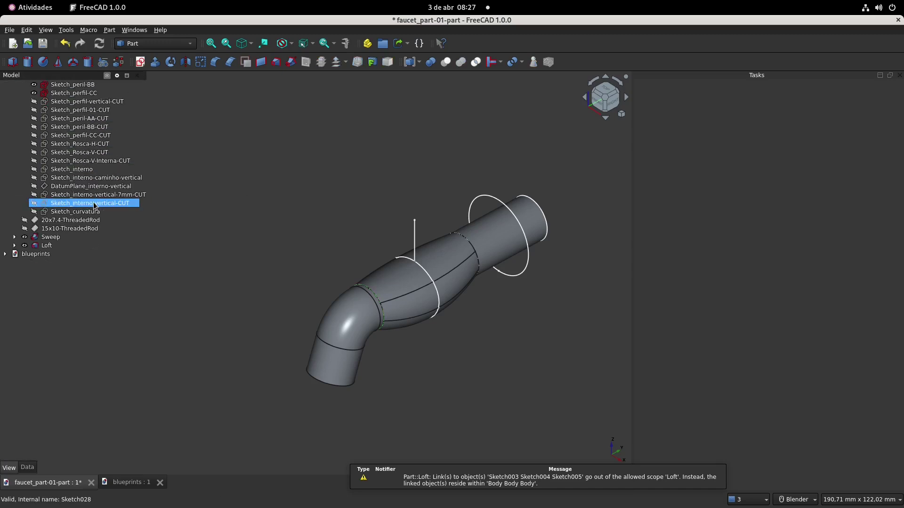
{"action": "left_click", "coordinate": [51, 237]}
{"action": "left_click", "coordinate": [53, 247]}
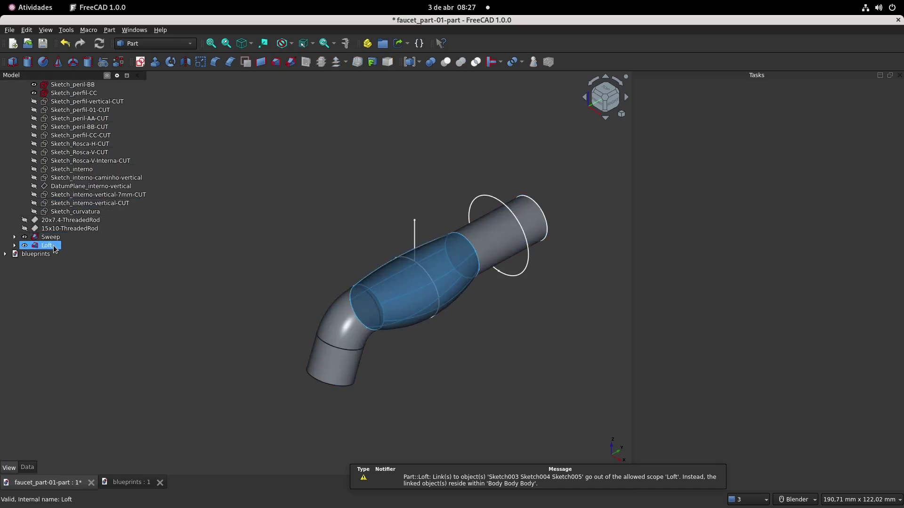
{"action": "left_click", "coordinate": [250, 197]}
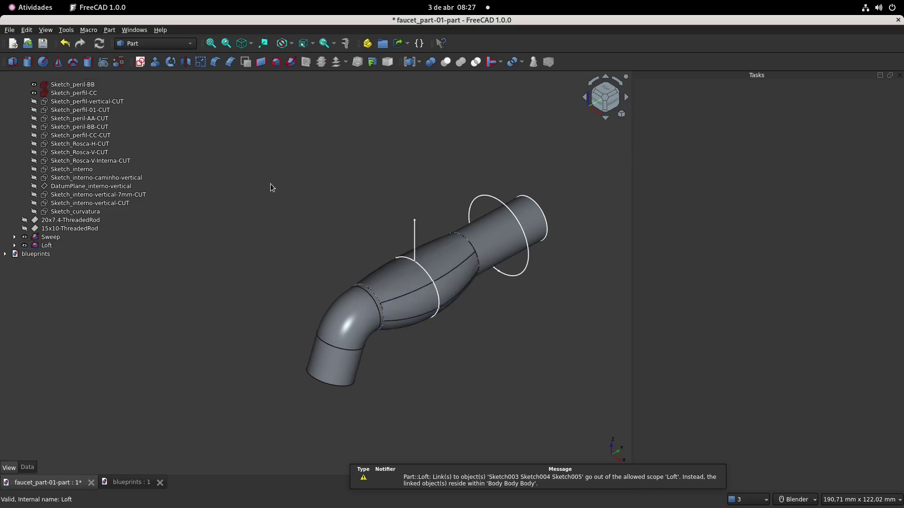
Select the flange circle Sketch_perfil-02 and start a Part Extrude on it along its normal.
{"action": "scroll", "coordinate": [84, 146], "scroll_direction": "up", "scroll_amount": 3}
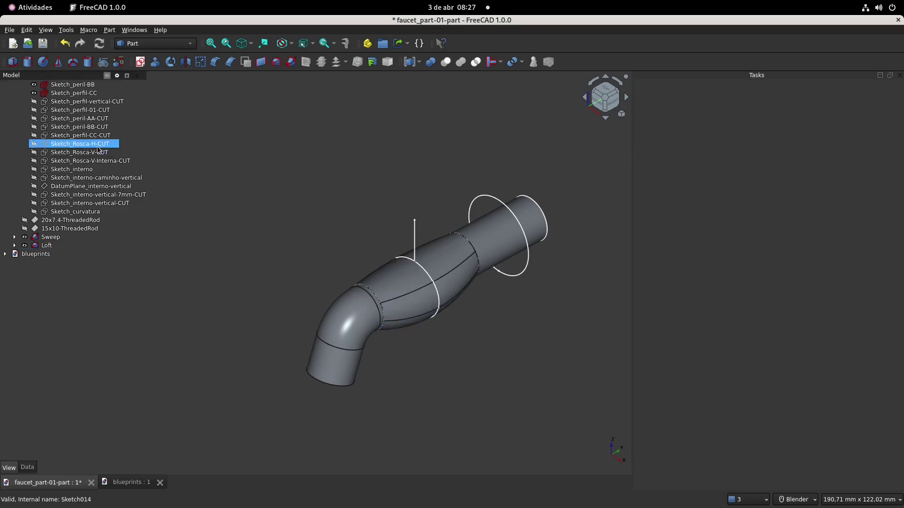
{"action": "left_click", "coordinate": [486, 198]}
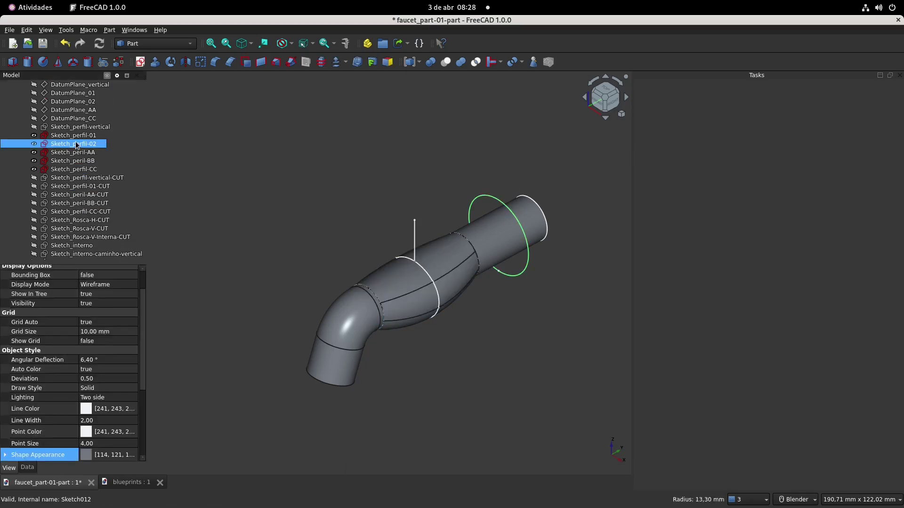
{"action": "left_click", "coordinate": [157, 66]}
{"action": "middle_click_drag", "start_coordinate": [373, 184], "coordinate": [311, 185]}
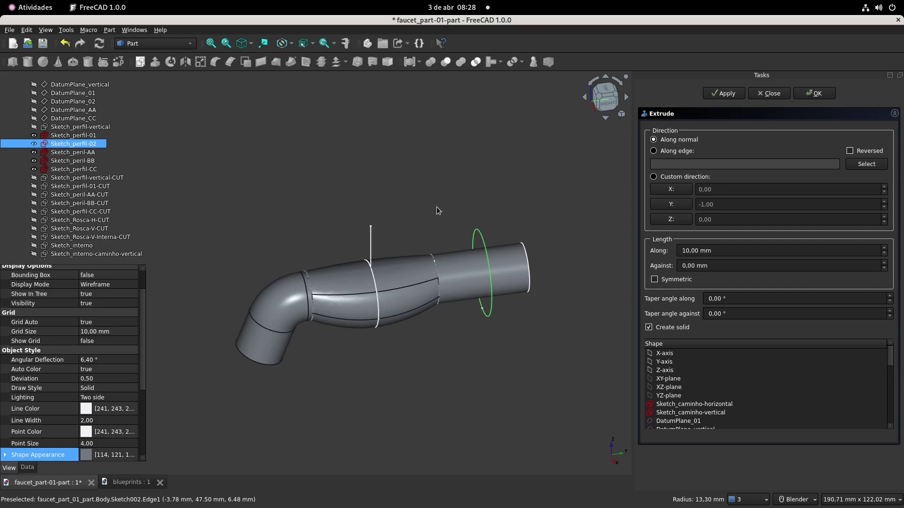
{"action": "middle_click_drag", "start_coordinate": [437, 207], "coordinate": [453, 203]}
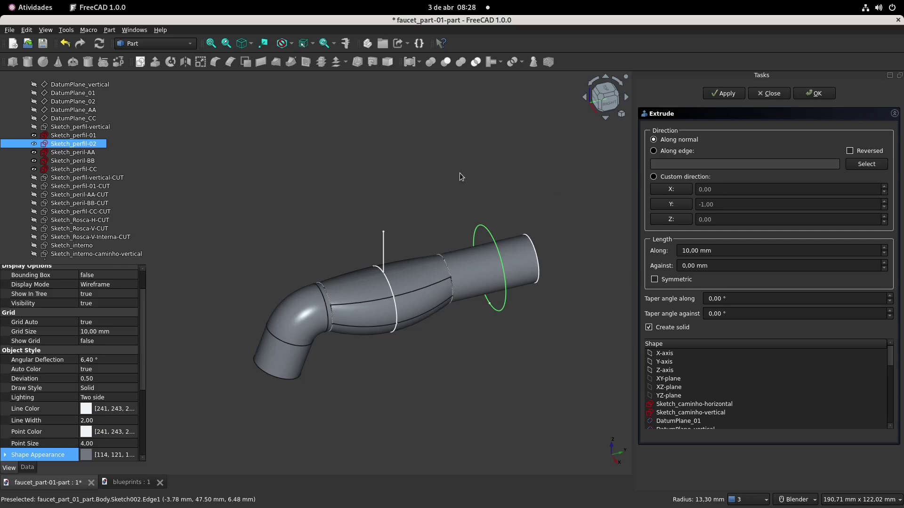
{"action": "middle_click_drag", "start_coordinate": [460, 174], "coordinate": [476, 186]}
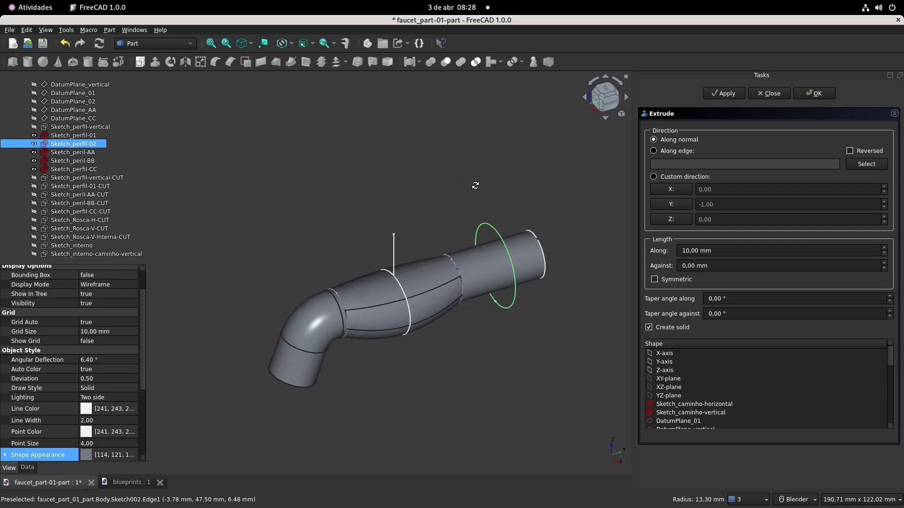
{"action": "left_click", "coordinate": [516, 196]}
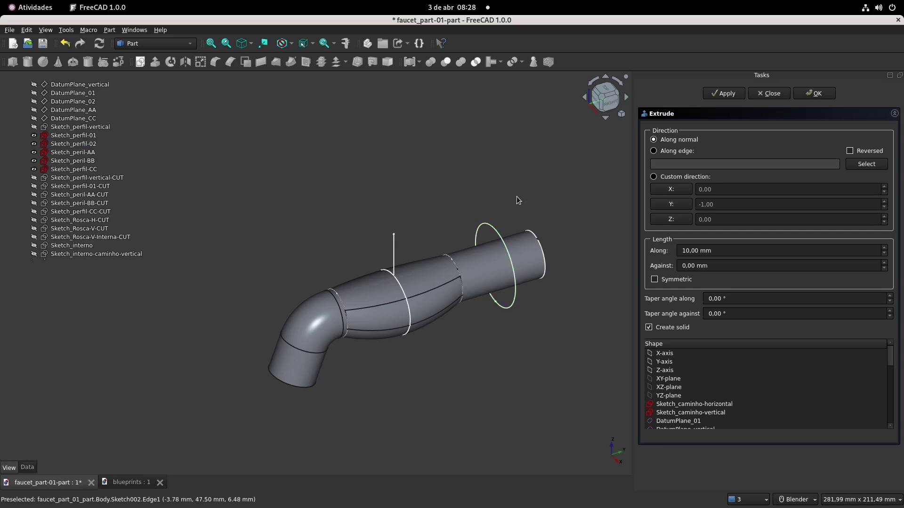
{"action": "left_click", "coordinate": [495, 231]}
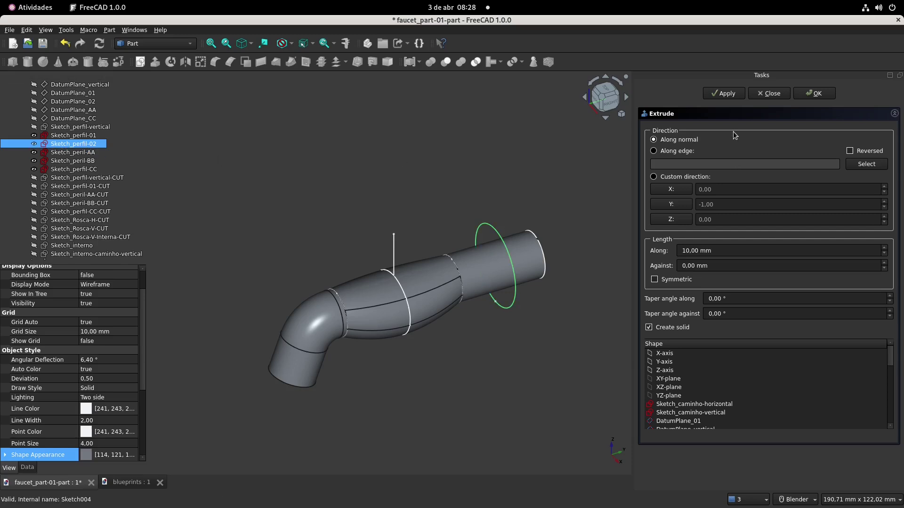
Read the flange thickness from the top view in the blueprints document and return to faucet_part-01-part.
{"action": "left_click", "coordinate": [128, 483]}
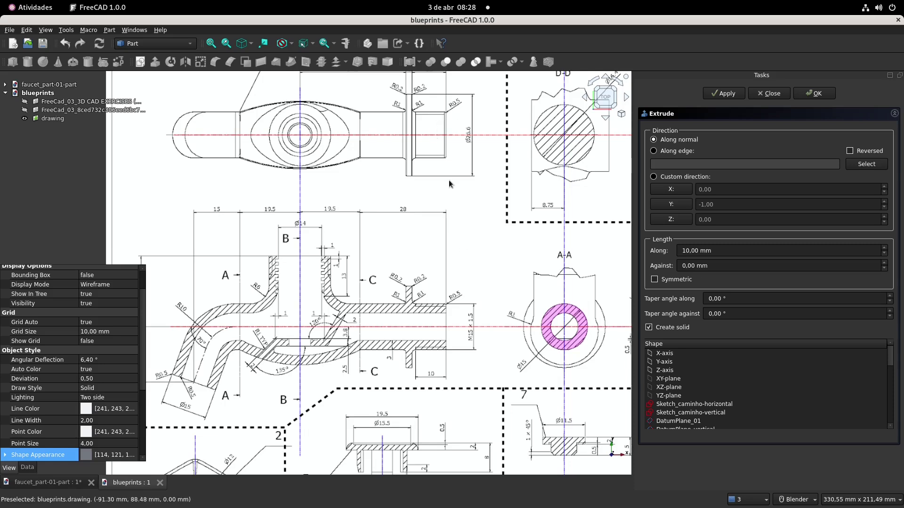
{"action": "middle_click_drag", "start_coordinate": [448, 180], "coordinate": [456, 226], "text": "shift"}
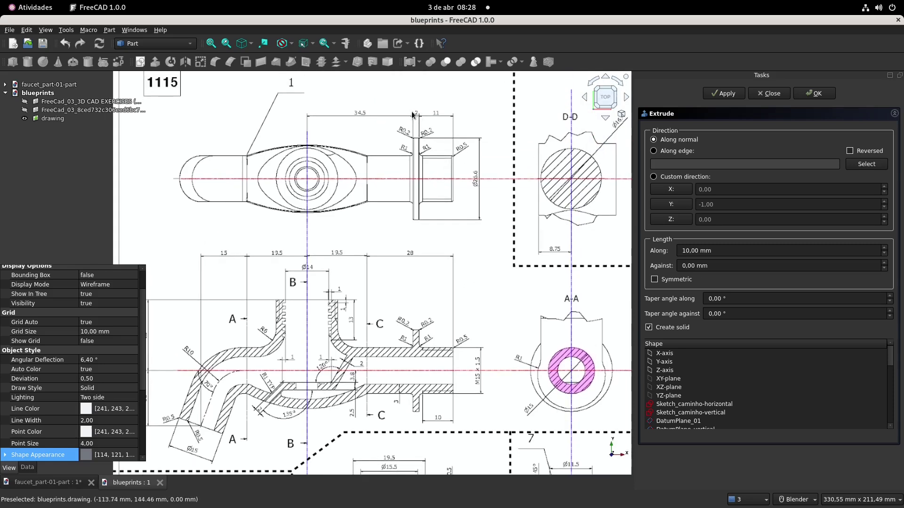
{"action": "left_click", "coordinate": [44, 478]}
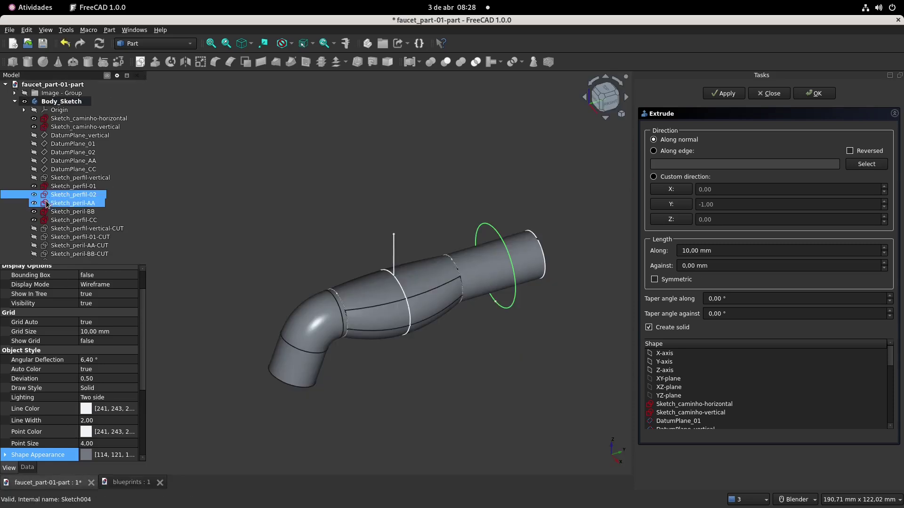
Show the faucet_part-01-side reference image and compare its flange section with Sketch_perfil-02 from the right view.
{"action": "left_click", "coordinate": [15, 93]}
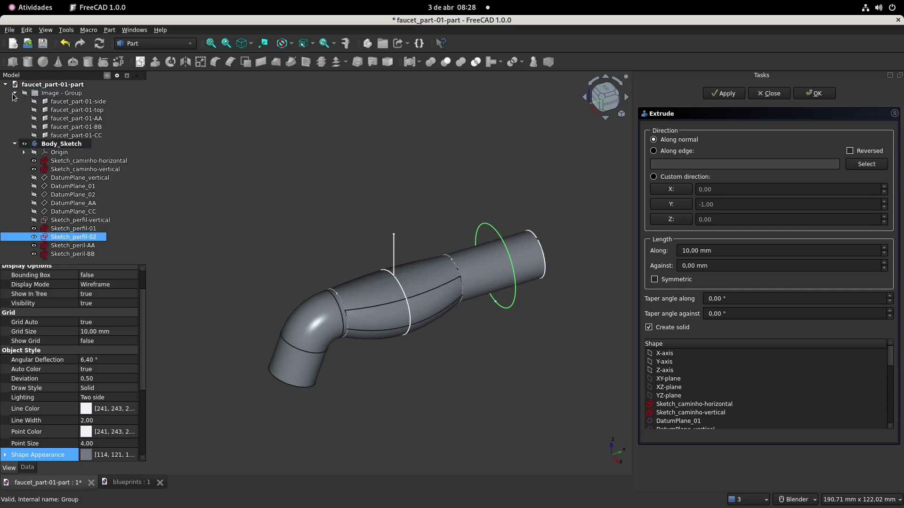
{"action": "left_click", "coordinate": [79, 101]}
{"action": "key", "text": "space"}
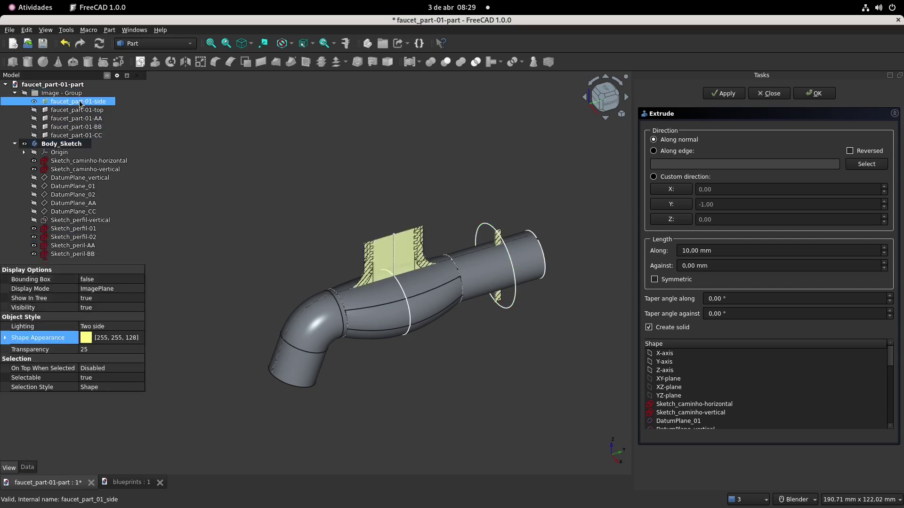
{"action": "left_click", "coordinate": [611, 106]}
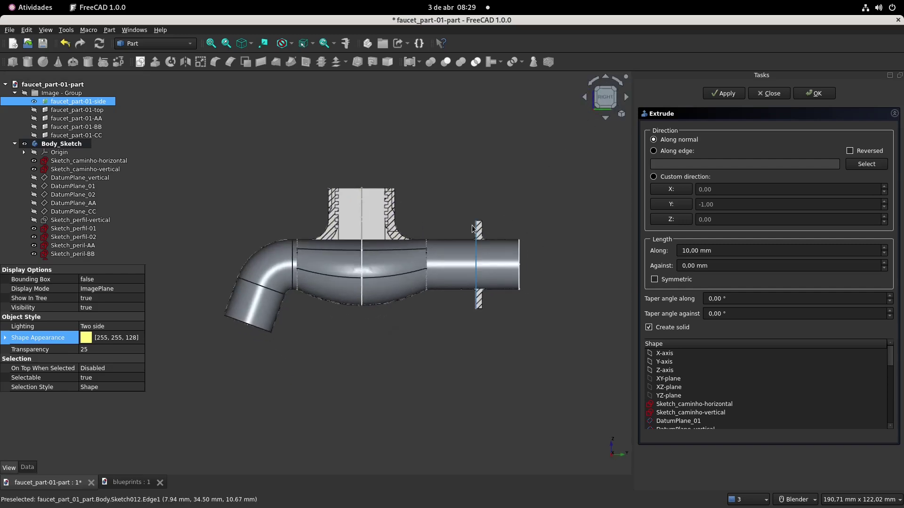
{"action": "middle_click_drag", "start_coordinate": [497, 228], "coordinate": [493, 182]}
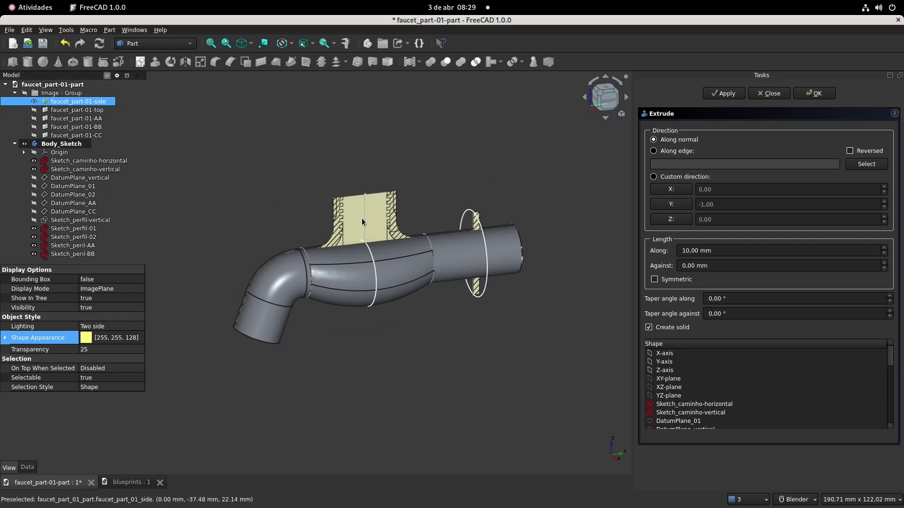
Extrude Sketch_perfil-02 by 2 mm along its normal as a solid to form the flange.
{"action": "left_click", "coordinate": [485, 292]}
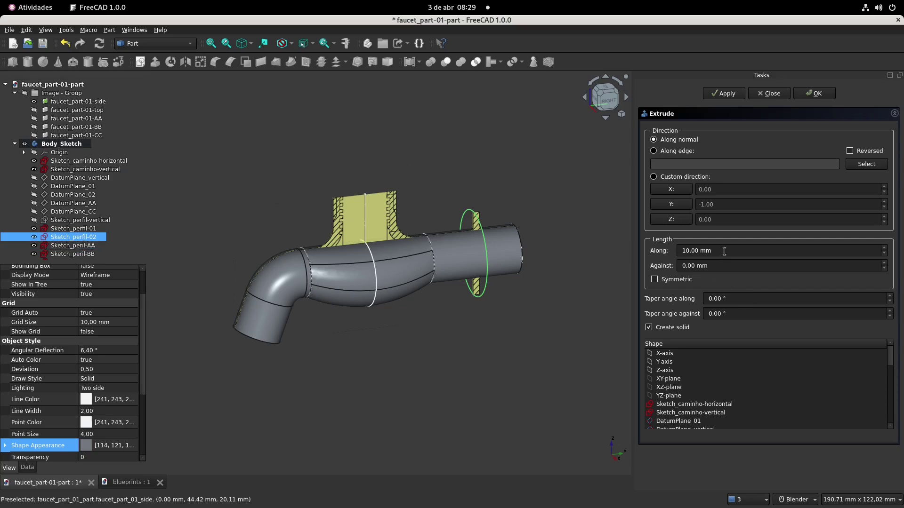
{"action": "left_click_drag", "start_coordinate": [724, 251], "coordinate": [659, 252]}
{"action": "type", "text": "2"}
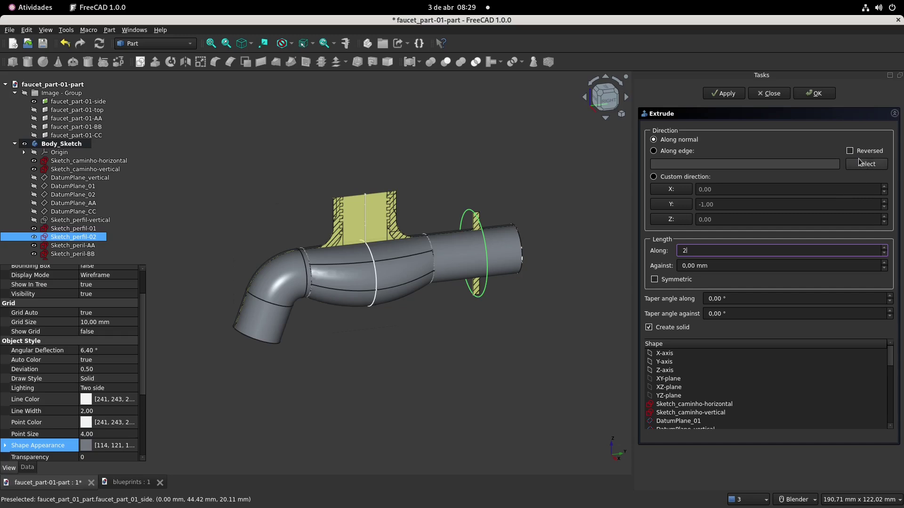
{"action": "left_click", "coordinate": [817, 93]}
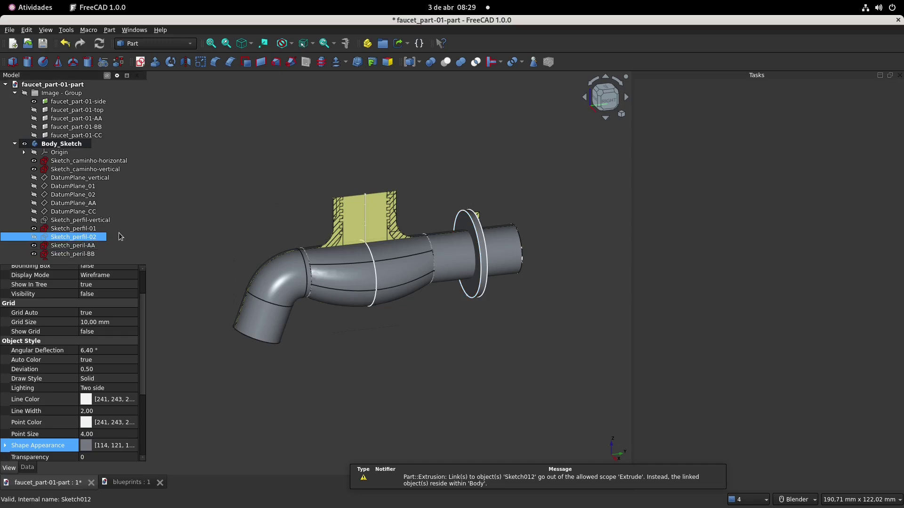
Select the new Extrude object in the model tree and show its data properties.
{"action": "scroll", "coordinate": [86, 197], "scroll_direction": "down", "scroll_amount": 7}
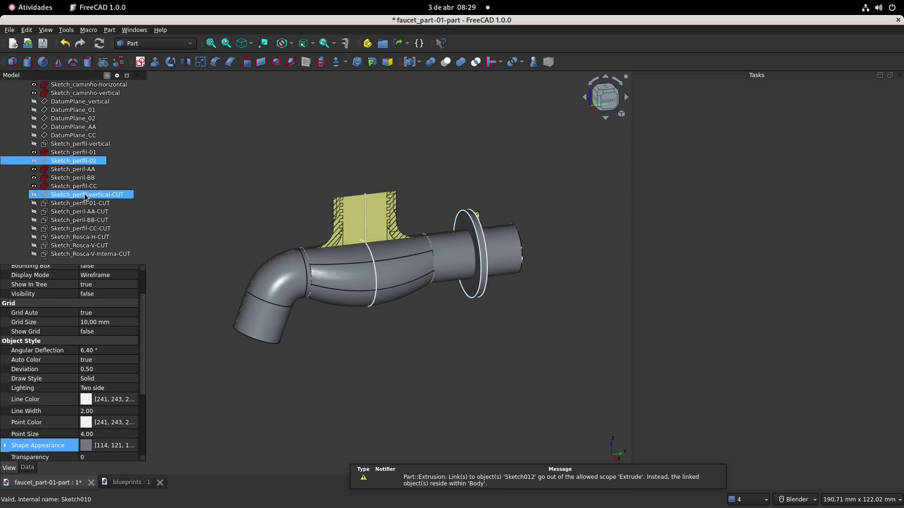
{"action": "left_click", "coordinate": [60, 245]}
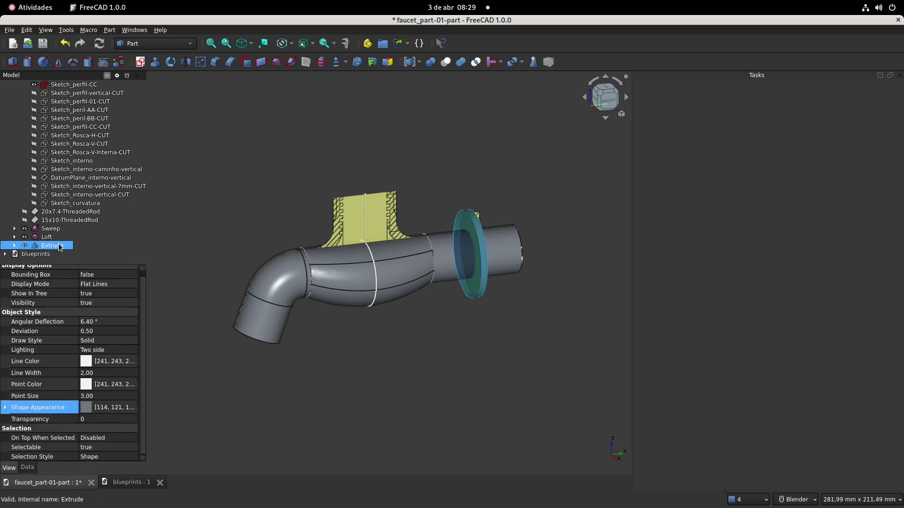
{"action": "double_click", "coordinate": [60, 245]}
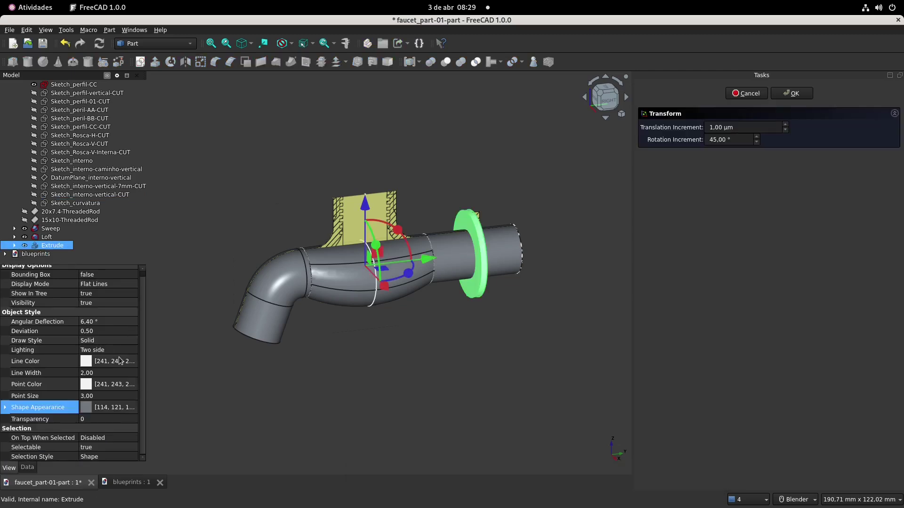
{"action": "left_click", "coordinate": [28, 468]}
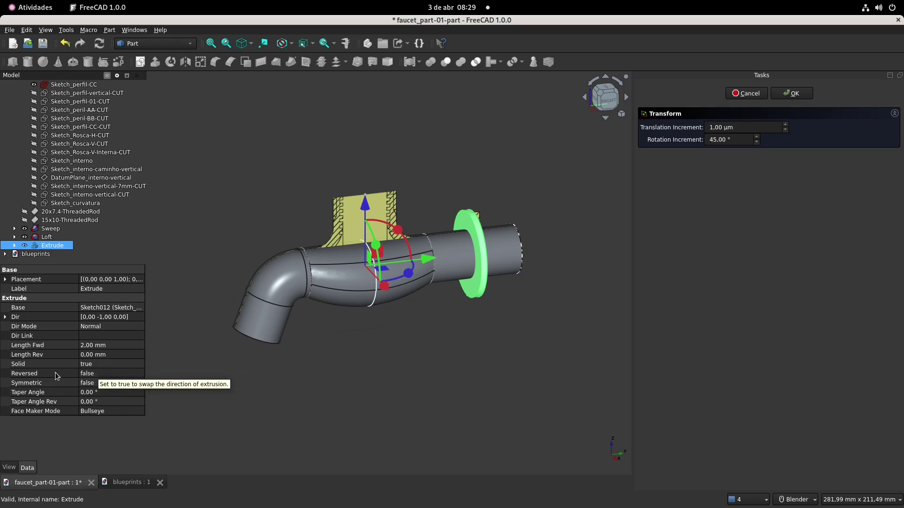
Try to reverse the flange's extrusion direction by setting Reversed to true, and cancel the open Transform.
{"action": "left_click", "coordinate": [103, 374]}
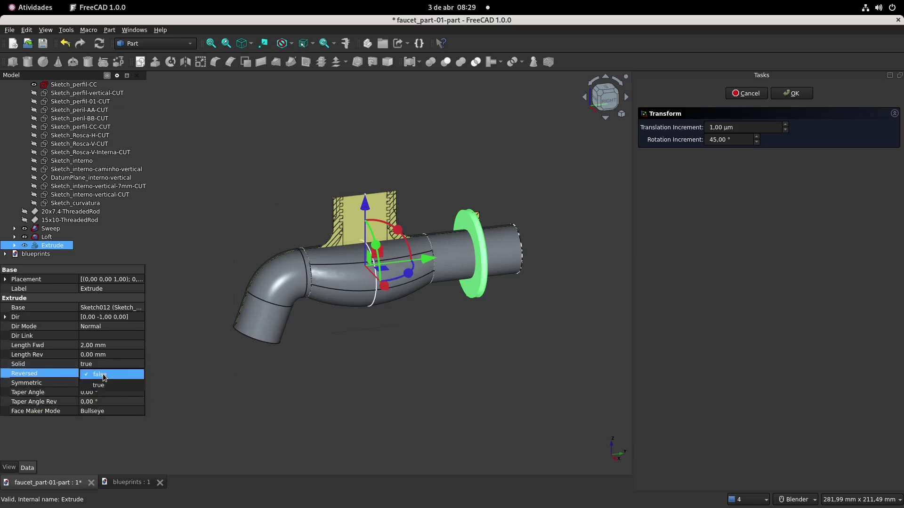
{"action": "left_click", "coordinate": [103, 374]}
{"action": "left_click", "coordinate": [105, 386]}
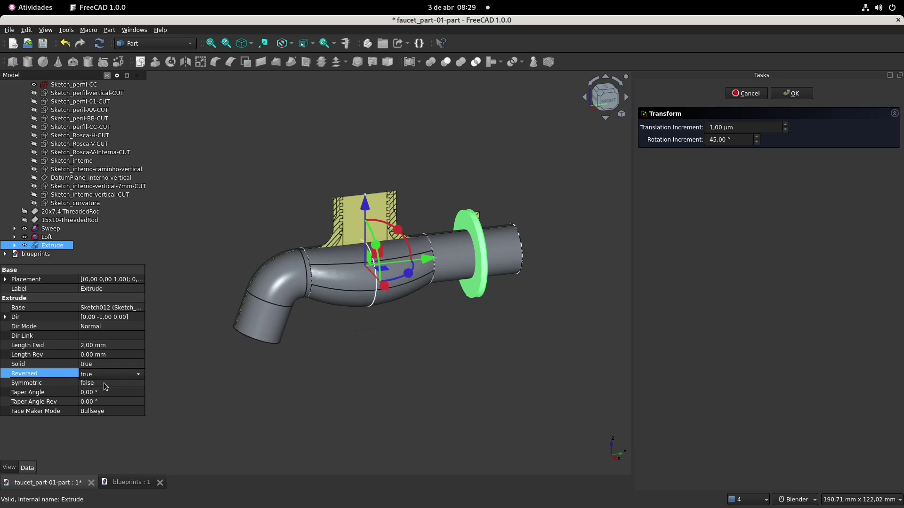
{"action": "left_click", "coordinate": [189, 389]}
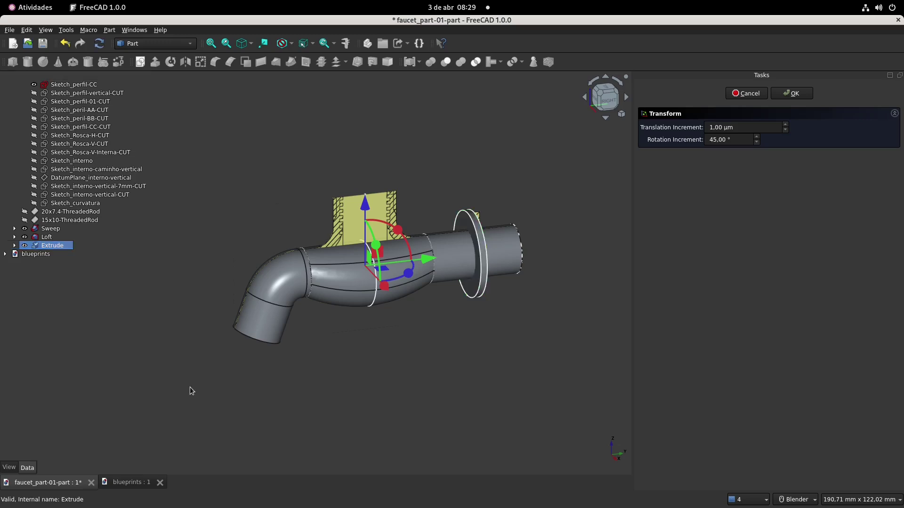
{"action": "left_click", "coordinate": [472, 256]}
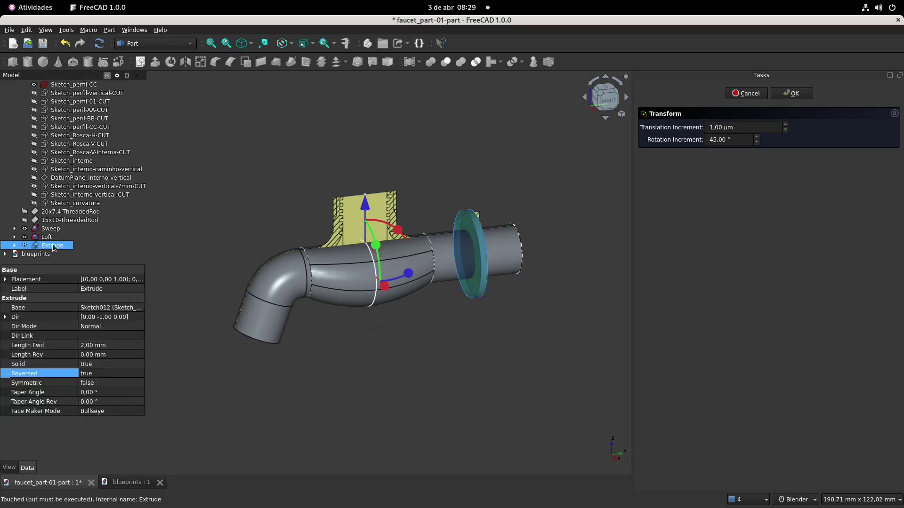
{"action": "middle_click_drag", "start_coordinate": [370, 302], "coordinate": [327, 303]}
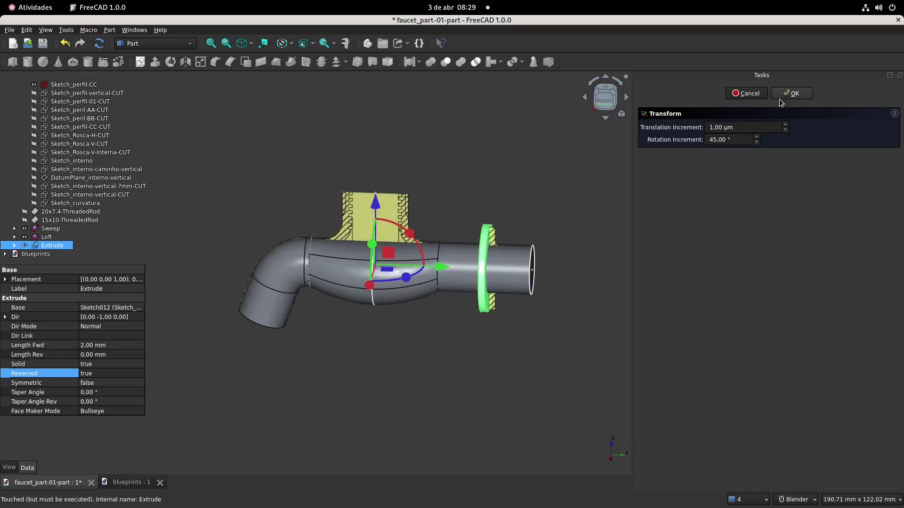
{"action": "left_click", "coordinate": [761, 94]}
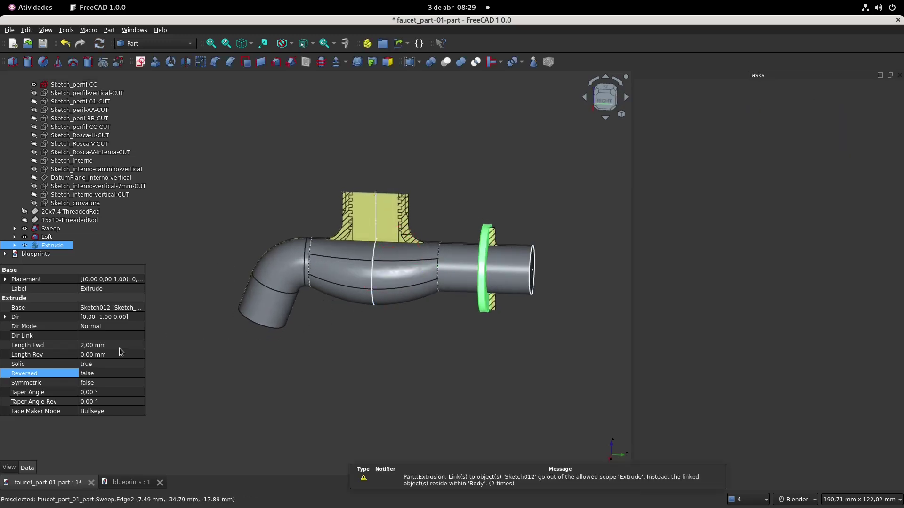
Set the flange extrusion's Reversed property to true and check the flange against the side reference image.
{"action": "left_click", "coordinate": [98, 376]}
{"action": "left_click", "coordinate": [105, 385]}
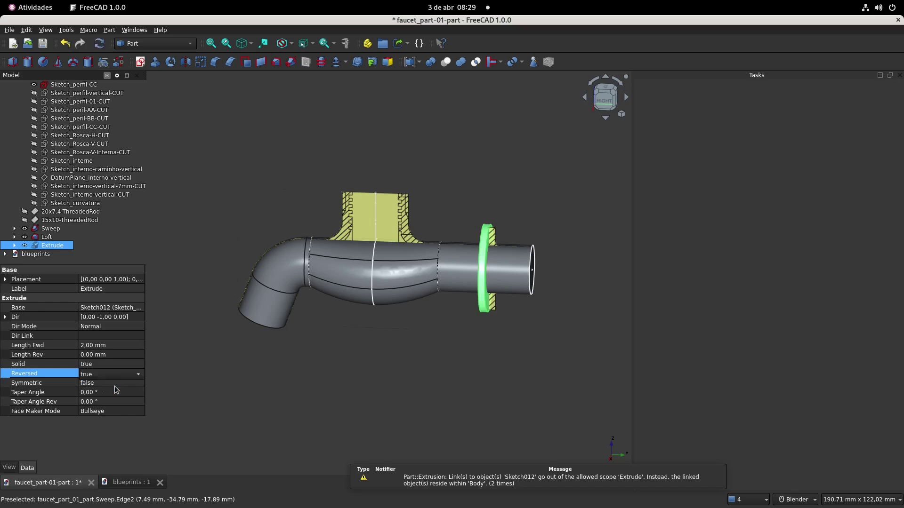
{"action": "left_click", "coordinate": [201, 394]}
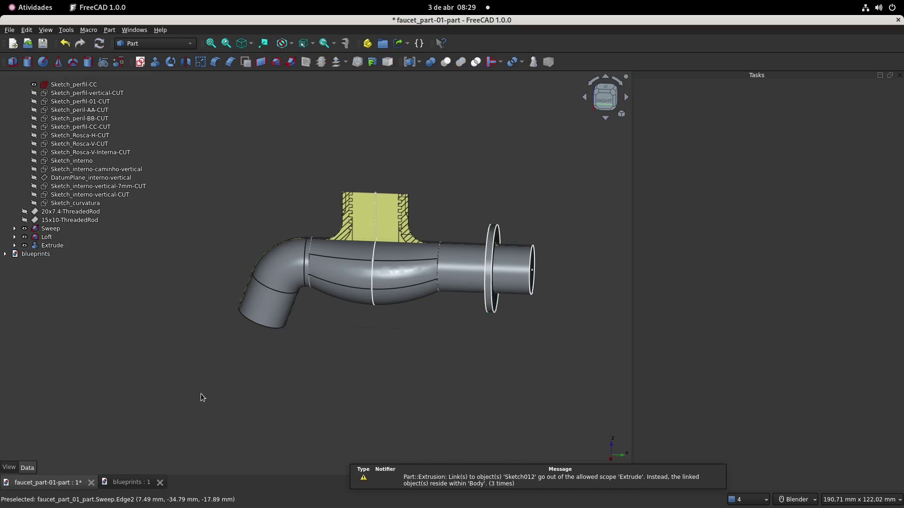
{"action": "middle_click_drag", "start_coordinate": [322, 353], "coordinate": [396, 357]}
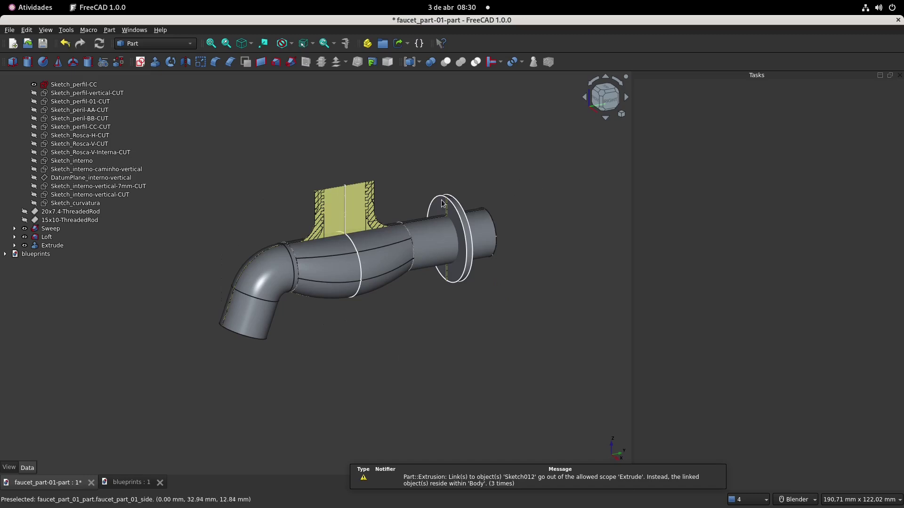
{"action": "middle_click_drag", "start_coordinate": [408, 184], "coordinate": [425, 196], "text": "shift"}
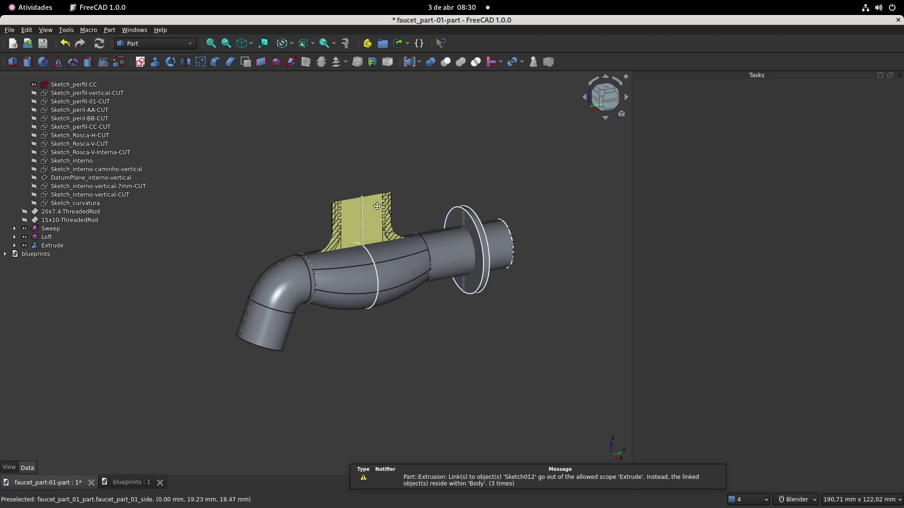
{"action": "left_click", "coordinate": [59, 230]}
{"action": "left_click", "coordinate": [47, 237], "text": "ctrl"}
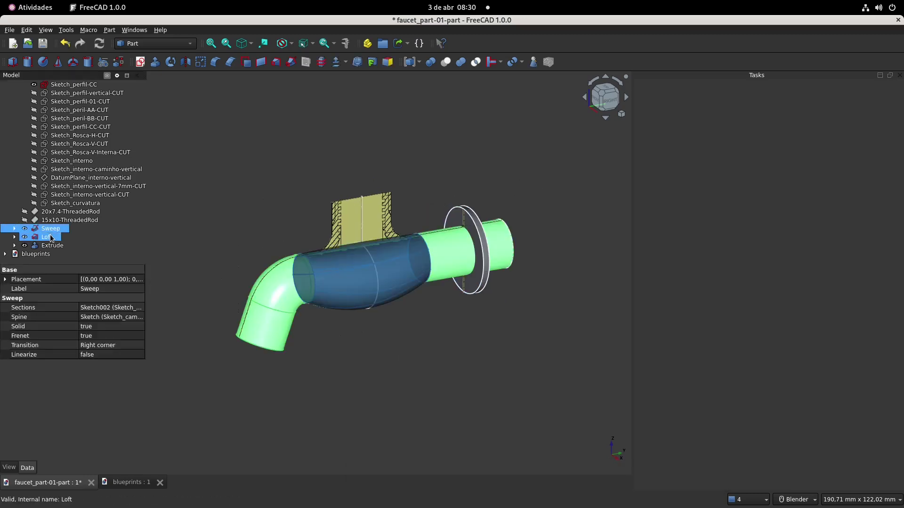
{"action": "left_click", "coordinate": [52, 245], "text": "ctrl"}
{"action": "left_click", "coordinate": [241, 180]}
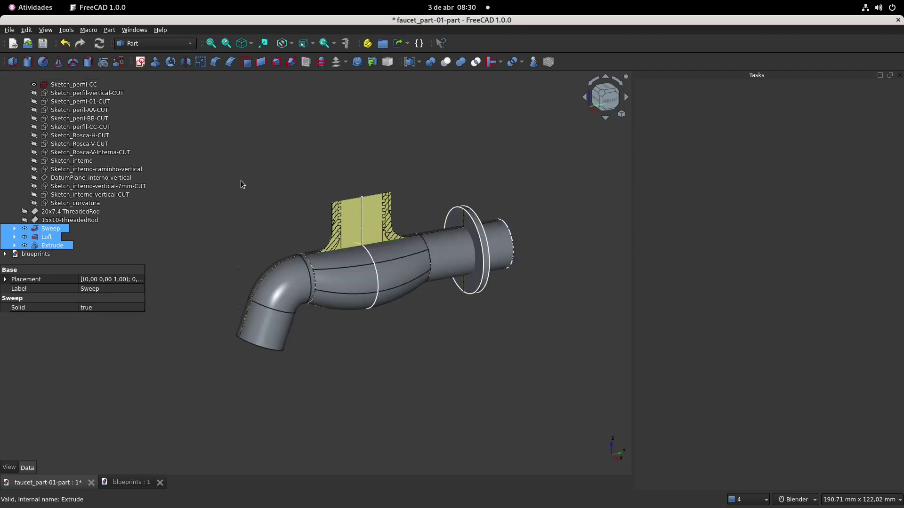
Show the Sketch_perfil-vertical circle at the upper end of the vertical neck.
{"action": "scroll", "coordinate": [113, 155], "scroll_direction": "up", "scroll_amount": 2}
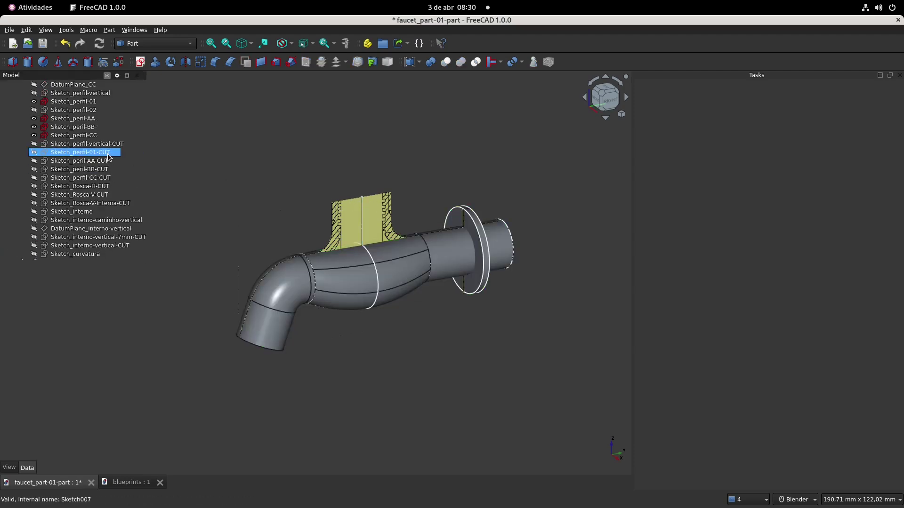
{"action": "left_click", "coordinate": [114, 146]}
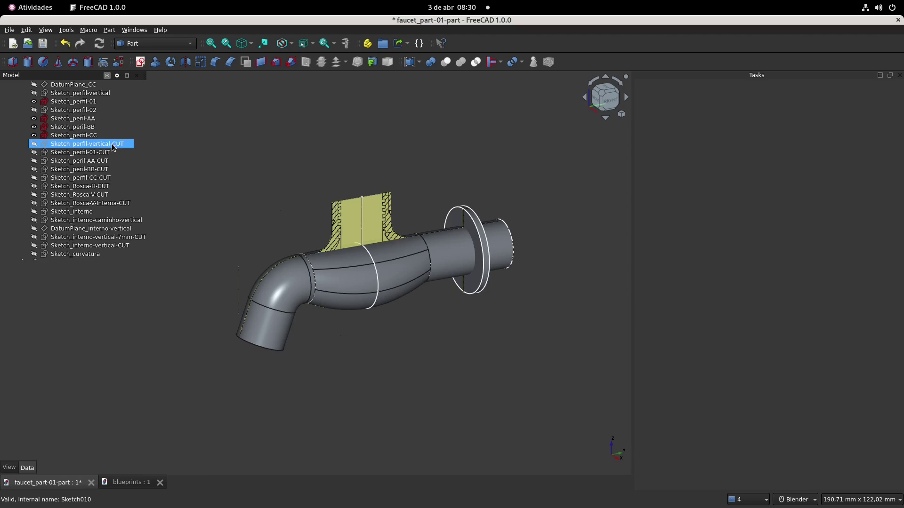
{"action": "scroll", "coordinate": [112, 144], "scroll_direction": "up", "scroll_amount": 1}
{"action": "left_click", "coordinate": [94, 118]}
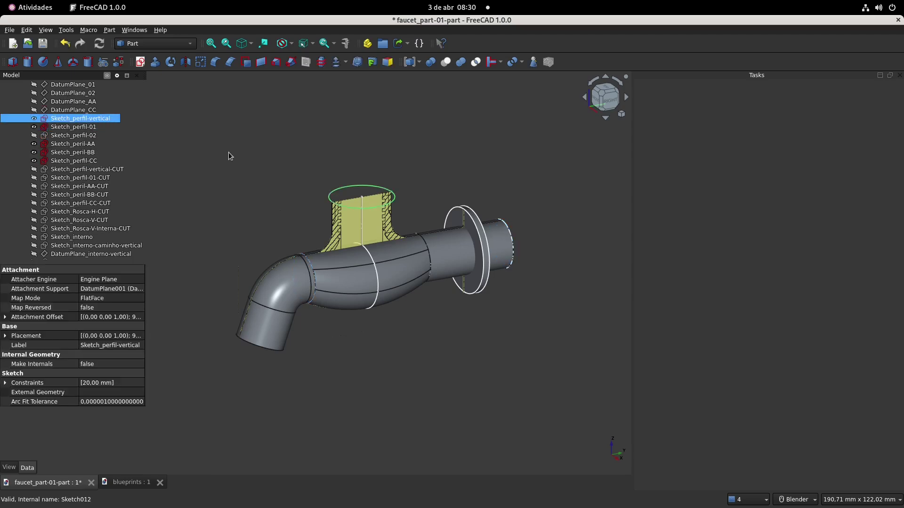
{"action": "left_click", "coordinate": [287, 142]}
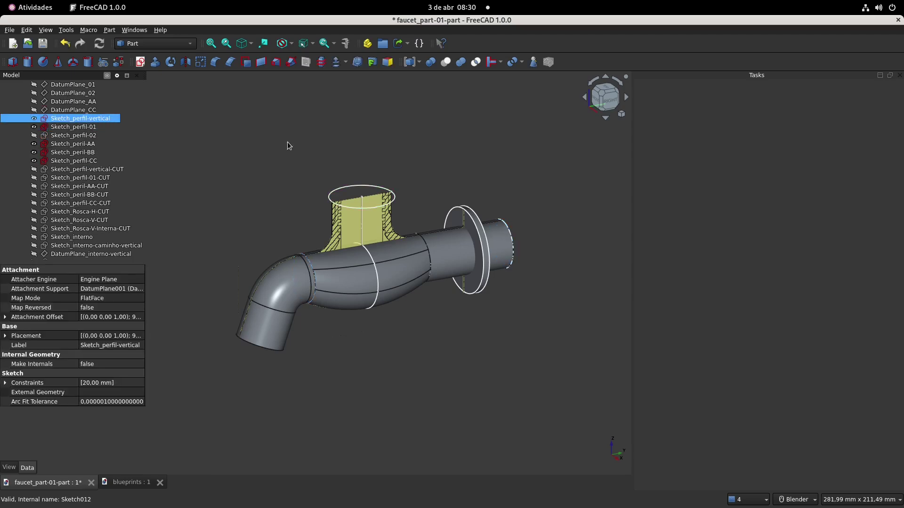
Extrude Sketch_perfil-vertical 23 mm along its reversed normal as a solid to form the vertical neck.
{"action": "left_click", "coordinate": [358, 186]}
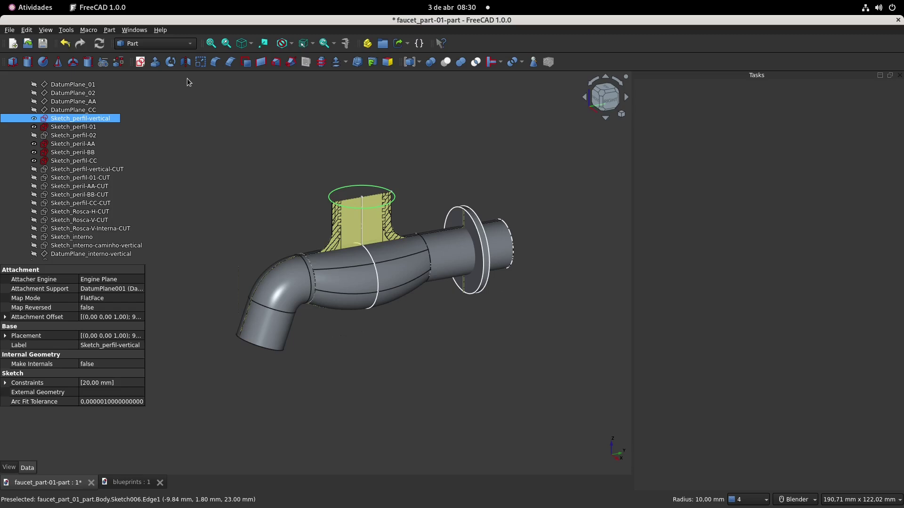
{"action": "left_click", "coordinate": [155, 63]}
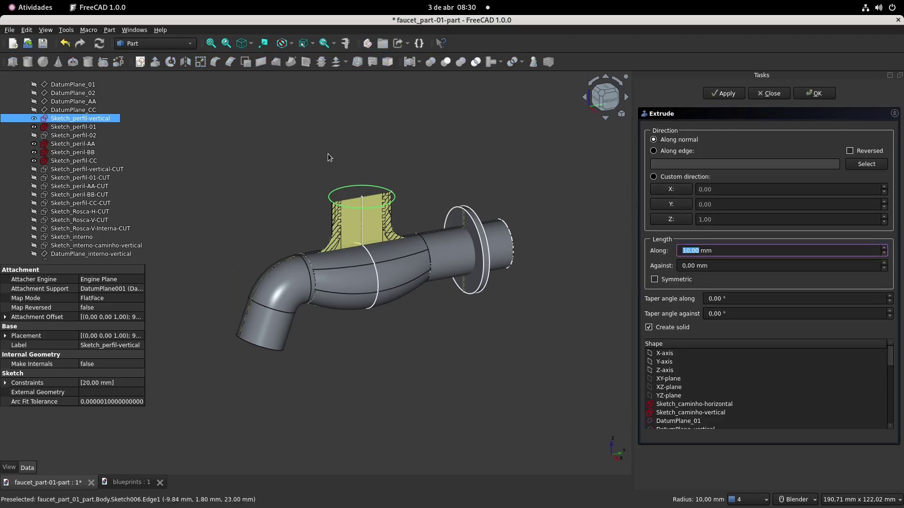
{"action": "left_click", "coordinate": [849, 151]}
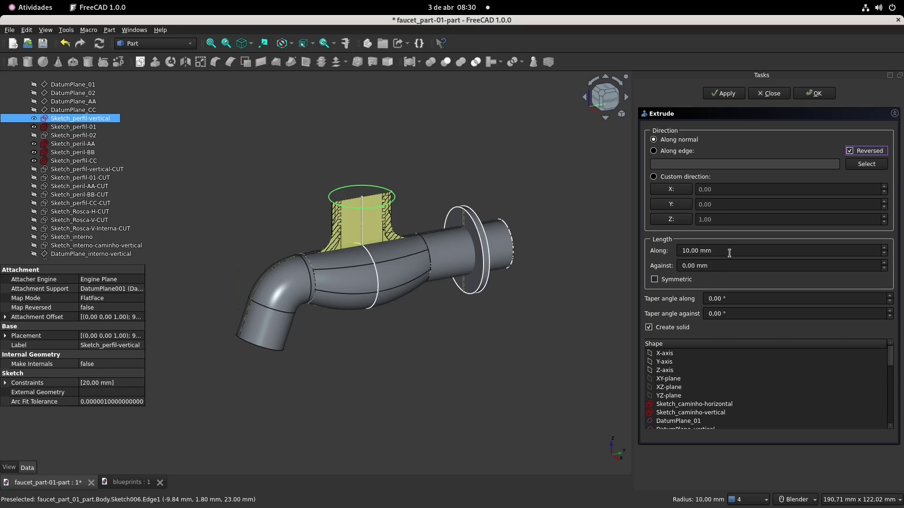
{"action": "left_click_drag", "start_coordinate": [729, 253], "coordinate": [649, 251]}
{"action": "type", "text": "23"}
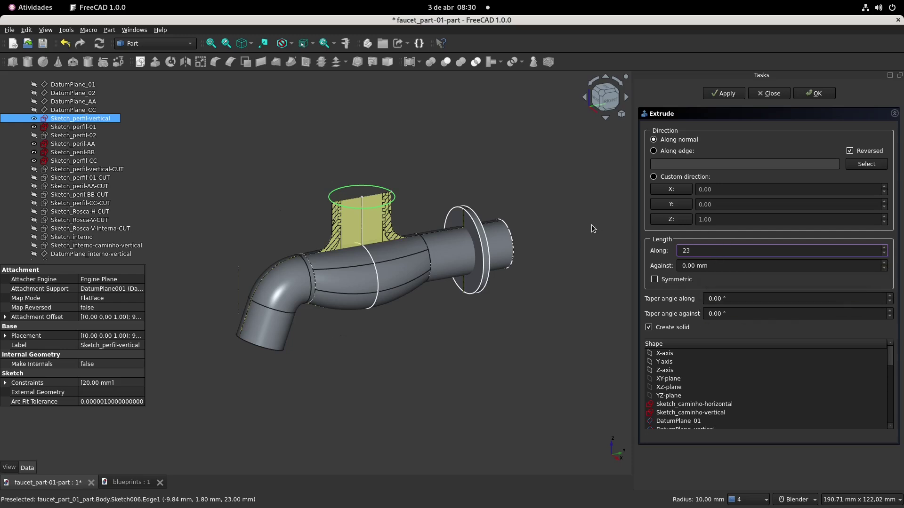
{"action": "left_click", "coordinate": [816, 93]}
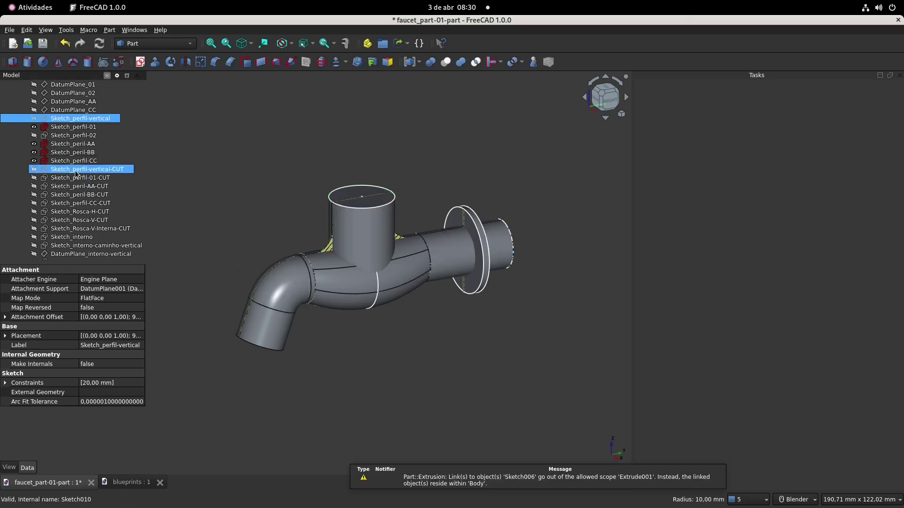
Set the transparency of the Loft body to 25.
{"action": "scroll", "coordinate": [75, 170], "scroll_direction": "down", "scroll_amount": 4}
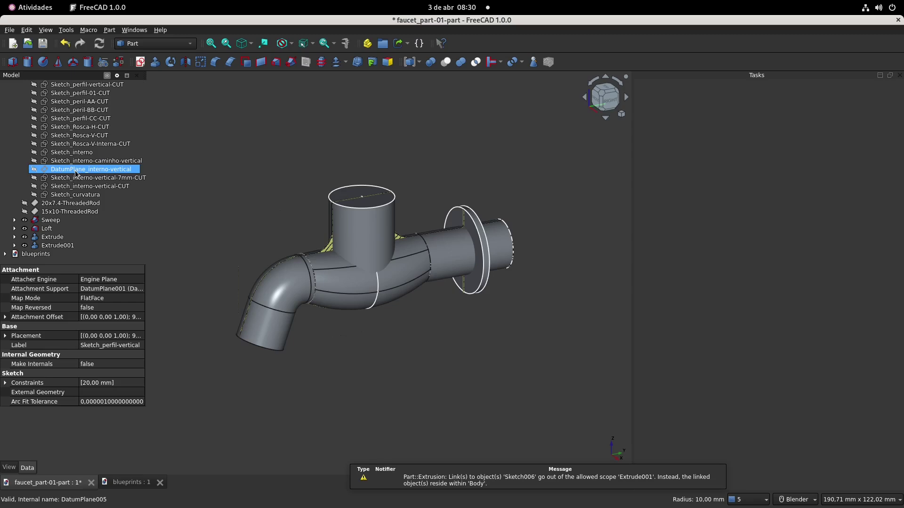
{"action": "left_click", "coordinate": [61, 221]}
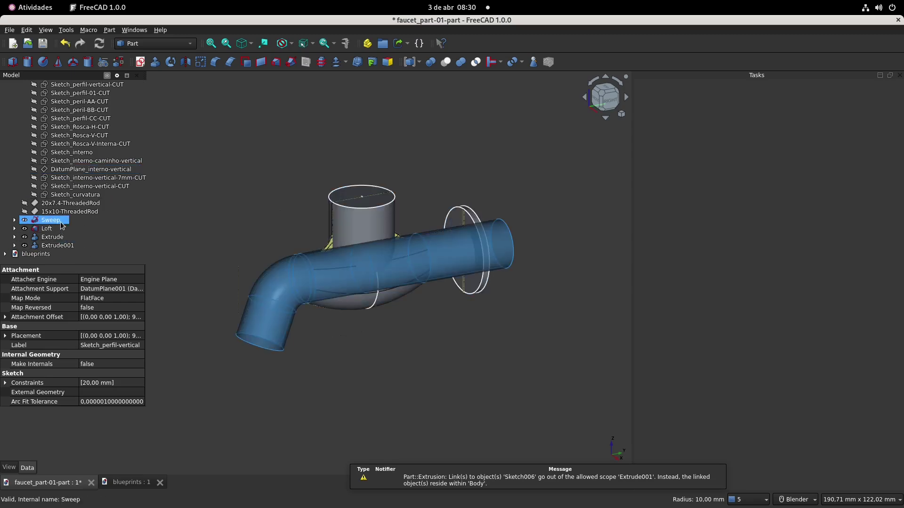
{"action": "left_click", "coordinate": [62, 239]}
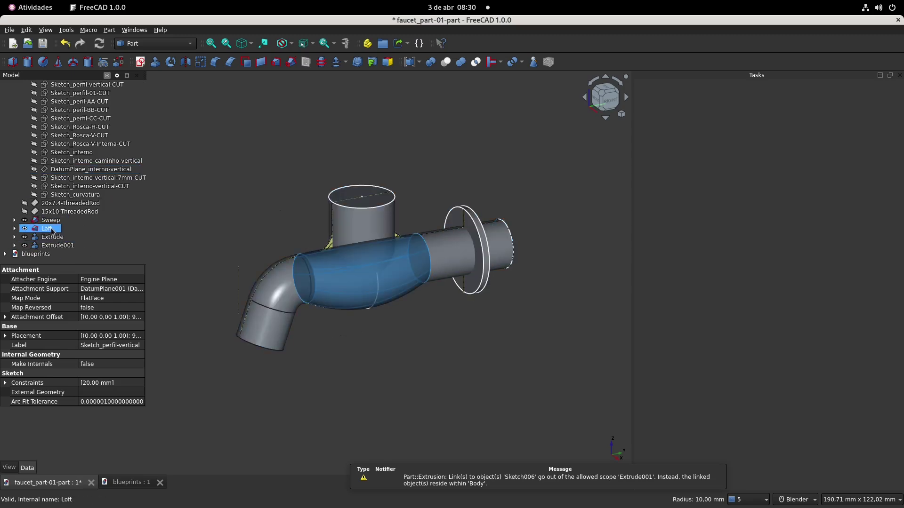
{"action": "left_click", "coordinate": [52, 230]}
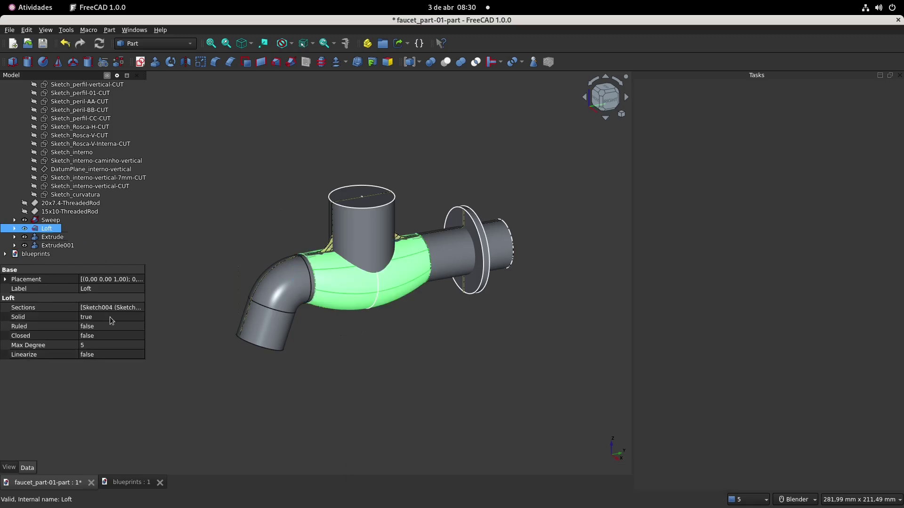
{"action": "left_click", "coordinate": [9, 467]}
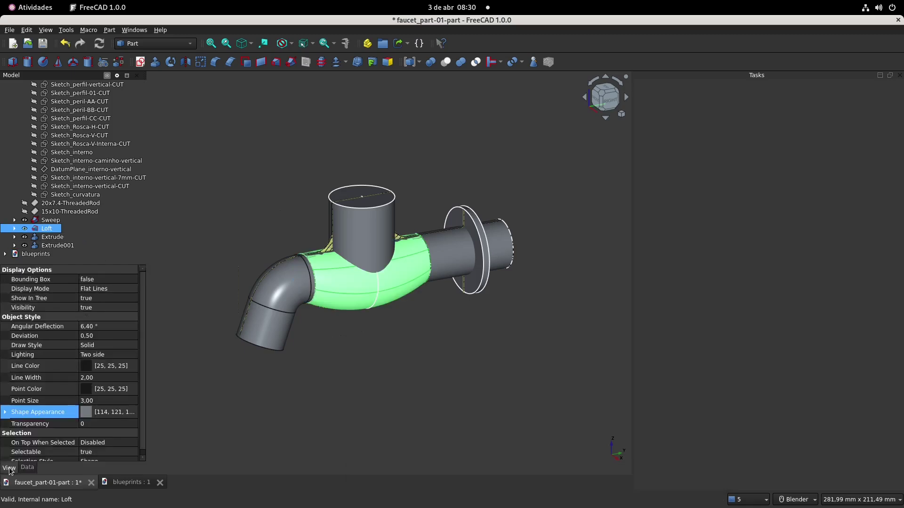
{"action": "left_click", "coordinate": [111, 424]}
{"action": "type", "text": "25"}
{"action": "key", "text": "Return"}
{"action": "left_click", "coordinate": [413, 370]}
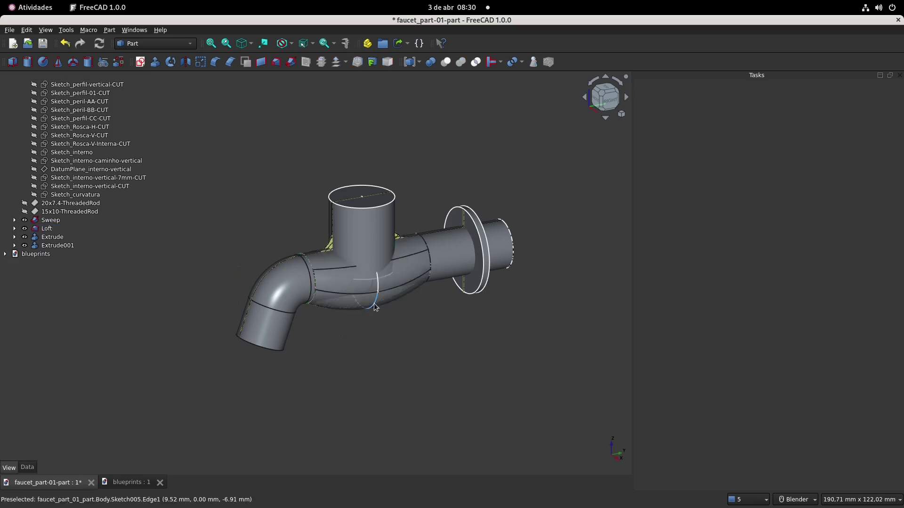
Fuse the Sweep, Loft, Extrude and Extrude001 solids into a single object.
{"action": "scroll", "coordinate": [375, 306], "scroll_direction": "up", "scroll_amount": 2}
{"action": "middle_click_drag", "start_coordinate": [375, 306], "coordinate": [468, 285]}
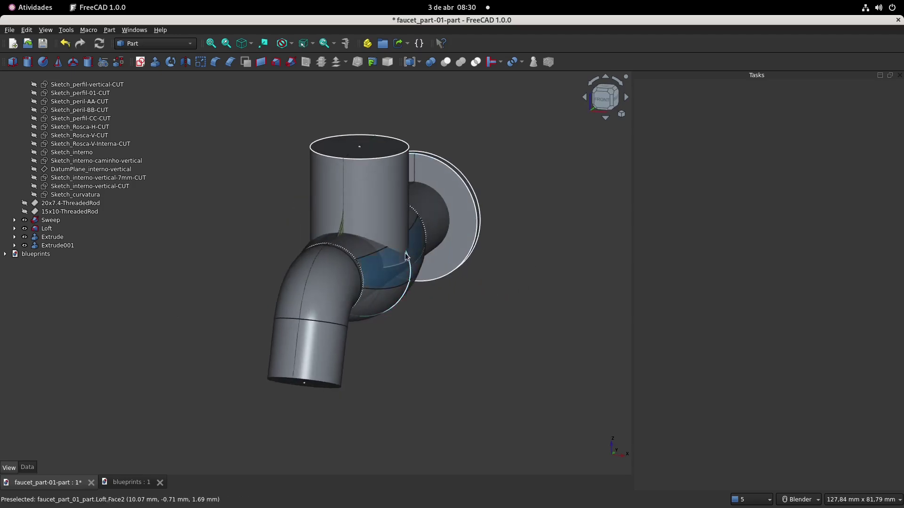
{"action": "middle_click_drag", "start_coordinate": [431, 302], "coordinate": [395, 349]}
{"action": "mouse_move", "coordinate": [271, 216]}
{"action": "middle_mouse_down"}
{"action": "mouse_move", "coordinate": [275, 204]}
{"action": "mouse_move", "coordinate": [274, 216]}
{"action": "middle_mouse_up"}
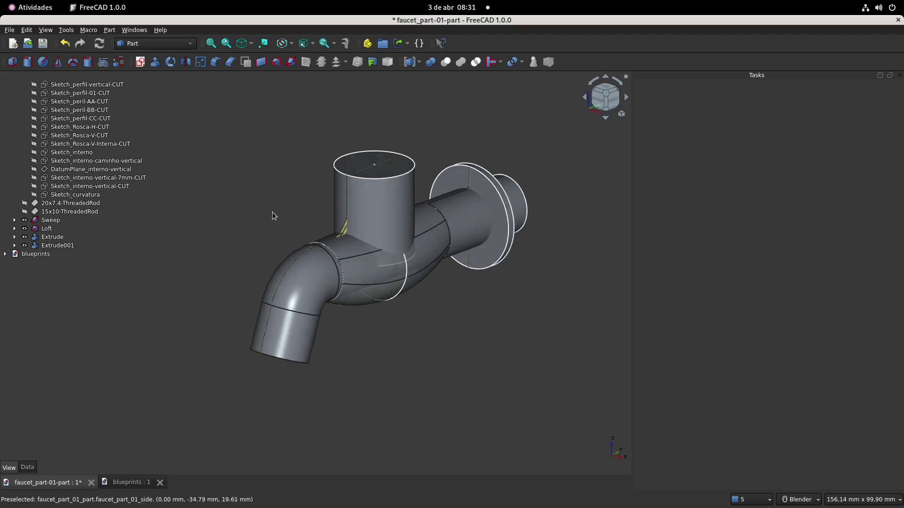
{"action": "left_click", "coordinate": [51, 221]}
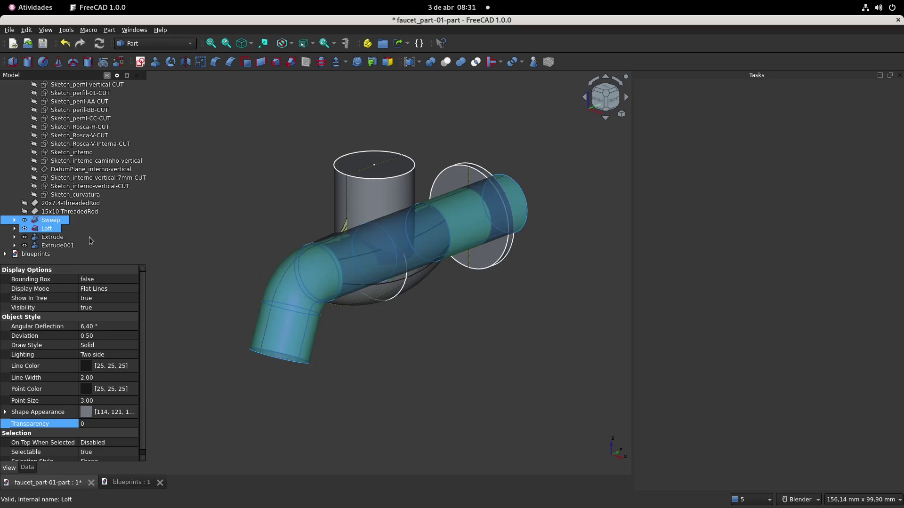
{"action": "left_click", "coordinate": [55, 230], "text": "ctrl"}
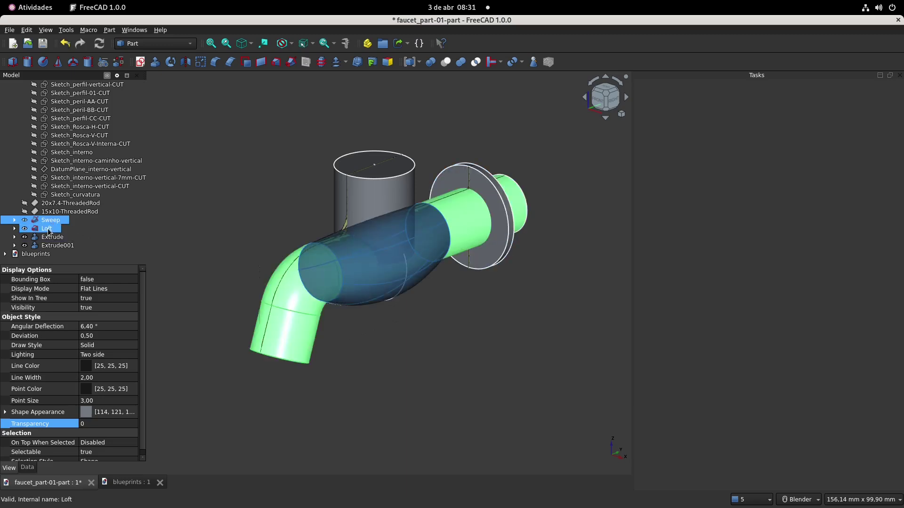
{"action": "left_click", "coordinate": [60, 237], "text": "ctrl"}
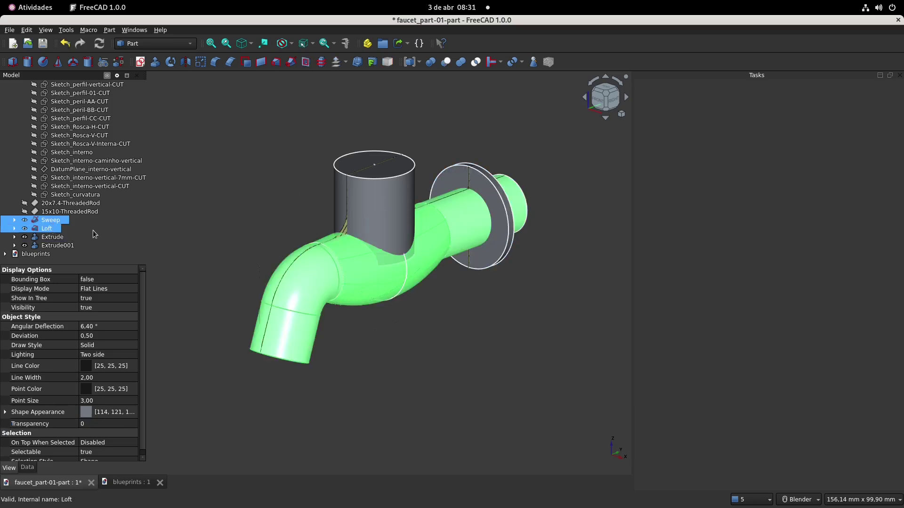
{"action": "left_click", "coordinate": [58, 246], "text": "ctrl"}
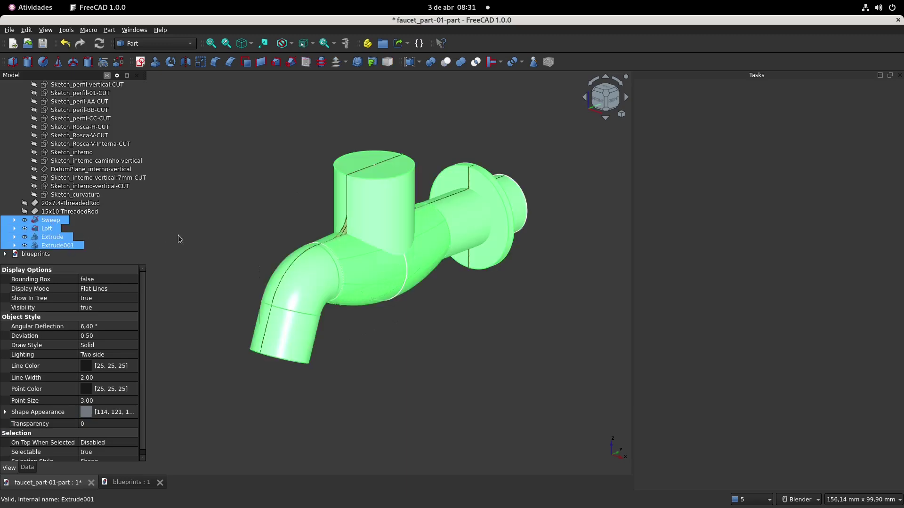
{"action": "left_click", "coordinate": [461, 62]}
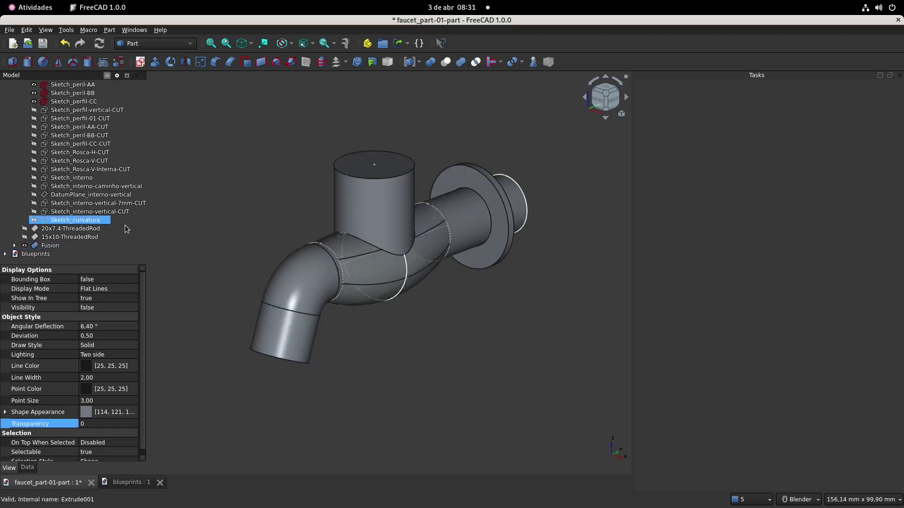
Hide the faucet_part-01-side reference image.
{"action": "left_click", "coordinate": [64, 249]}
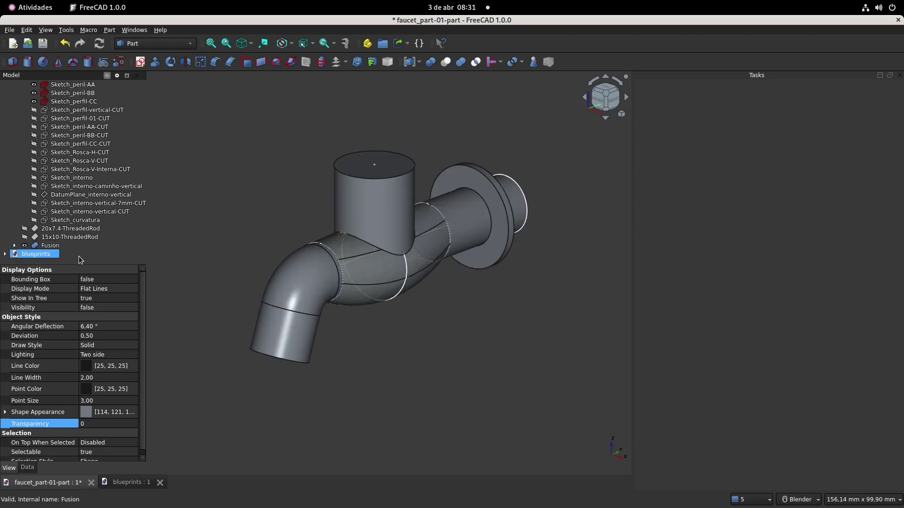
{"action": "left_click", "coordinate": [56, 249]}
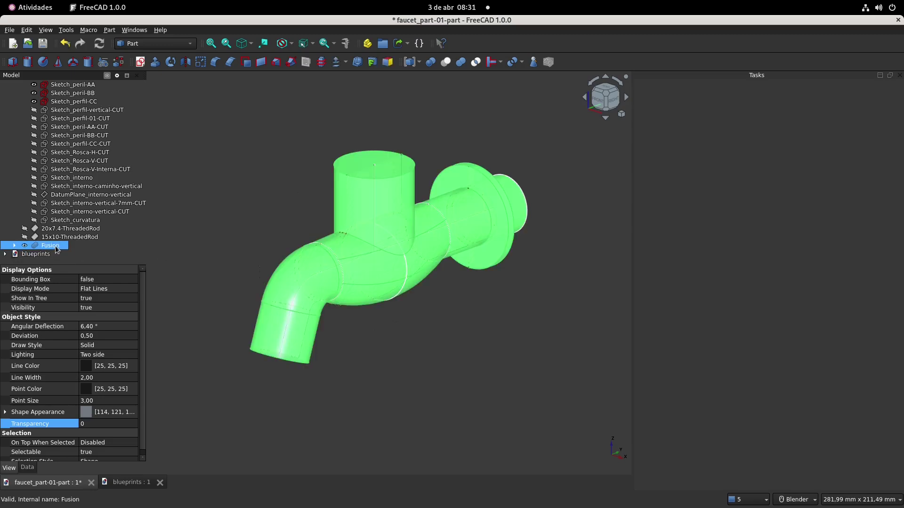
{"action": "left_click", "coordinate": [280, 186]}
{"action": "mouse_move", "coordinate": [465, 244]}
{"action": "middle_mouse_down"}
{"action": "mouse_move", "coordinate": [398, 262]}
{"action": "mouse_move", "coordinate": [462, 251]}
{"action": "middle_mouse_up"}
{"action": "scroll", "coordinate": [70, 139], "scroll_direction": "up", "scroll_amount": 1}
{"action": "scroll", "coordinate": [71, 143], "scroll_direction": "up", "scroll_amount": 6}
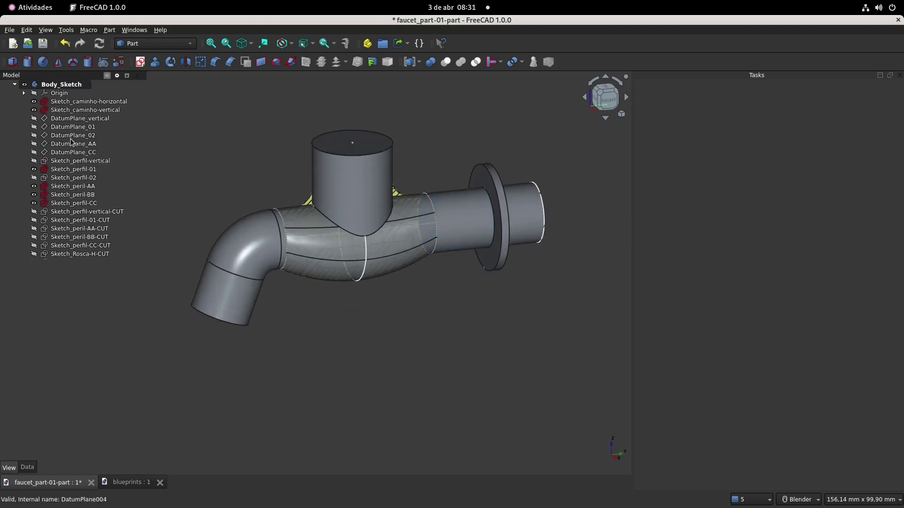
{"action": "left_click", "coordinate": [33, 102]}
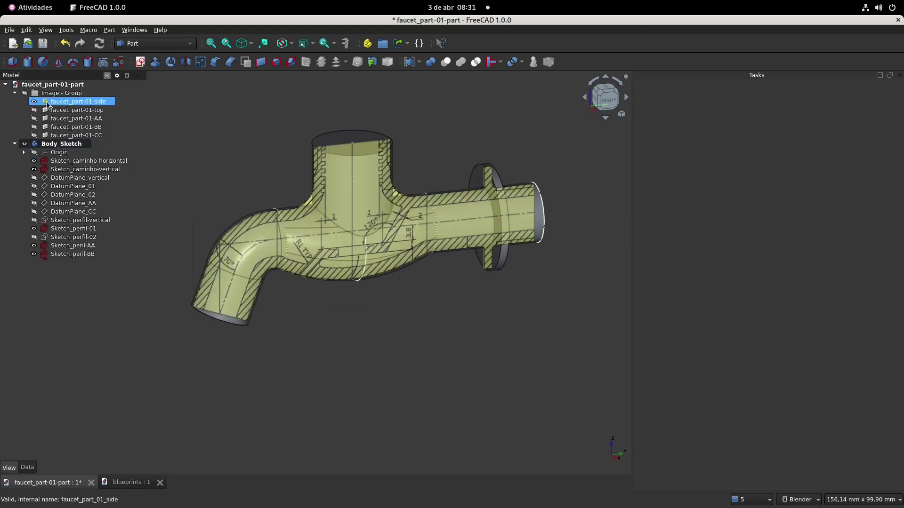
{"action": "left_click", "coordinate": [33, 102]}
Expand the Fusion object in the model tree to examine its component solids, and collapse it again.
{"action": "middle_click_drag", "start_coordinate": [257, 209], "coordinate": [326, 225], "text": "shift"}
{"action": "middle_click_drag", "start_coordinate": [396, 237], "coordinate": [155, 262]}
{"action": "scroll", "coordinate": [94, 255], "scroll_direction": "down", "scroll_amount": 6}
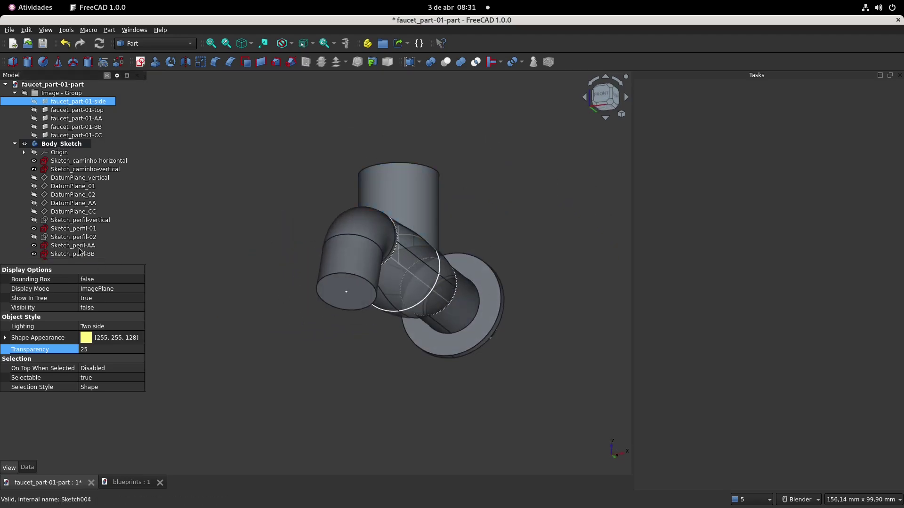
{"action": "left_click", "coordinate": [79, 248]}
{"action": "left_click", "coordinate": [14, 245]}
{"action": "left_click", "coordinate": [71, 220]}
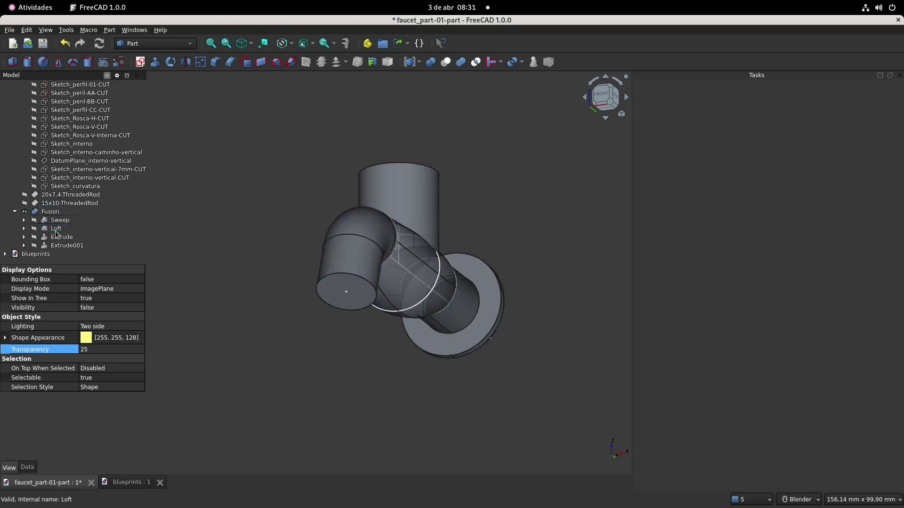
{"action": "left_click", "coordinate": [62, 235]}
{"action": "left_click", "coordinate": [14, 212]}
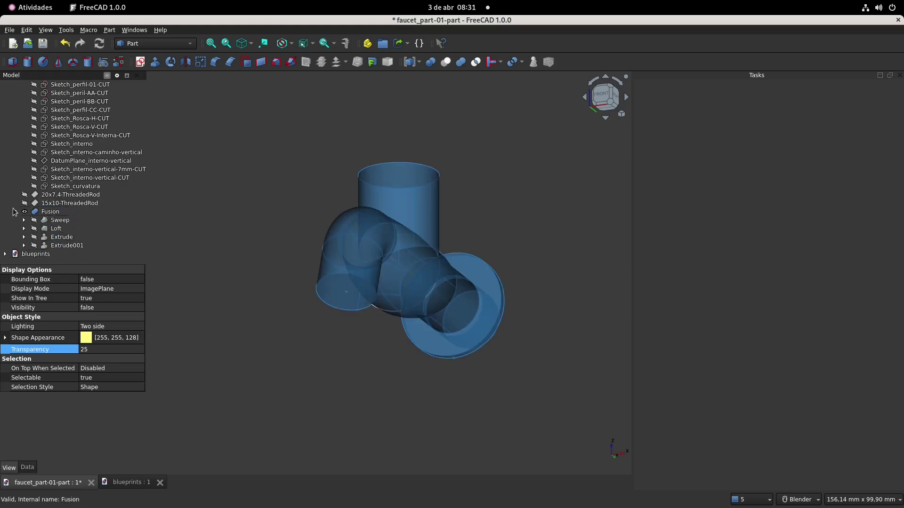
{"action": "left_click", "coordinate": [14, 211]}
Set the Fusion object's transparency to 25 and view the fused faucet body from above at an angle.
{"action": "left_click", "coordinate": [54, 246]}
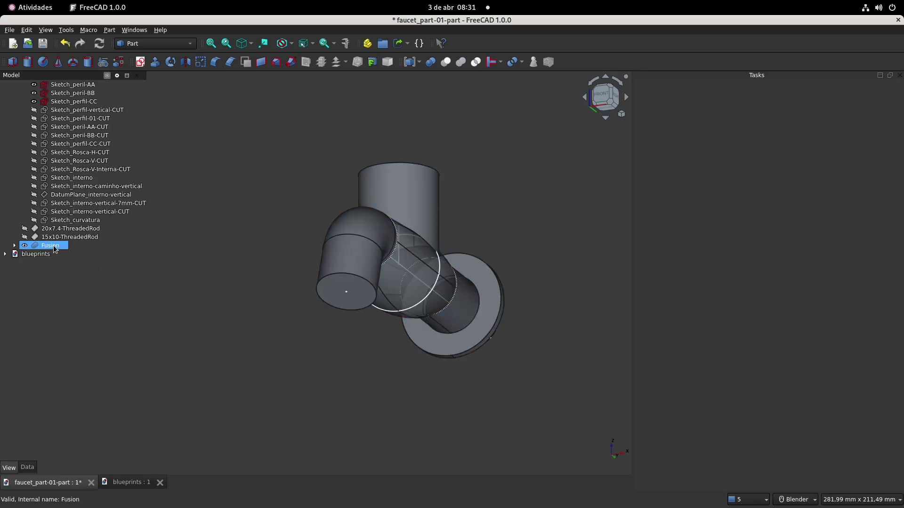
{"action": "left_click", "coordinate": [100, 425]}
{"action": "key", "text": "Return"}
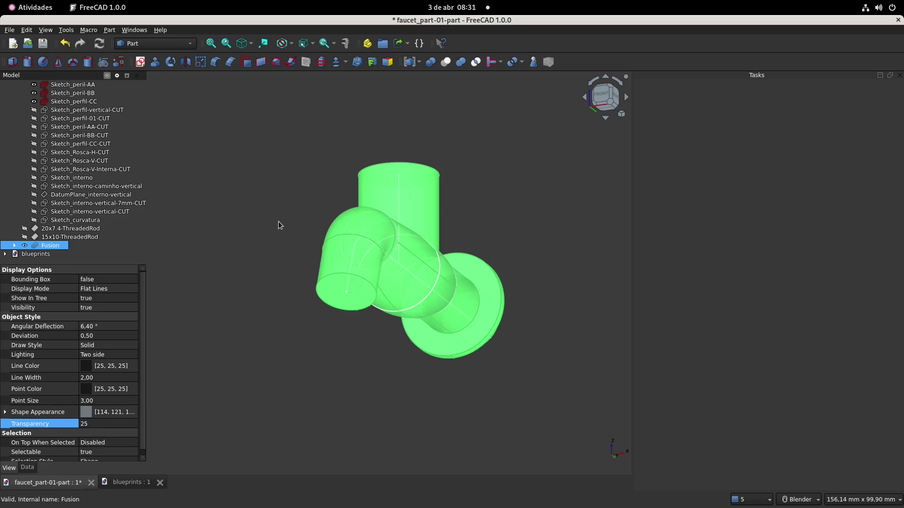
{"action": "left_click", "coordinate": [278, 221]}
{"action": "middle_click_drag", "start_coordinate": [283, 189], "coordinate": [261, 244]}
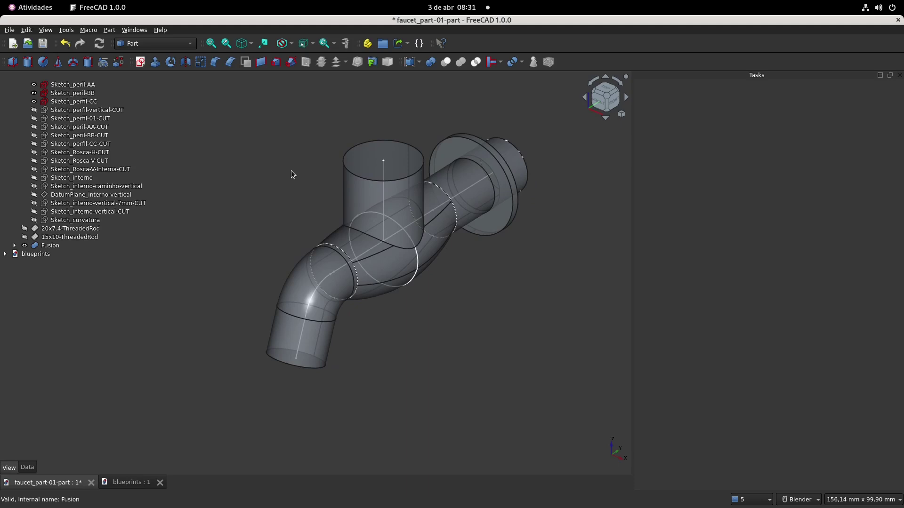
{"action": "middle_click_drag", "start_coordinate": [291, 171], "coordinate": [289, 191], "text": "shift"}
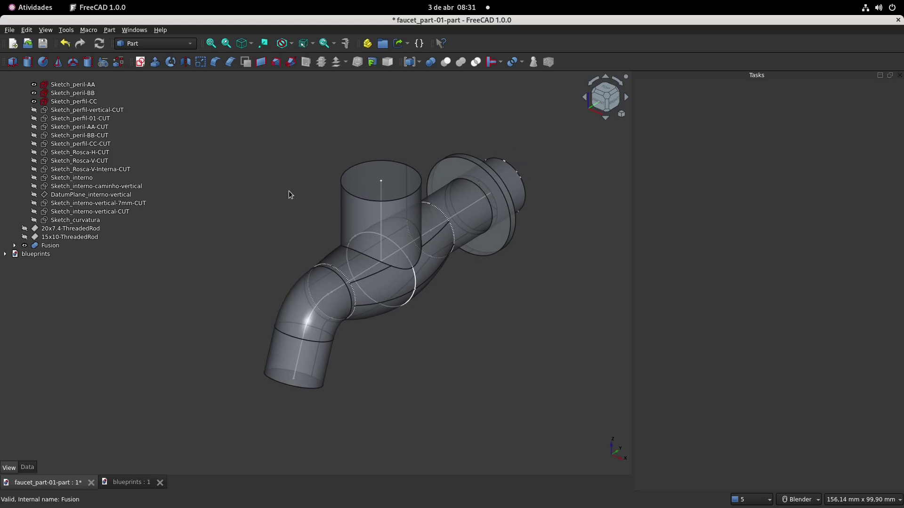
{"action": "left_click", "coordinate": [166, 45]}
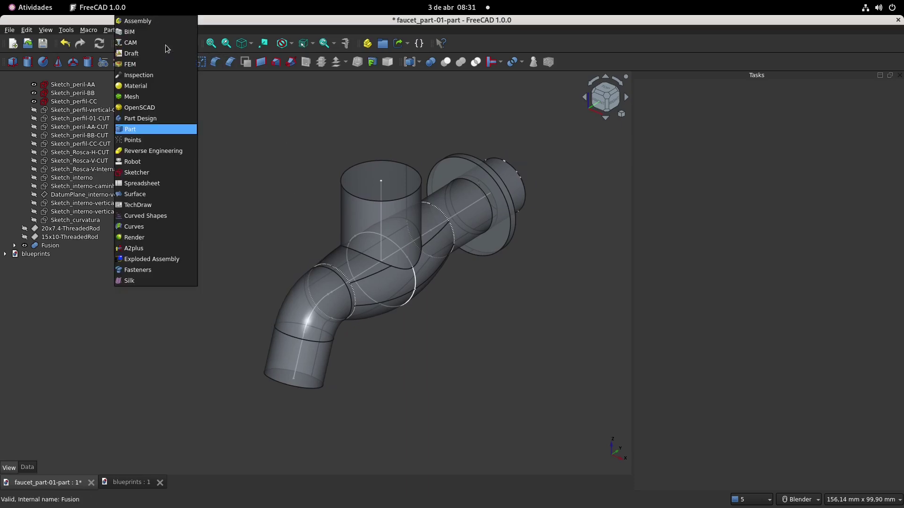
{"action": "left_click", "coordinate": [157, 120]}
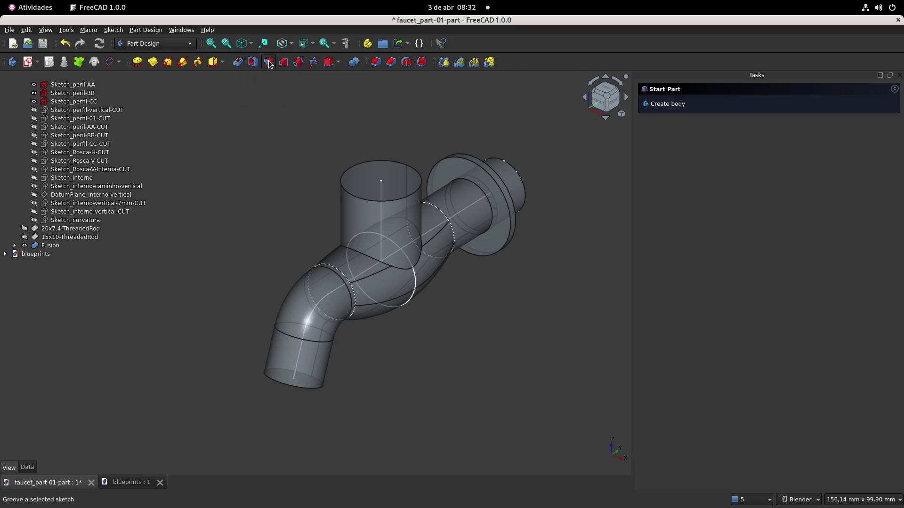
{"action": "left_click", "coordinate": [172, 45]}
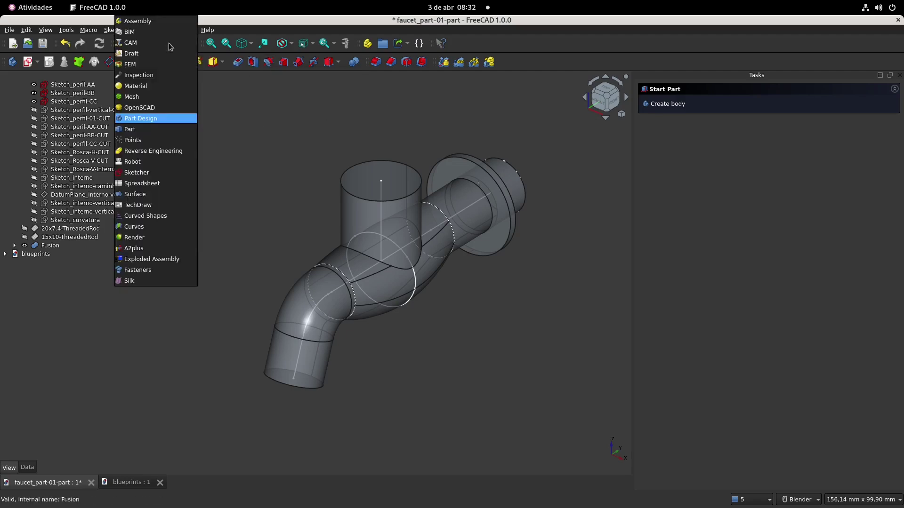
{"action": "left_click", "coordinate": [160, 129]}
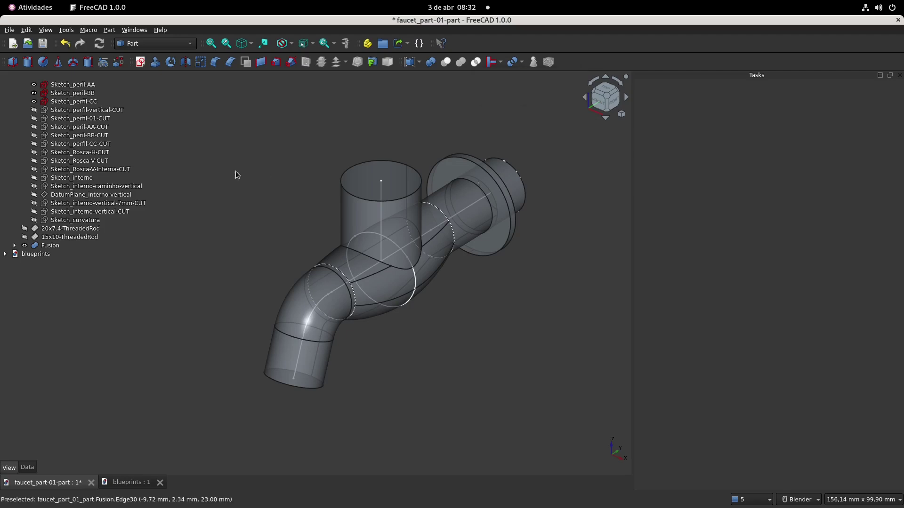
Show the thread-relief sketches Sketch_Rosca-H-CUT and Sketch_Rosca-V-CUT on the faucet body.
{"action": "scroll", "coordinate": [236, 175], "scroll_direction": "up", "scroll_amount": 2}
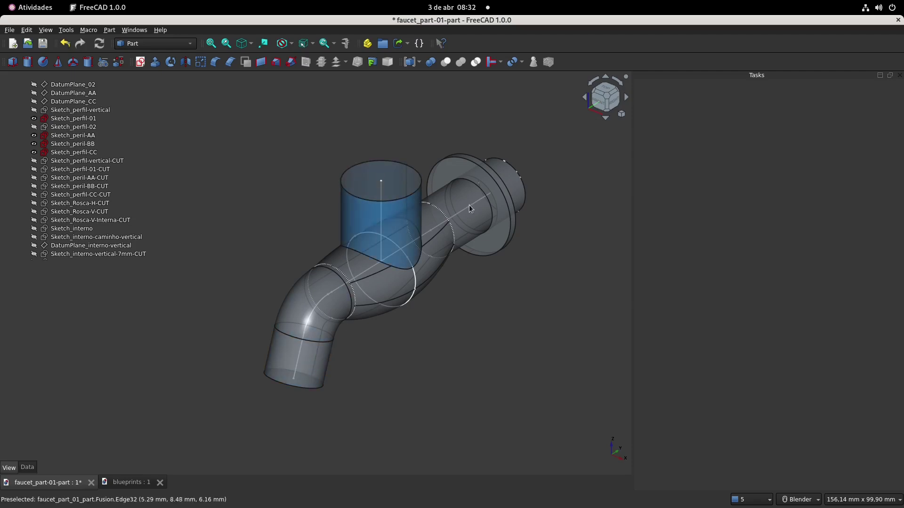
{"action": "middle_click_drag", "start_coordinate": [309, 192], "coordinate": [318, 208], "text": "shift"}
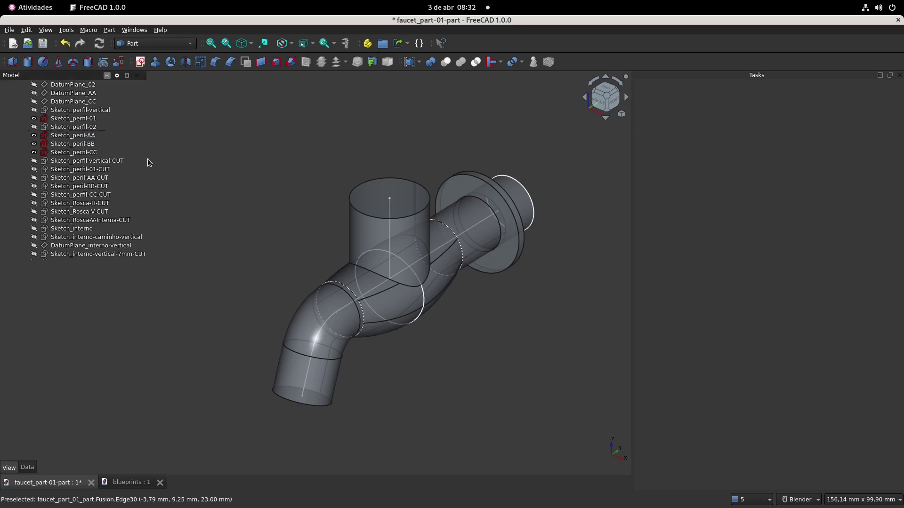
{"action": "left_click", "coordinate": [114, 213]}
{"action": "left_click", "coordinate": [105, 205]}
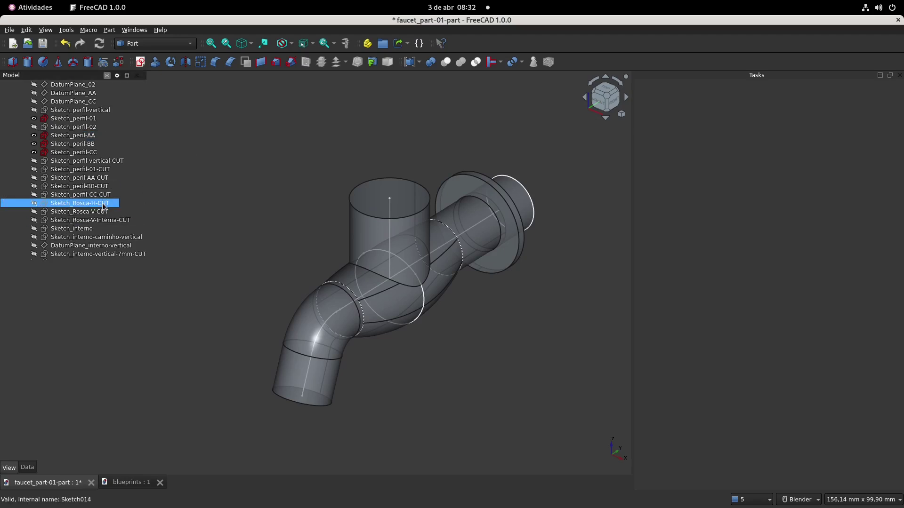
{"action": "key", "text": "space"}
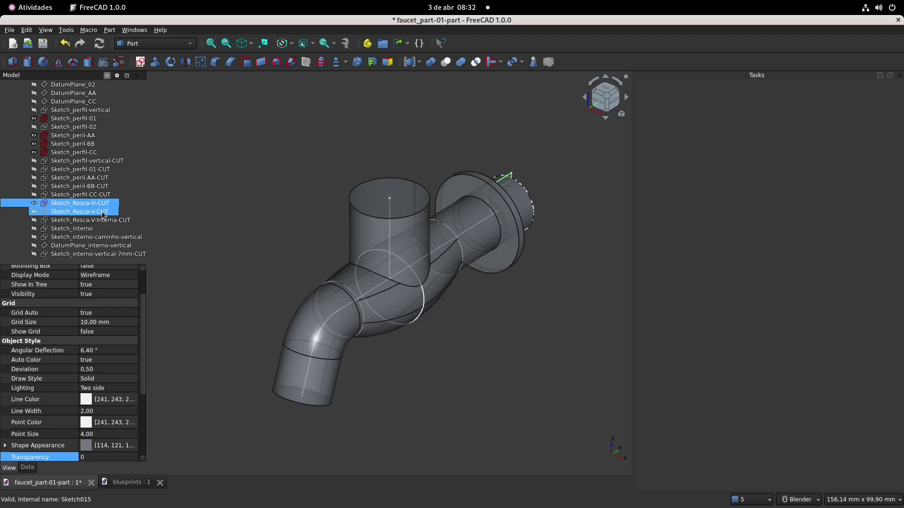
{"action": "left_click", "coordinate": [105, 212]}
{"action": "key", "text": "space"}
{"action": "left_click", "coordinate": [314, 163]}
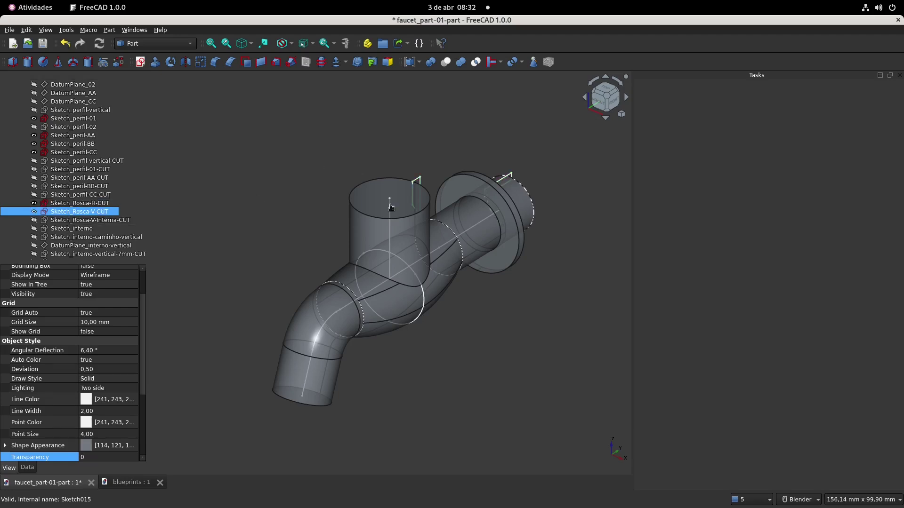
{"action": "left_click", "coordinate": [124, 178]}
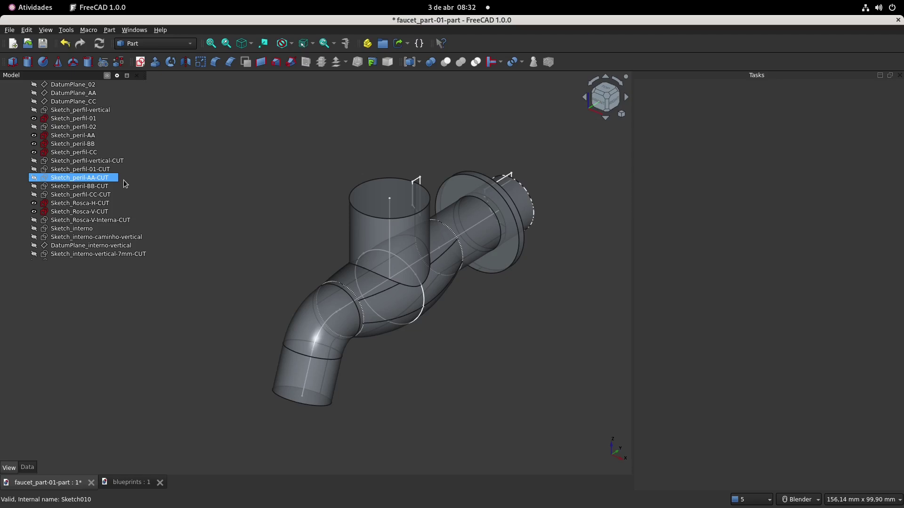
{"action": "left_click", "coordinate": [181, 137]}
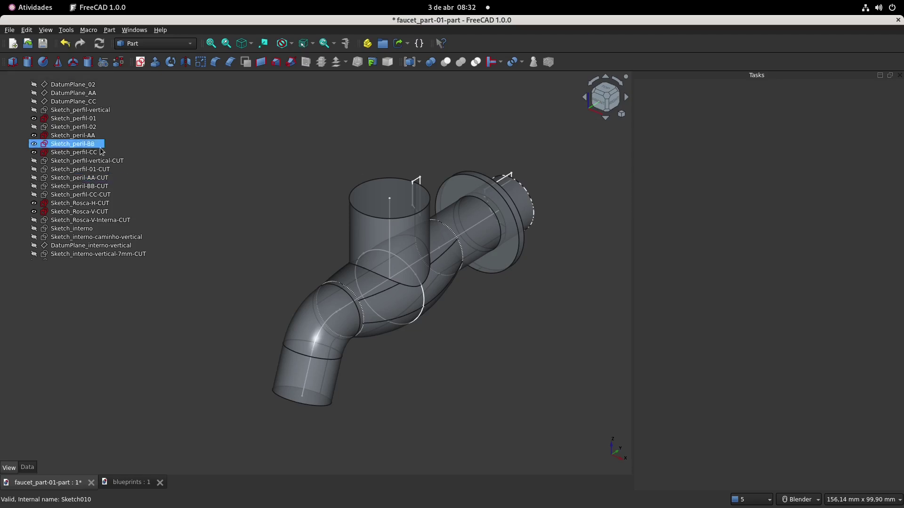
Hide the outer profile sketches Sketch_perfil-CC, Sketch_peril-BB, Sketch_peril-AA and Sketch_perfil-01.
{"action": "left_click", "coordinate": [86, 145]}
{"action": "key", "text": "space"}
{"action": "left_click", "coordinate": [85, 136]}
{"action": "key", "text": "space"}
{"action": "left_click", "coordinate": [85, 119]}
{"action": "key", "text": "space"}
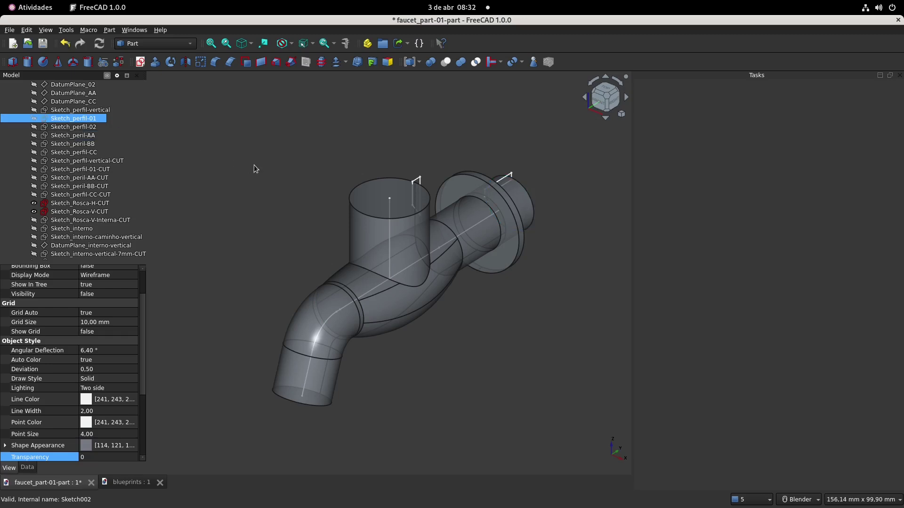
{"action": "left_click", "coordinate": [268, 184]}
Revolve Sketch_Rosca-H-CUT 360° into a solid about the Y direction, setting Dir. Y to 1 and Dir. Z to 0.
{"action": "middle_click_drag", "start_coordinate": [332, 226], "coordinate": [220, 197]}
{"action": "middle_click_drag", "start_coordinate": [341, 210], "coordinate": [307, 196], "text": "shift"}
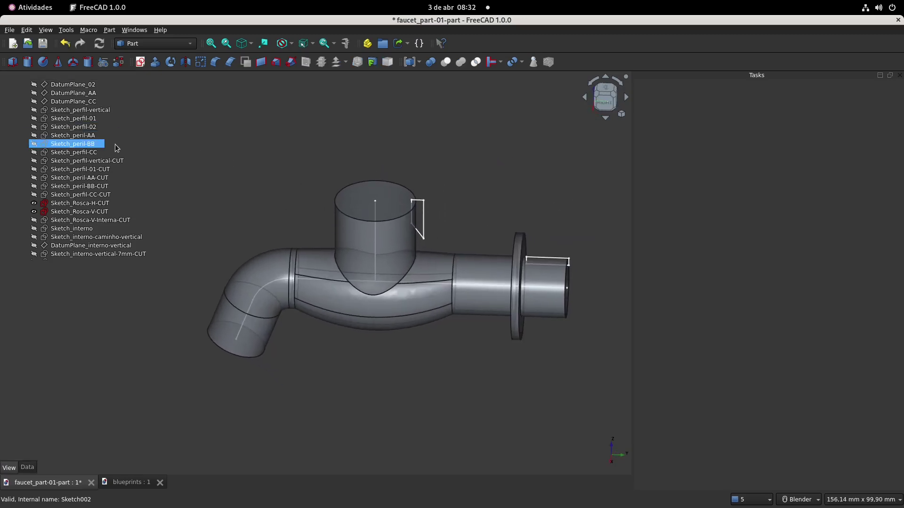
{"action": "left_click", "coordinate": [102, 204]}
{"action": "mouse_move", "coordinate": [304, 171]}
{"action": "middle_mouse_down"}
{"action": "mouse_move", "coordinate": [275, 162]}
{"action": "mouse_move", "coordinate": [245, 174]}
{"action": "mouse_move", "coordinate": [224, 118]}
{"action": "middle_mouse_up"}
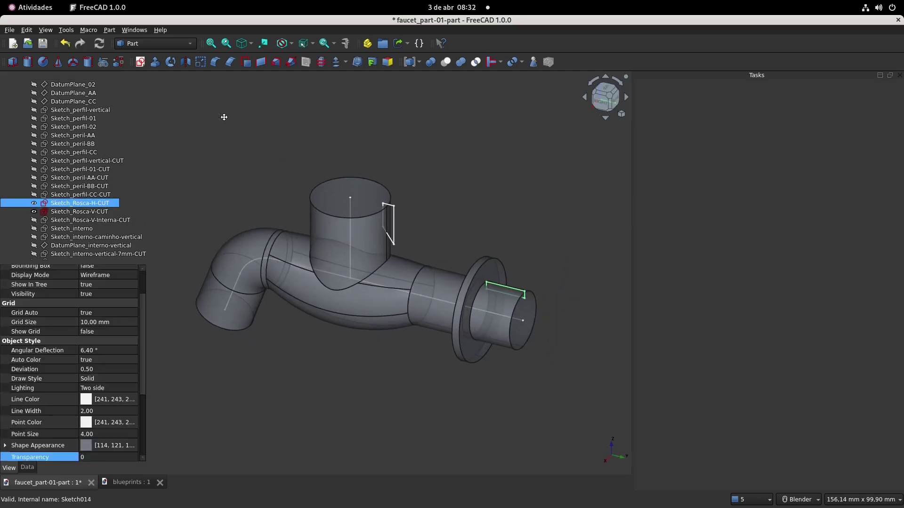
{"action": "left_click", "coordinate": [171, 62]}
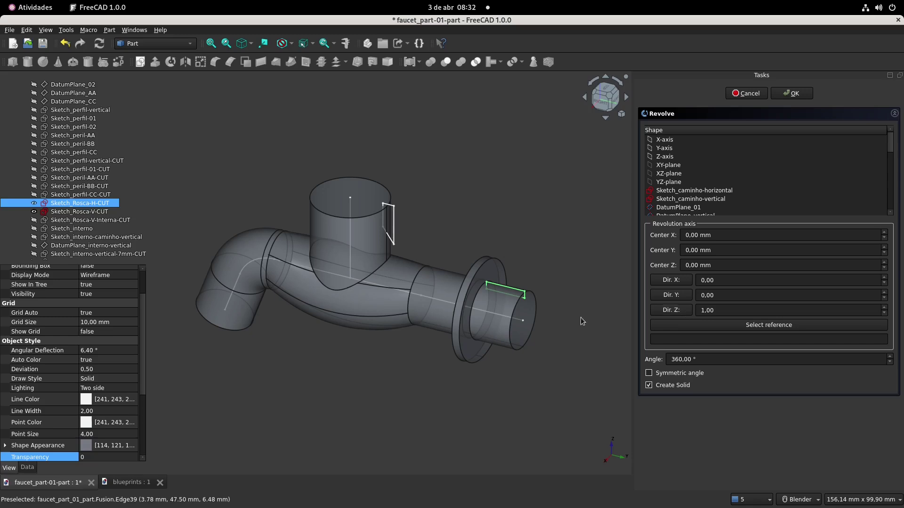
{"action": "left_click", "coordinate": [712, 295]}
{"action": "type", "text": "1"}
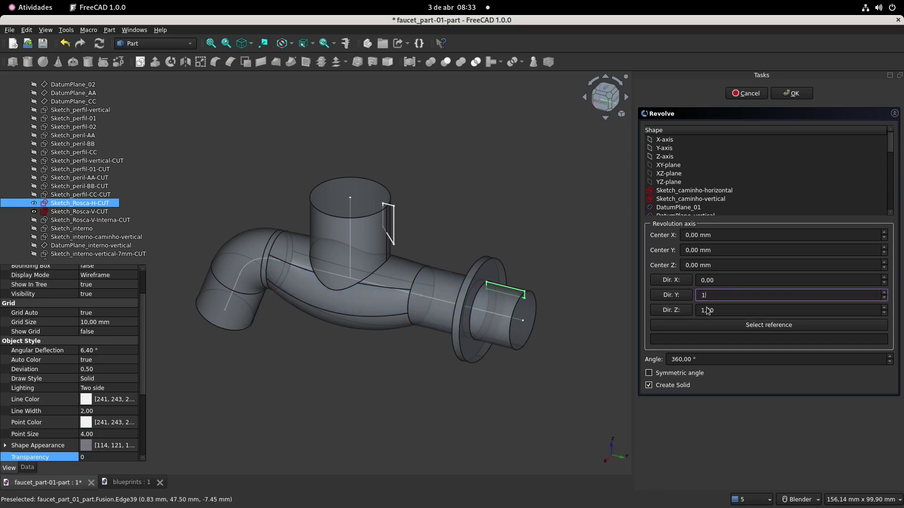
{"action": "left_click", "coordinate": [732, 310]}
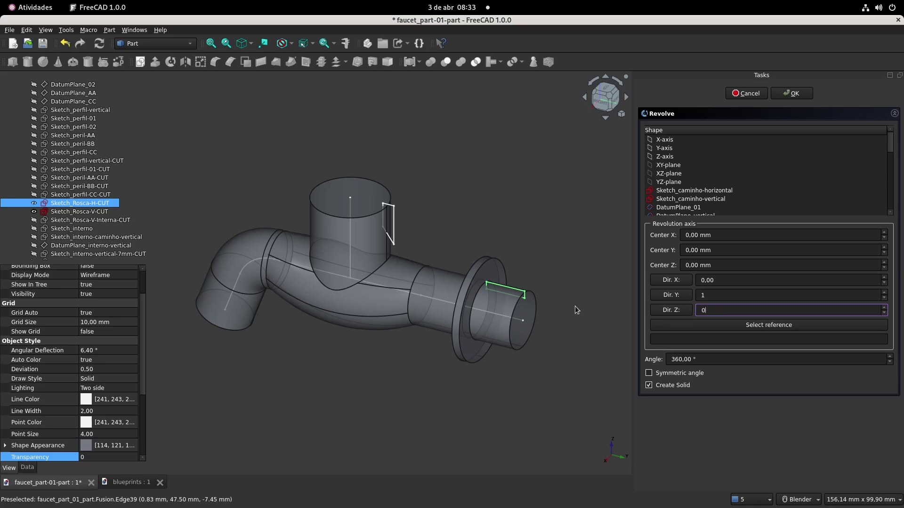
{"action": "left_click", "coordinate": [794, 93]}
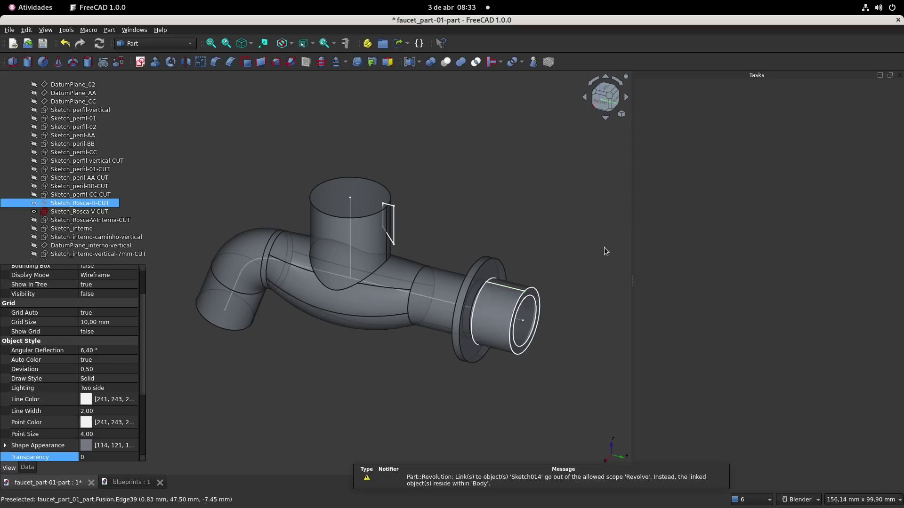
{"action": "left_click", "coordinate": [258, 151]}
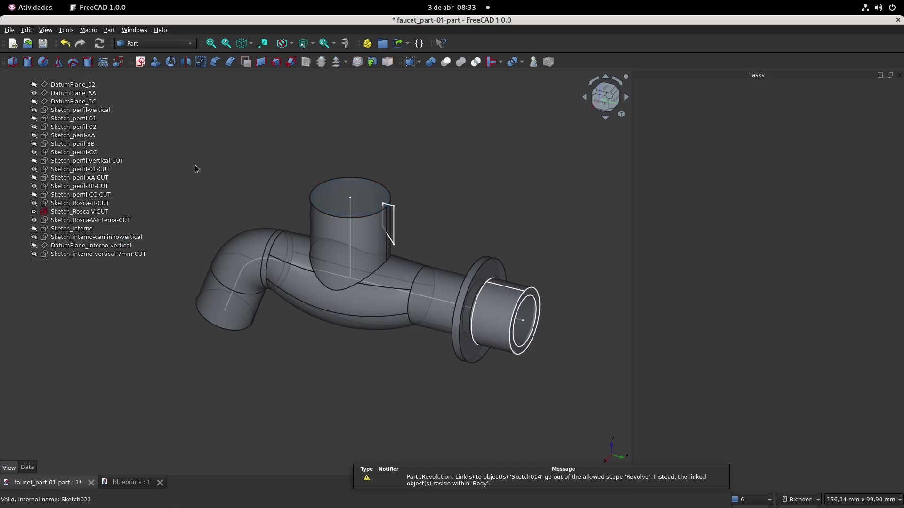
Revolve Sketch_Rosca-V-CUT 360° into a solid about the Z direction.
{"action": "left_click", "coordinate": [86, 214]}
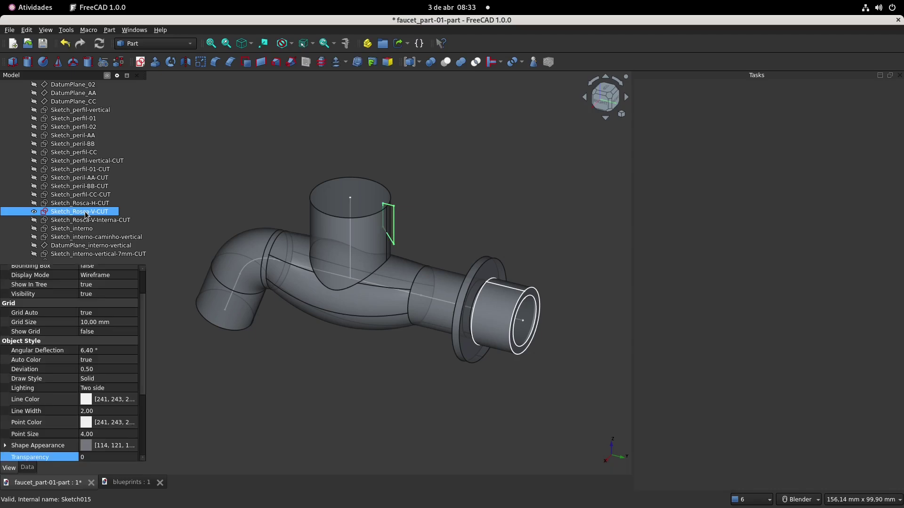
{"action": "left_click", "coordinate": [171, 62]}
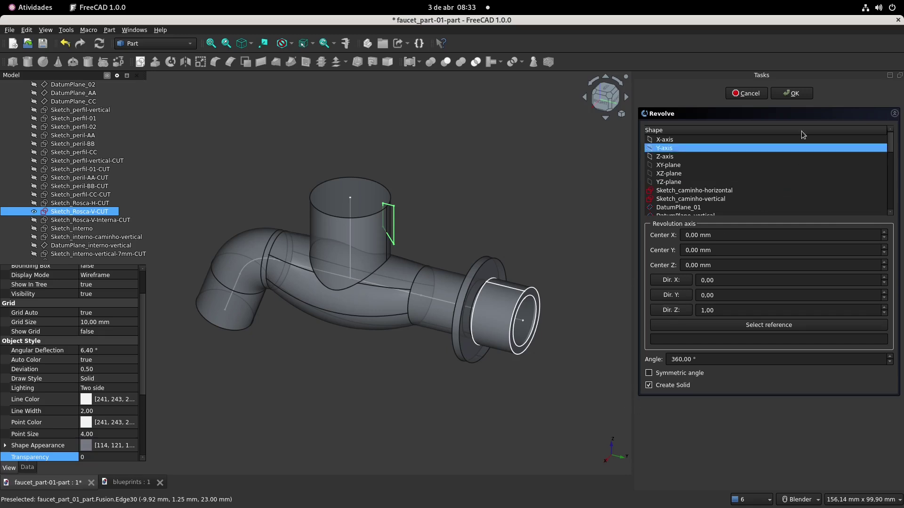
{"action": "left_click", "coordinate": [793, 93]}
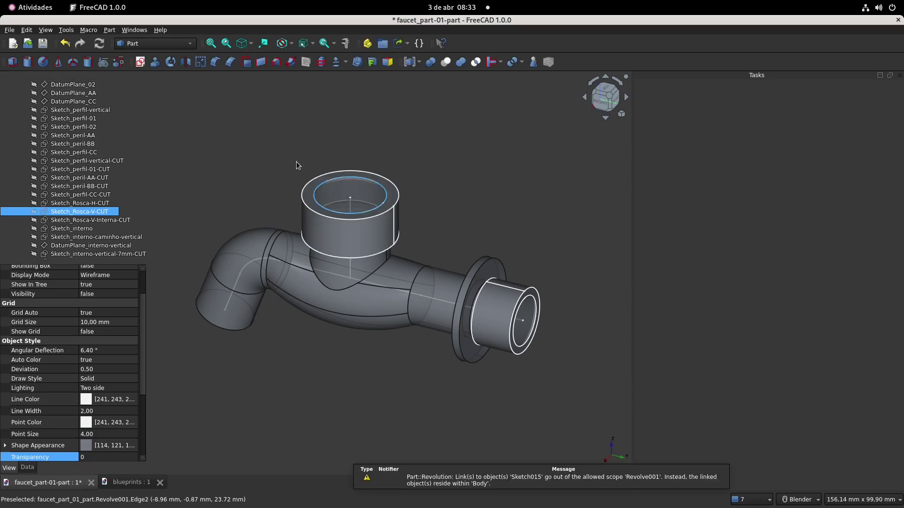
Cut the Revolve solid at the horizontal inlet from the Fusion body.
{"action": "scroll", "coordinate": [70, 195], "scroll_direction": "down", "scroll_amount": 3}
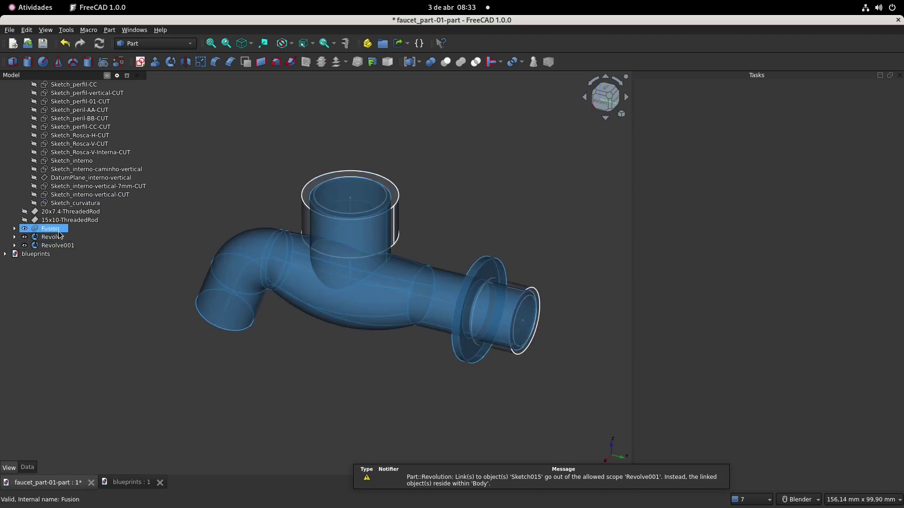
{"action": "middle_click_drag", "start_coordinate": [182, 223], "coordinate": [201, 219], "text": "shift"}
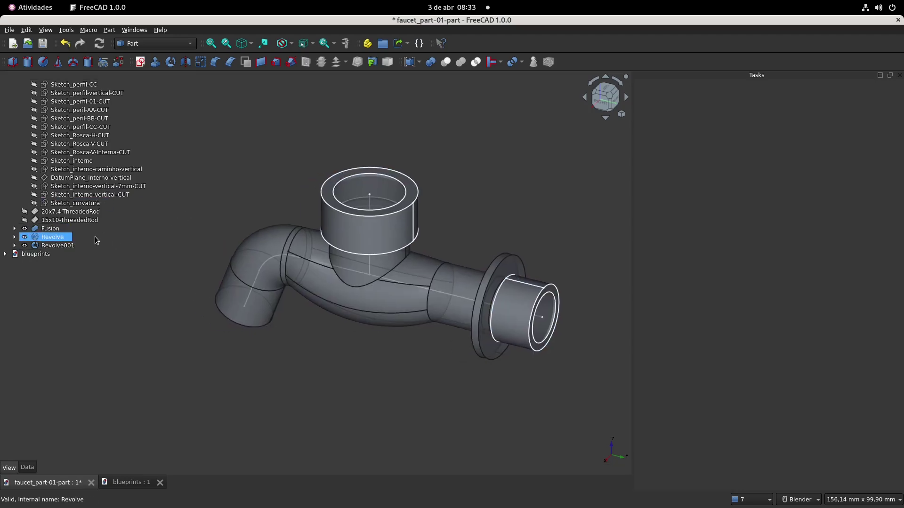
{"action": "left_click", "coordinate": [51, 229]}
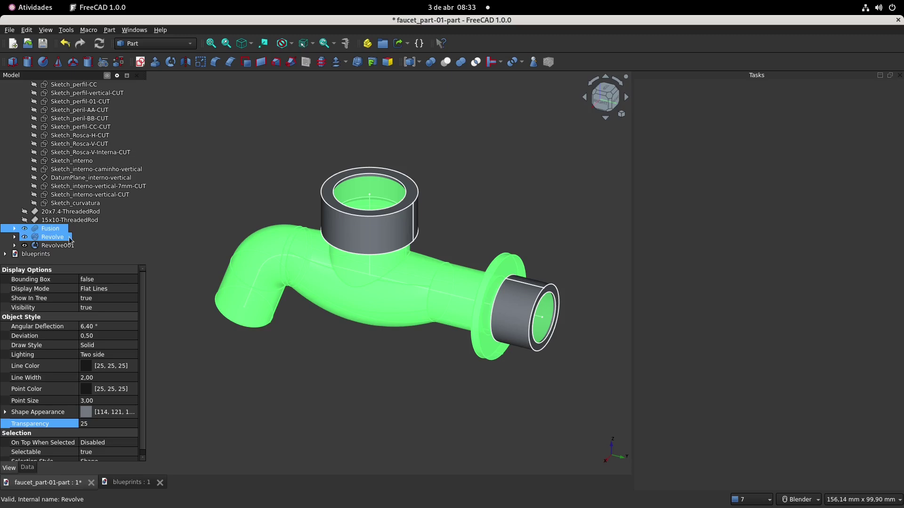
{"action": "left_click", "coordinate": [56, 240], "text": "ctrl"}
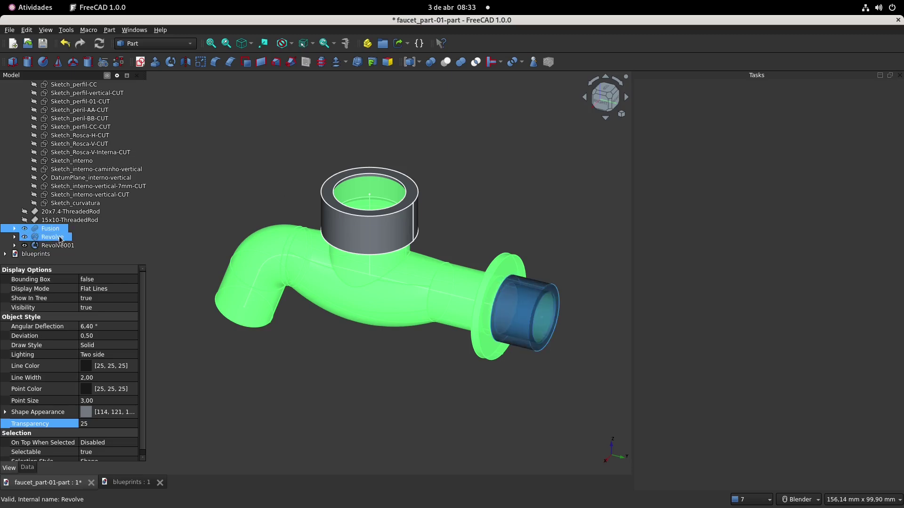
{"action": "left_click", "coordinate": [446, 63]}
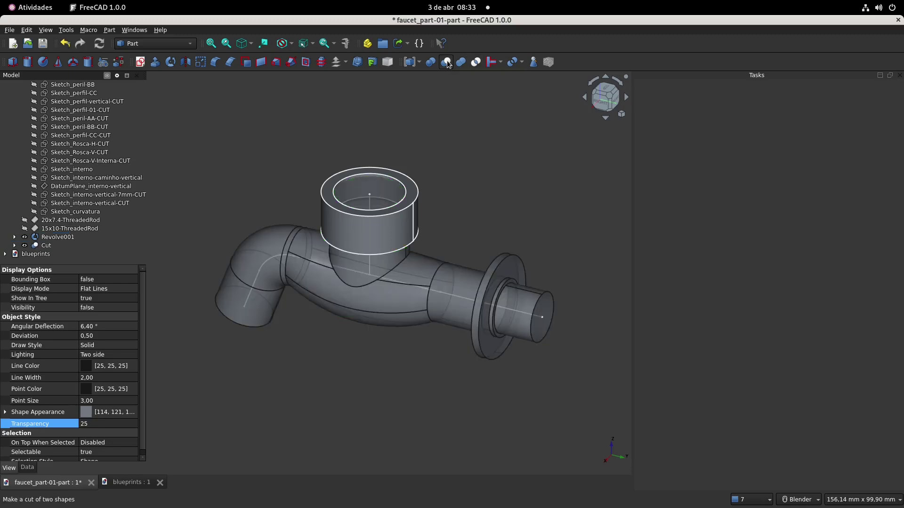
{"action": "left_click", "coordinate": [51, 245]}
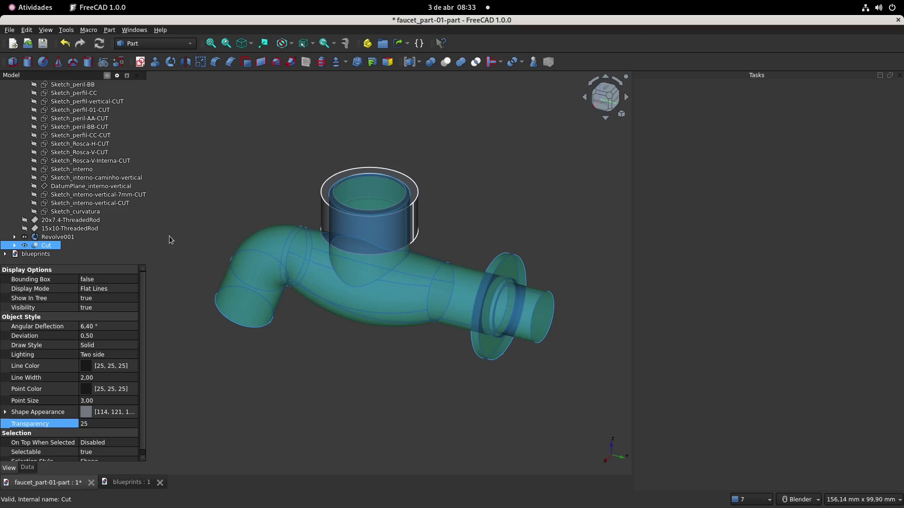
{"action": "left_click", "coordinate": [247, 166]}
{"action": "left_click", "coordinate": [69, 237]}
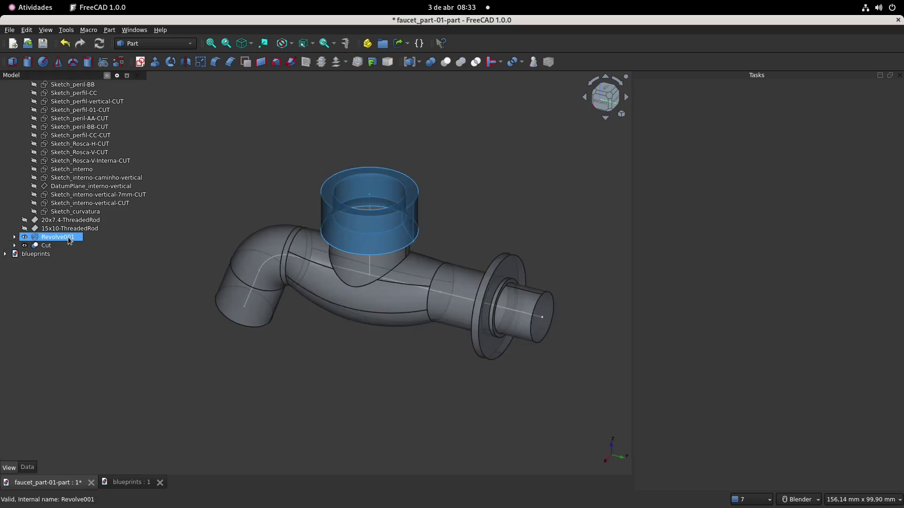
{"action": "left_click", "coordinate": [50, 246], "text": "ctrl"}
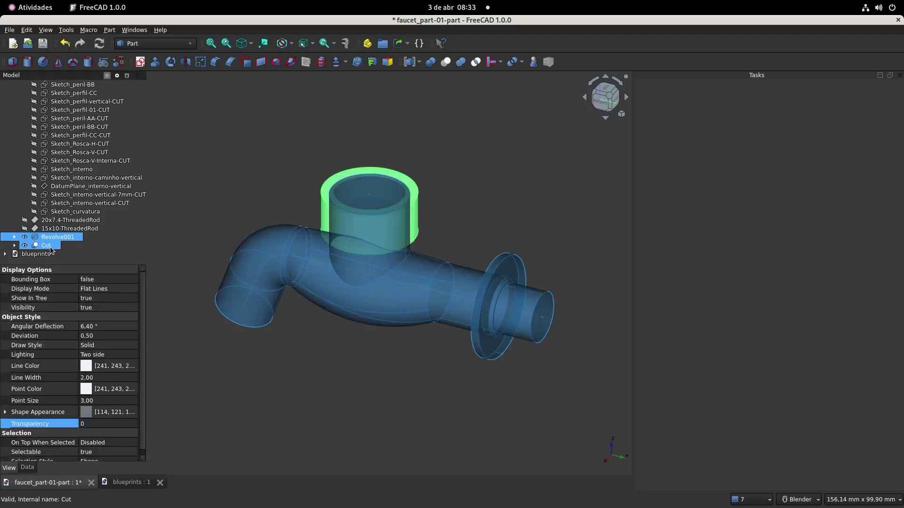
{"action": "left_click", "coordinate": [240, 168]}
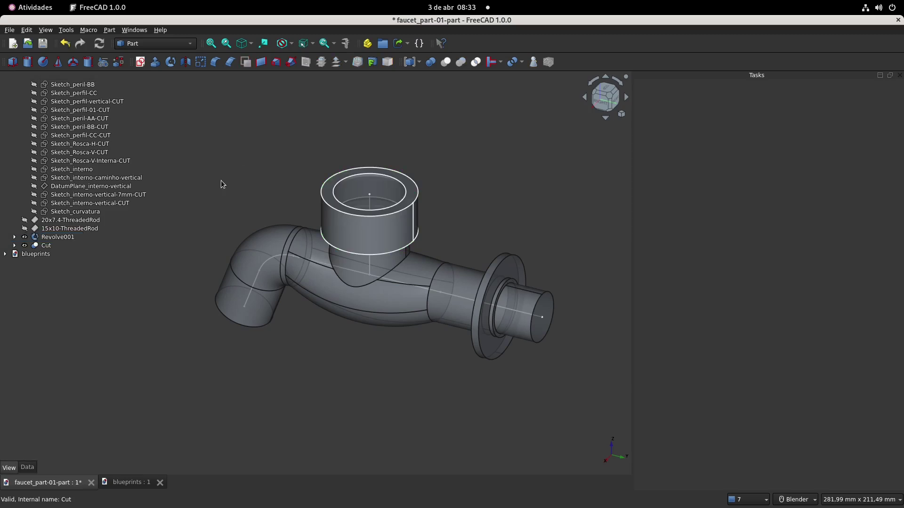
Cut the Revolve001 ring around the vertical neck from the Cut body.
{"action": "left_click", "coordinate": [47, 246]}
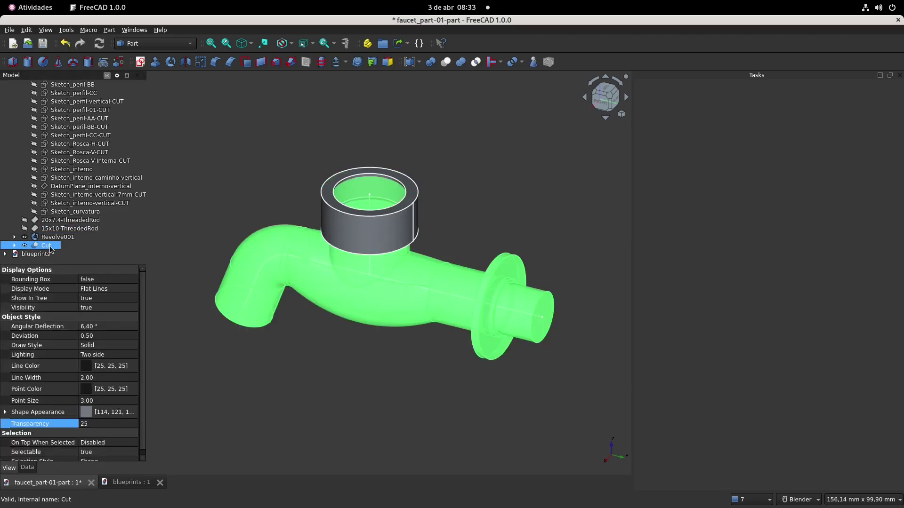
{"action": "left_click", "coordinate": [65, 238], "text": "ctrl"}
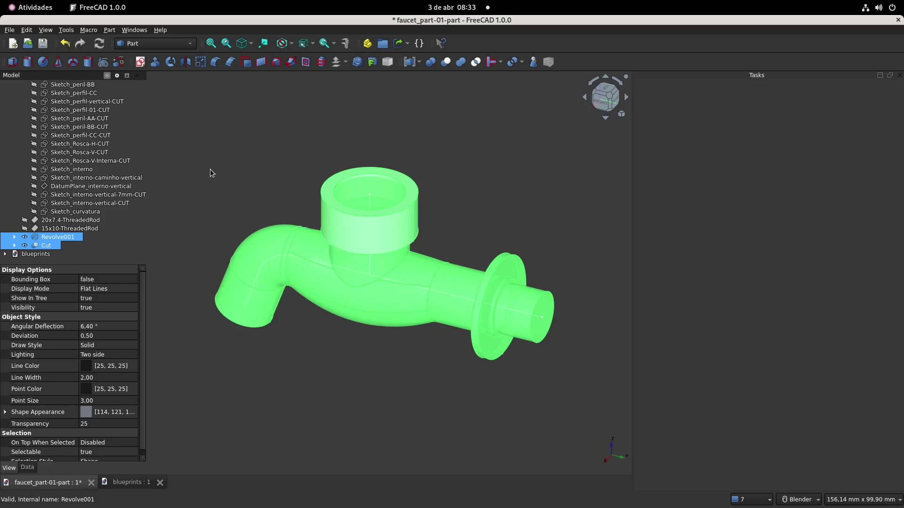
{"action": "left_click", "coordinate": [446, 62]}
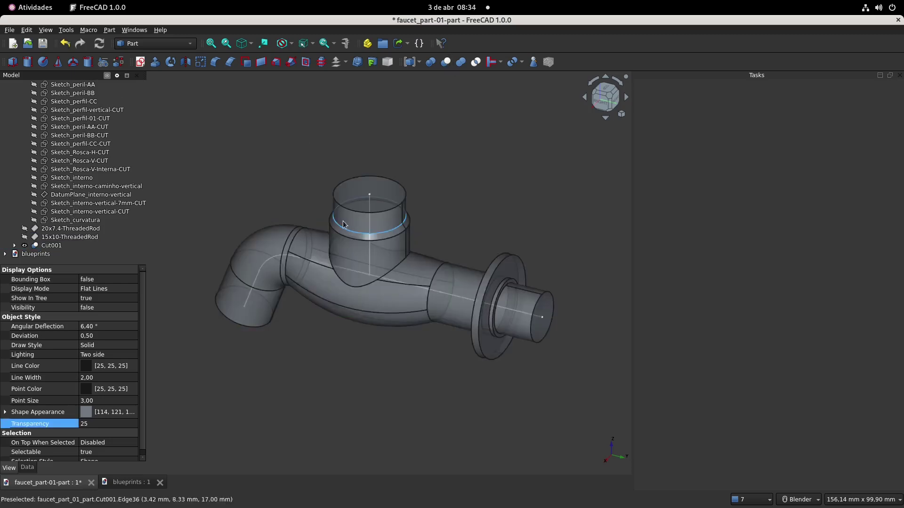
Collapse Image - Group in the model tree and show the 20x7.4-ThreadedRod and 15x10-ThreadedRod solids.
{"action": "middle_click_drag", "start_coordinate": [261, 193], "coordinate": [344, 183]}
{"action": "middle_click_drag", "start_coordinate": [283, 158], "coordinate": [296, 181], "text": "shift"}
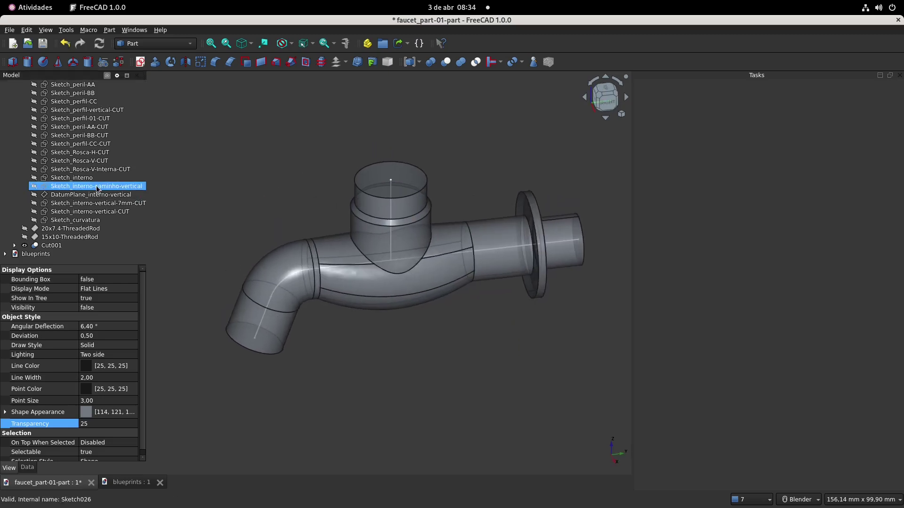
{"action": "scroll", "coordinate": [97, 188], "scroll_direction": "up", "scroll_amount": 6}
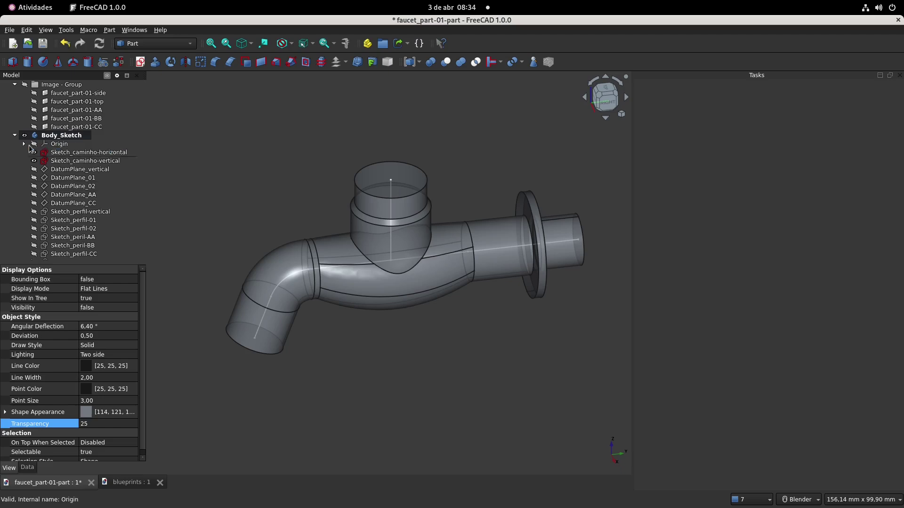
{"action": "left_click", "coordinate": [34, 152]}
{"action": "left_click", "coordinate": [37, 144]}
{"action": "scroll", "coordinate": [61, 160], "scroll_direction": "down", "scroll_amount": 2}
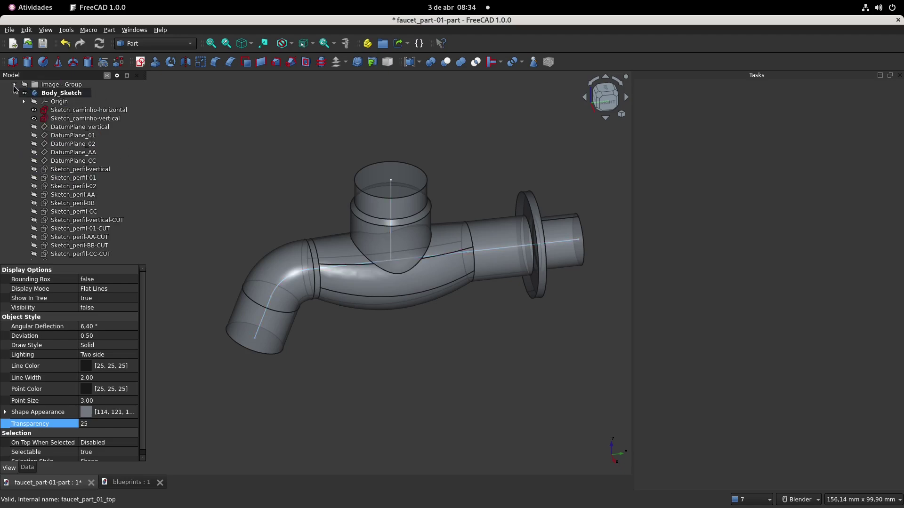
{"action": "scroll", "coordinate": [63, 161], "scroll_direction": "down", "scroll_amount": 2}
{"action": "left_click", "coordinate": [64, 160]}
{"action": "scroll", "coordinate": [65, 160], "scroll_direction": "down", "scroll_amount": 3}
{"action": "left_click", "coordinate": [65, 161]}
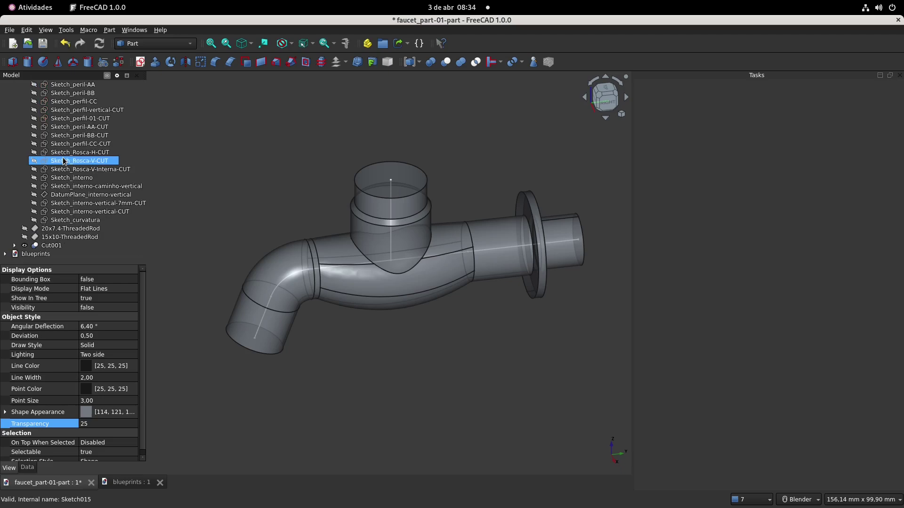
{"action": "left_click", "coordinate": [90, 229]}
{"action": "key", "text": "space"}
{"action": "left_click", "coordinate": [86, 237]}
{"action": "key", "text": "space"}
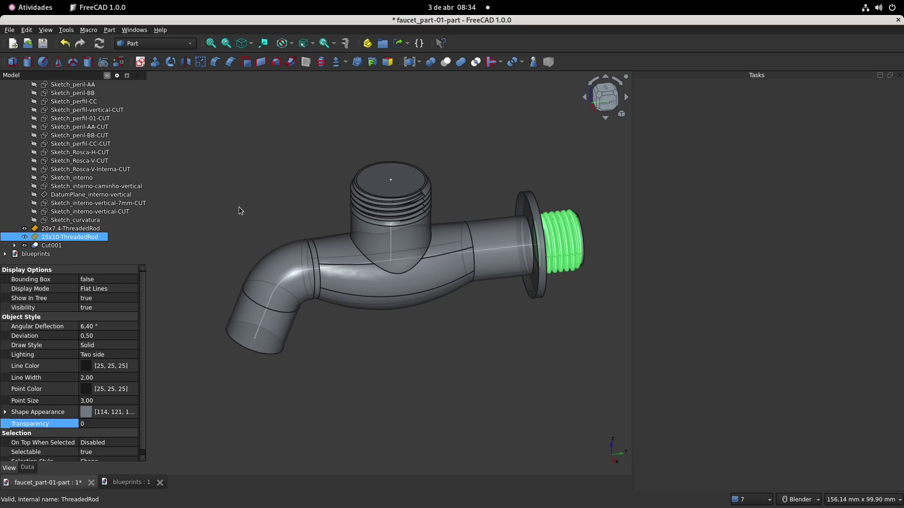
Fuse the Cut001 body with 15x10-ThreadedRod and 20x7.4-ThreadedRod into one solid.
{"action": "left_click", "coordinate": [52, 246], "text": "ctrl"}
{"action": "left_click", "coordinate": [53, 245]}
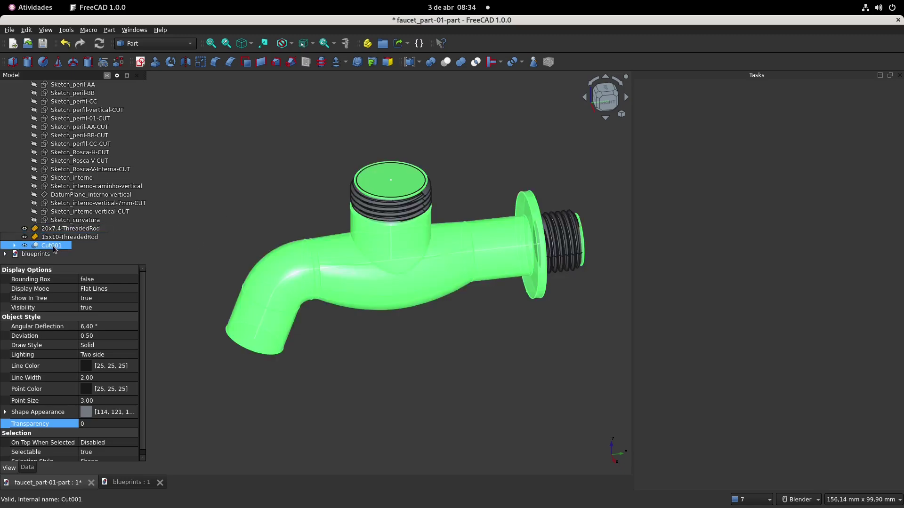
{"action": "left_click", "coordinate": [79, 238], "text": "ctrl"}
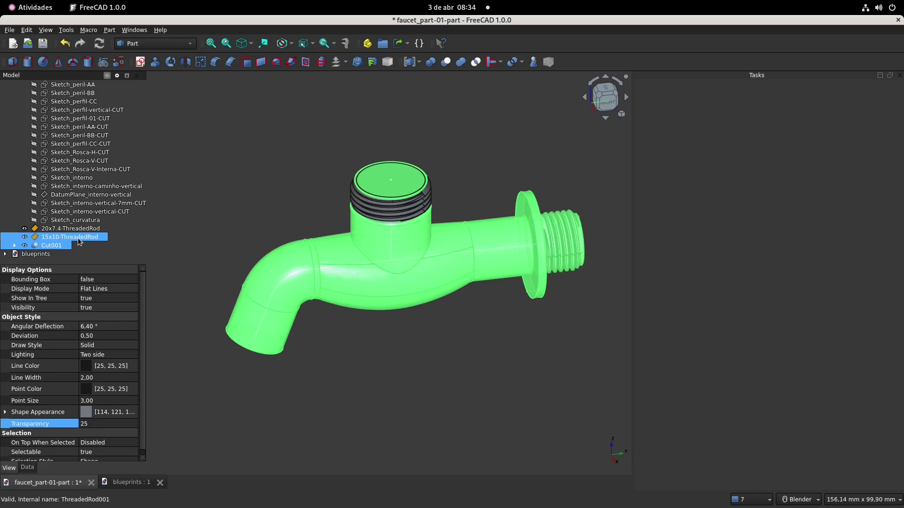
{"action": "left_click", "coordinate": [76, 229], "text": "ctrl"}
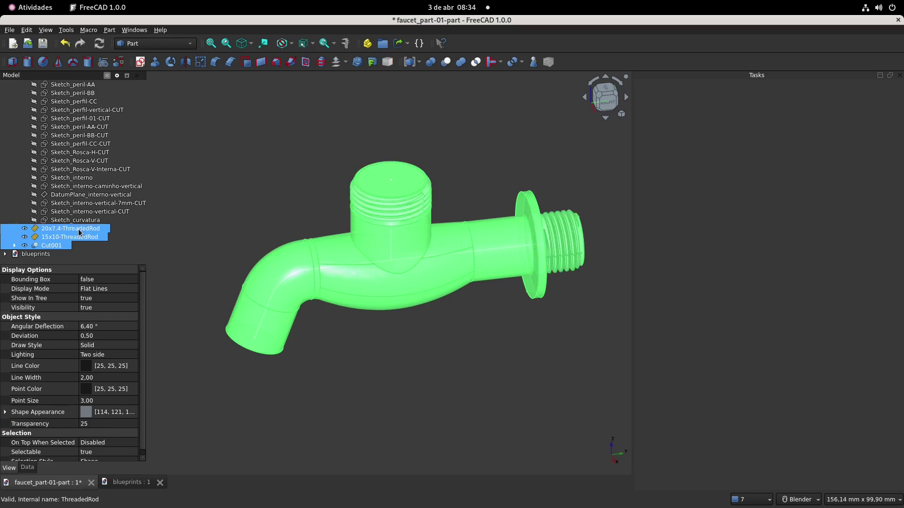
{"action": "left_click", "coordinate": [461, 62]}
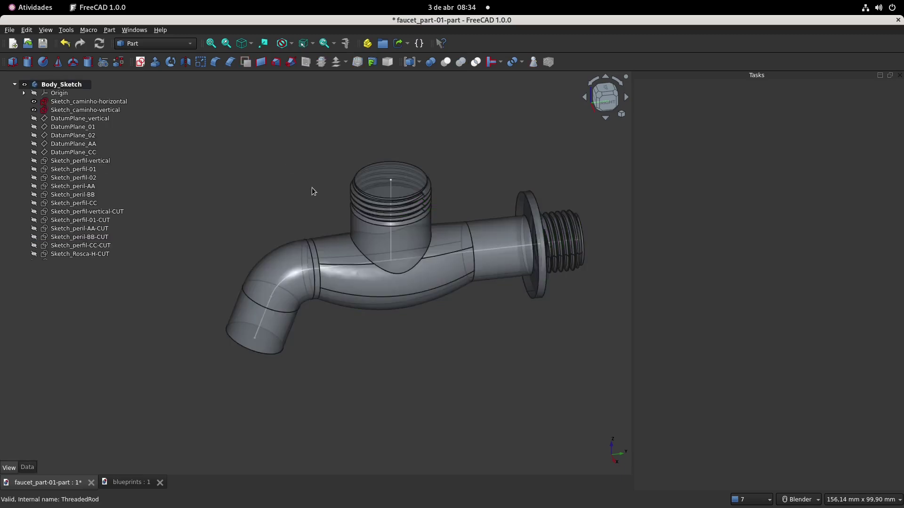
Show the inner profile sketches Sketch_perfil-vertical-CUT, Sketch_perfil-01-CUT, Sketch_peril-AA-CUT, Sketch_peril-BB-CUT and Sketch_perfil-CC-CUT.
{"action": "left_click", "coordinate": [82, 254]}
{"action": "scroll", "coordinate": [82, 256], "scroll_direction": "down", "scroll_amount": 4}
{"action": "middle_click_drag", "start_coordinate": [310, 203], "coordinate": [277, 194]}
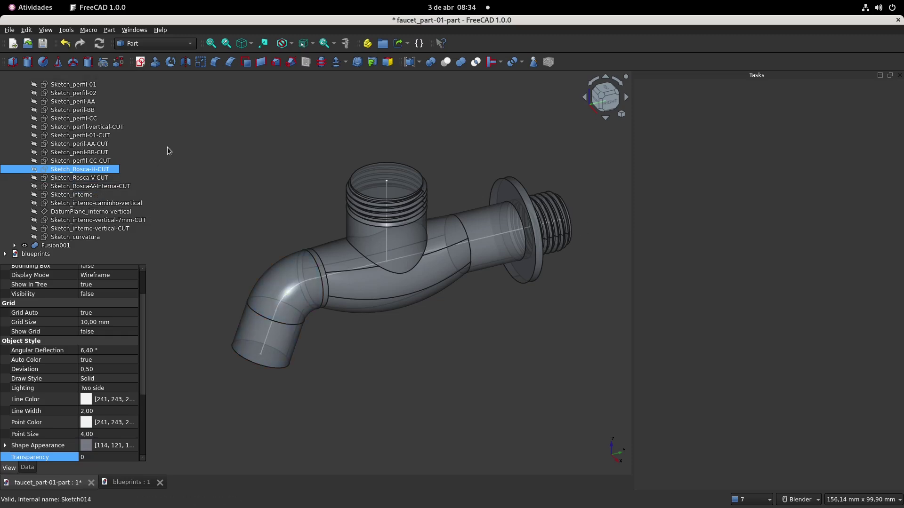
{"action": "left_click", "coordinate": [105, 131]}
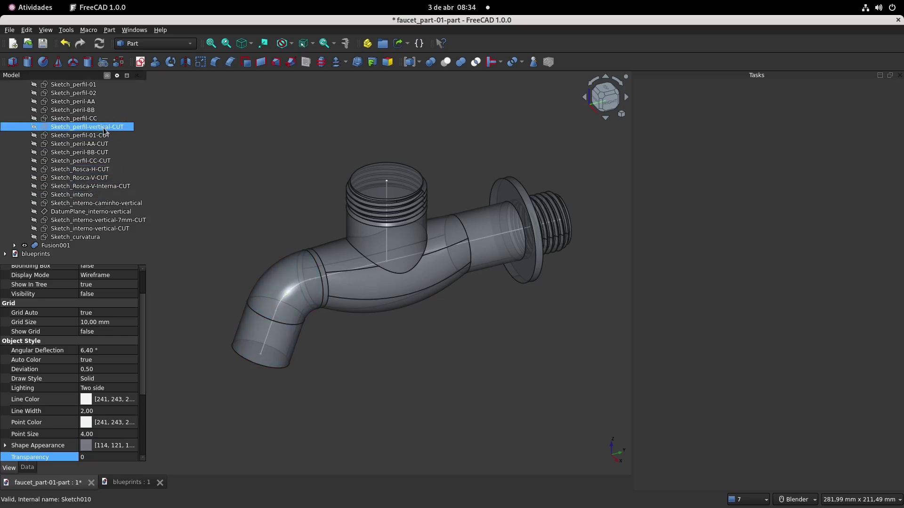
{"action": "key", "text": "space"}
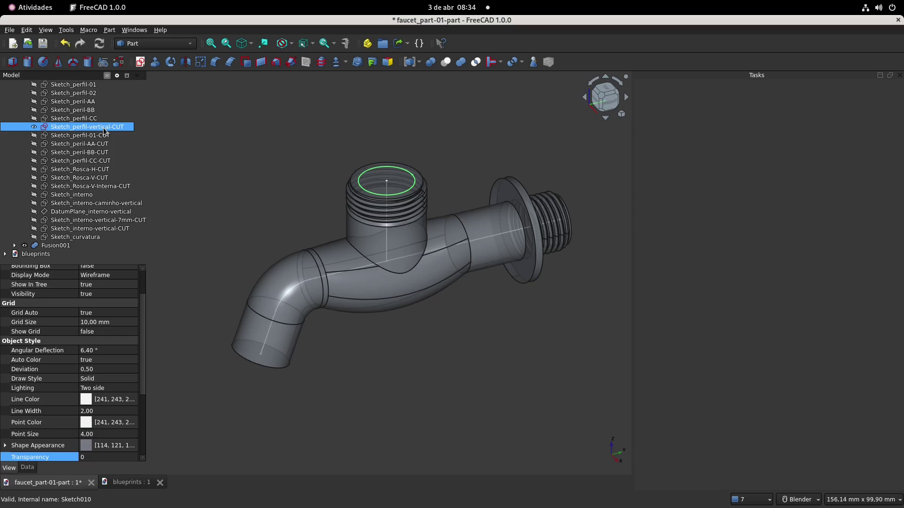
{"action": "left_click", "coordinate": [105, 137]}
{"action": "key", "text": "space"}
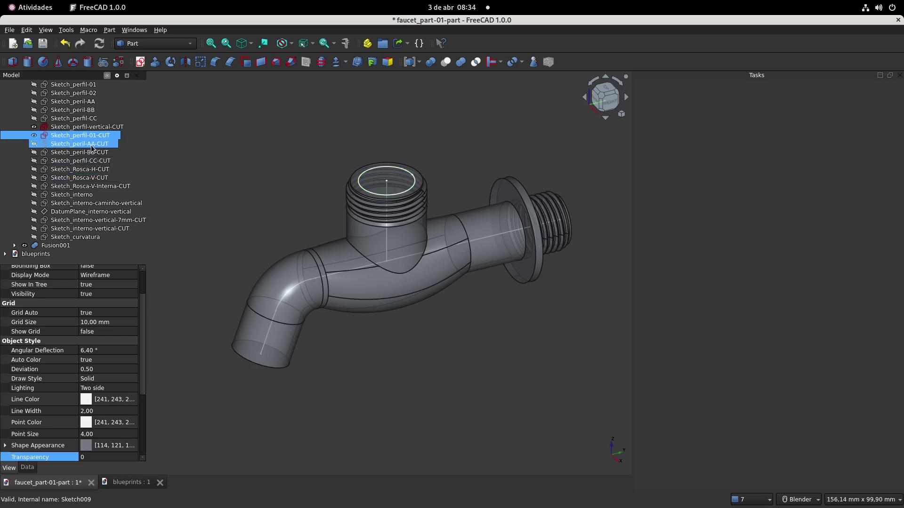
{"action": "left_click", "coordinate": [92, 146]}
{"action": "key", "text": "space"}
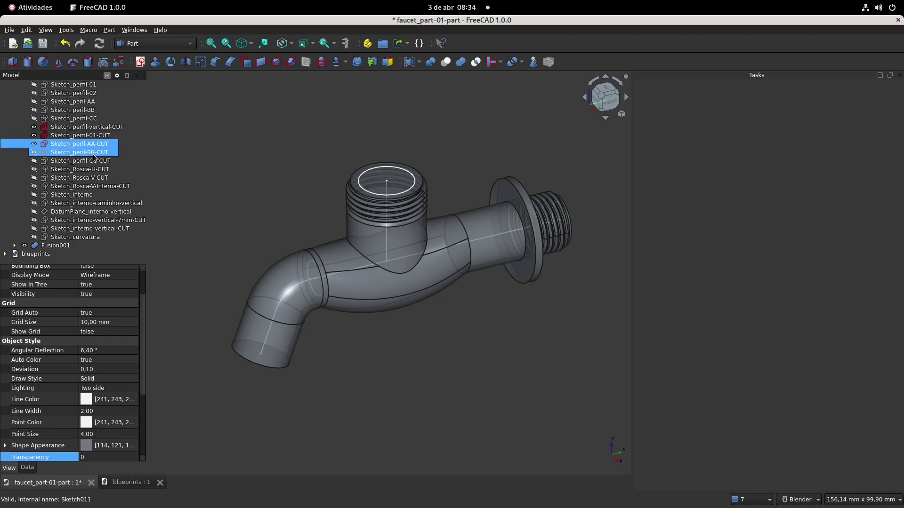
{"action": "left_click", "coordinate": [94, 153]}
{"action": "key", "text": "space"}
{"action": "left_click", "coordinate": [95, 161]}
{"action": "key", "text": "space"}
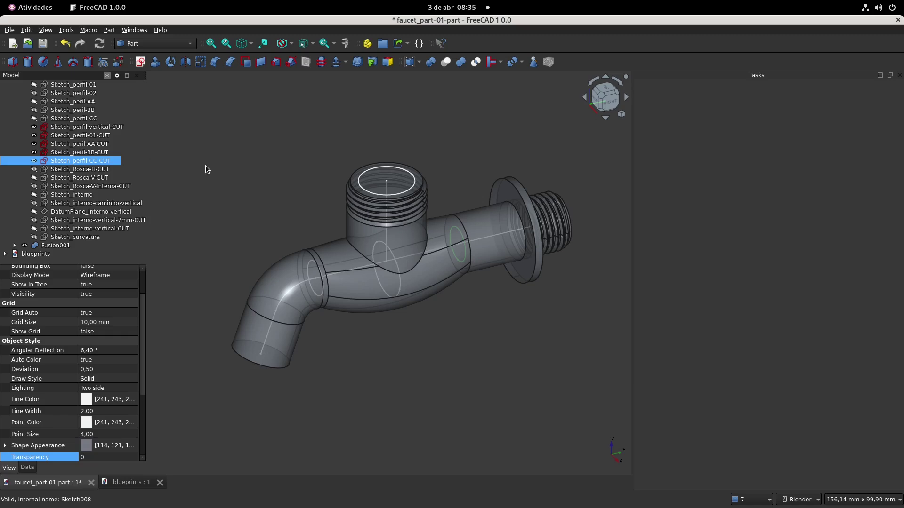
{"action": "left_click", "coordinate": [225, 195]}
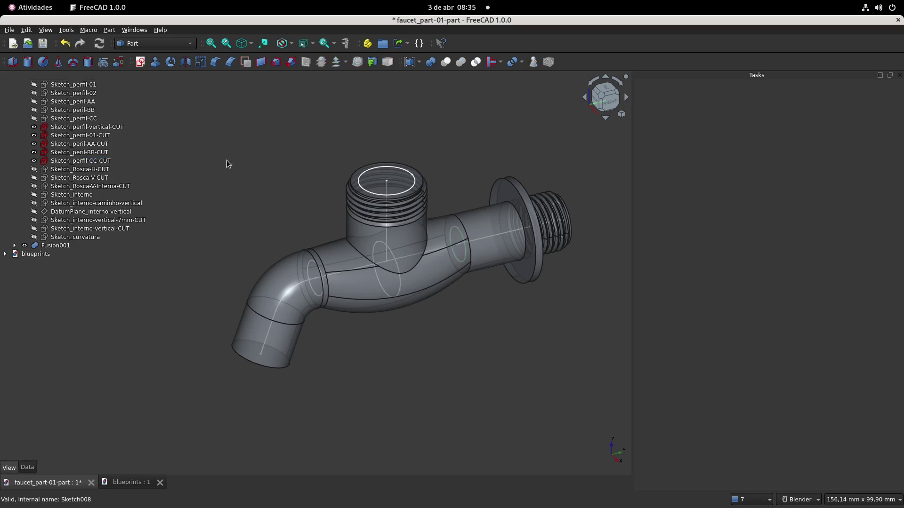
Sweep Sketch_perfil-01-CUT along the Sketch_caminho-horizontal path as a solid, with Frenet on.
{"action": "left_click", "coordinate": [291, 62]}
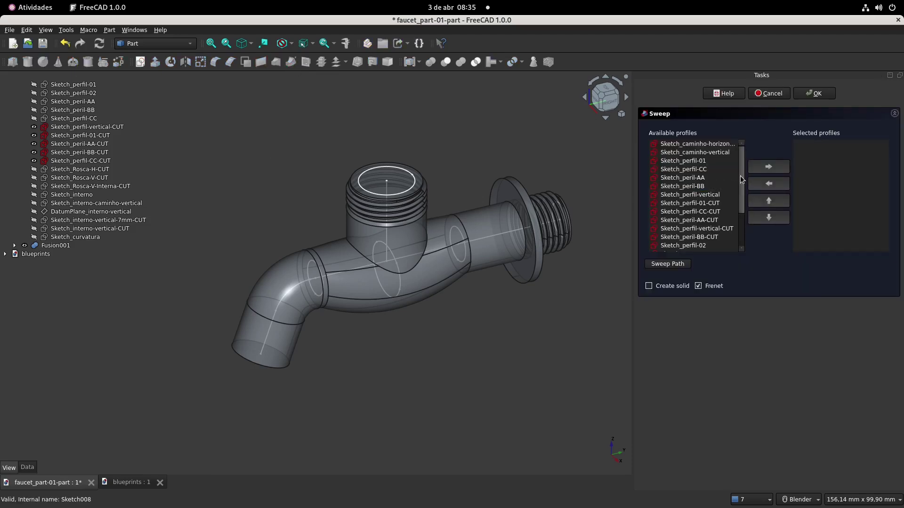
{"action": "left_click_drag", "start_coordinate": [742, 179], "coordinate": [742, 189]}
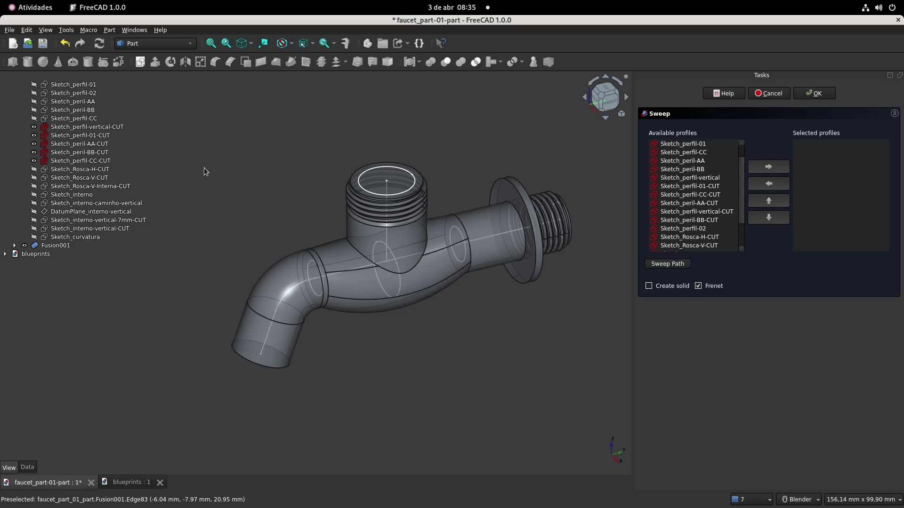
{"action": "left_click", "coordinate": [100, 145]}
{"action": "left_click", "coordinate": [90, 135]}
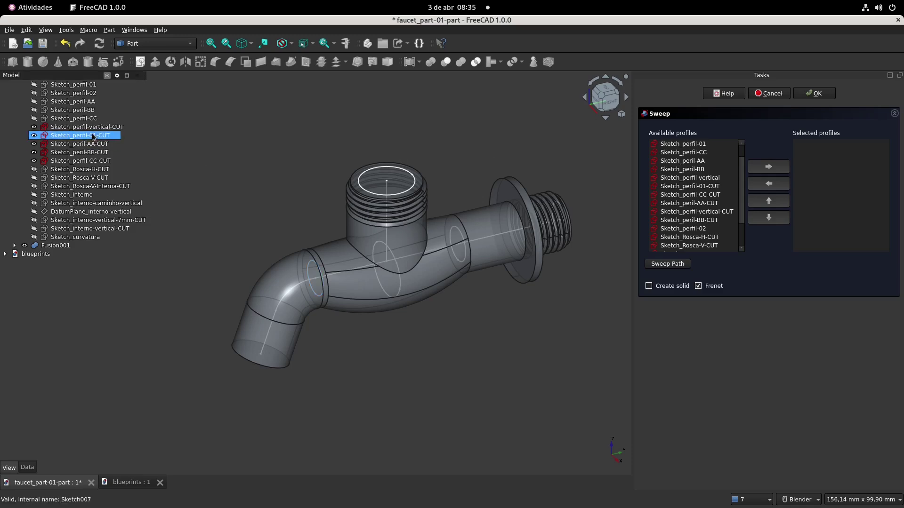
{"action": "left_click", "coordinate": [710, 186]}
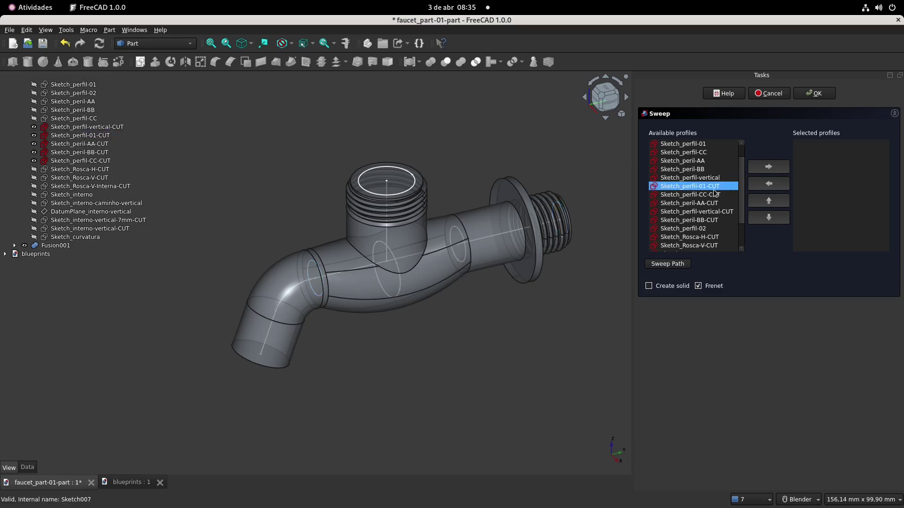
{"action": "left_click", "coordinate": [768, 168]}
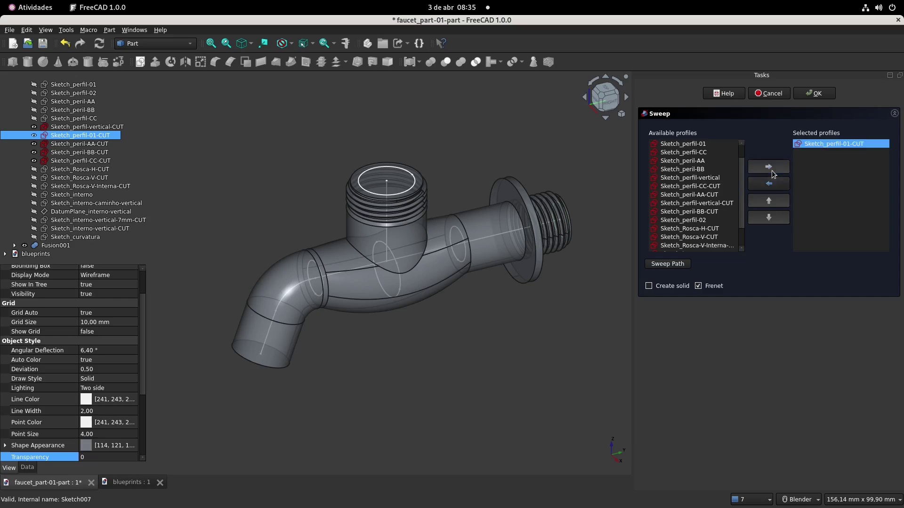
{"action": "left_click", "coordinate": [650, 286]}
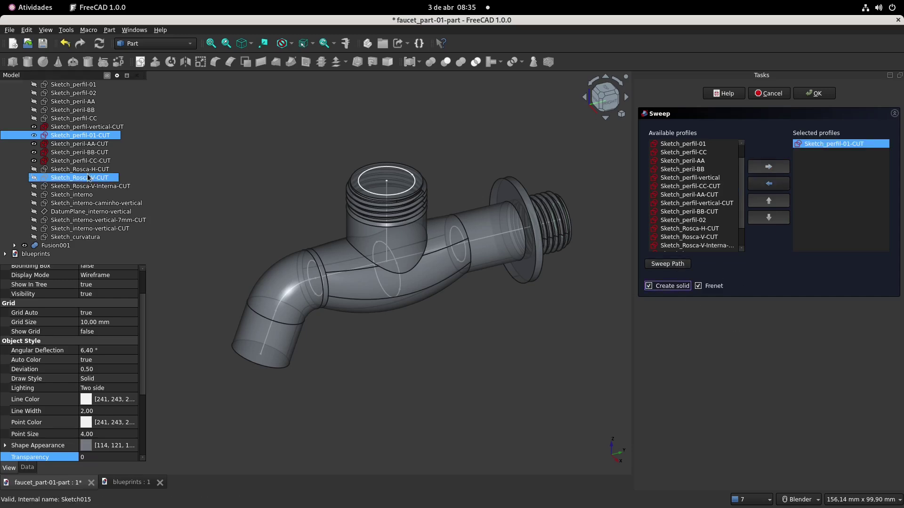
{"action": "left_click", "coordinate": [668, 264]}
{"action": "left_click", "coordinate": [113, 119]}
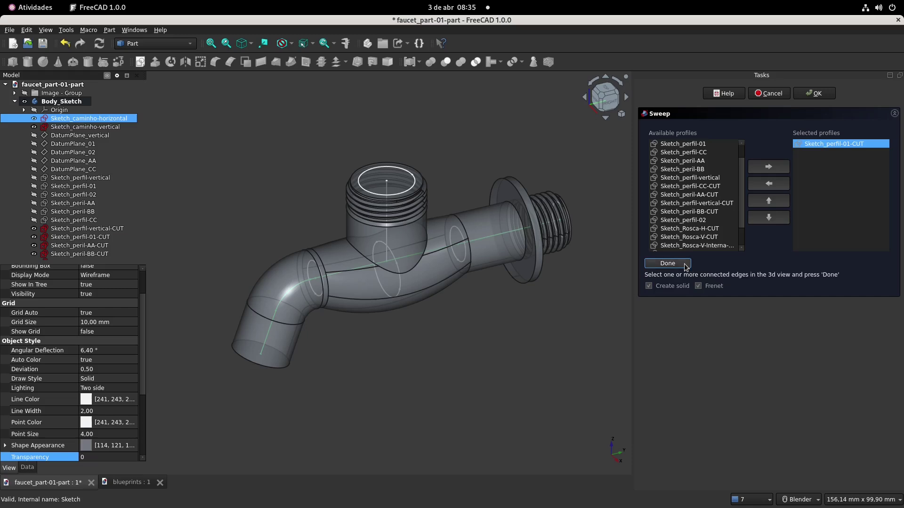
{"action": "left_click", "coordinate": [667, 263]}
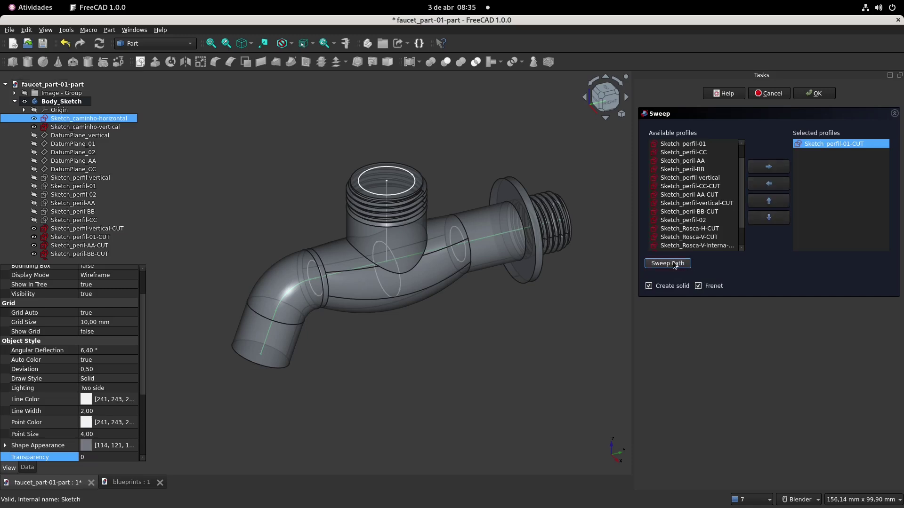
{"action": "left_click", "coordinate": [815, 93]}
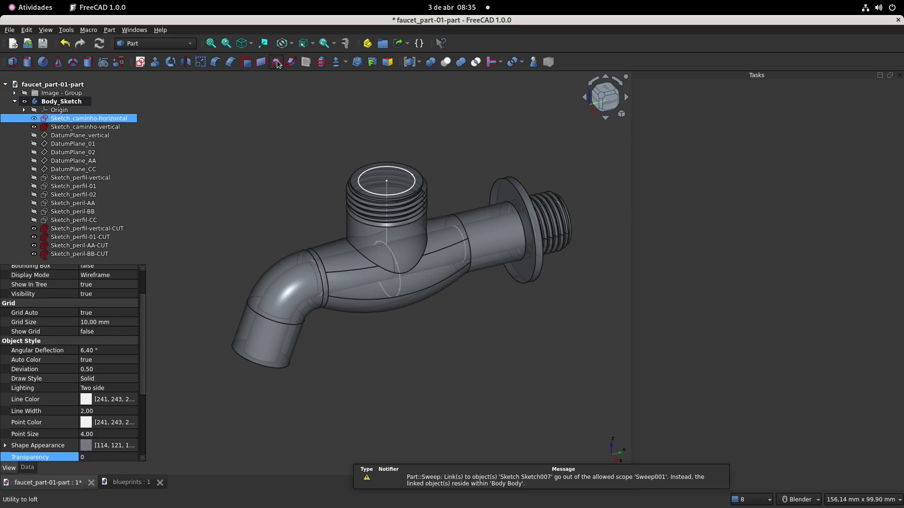
Hide the Fusion001 faucet body so that only the inner sweep and the profile sketches are shown.
{"action": "scroll", "coordinate": [60, 206], "scroll_direction": "down", "scroll_amount": 4}
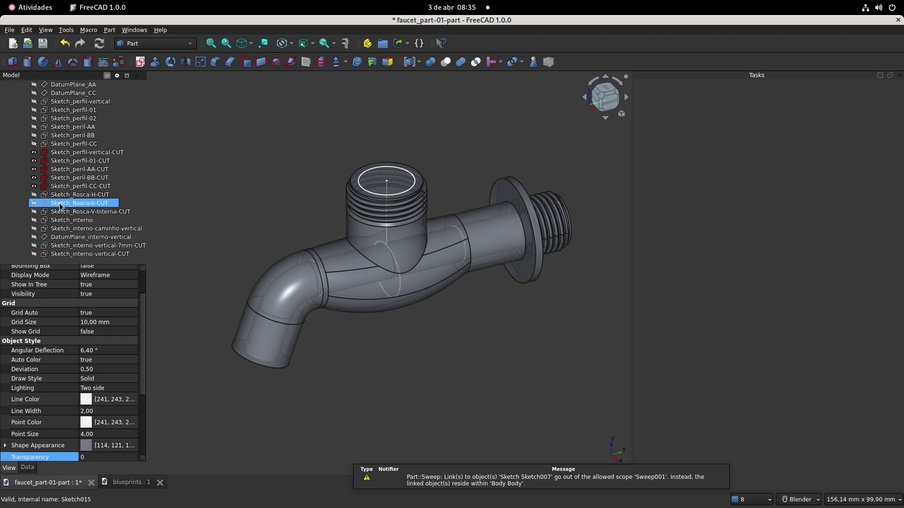
{"action": "left_click", "coordinate": [61, 238]}
{"action": "key", "text": "space"}
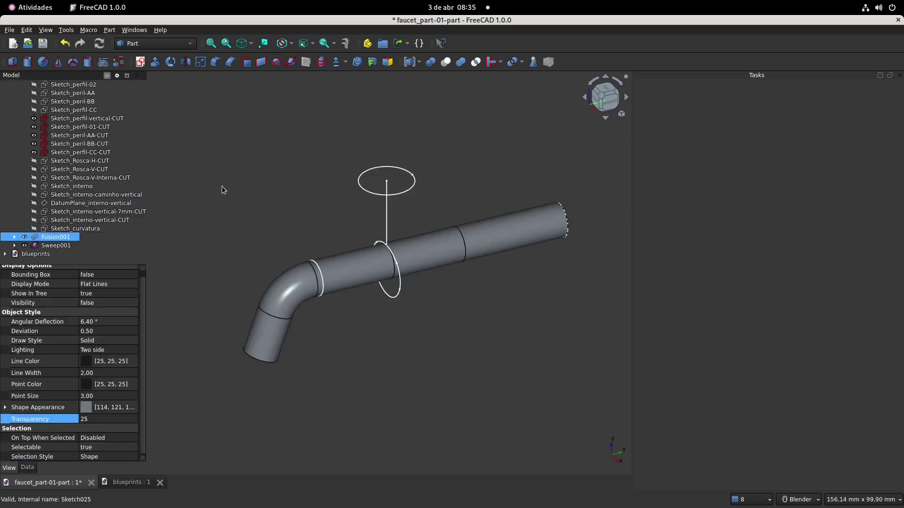
{"action": "left_click", "coordinate": [264, 103]}
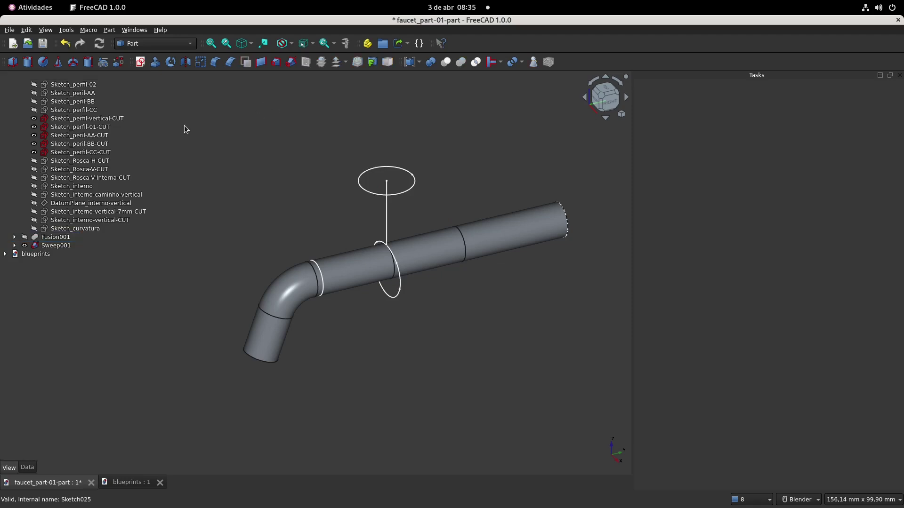
Loft Sketch_peril-AA-CUT, Sketch_peril-BB-CUT and Sketch_perfil-CC-CUT, in that order, as a solid.
{"action": "left_click", "coordinate": [276, 63]}
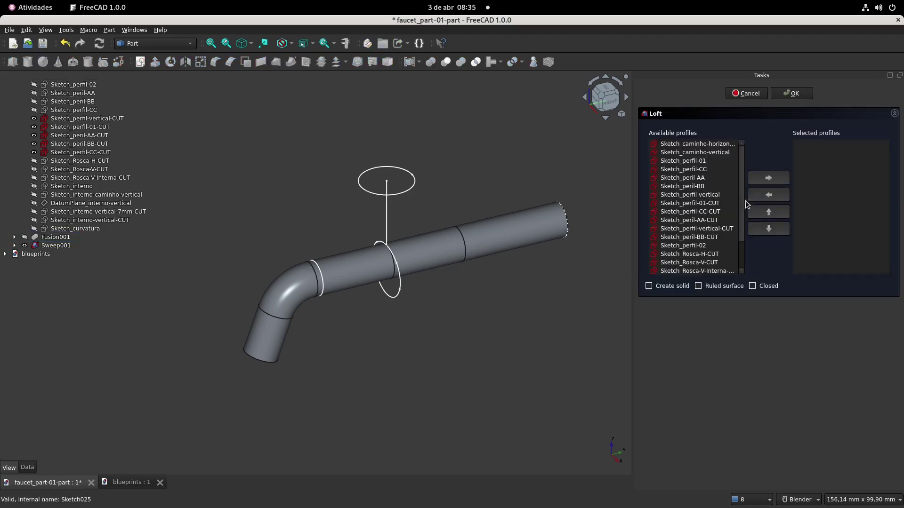
{"action": "left_click_drag", "start_coordinate": [742, 203], "coordinate": [740, 210]}
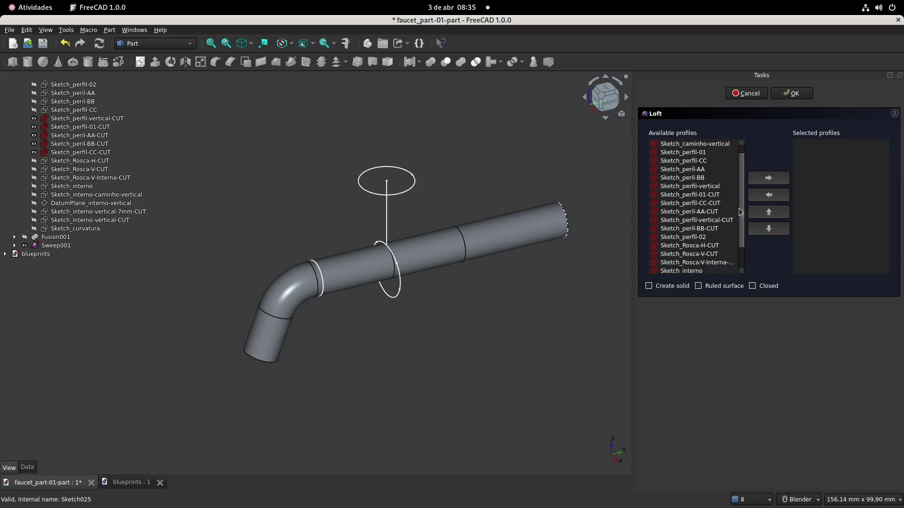
{"action": "left_click", "coordinate": [701, 211]}
{"action": "left_click", "coordinate": [769, 178]}
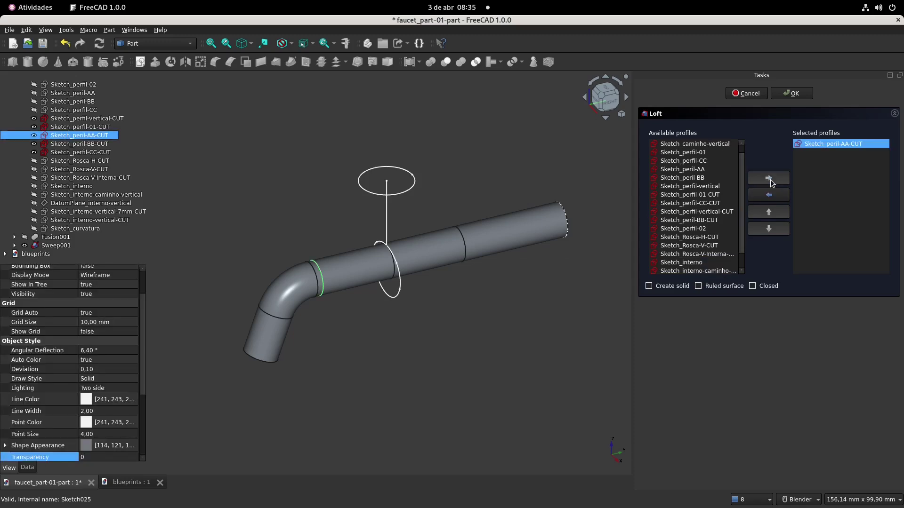
{"action": "left_click", "coordinate": [705, 221]}
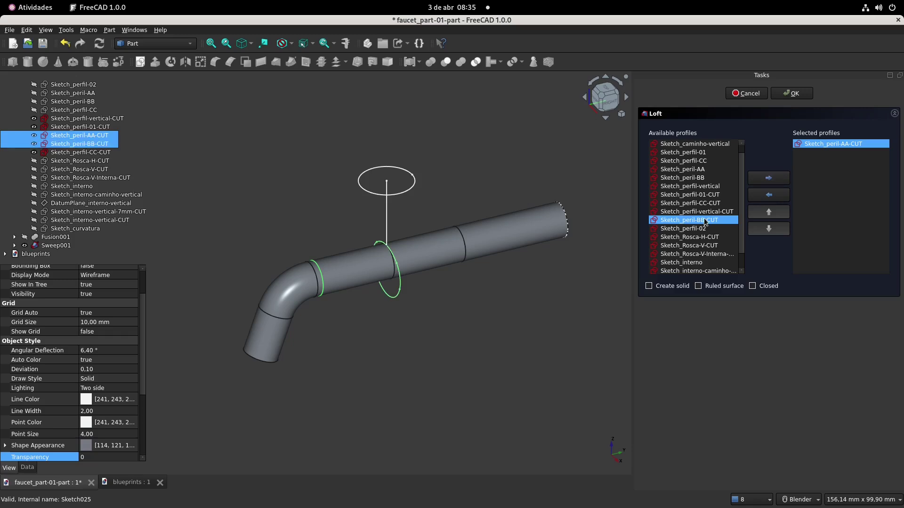
{"action": "left_click", "coordinate": [769, 177]}
{"action": "left_click", "coordinate": [723, 203]}
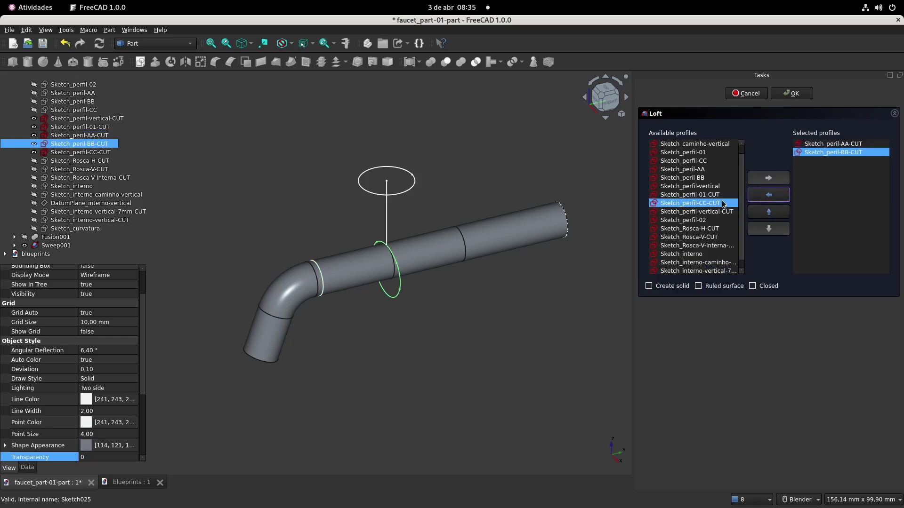
{"action": "left_click", "coordinate": [770, 178]}
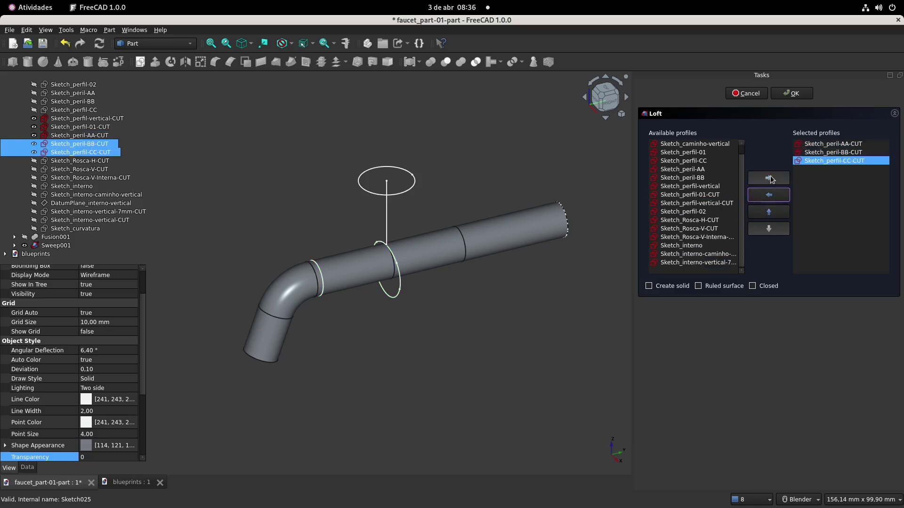
{"action": "left_click", "coordinate": [649, 286]}
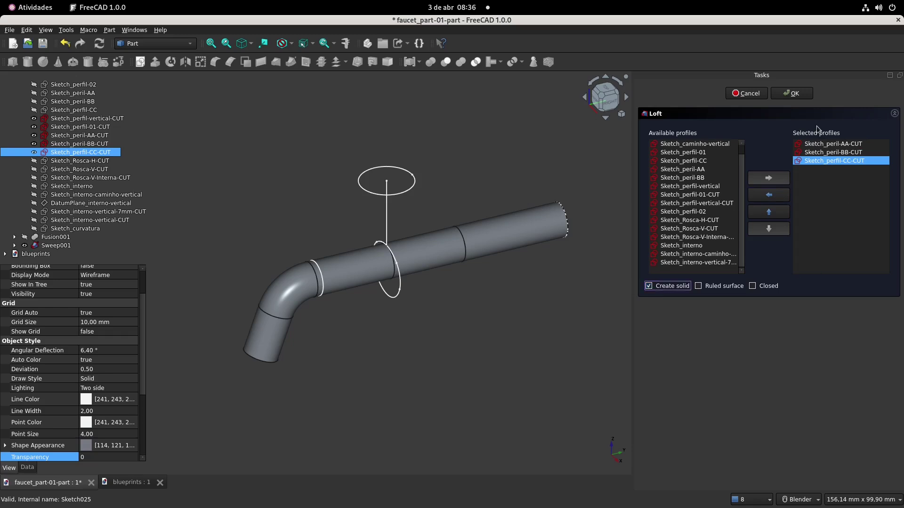
{"action": "left_click", "coordinate": [796, 94]}
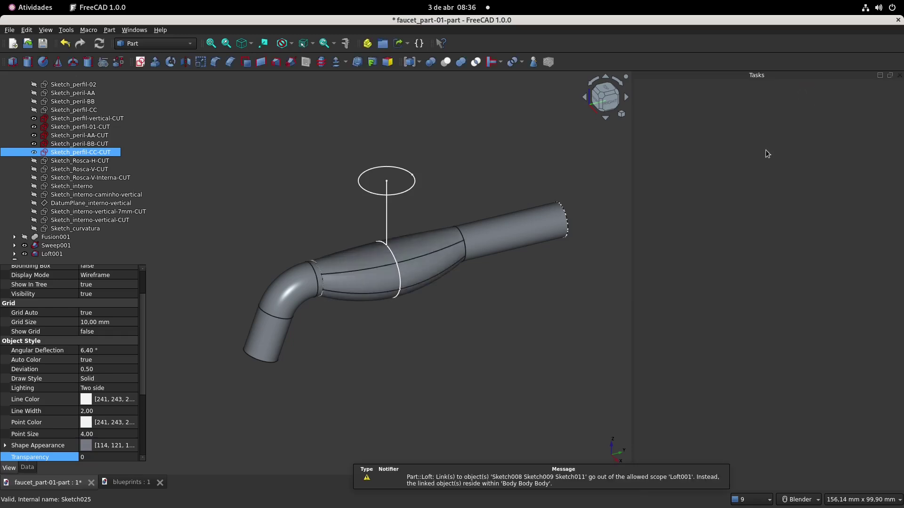
Extrude Sketch_perfil-vertical-CUT 23 mm along its reversed normal as a solid.
{"action": "left_click", "coordinate": [367, 195]}
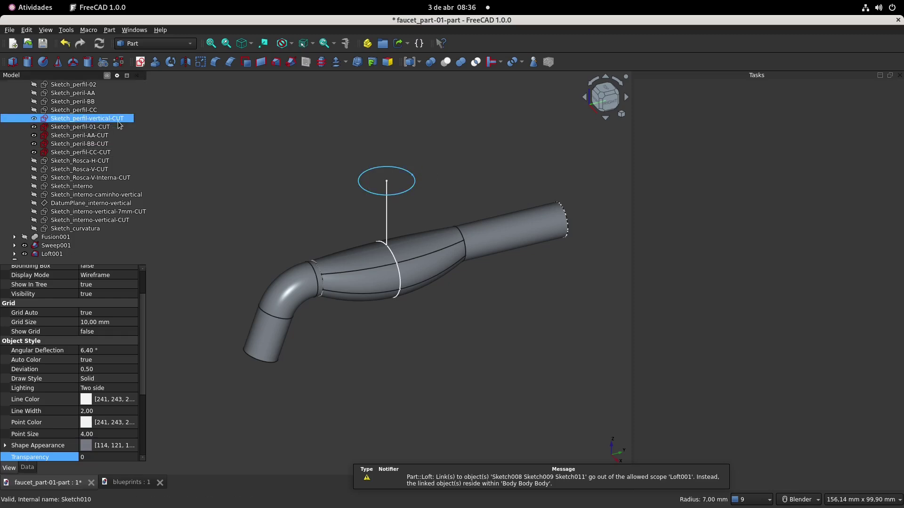
{"action": "left_click", "coordinate": [156, 62]}
{"action": "left_click", "coordinate": [851, 151]}
{"action": "left_click_drag", "start_coordinate": [734, 249], "coordinate": [658, 250]}
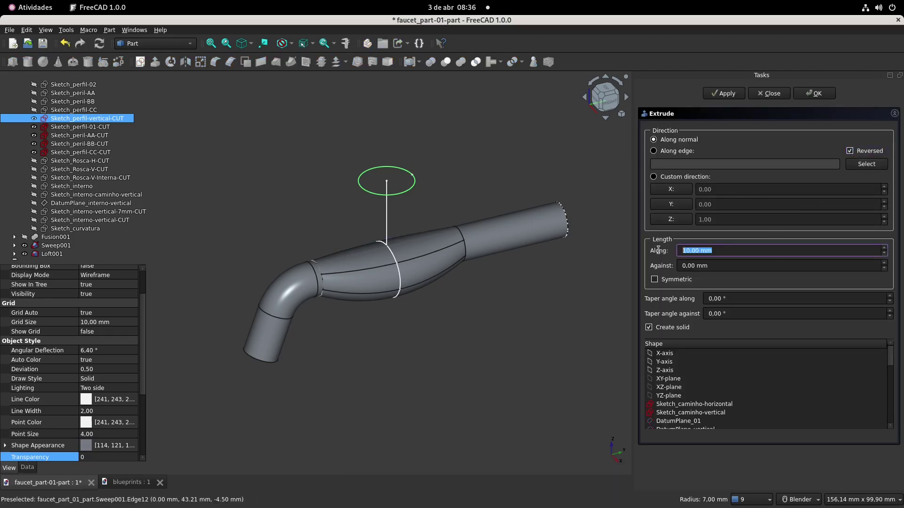
{"action": "type", "text": "23"}
{"action": "left_click", "coordinate": [819, 94]}
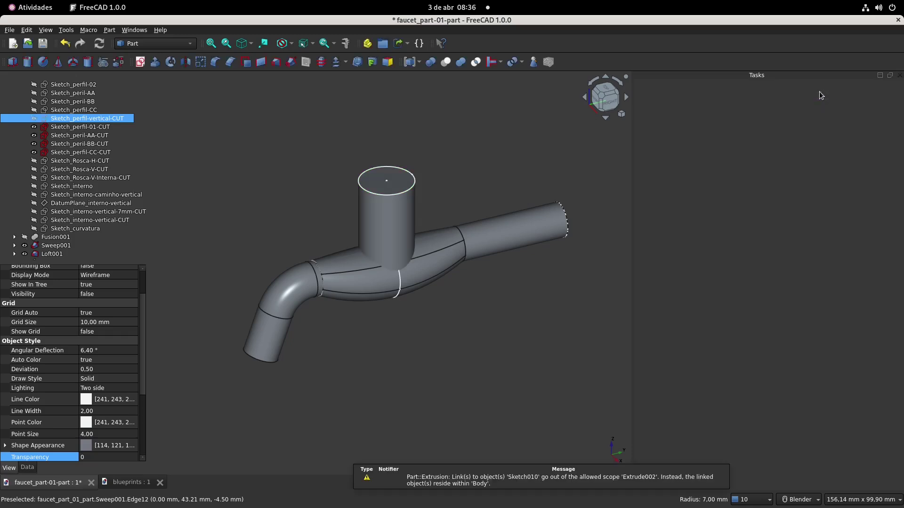
Set the transparency of the inner loft Loft001 to 25 and inspect how the inner solids overlap.
{"action": "left_click", "coordinate": [373, 285]}
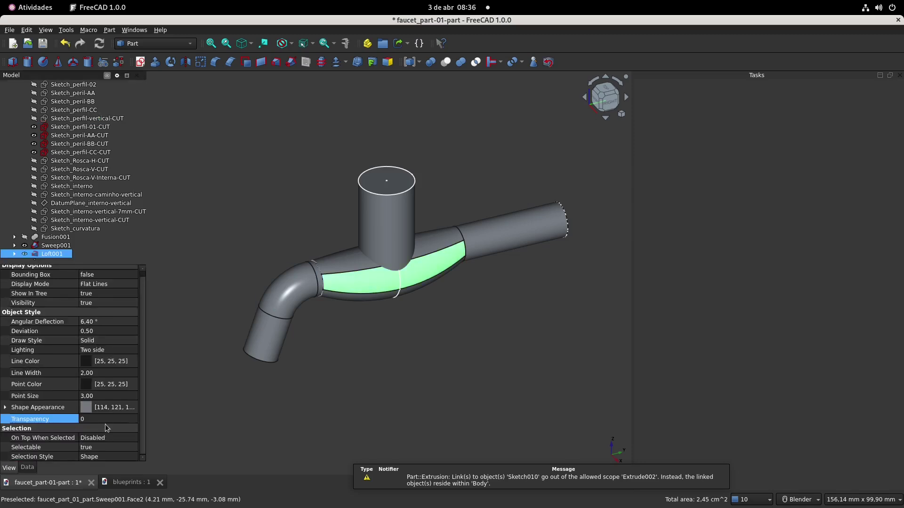
{"action": "type", "text": "25"}
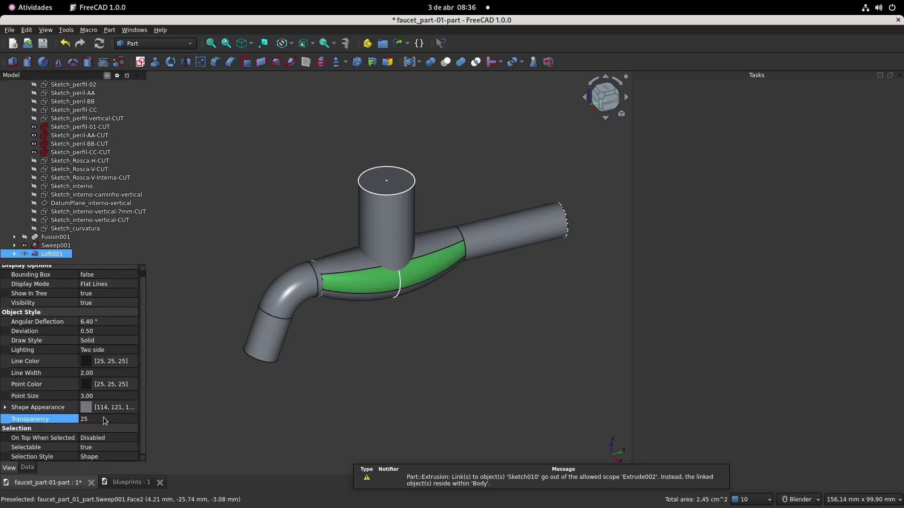
{"action": "left_click", "coordinate": [327, 388]}
{"action": "scroll", "coordinate": [341, 346], "scroll_direction": "up", "scroll_amount": 5}
{"action": "middle_click_drag", "start_coordinate": [341, 346], "coordinate": [422, 297]}
{"action": "scroll", "coordinate": [395, 337], "scroll_direction": "down", "scroll_amount": 3}
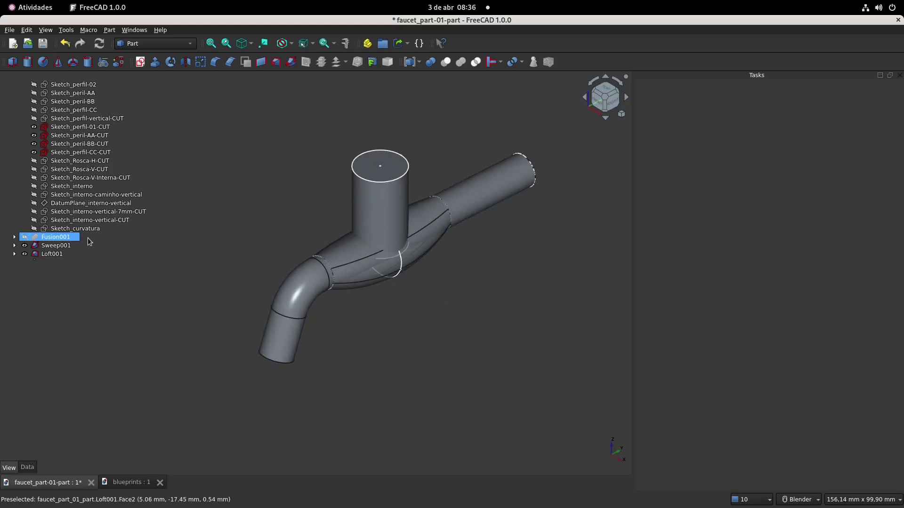
{"action": "scroll", "coordinate": [87, 245], "scroll_direction": "down", "scroll_amount": 1}
{"action": "middle_click_drag", "start_coordinate": [449, 325], "coordinate": [467, 301]}
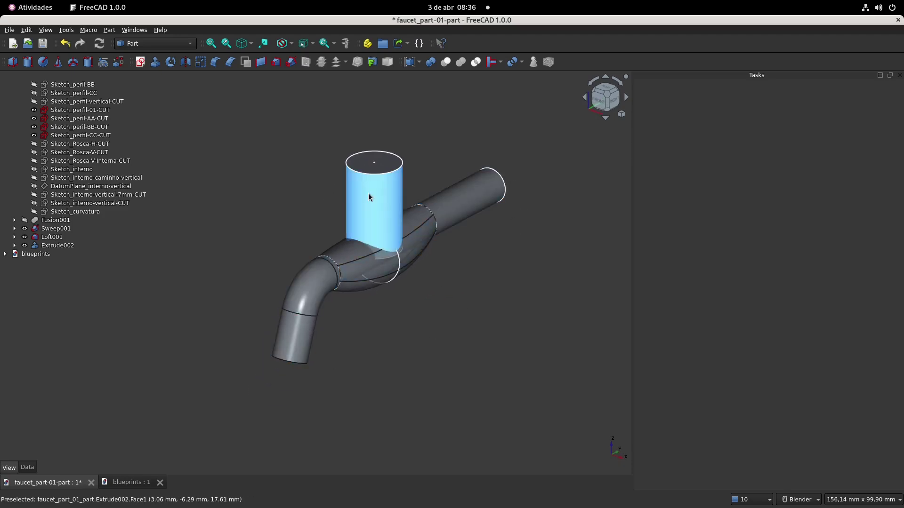
Show the Fusion001 faucet body again around the inner sweep, loft and vertical extrusion.
{"action": "left_click", "coordinate": [59, 245]}
{"action": "left_click", "coordinate": [68, 229]}
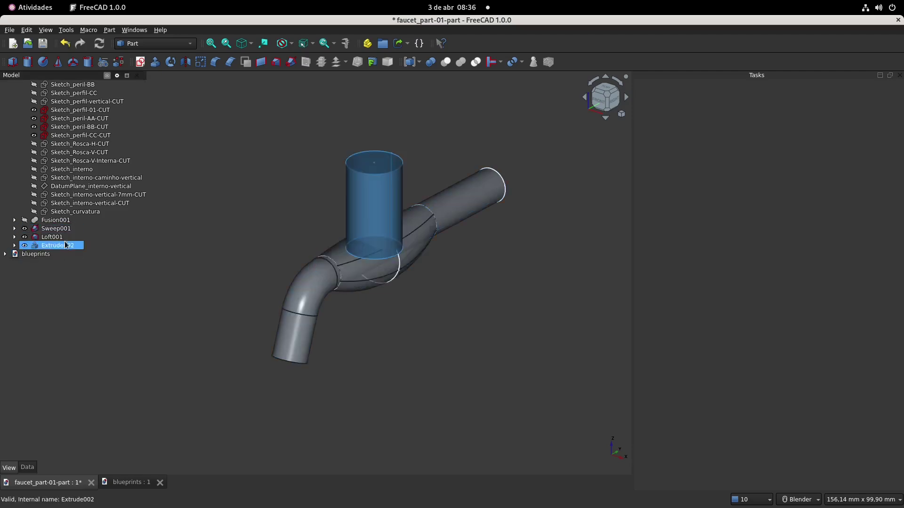
{"action": "left_click", "coordinate": [59, 221]}
{"action": "key", "text": "space"}
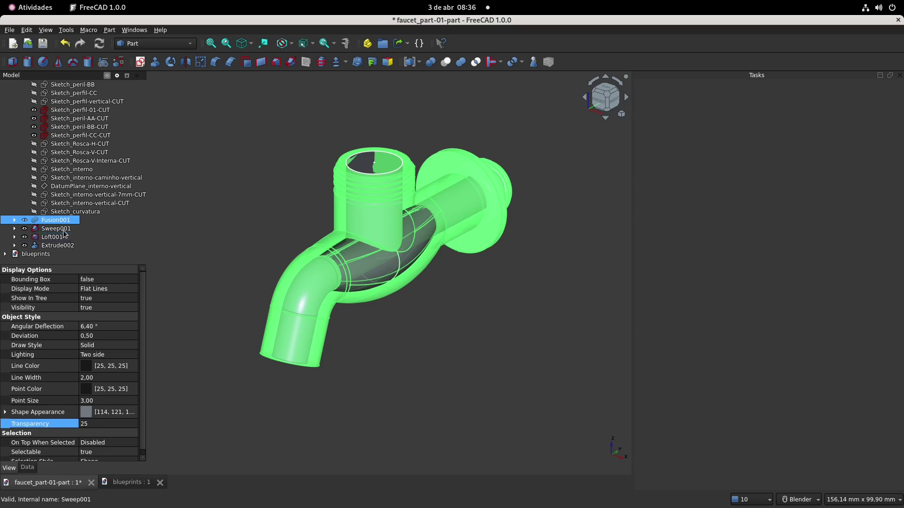
Hide the outer body Fusion001 and fuse Sweep001, Loft001 and Extrude002 into a single inner solid.
{"action": "key", "text": "space"}
{"action": "left_click", "coordinate": [199, 213]}
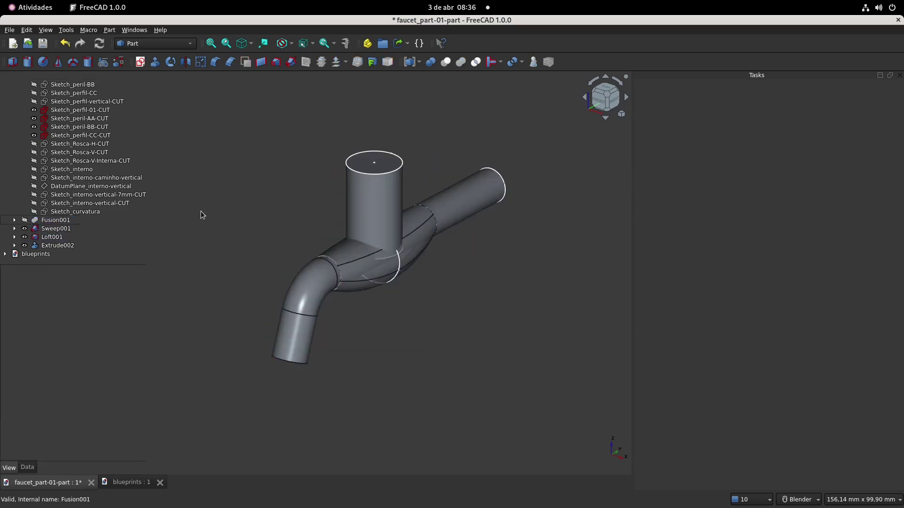
{"action": "left_click", "coordinate": [68, 246]}
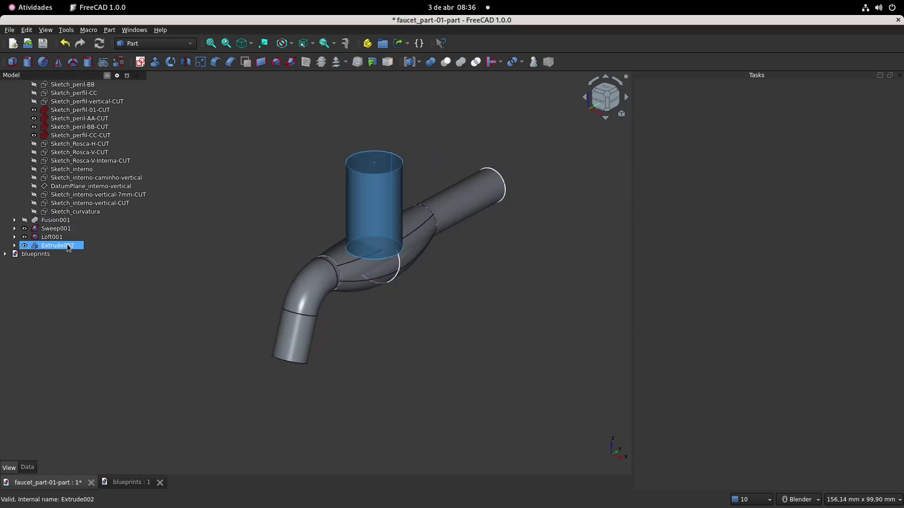
{"action": "left_click", "coordinate": [58, 229]}
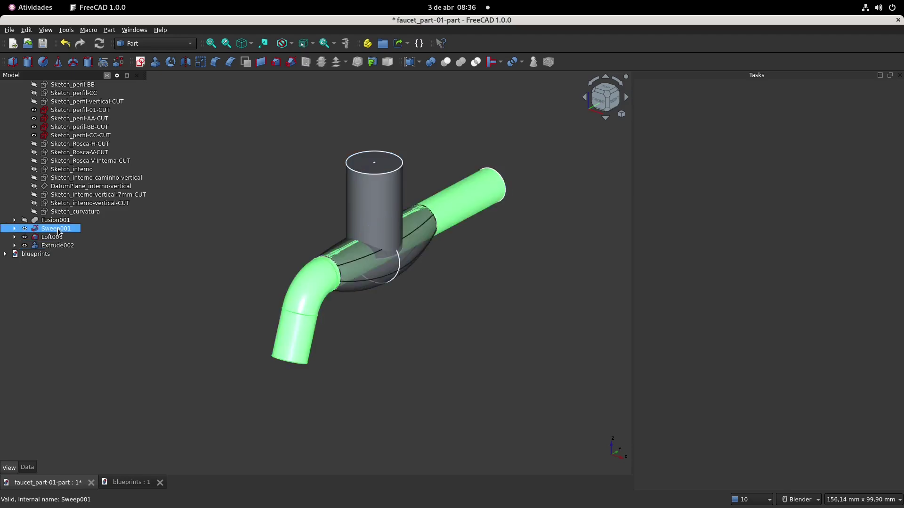
{"action": "left_click", "coordinate": [52, 237], "text": "ctrl"}
{"action": "left_click", "coordinate": [67, 246], "text": "ctrl"}
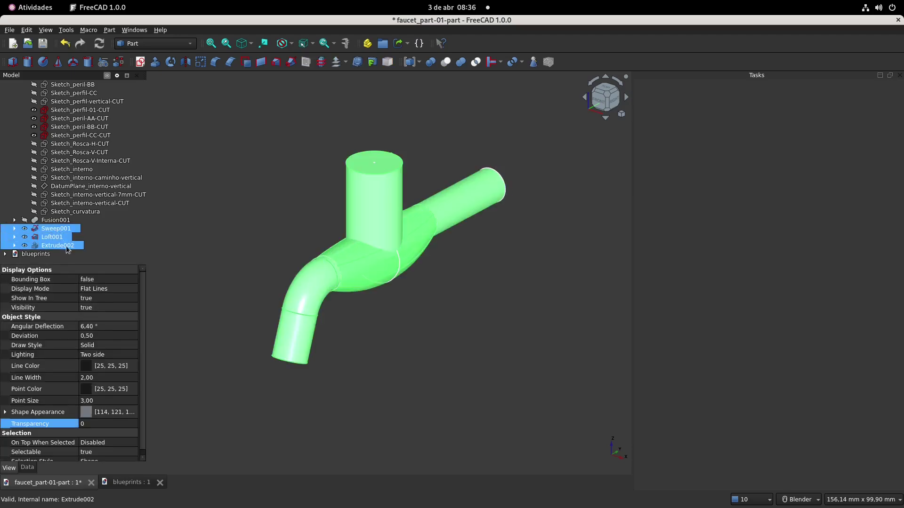
{"action": "left_click", "coordinate": [461, 62]}
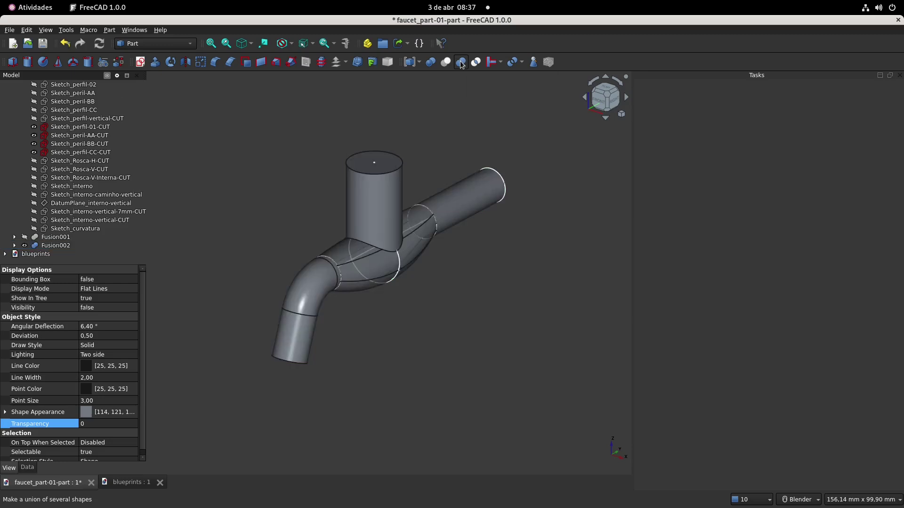
{"action": "middle_click_drag", "start_coordinate": [256, 185], "coordinate": [222, 222]}
Make the inner solid Fusion002 semi-transparent and show the outer body Fusion001 again.
{"action": "left_click", "coordinate": [57, 247]}
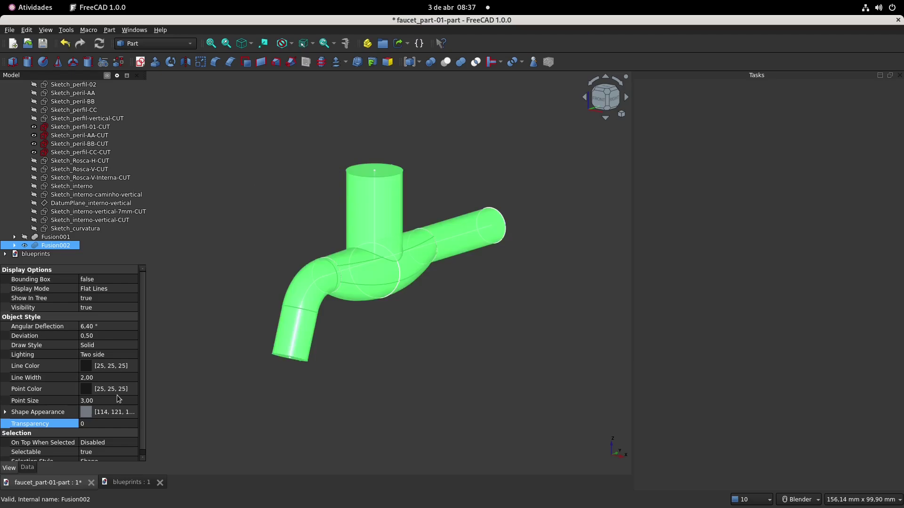
{"action": "left_click", "coordinate": [117, 423]}
{"action": "left_click", "coordinate": [302, 170]}
{"action": "middle_click_drag", "start_coordinate": [298, 165], "coordinate": [285, 182]}
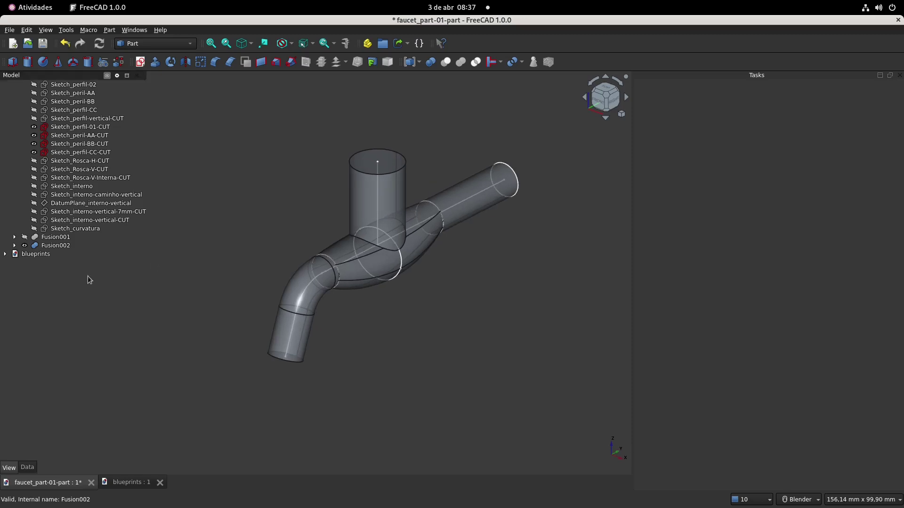
{"action": "left_click", "coordinate": [65, 240]}
{"action": "key", "text": "space"}
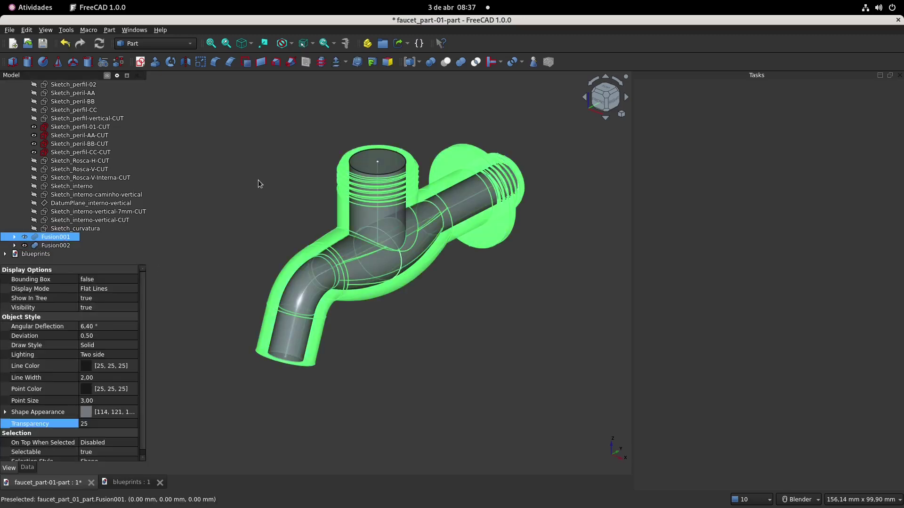
{"action": "left_click", "coordinate": [254, 183]}
{"action": "mouse_move", "coordinate": [245, 183]}
{"action": "middle_mouse_down"}
{"action": "mouse_move", "coordinate": [264, 139]}
{"action": "mouse_move", "coordinate": [255, 169]}
{"action": "middle_mouse_up"}
Cut the inner solid Fusion002 out of the outer body Fusion001 to hollow the faucet.
{"action": "left_click", "coordinate": [64, 238]}
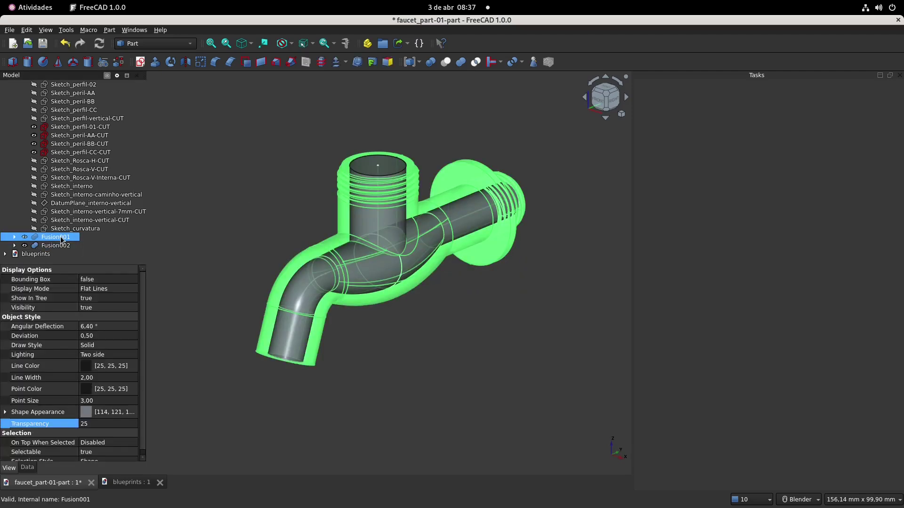
{"action": "left_click", "coordinate": [62, 245], "text": "ctrl"}
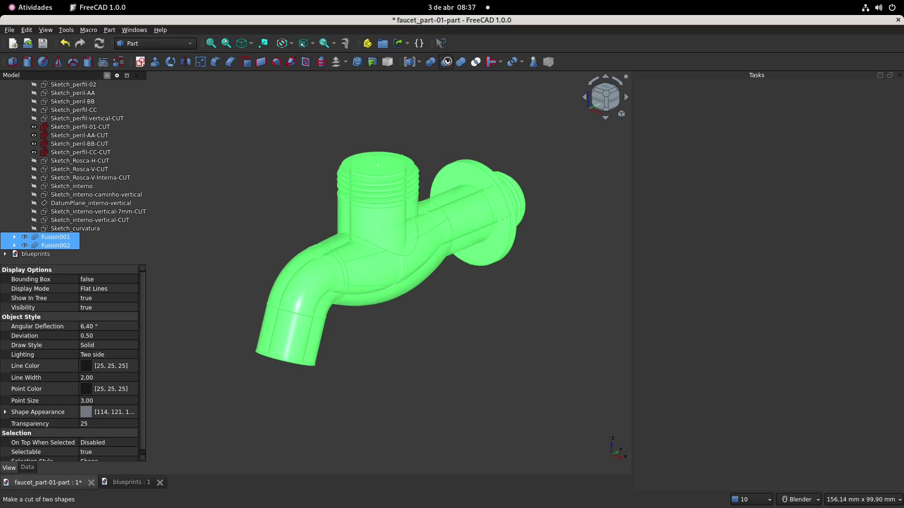
{"action": "left_click", "coordinate": [446, 61]}
Examine the hollowed faucet body from several angles, including the threaded neck and the wall flange.
{"action": "mouse_move", "coordinate": [323, 130]}
{"action": "middle_mouse_down"}
{"action": "mouse_move", "coordinate": [309, 138]}
{"action": "mouse_move", "coordinate": [303, 180]}
{"action": "mouse_move", "coordinate": [300, 168]}
{"action": "middle_mouse_up"}
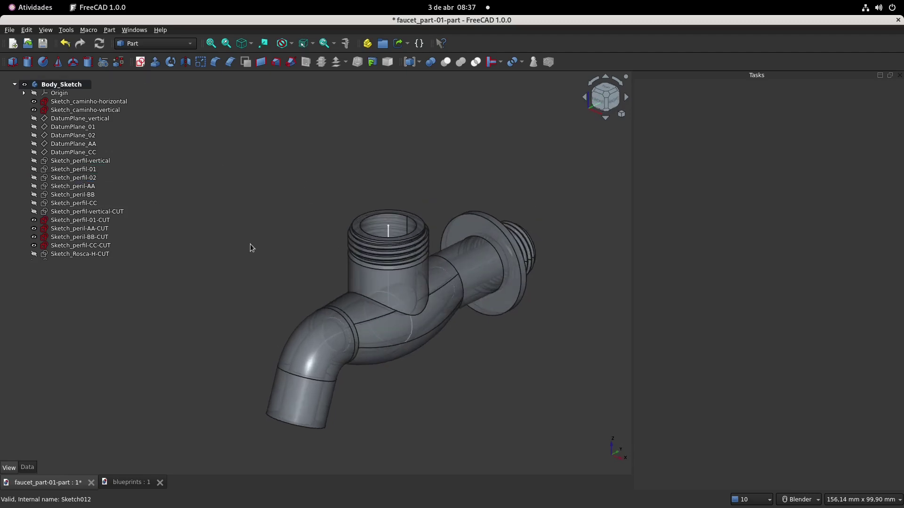
{"action": "middle_click_drag", "start_coordinate": [289, 264], "coordinate": [292, 226], "text": "shift"}
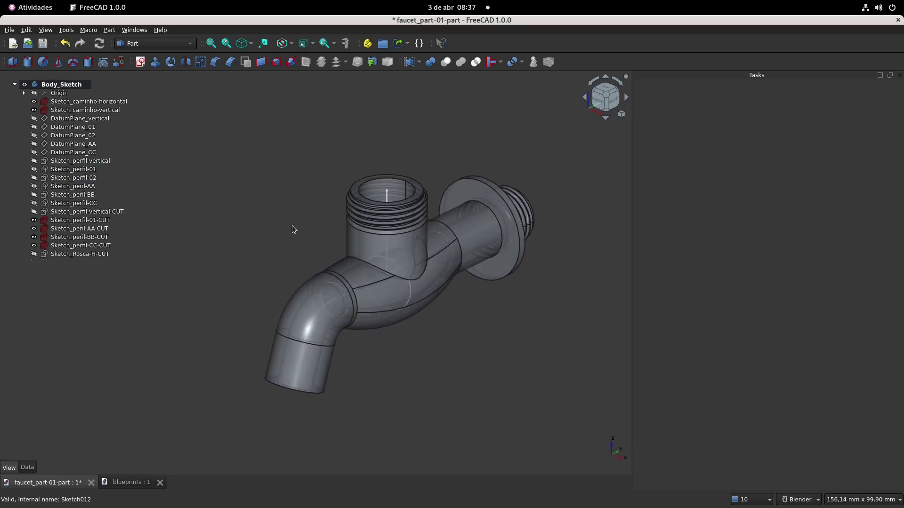
{"action": "scroll", "coordinate": [78, 210], "scroll_direction": "down", "scroll_amount": 2}
{"action": "left_click", "coordinate": [77, 207]}
{"action": "scroll", "coordinate": [78, 210], "scroll_direction": "down", "scroll_amount": 2}
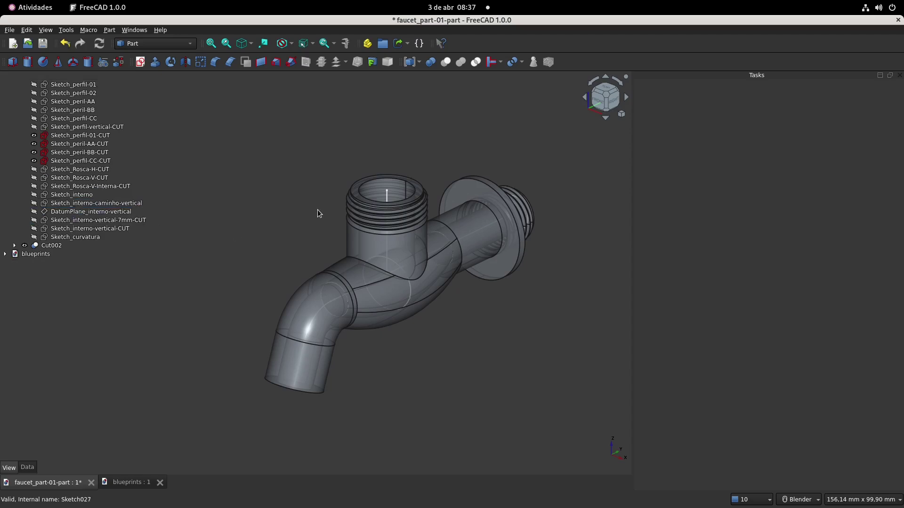
{"action": "middle_click_drag", "start_coordinate": [343, 206], "coordinate": [324, 209], "text": "shift"}
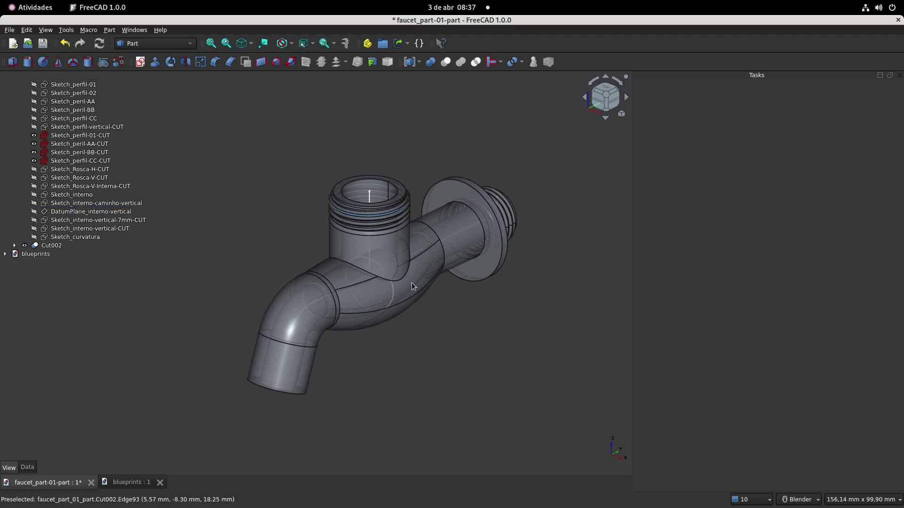
{"action": "middle_click_drag", "start_coordinate": [386, 288], "coordinate": [348, 249]}
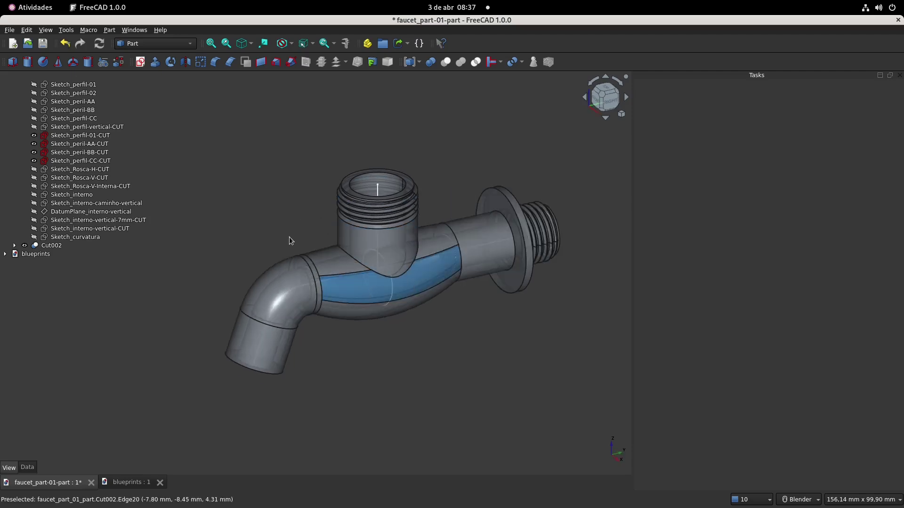
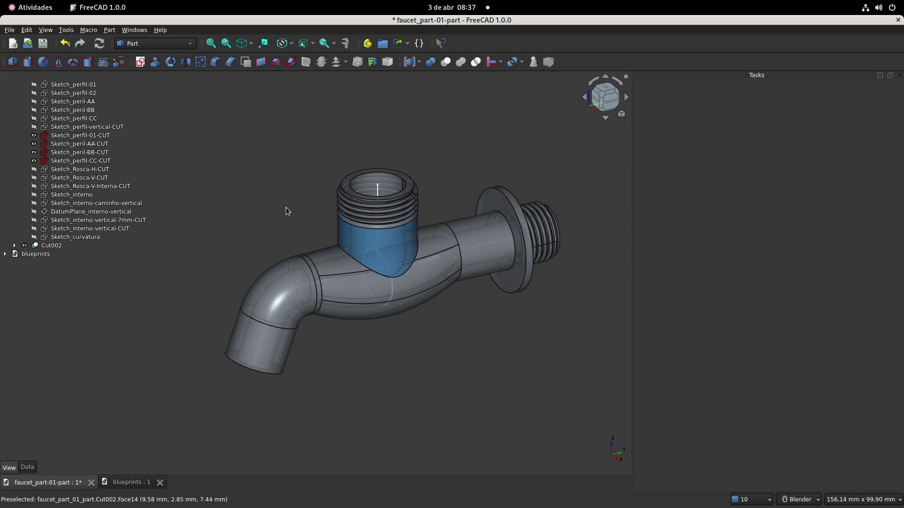
{"action": "middle_click_drag", "start_coordinate": [282, 198], "coordinate": [287, 212], "text": "shift"}
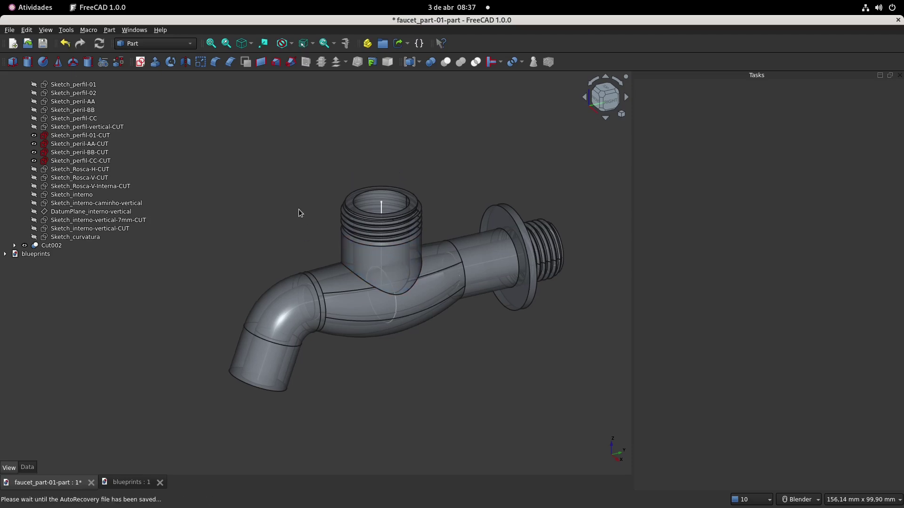
Hide the sketches Sketch_perfil-CC-CUT, Sketch_peril-BB-CUT, Sketch_peril-AA-CUT and Sketch_perfil-01-CUT.
{"action": "left_click", "coordinate": [77, 162]}
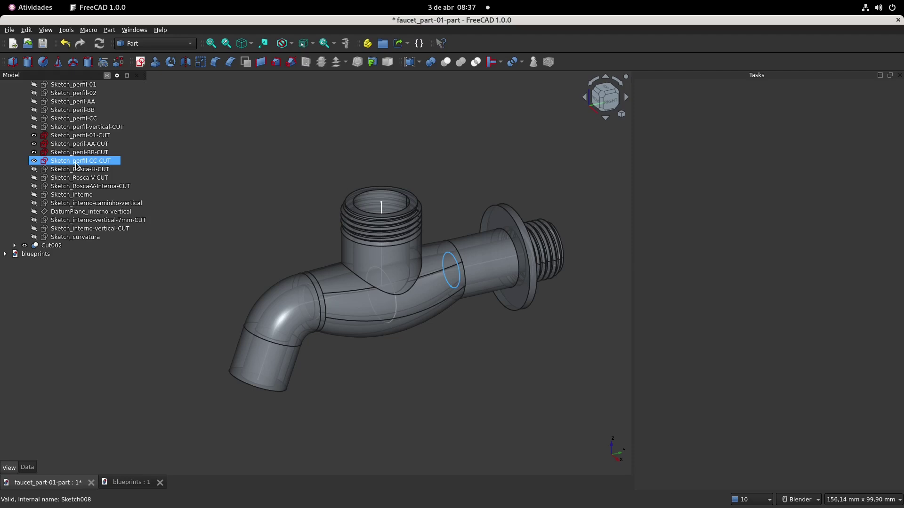
{"action": "key", "text": "space"}
{"action": "left_click", "coordinate": [76, 152]}
{"action": "left_click", "coordinate": [77, 146], "text": "ctrl"}
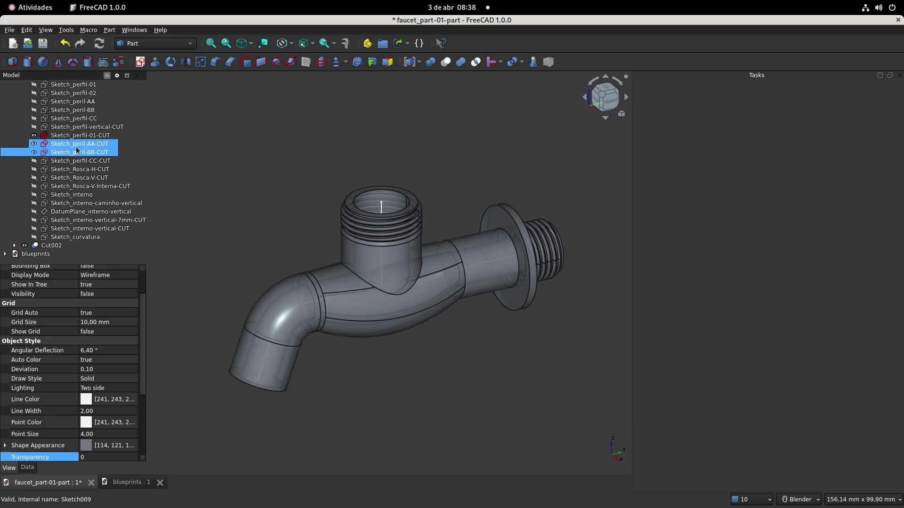
{"action": "key", "text": "space"}
{"action": "left_click", "coordinate": [78, 136]}
{"action": "key", "text": "space"}
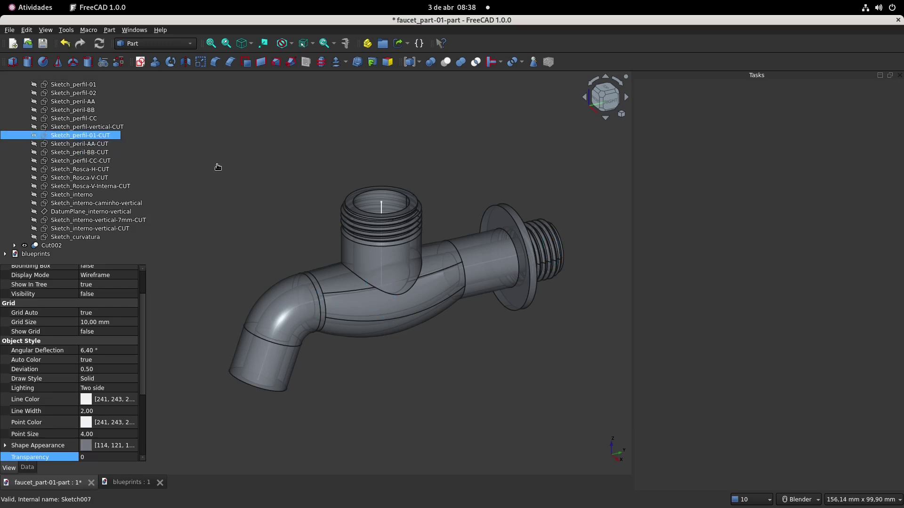
{"action": "left_click", "coordinate": [247, 218]}
Fillet the outer edge where the vertical neck meets the faucet body with a 6 mm radius.
{"action": "middle_click_drag", "start_coordinate": [271, 219], "coordinate": [271, 196], "text": "shift"}
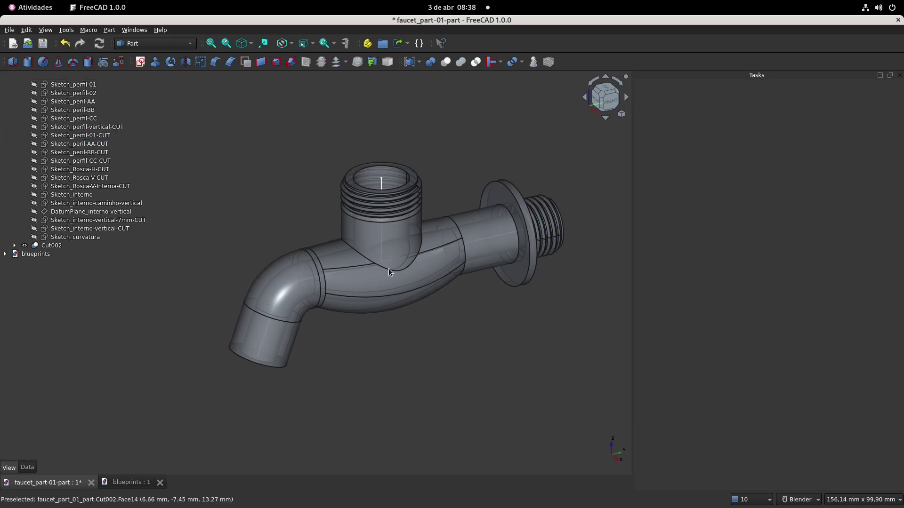
{"action": "left_click", "coordinate": [361, 253]}
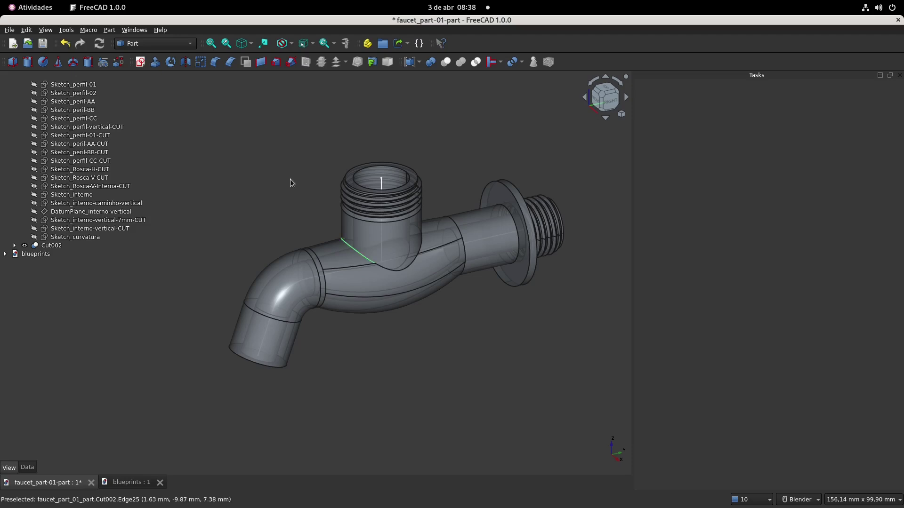
{"action": "left_click", "coordinate": [216, 63]}
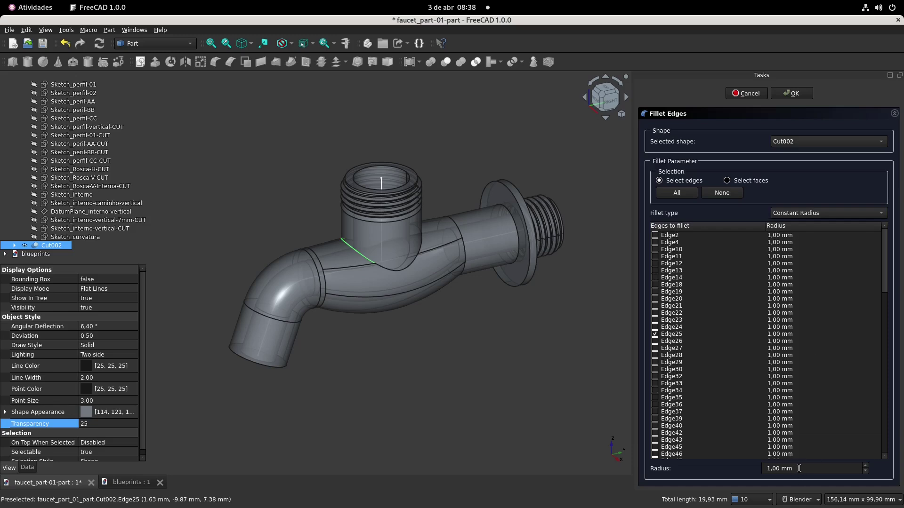
{"action": "left_click_drag", "start_coordinate": [799, 468], "coordinate": [761, 468]}
{"action": "type", "text": "6"}
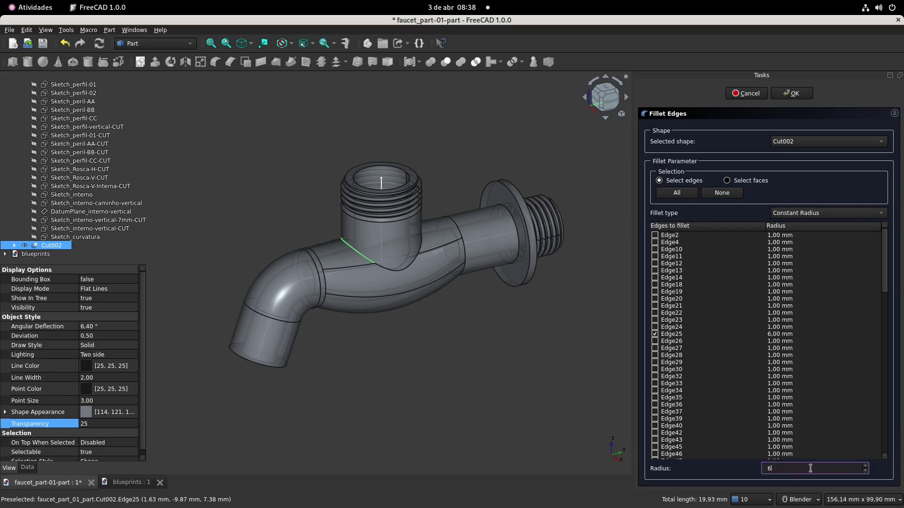
{"action": "left_click", "coordinate": [804, 97]}
Fillet the inner edge at the base of the neck's bore with a 9 mm radius.
{"action": "middle_click_drag", "start_coordinate": [470, 157], "coordinate": [474, 205]}
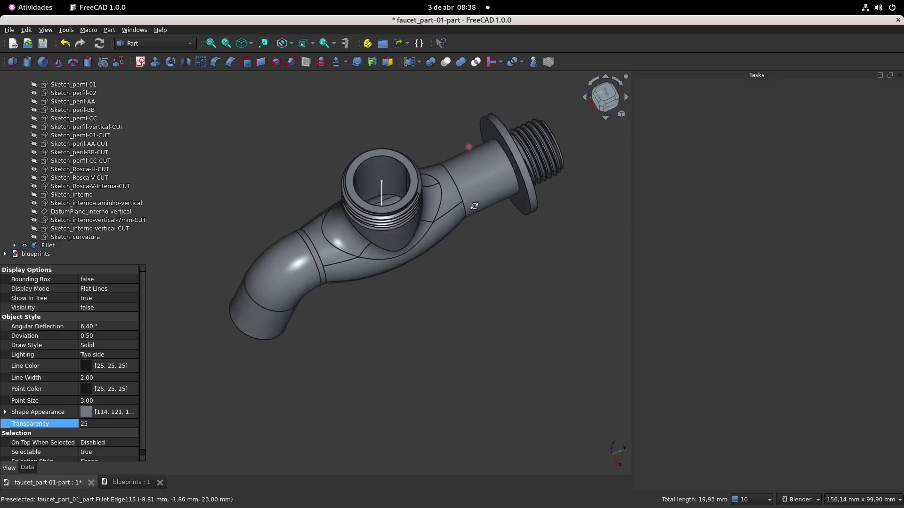
{"action": "left_click", "coordinate": [394, 187]}
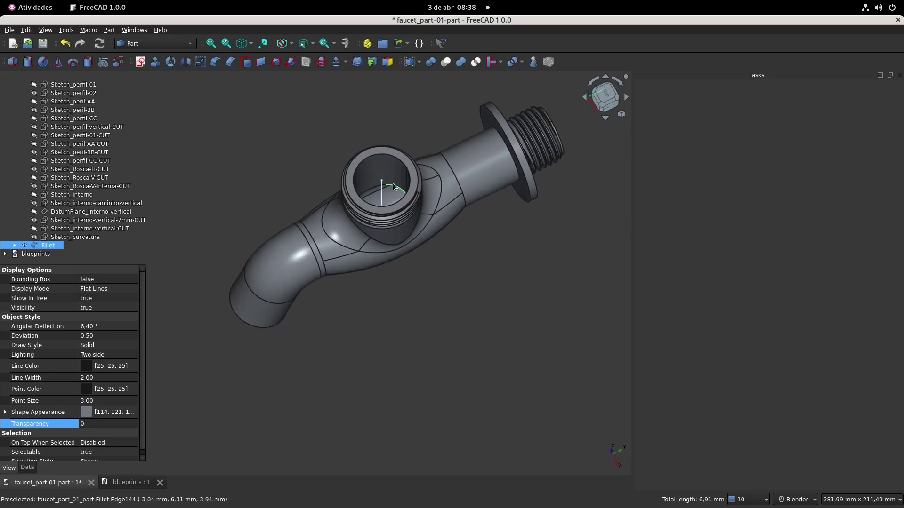
{"action": "left_click", "coordinate": [216, 62]}
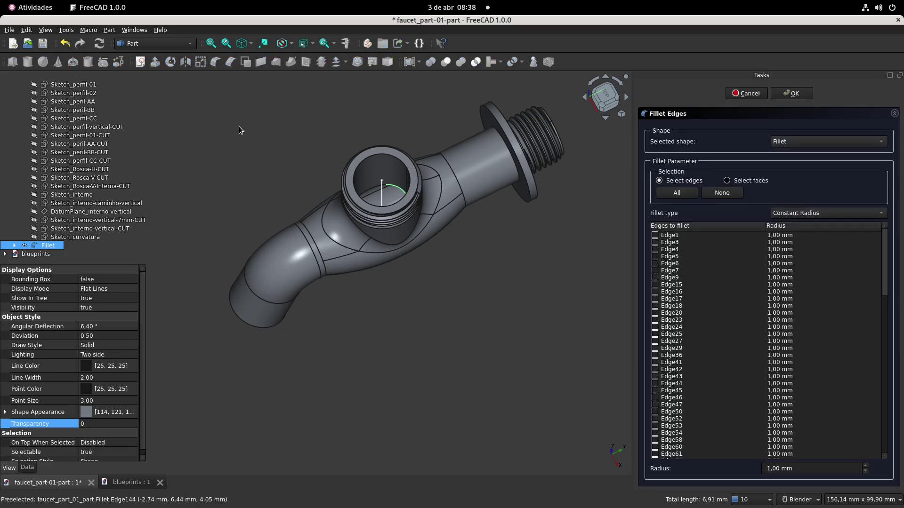
{"action": "left_click", "coordinate": [806, 468]}
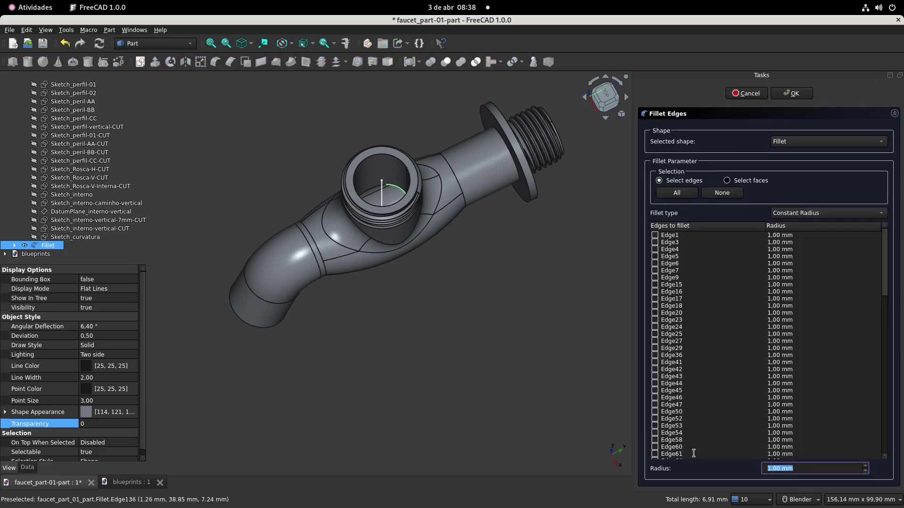
{"action": "type", "text": "9"}
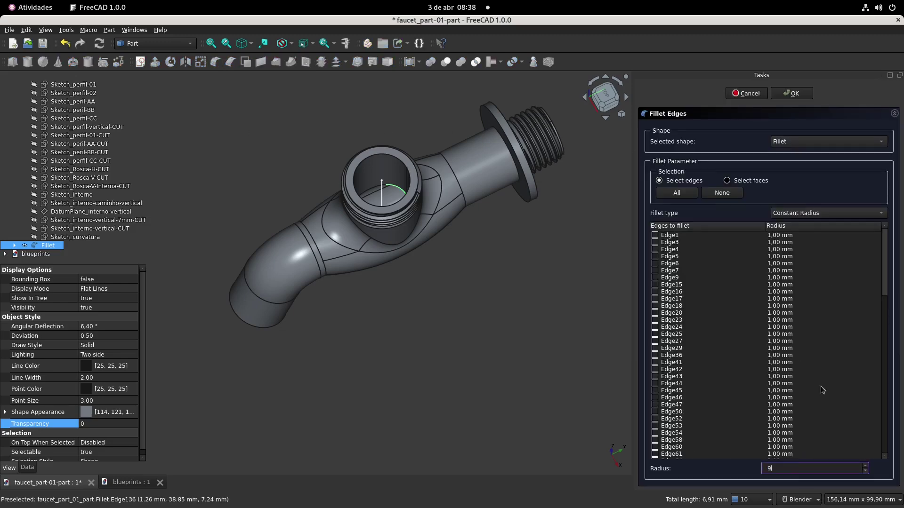
{"action": "left_click", "coordinate": [800, 95]}
{"action": "middle_click_drag", "start_coordinate": [348, 259], "coordinate": [232, 112]}
{"action": "middle_click_drag", "start_coordinate": [266, 199], "coordinate": [234, 196]}
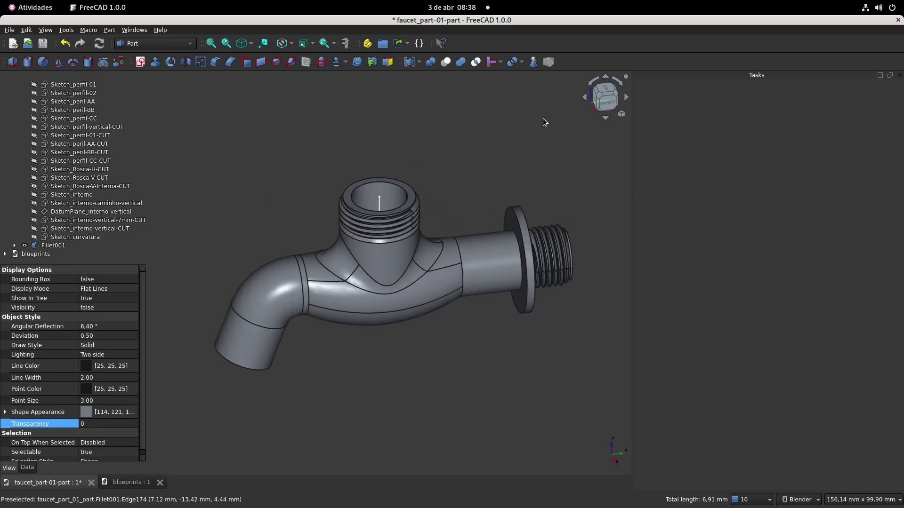
Switch to the right-side view and show the faucet_part-01-side reference image from the Image - Group.
{"action": "left_click", "coordinate": [606, 99]}
{"action": "scroll", "coordinate": [59, 161], "scroll_direction": "up", "scroll_amount": 3}
{"action": "left_click", "coordinate": [59, 160]}
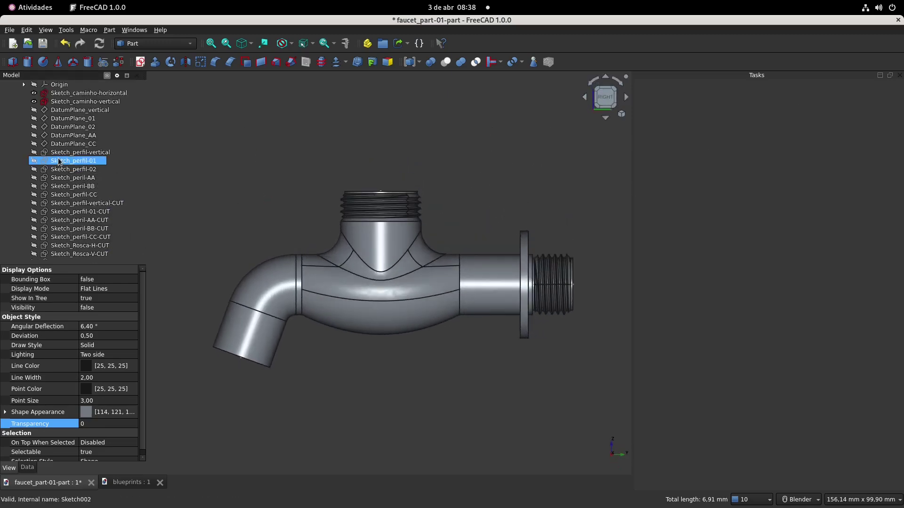
{"action": "scroll", "coordinate": [59, 161], "scroll_direction": "up", "scroll_amount": 5}
{"action": "left_click", "coordinate": [13, 101]}
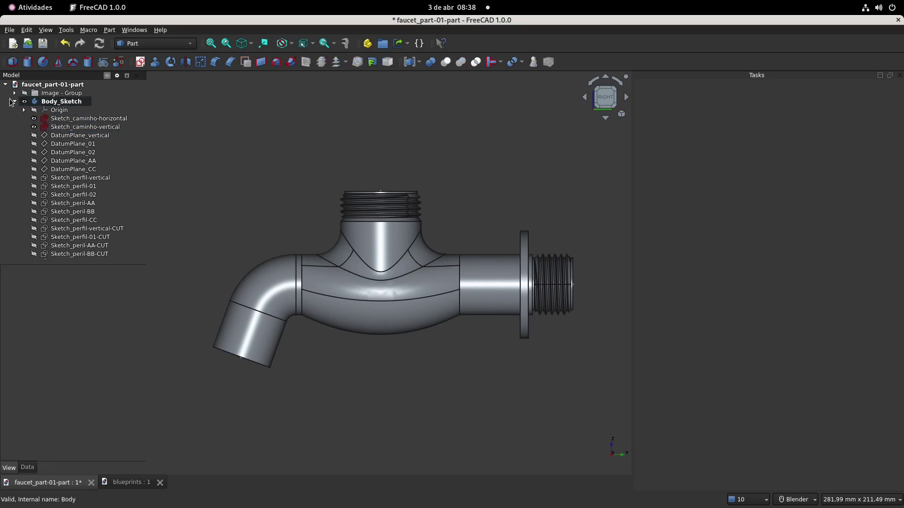
{"action": "left_click", "coordinate": [14, 93]}
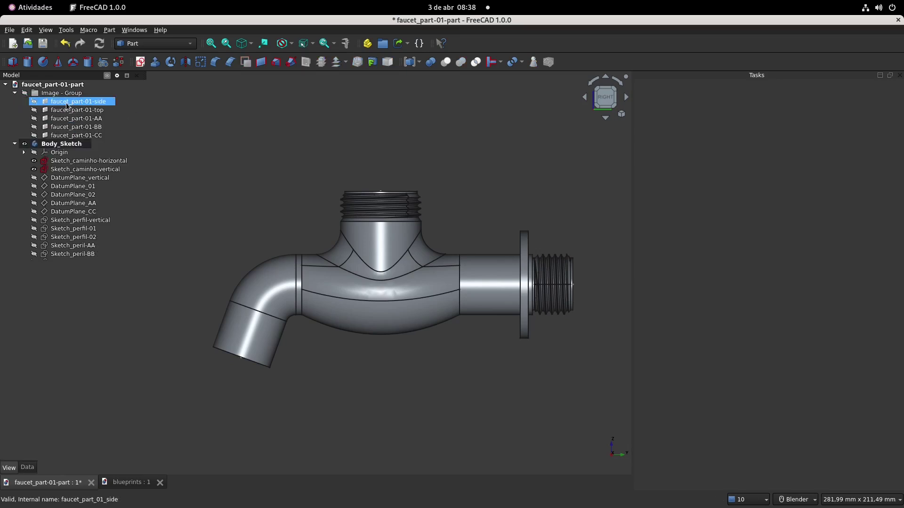
{"action": "left_click", "coordinate": [73, 104]}
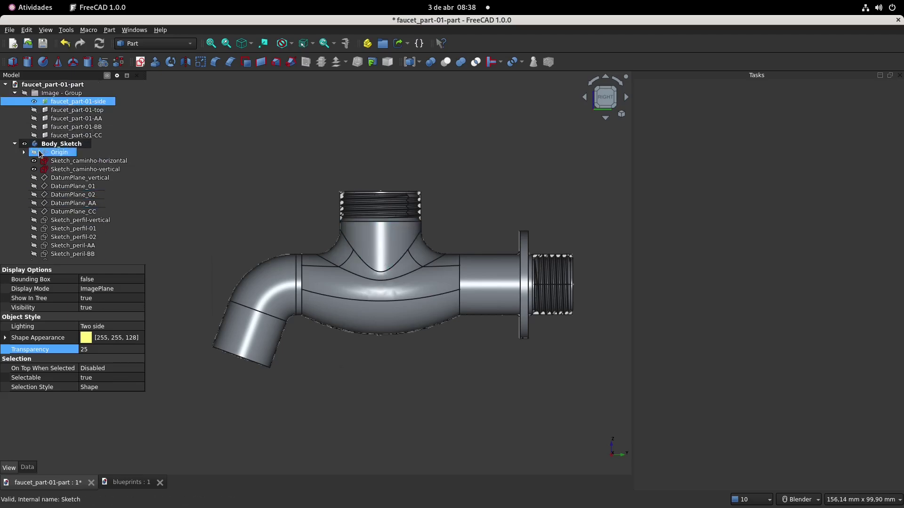
Set the transparency of the filleted faucet body Fillet001 to 25.
{"action": "left_click", "coordinate": [15, 144]}
{"action": "left_click", "coordinate": [52, 152]}
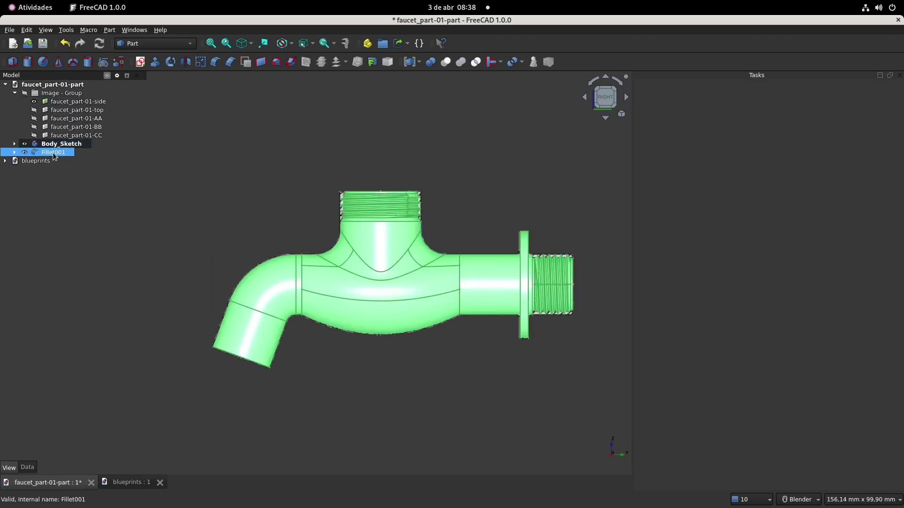
{"action": "left_click", "coordinate": [109, 424]}
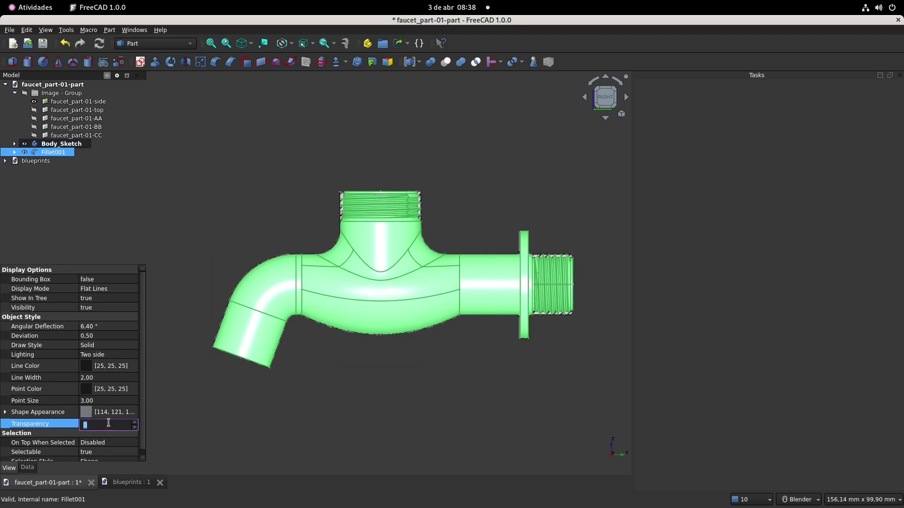
{"action": "type", "text": "25"}
{"action": "key", "text": "Return"}
{"action": "left_click", "coordinate": [487, 210]}
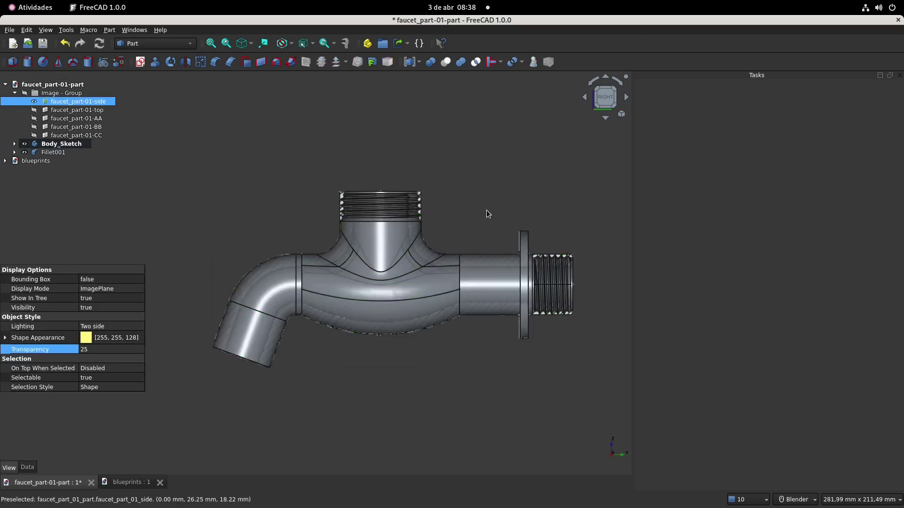
Compare the translucent faucet with the side blueprint, then hide the faucet_part-01-side image and collapse the Image - Group.
{"action": "scroll", "coordinate": [405, 271], "scroll_direction": "up", "scroll_amount": 3}
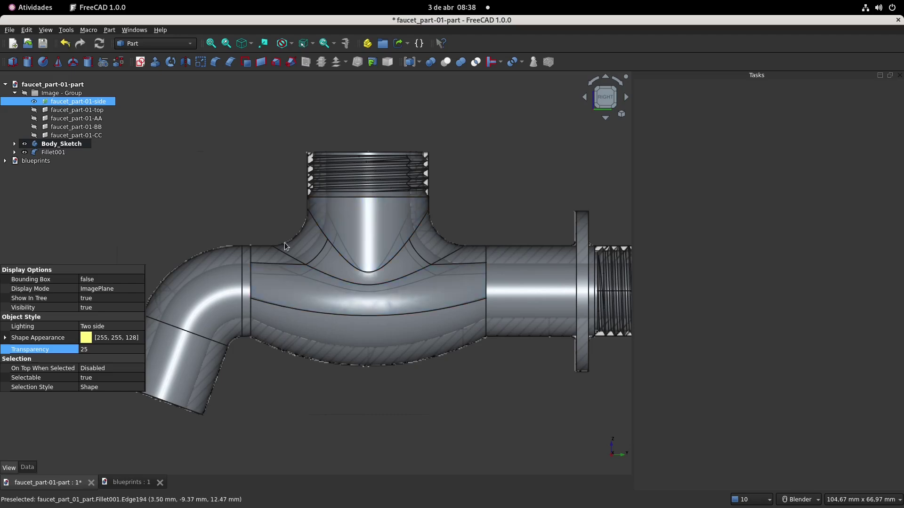
{"action": "scroll", "coordinate": [371, 289], "scroll_direction": "down", "scroll_amount": 2}
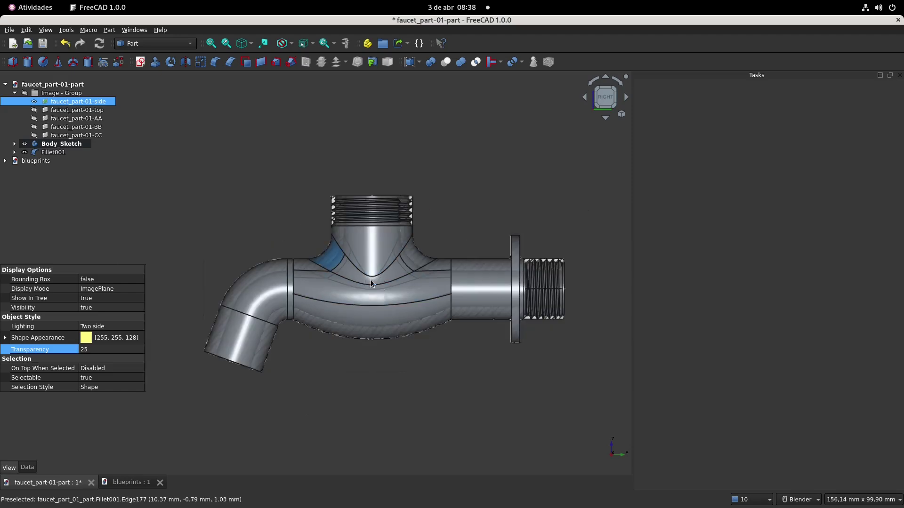
{"action": "middle_click_drag", "start_coordinate": [329, 289], "coordinate": [402, 280]}
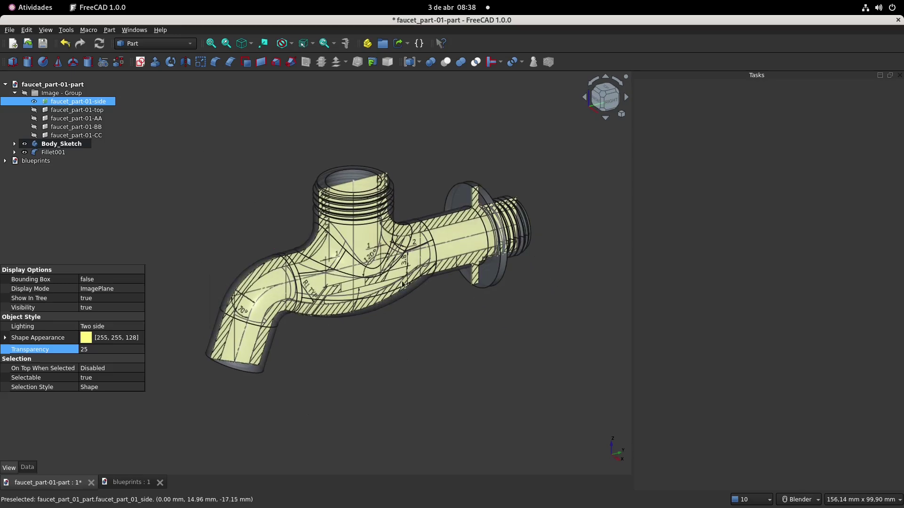
{"action": "left_click", "coordinate": [251, 154]}
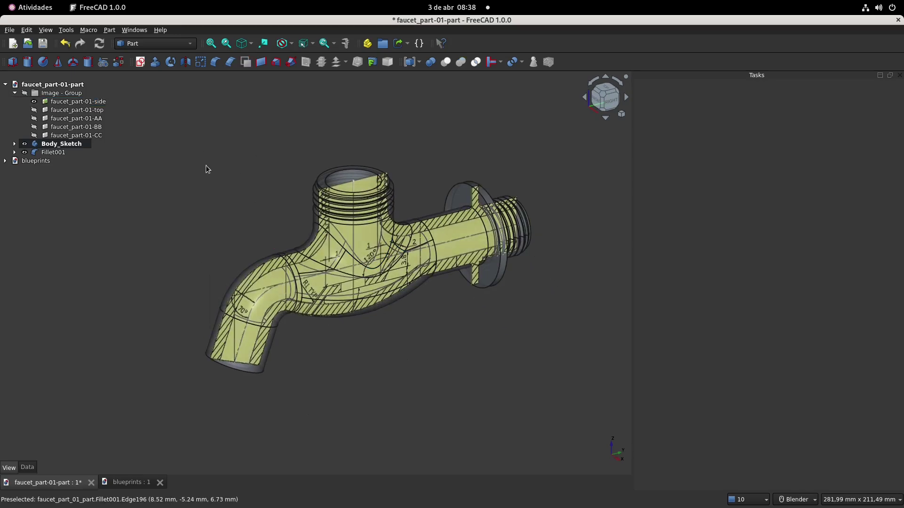
{"action": "left_click", "coordinate": [60, 106]}
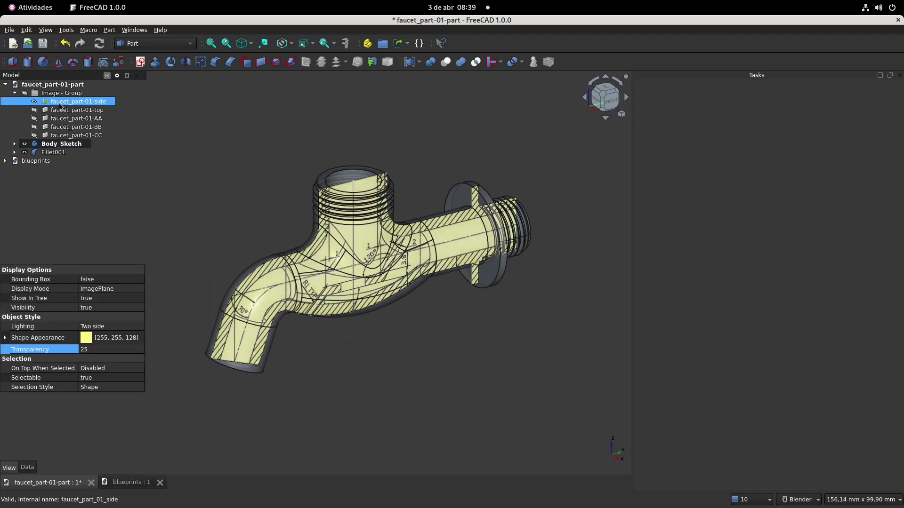
{"action": "key", "text": "space"}
{"action": "left_click", "coordinate": [14, 93]}
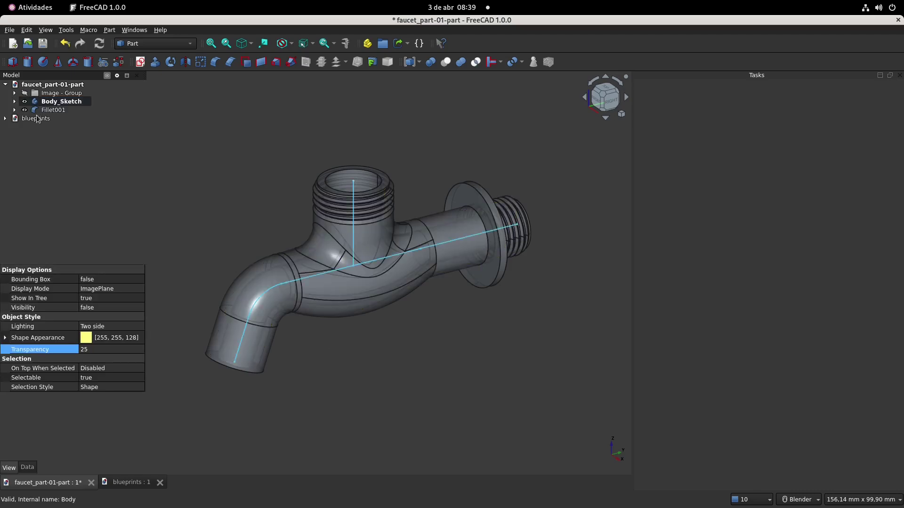
Show the sketches Sketch_interno, Sketch_interno-vertical-CUT and Sketch_interno-vertical-7mm-CUT from Body_Sketch.
{"action": "left_click", "coordinate": [14, 101]}
{"action": "left_click", "coordinate": [65, 178]}
{"action": "scroll", "coordinate": [65, 177], "scroll_direction": "down", "scroll_amount": 4}
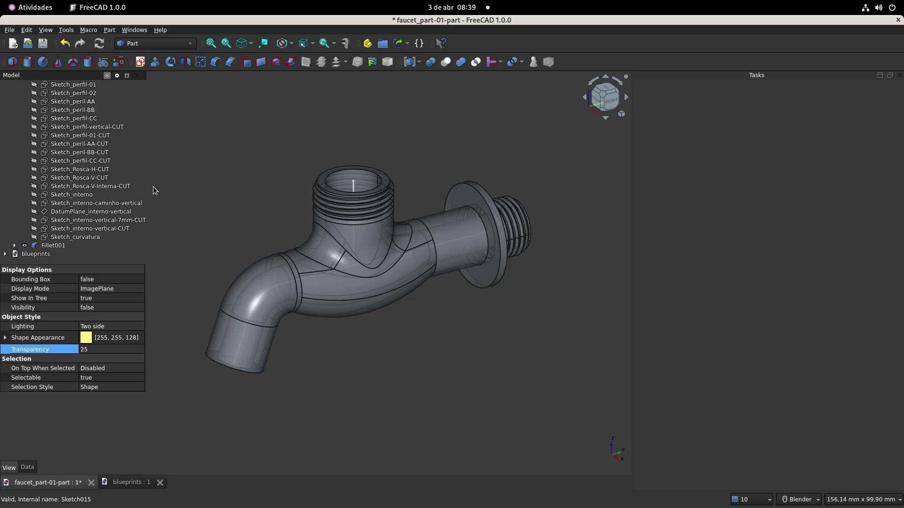
{"action": "left_click", "coordinate": [108, 212]}
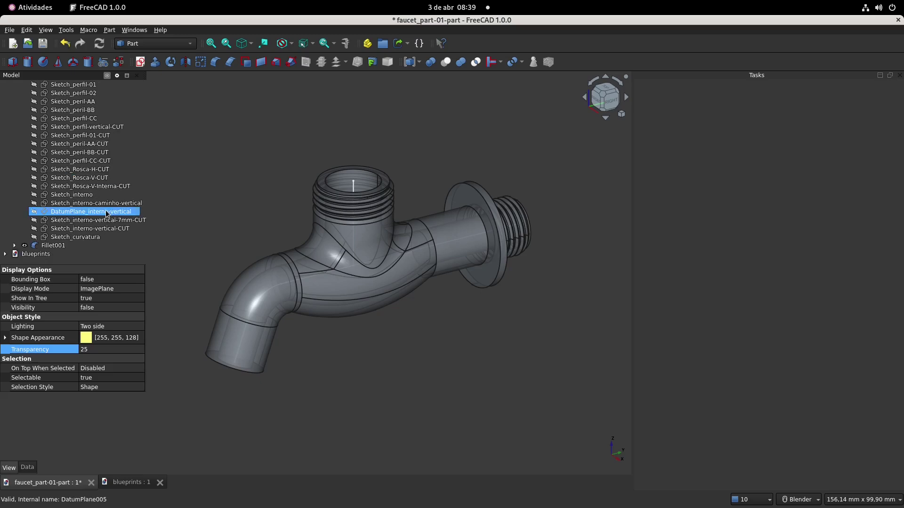
{"action": "key", "text": "space"}
{"action": "key", "text": "space"}
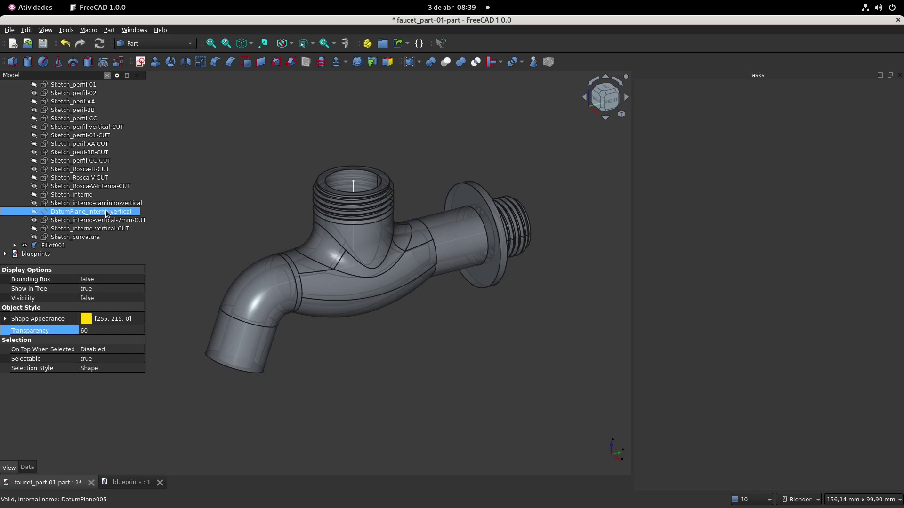
{"action": "left_click", "coordinate": [83, 195]}
{"action": "key", "text": "space"}
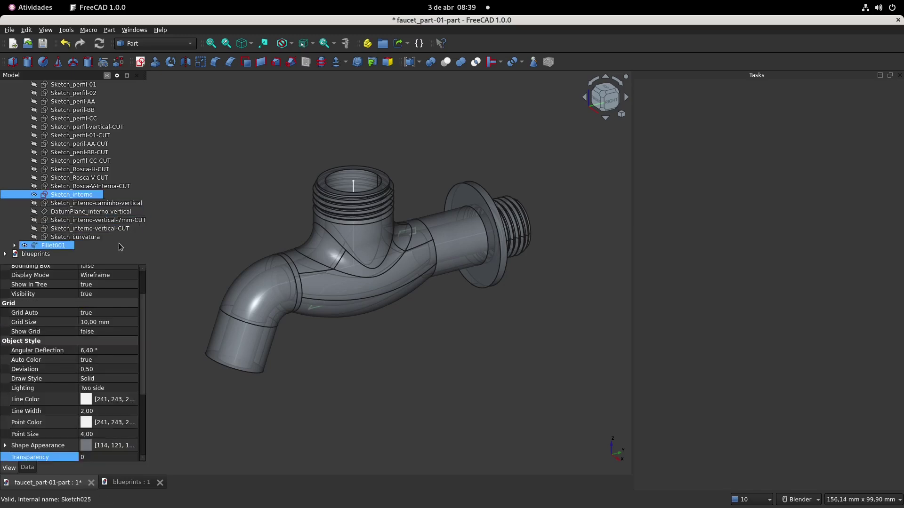
{"action": "left_click", "coordinate": [113, 229]}
{"action": "key", "text": "space"}
{"action": "key", "text": "Up"}
{"action": "key", "text": "space"}
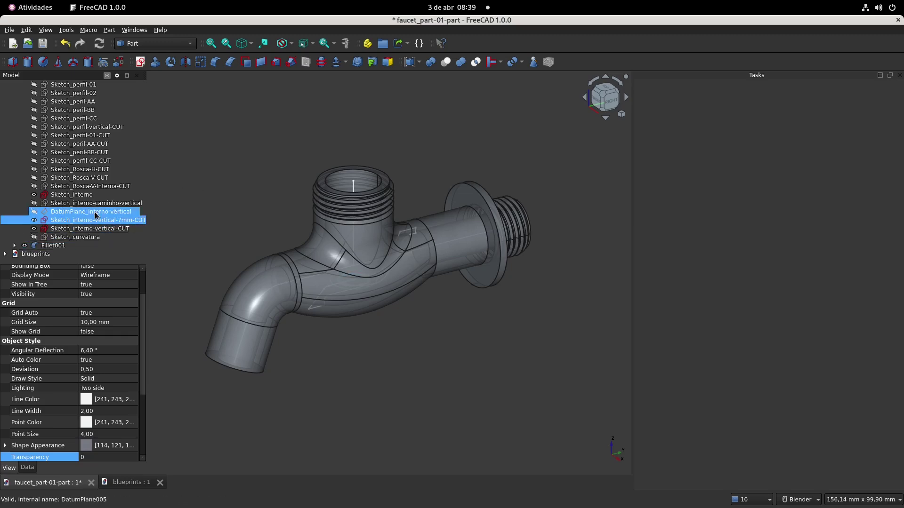
Hide the Fillet001 faucet solid and inspect the internal sketches on their own.
{"action": "left_click", "coordinate": [59, 247]}
{"action": "key", "text": "space"}
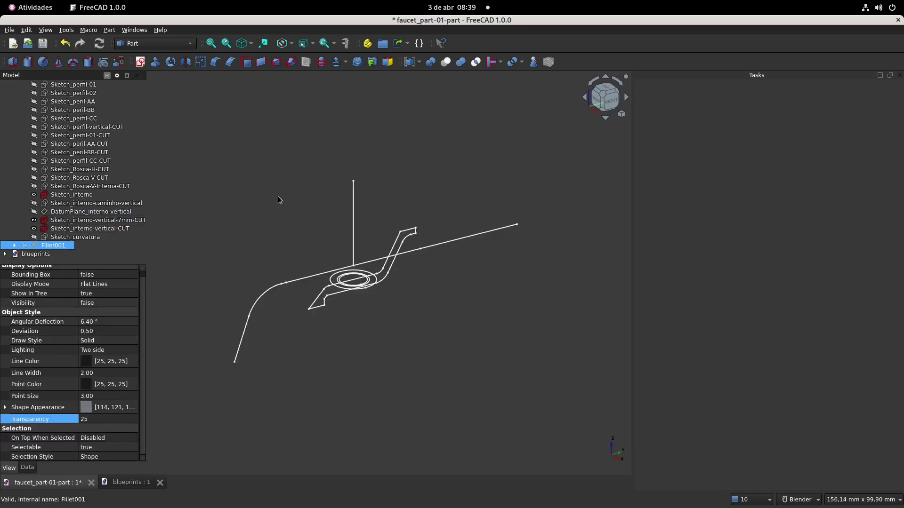
{"action": "mouse_move", "coordinate": [369, 288]}
{"action": "middle_mouse_down", "text": "shift"}
{"action": "mouse_move", "coordinate": [389, 287]}
{"action": "mouse_move", "coordinate": [379, 298]}
{"action": "middle_mouse_up", "text": "shift"}
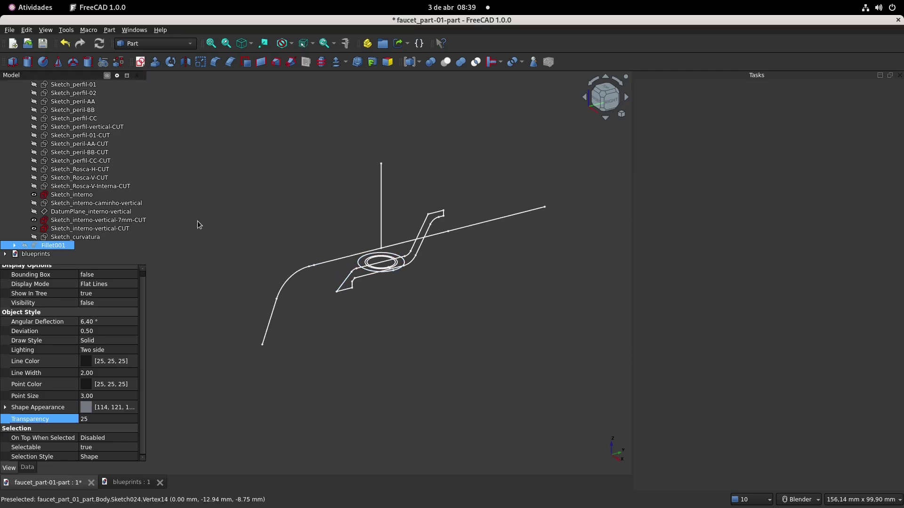
{"action": "mouse_move", "coordinate": [315, 243]}
{"action": "middle_mouse_down"}
{"action": "mouse_move", "coordinate": [409, 236]}
{"action": "mouse_move", "coordinate": [315, 244]}
{"action": "middle_mouse_up"}
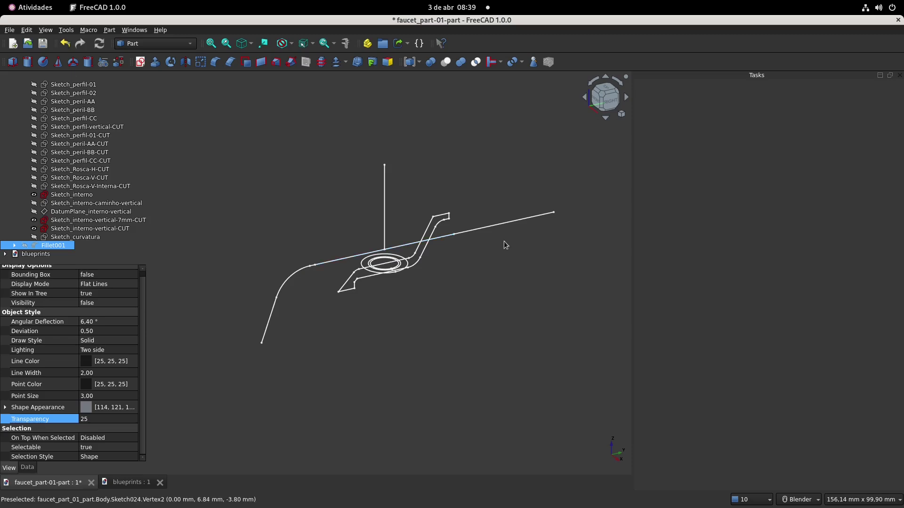
{"action": "left_click", "coordinate": [266, 203]}
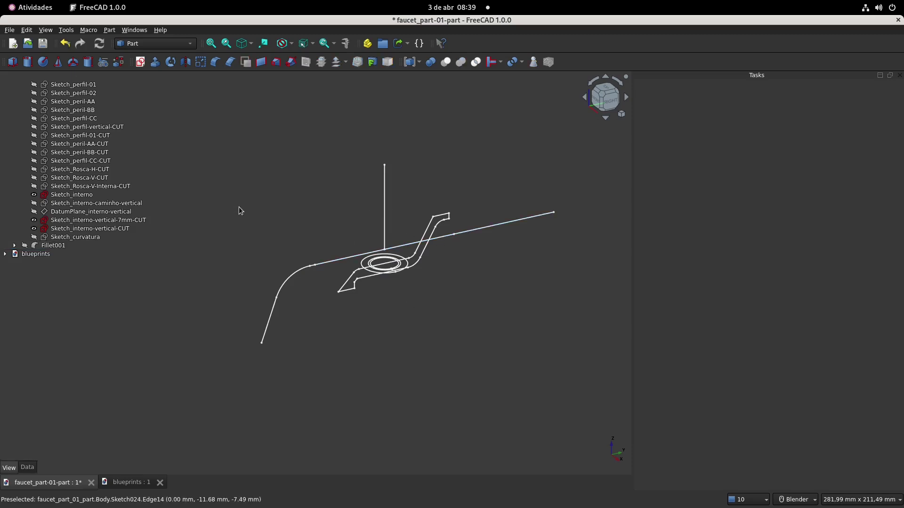
Show the profile sketches Sketch_peril-AA-CUT, Sketch_peril-BB-CUT, Sketch_perfil-CC-CUT and Sketch_perfil-vertical-CUT.
{"action": "left_click", "coordinate": [105, 146]}
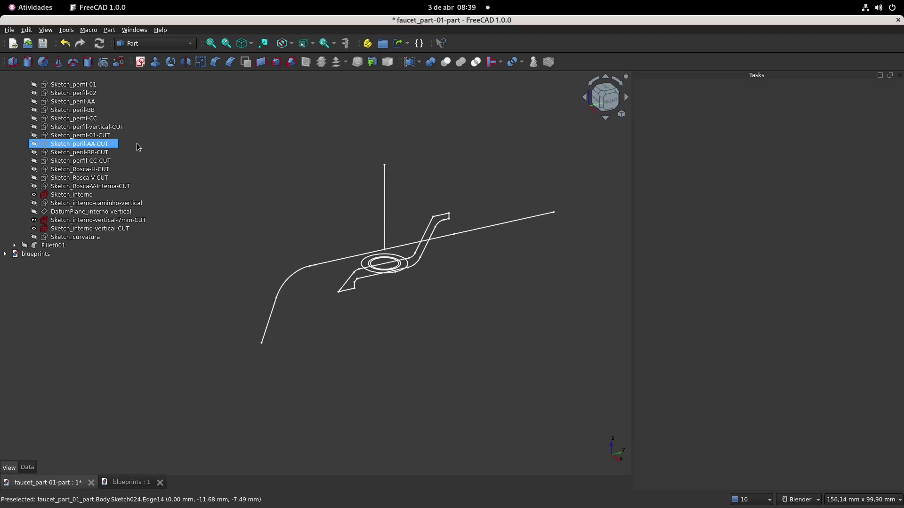
{"action": "key", "text": "space"}
{"action": "left_click", "coordinate": [112, 154], "text": "ctrl"}
{"action": "left_click", "coordinate": [100, 153]}
{"action": "key", "text": "space"}
{"action": "left_click", "coordinate": [101, 161]}
{"action": "key", "text": "space"}
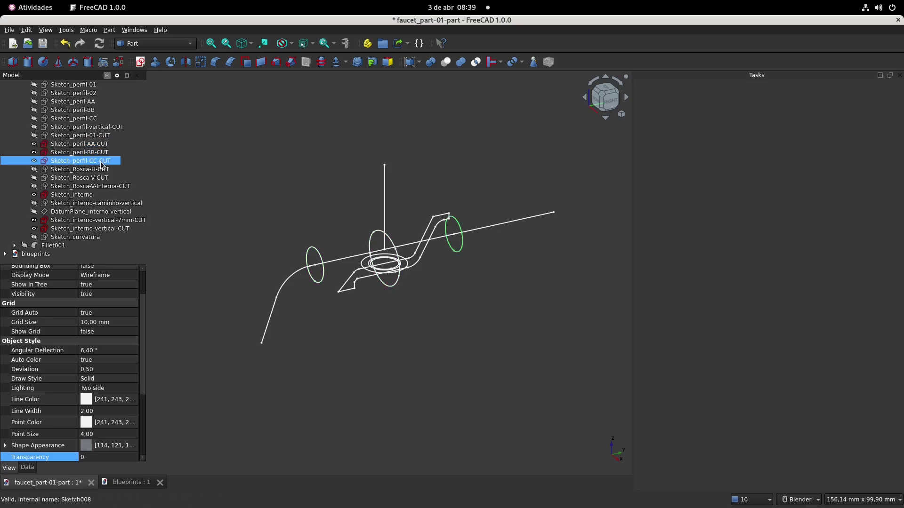
{"action": "left_click", "coordinate": [99, 128]}
{"action": "key", "text": "space"}
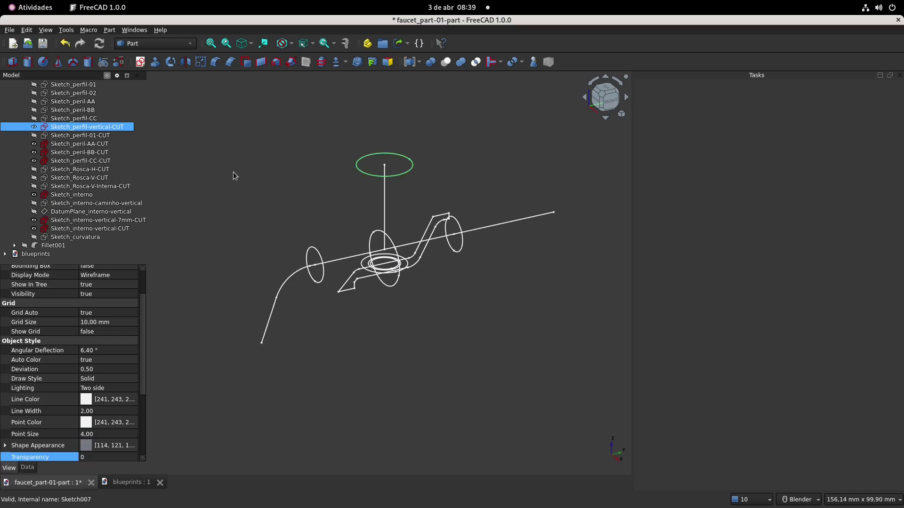
{"action": "middle_click_drag", "start_coordinate": [234, 170], "coordinate": [235, 183], "text": "shift"}
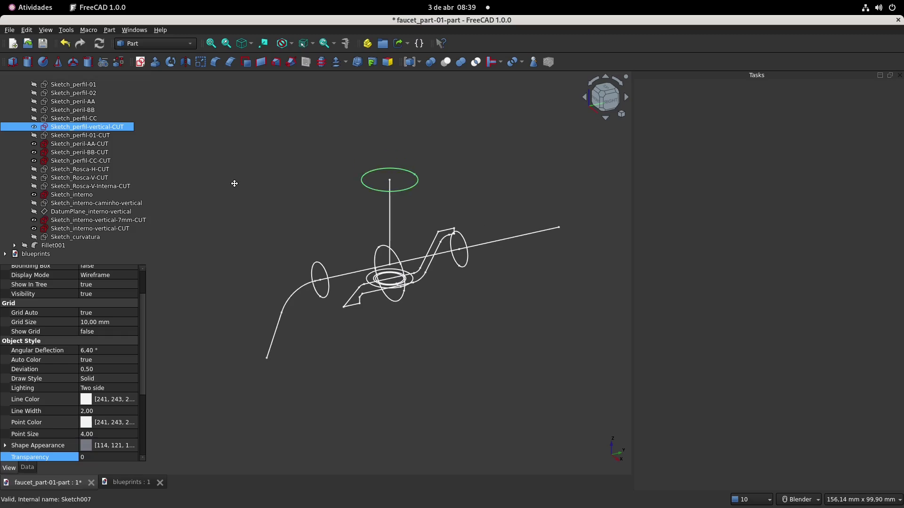
{"action": "left_click", "coordinate": [291, 112]}
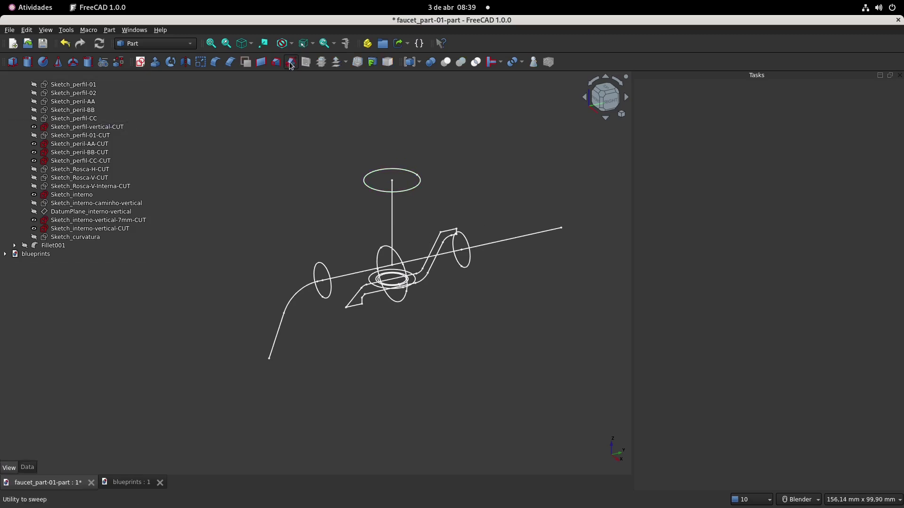
Loft a solid through Sketch_peril-AA-CUT, Sketch_peril-BB-CUT and Sketch_perfil-CC-CUT, in that order.
{"action": "left_click", "coordinate": [291, 65]}
{"action": "left_click", "coordinate": [729, 213]}
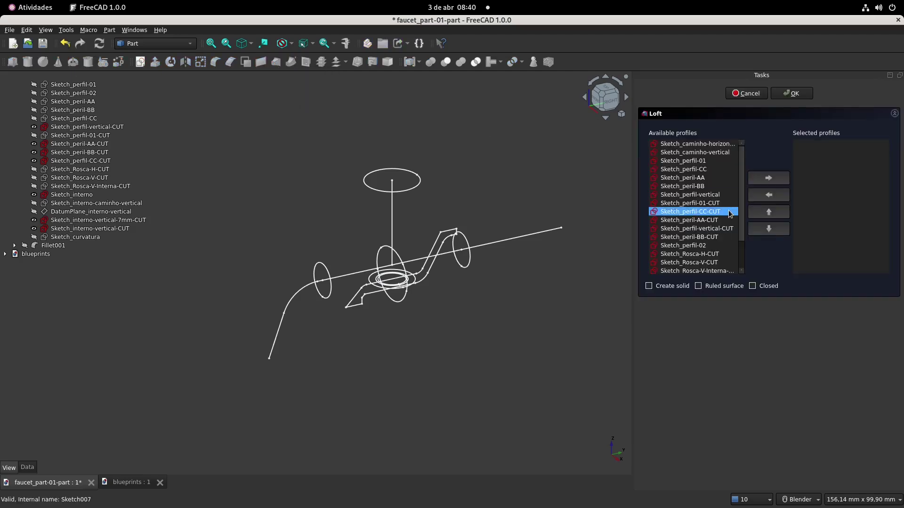
{"action": "left_click_drag", "start_coordinate": [741, 194], "coordinate": [739, 210]}
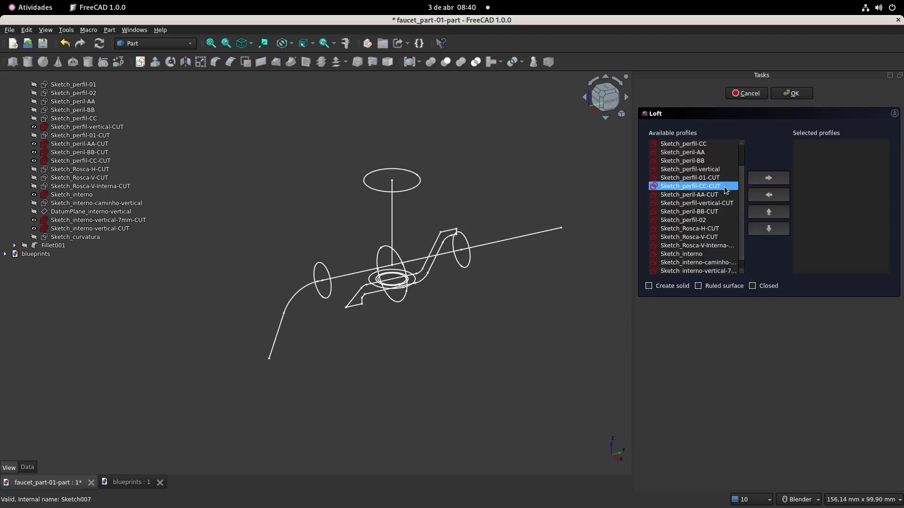
{"action": "left_click", "coordinate": [693, 196]}
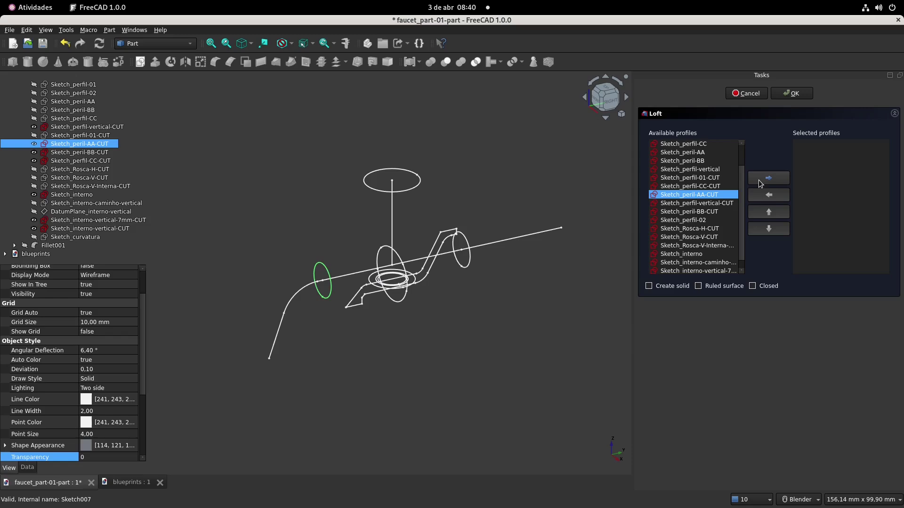
{"action": "left_click", "coordinate": [767, 181]}
{"action": "left_click", "coordinate": [689, 202]}
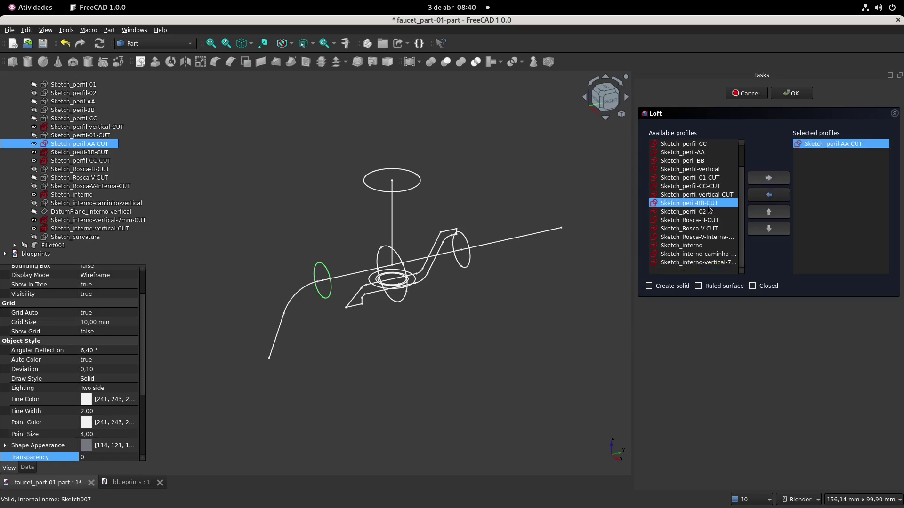
{"action": "left_click", "coordinate": [767, 182]}
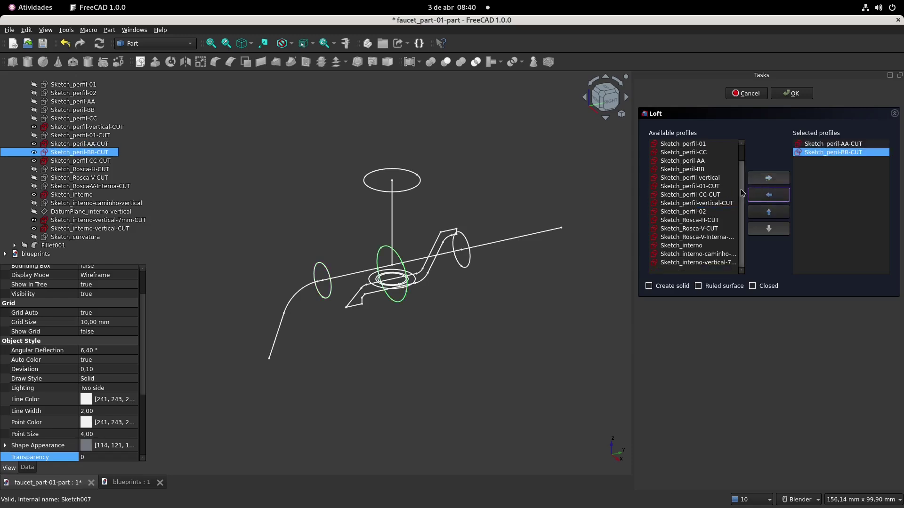
{"action": "left_click", "coordinate": [704, 195]}
{"action": "left_click", "coordinate": [768, 179]}
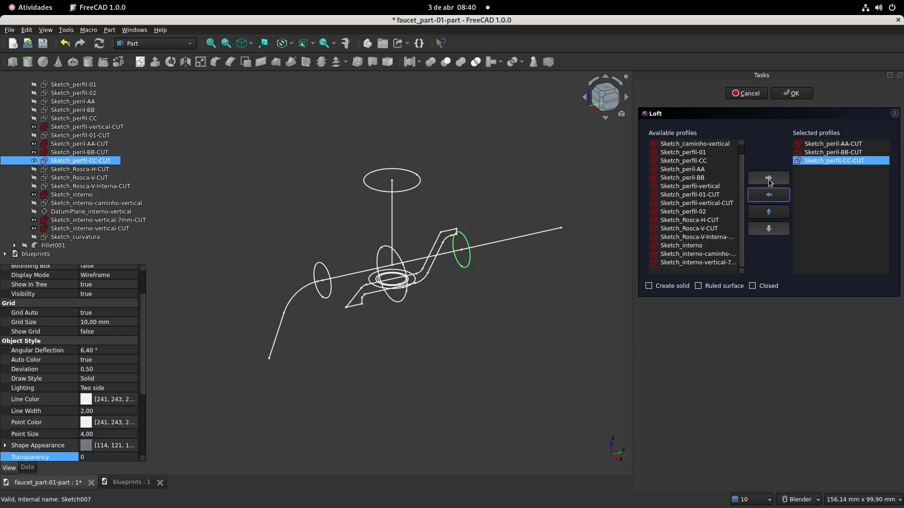
{"action": "left_click", "coordinate": [649, 286]}
{"action": "left_click", "coordinate": [795, 95]}
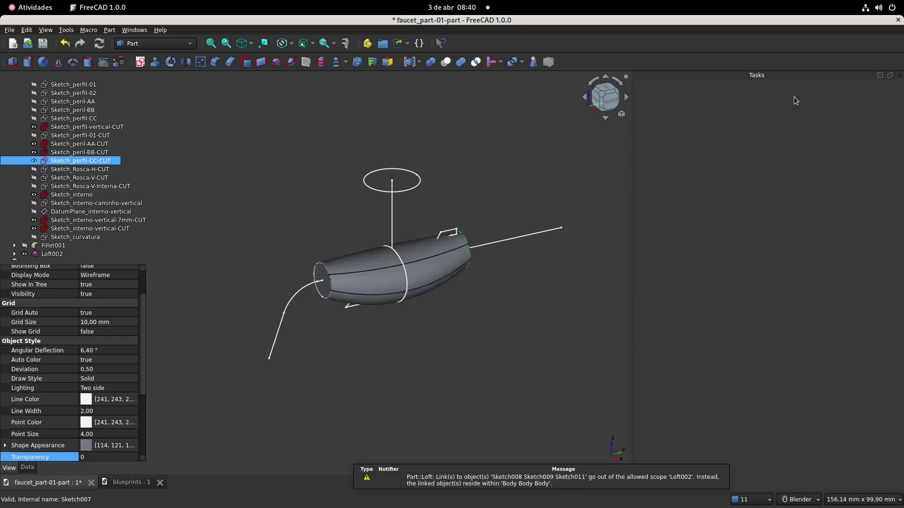
{"action": "left_click", "coordinate": [261, 159]}
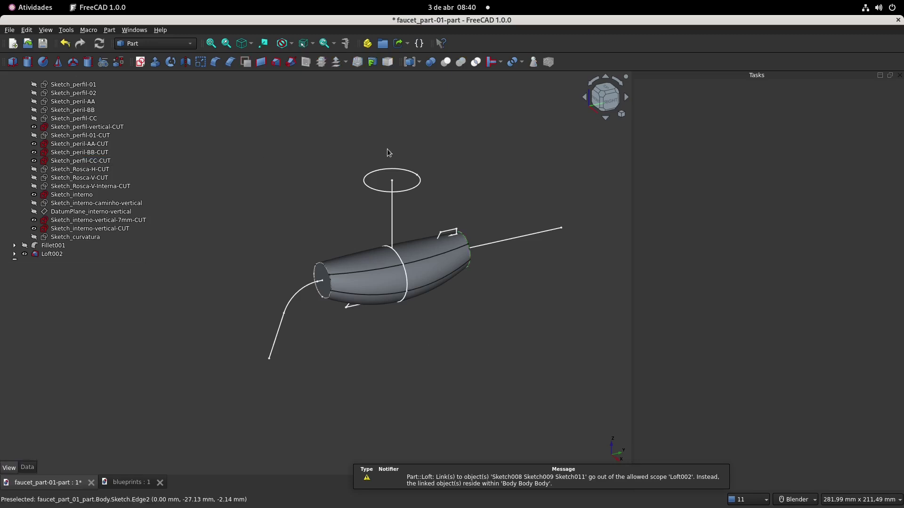
Extrude Sketch_perfil-vertical-CUT along its reversed normal as a solid reaching down into the lofted body.
{"action": "left_click", "coordinate": [367, 189]}
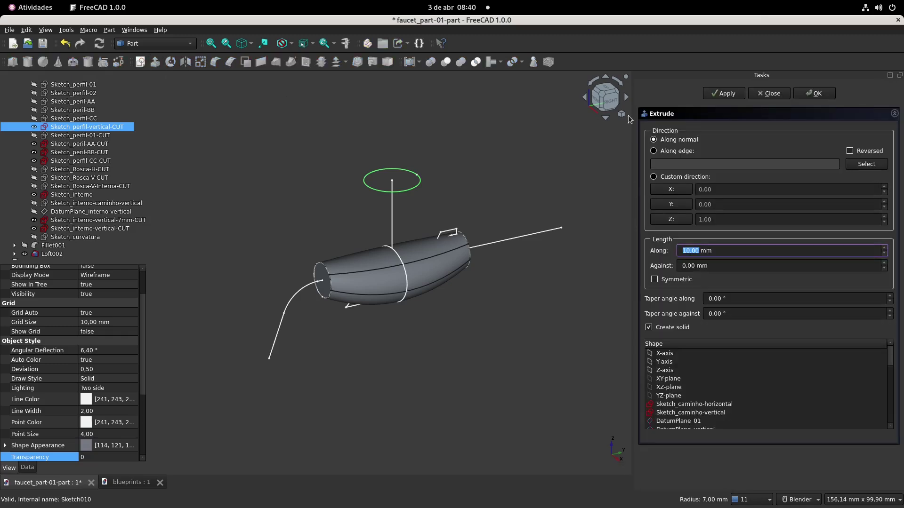
{"action": "left_click", "coordinate": [850, 151]}
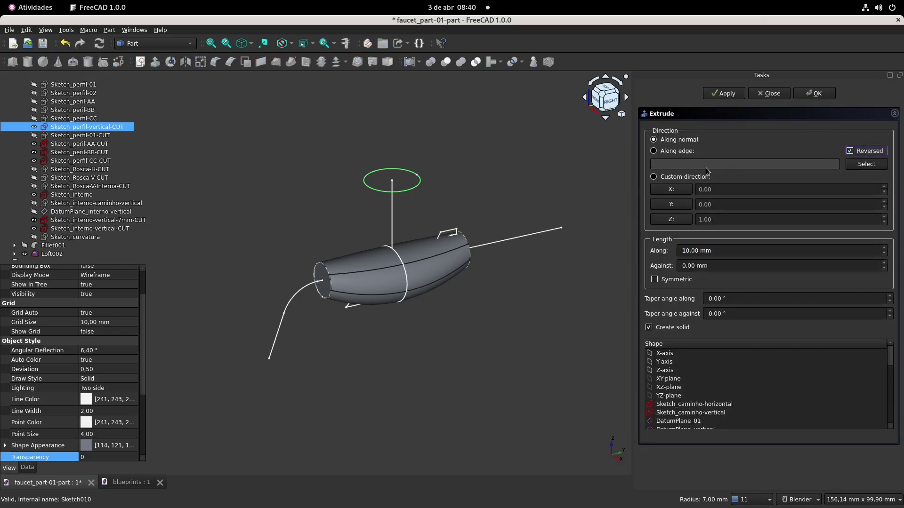
{"action": "left_click", "coordinate": [725, 252]}
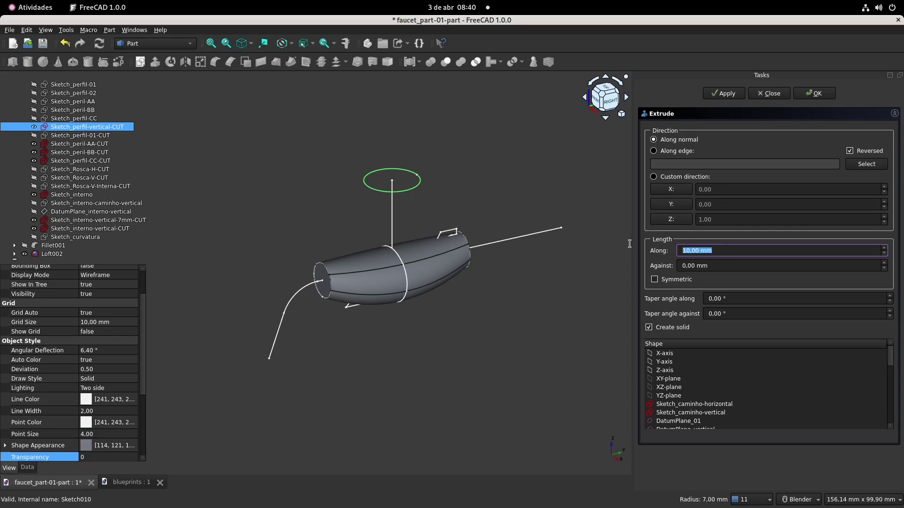
{"action": "left_click", "coordinate": [817, 93]}
{"action": "left_click", "coordinate": [304, 164]}
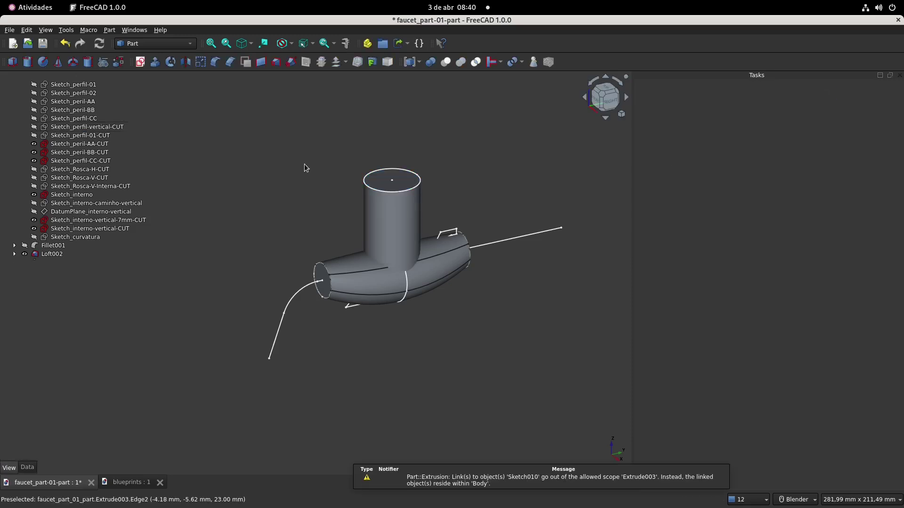
Fuse the lofted cavity body Loft002 and the vertical cylinder Extrude003 into one solid with a Boolean union.
{"action": "scroll", "coordinate": [57, 225], "scroll_direction": "down", "scroll_amount": 2}
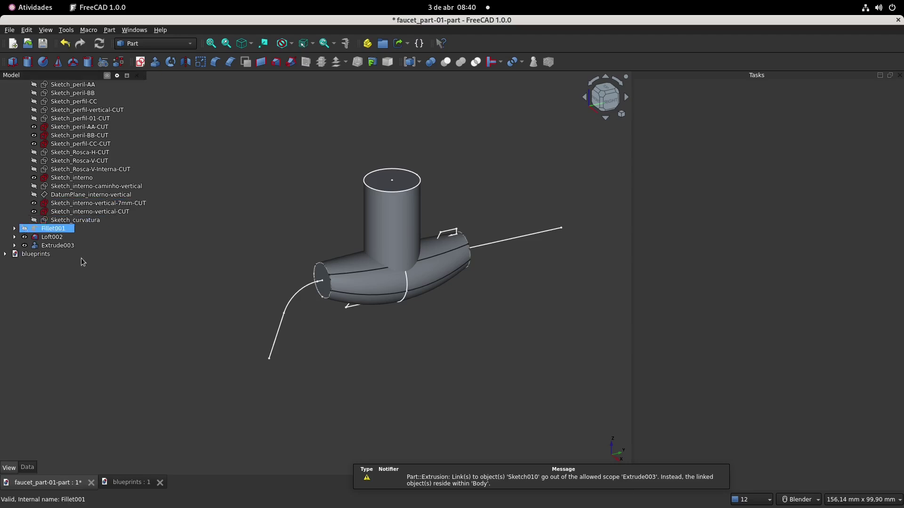
{"action": "left_click", "coordinate": [56, 238]}
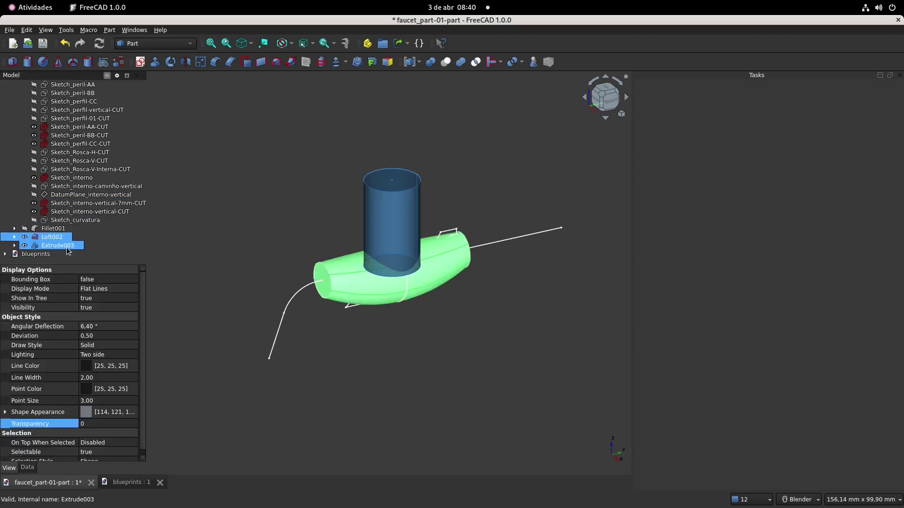
{"action": "left_click", "coordinate": [63, 247], "text": "ctrl"}
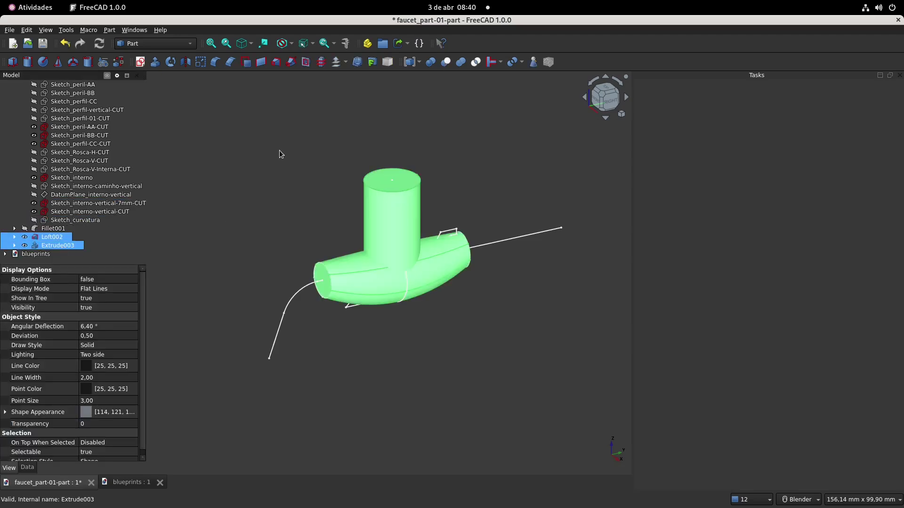
{"action": "left_click", "coordinate": [460, 62]}
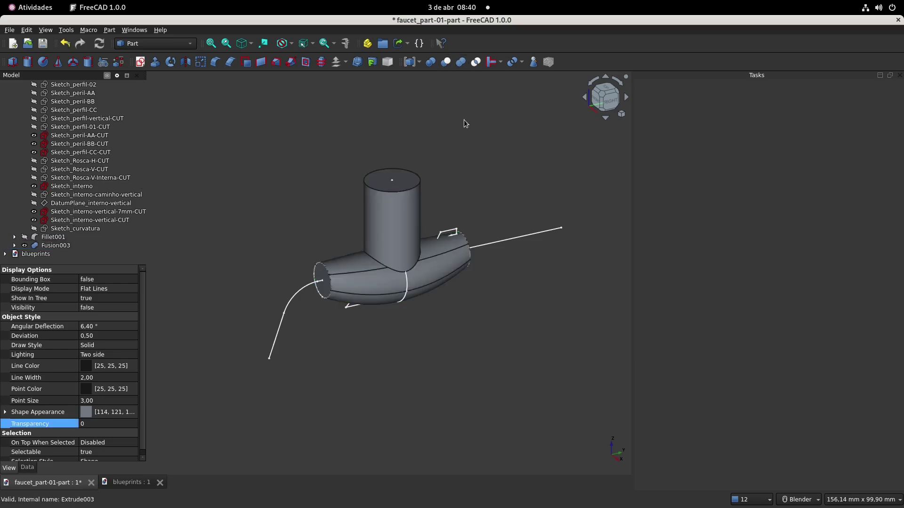
Fillet the edge where the vertical cylinder meets the lofted body with a constant 9 mm radius.
{"action": "left_click", "coordinate": [372, 263]}
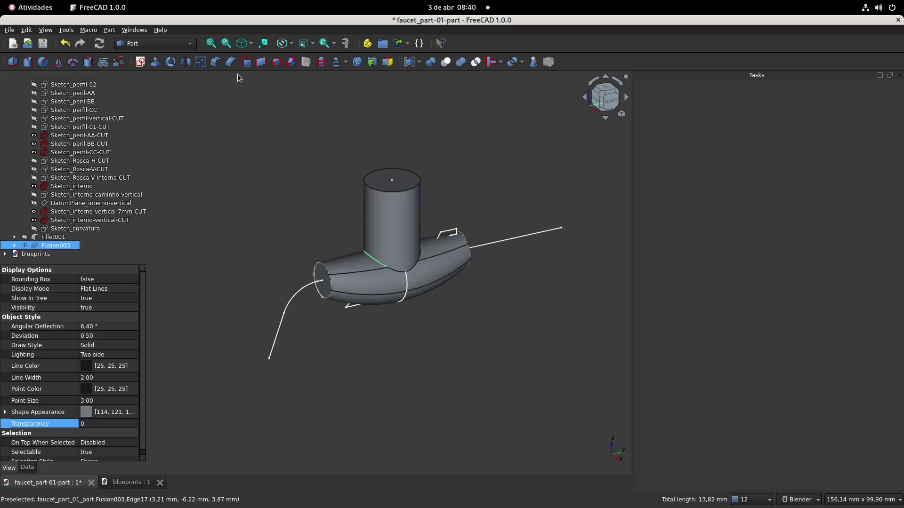
{"action": "left_click", "coordinate": [215, 62]}
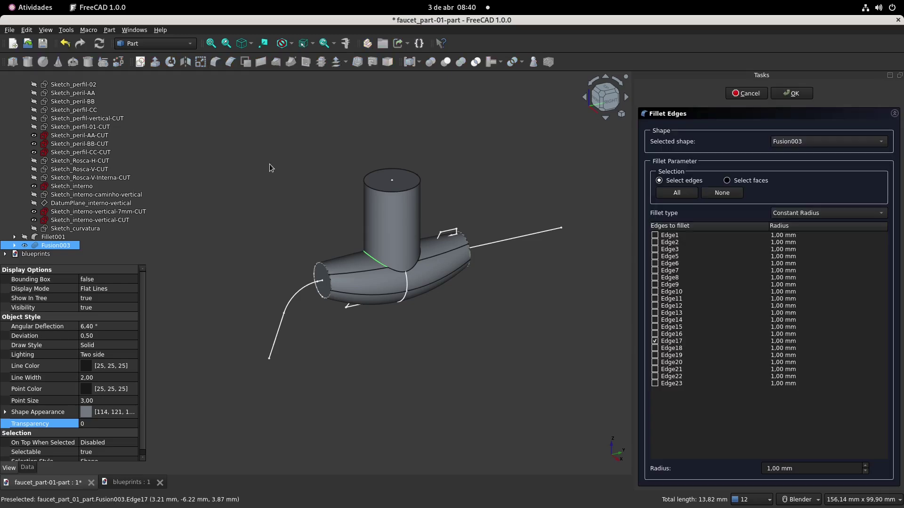
{"action": "left_click", "coordinate": [802, 470]}
{"action": "type", "text": "9"}
{"action": "left_click", "coordinate": [793, 94]}
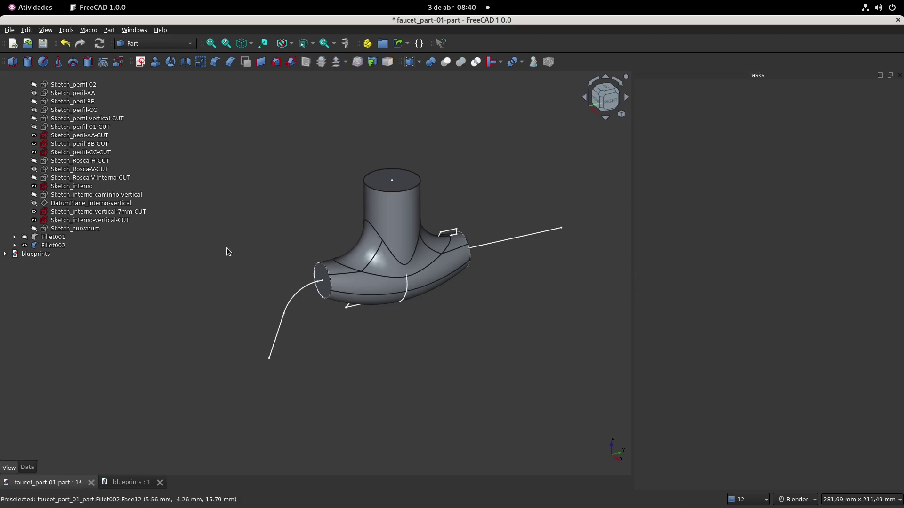
Set the transparency of the filleted cavity solid Fillet002 to 50.
{"action": "left_click", "coordinate": [56, 246]}
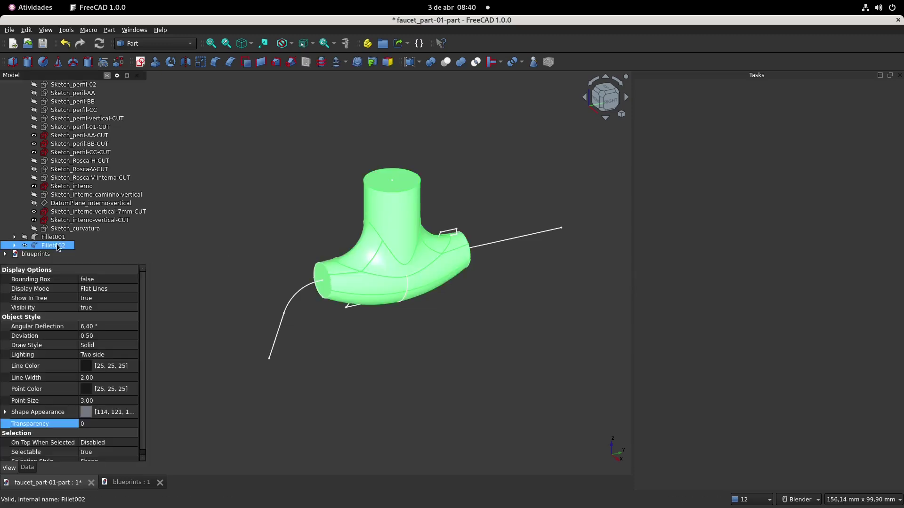
{"action": "left_click", "coordinate": [94, 424]}
{"action": "type", "text": "50"}
{"action": "key", "text": "Return"}
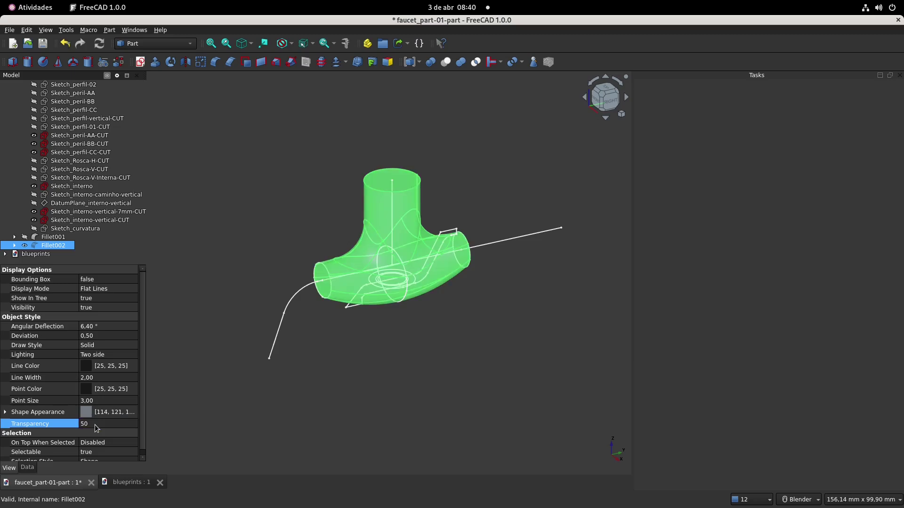
{"action": "left_click", "coordinate": [254, 229]}
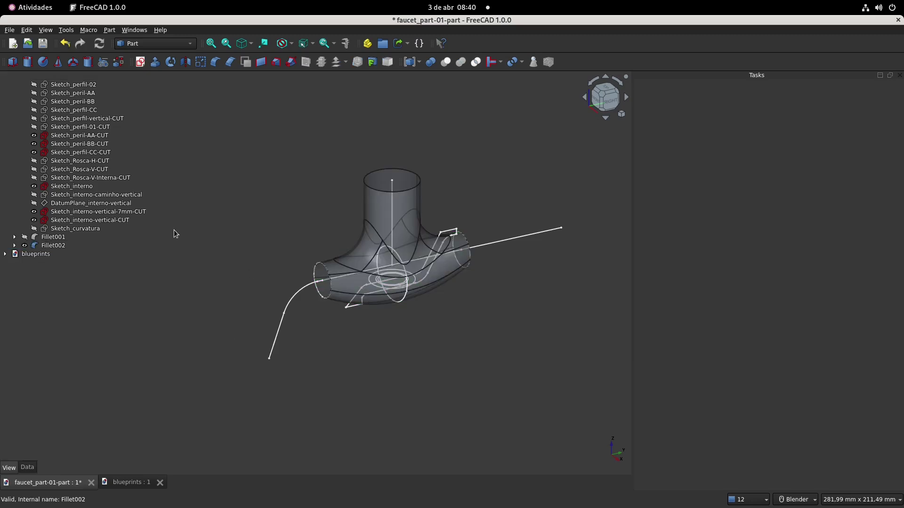
Hide the profile sketches Sketch_peril-AA-CUT, Sketch_peril-BB-CUT and Sketch_perfil-CC-CUT.
{"action": "left_click", "coordinate": [100, 136]}
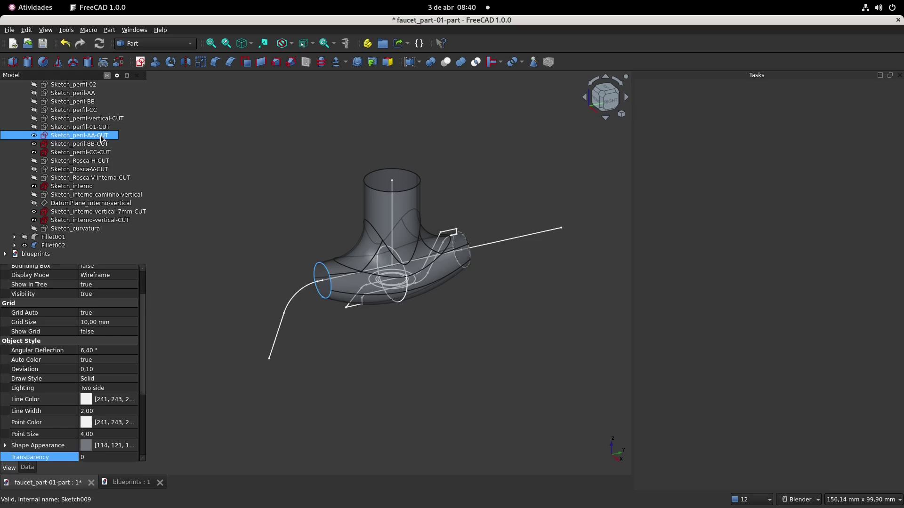
{"action": "key", "text": "space"}
{"action": "left_click", "coordinate": [99, 144]}
{"action": "key", "text": "space"}
{"action": "left_click", "coordinate": [94, 152]}
{"action": "key", "text": "space"}
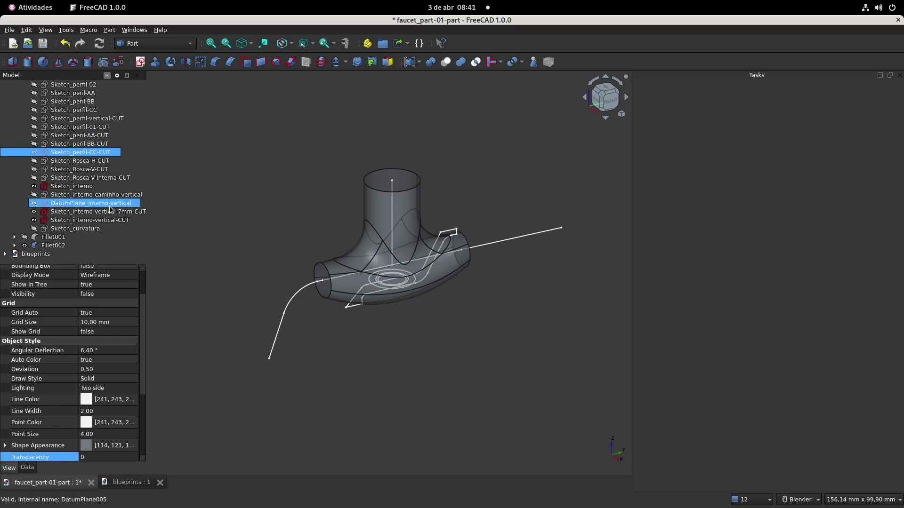
Extrude Sketch_interno symmetrically along its normal by 23 mm as a solid, and check it against the transparent cavity body.
{"action": "left_click", "coordinate": [85, 187]}
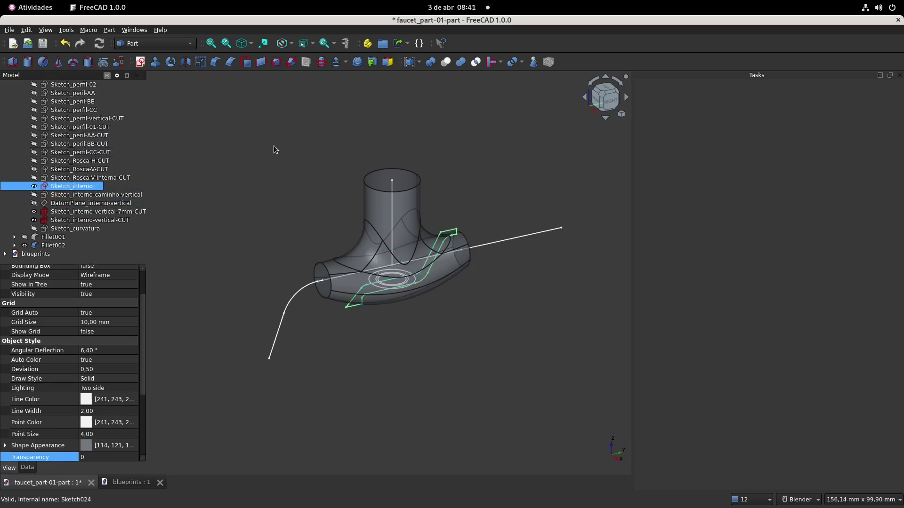
{"action": "left_click", "coordinate": [155, 63]}
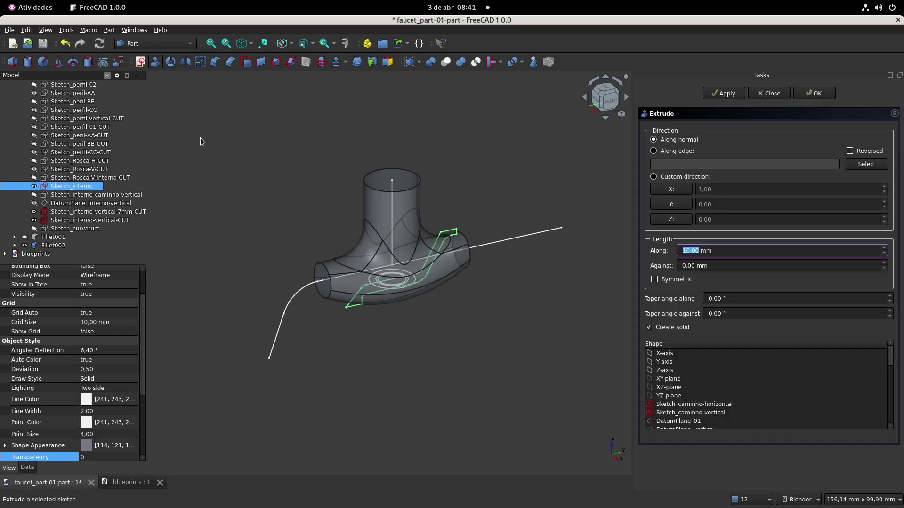
{"action": "left_click_drag", "start_coordinate": [722, 251], "coordinate": [629, 245]}
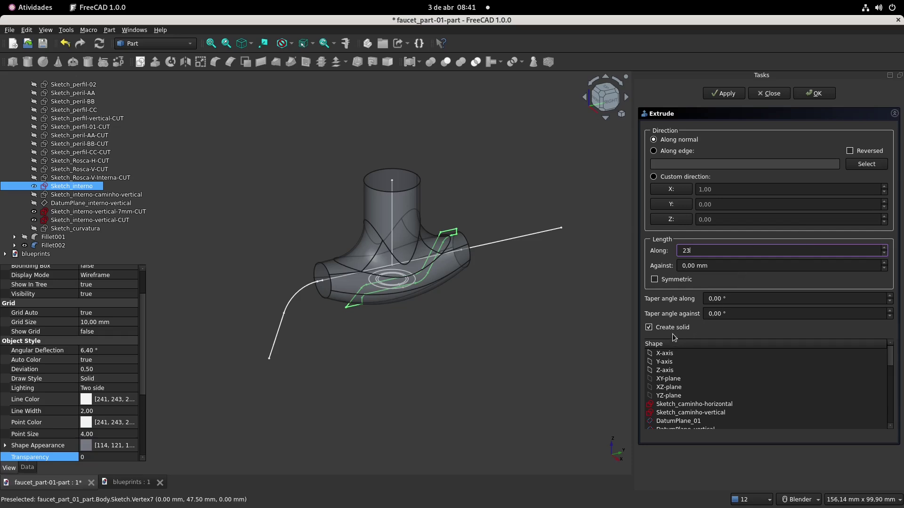
{"action": "left_click", "coordinate": [656, 280]}
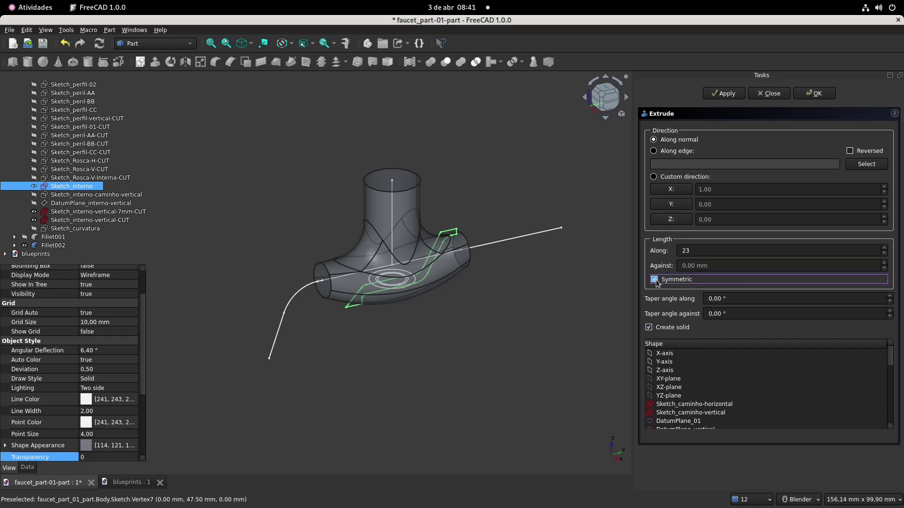
{"action": "left_click", "coordinate": [815, 93]}
{"action": "middle_click_drag", "start_coordinate": [281, 210], "coordinate": [333, 217]}
{"action": "scroll", "coordinate": [461, 228], "scroll_direction": "up", "scroll_amount": 3}
{"action": "middle_click_drag", "start_coordinate": [461, 228], "coordinate": [424, 279], "text": "shift"}
{"action": "scroll", "coordinate": [461, 270], "scroll_direction": "down", "scroll_amount": 1}
{"action": "scroll", "coordinate": [416, 268], "scroll_direction": "down", "scroll_amount": 1}
{"action": "left_click", "coordinate": [263, 184]}
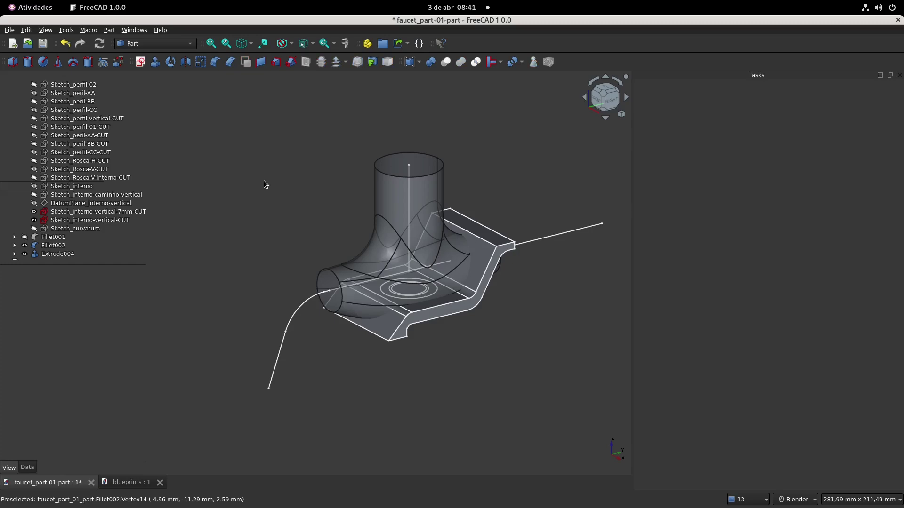
Hide the transparent cavity solid Fillet002 to expose the extruded internal partition and its circular sketches.
{"action": "left_click", "coordinate": [74, 255]}
{"action": "left_click", "coordinate": [58, 247]}
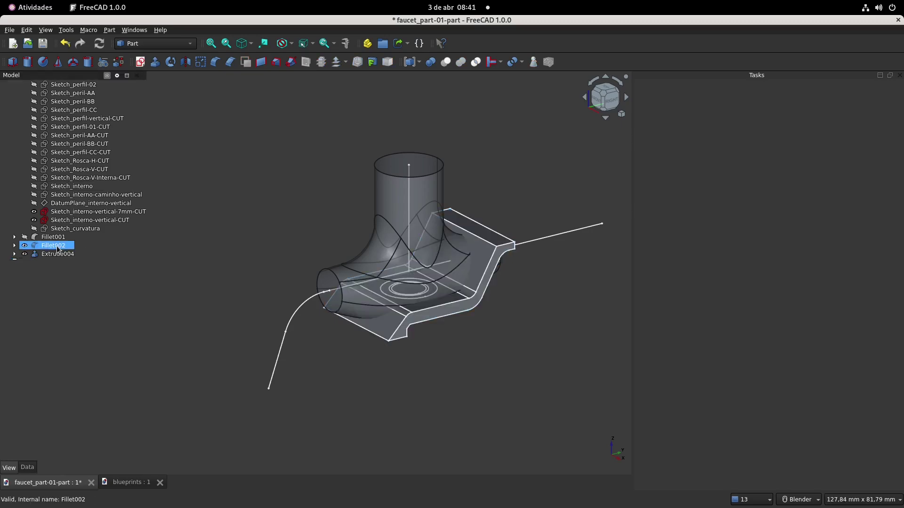
{"action": "key", "text": "space"}
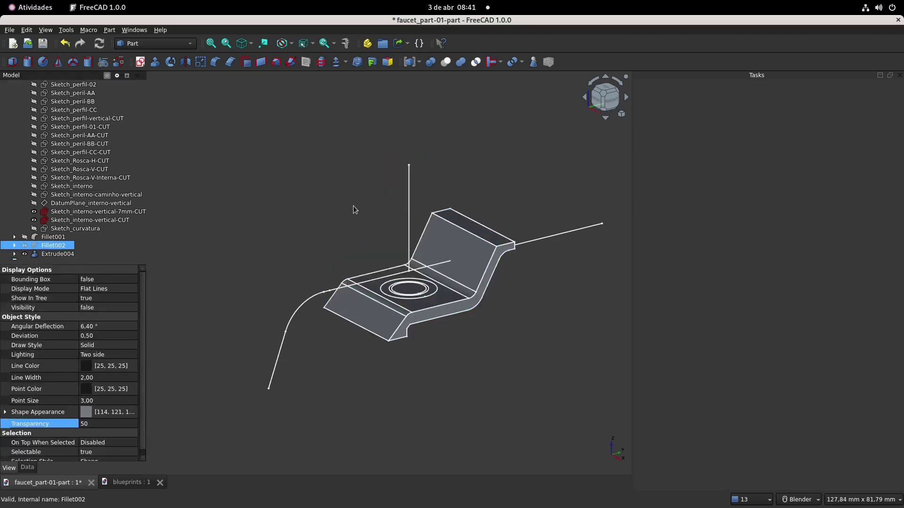
{"action": "left_click", "coordinate": [357, 227]}
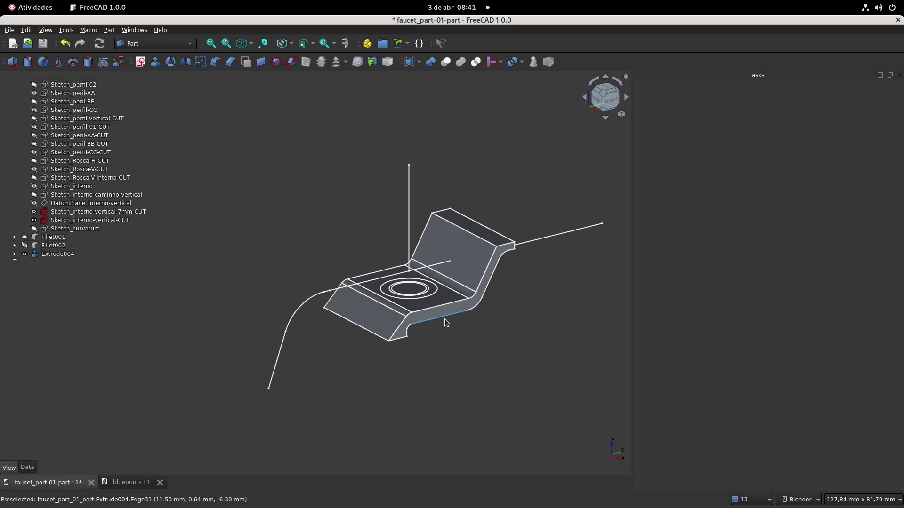
{"action": "scroll", "coordinate": [447, 323], "scroll_direction": "up", "scroll_amount": 1}
{"action": "middle_click_drag", "start_coordinate": [419, 305], "coordinate": [417, 320]}
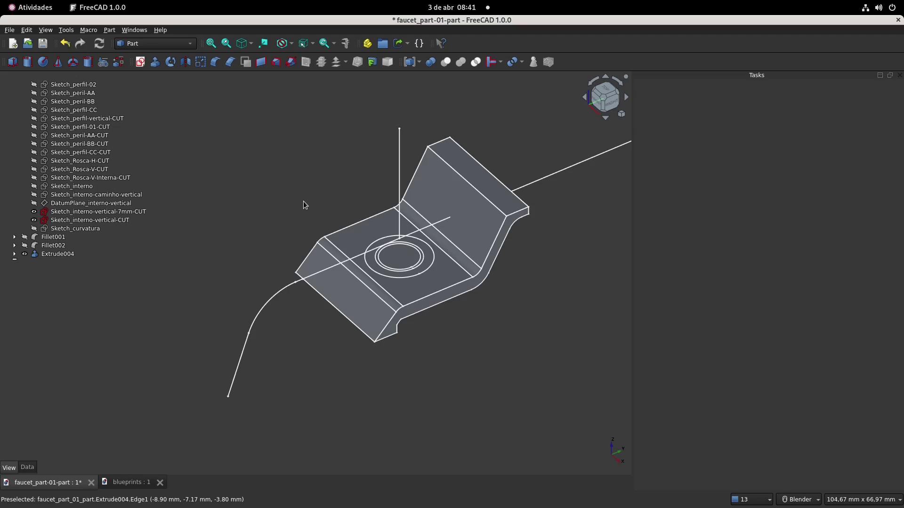
Extrude Sketch_interno-vertical-7mm-CUT along its reversed normal as a solid passing down through the internal partition.
{"action": "left_click", "coordinate": [137, 212]}
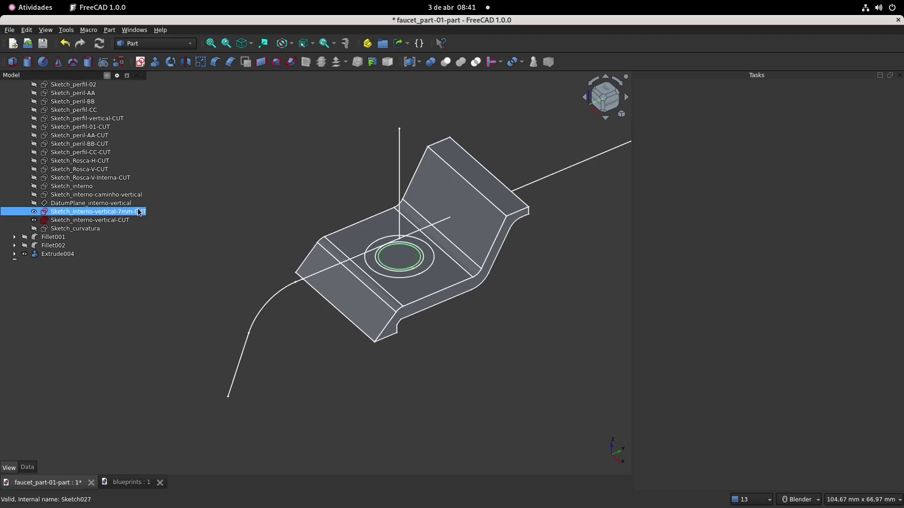
{"action": "middle_click_drag", "start_coordinate": [245, 198], "coordinate": [329, 221]}
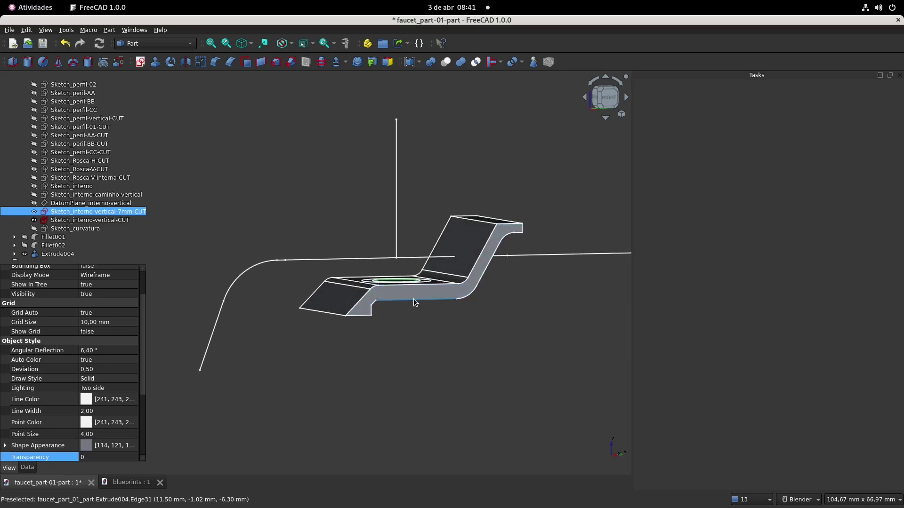
{"action": "middle_click_drag", "start_coordinate": [288, 197], "coordinate": [327, 226]}
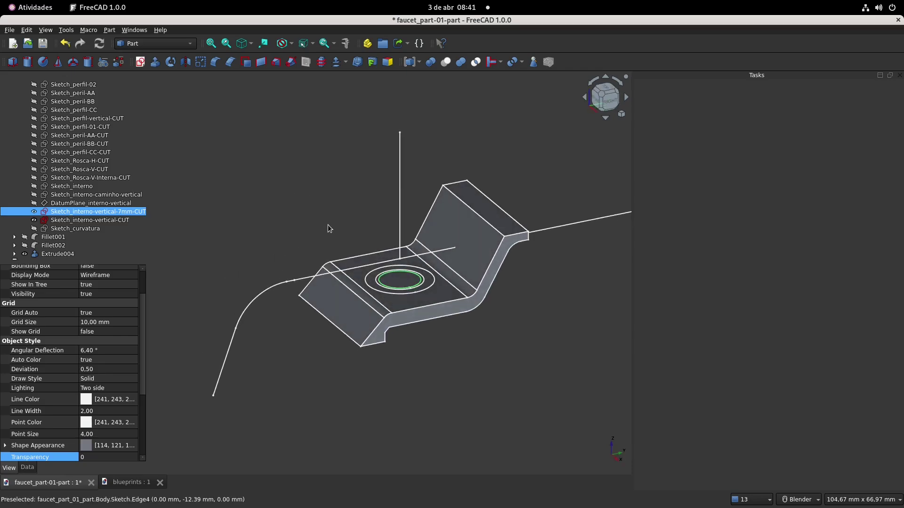
{"action": "key", "text": "3"}
{"action": "scroll", "coordinate": [384, 288], "scroll_direction": "up", "scroll_amount": 5}
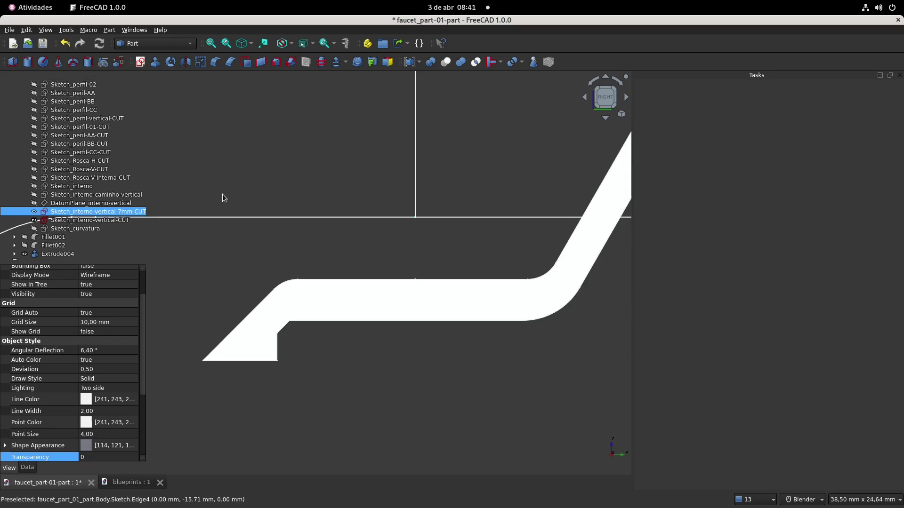
{"action": "left_click", "coordinate": [155, 62]}
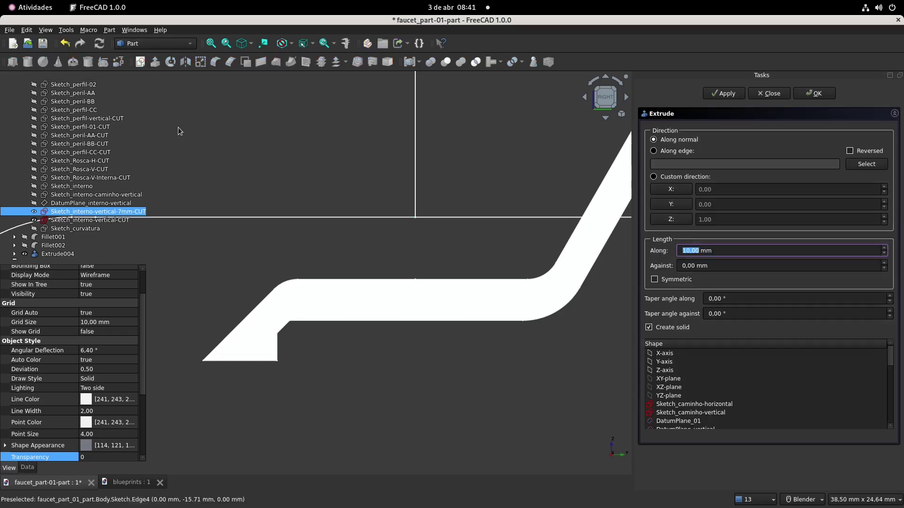
{"action": "left_click", "coordinate": [850, 151]}
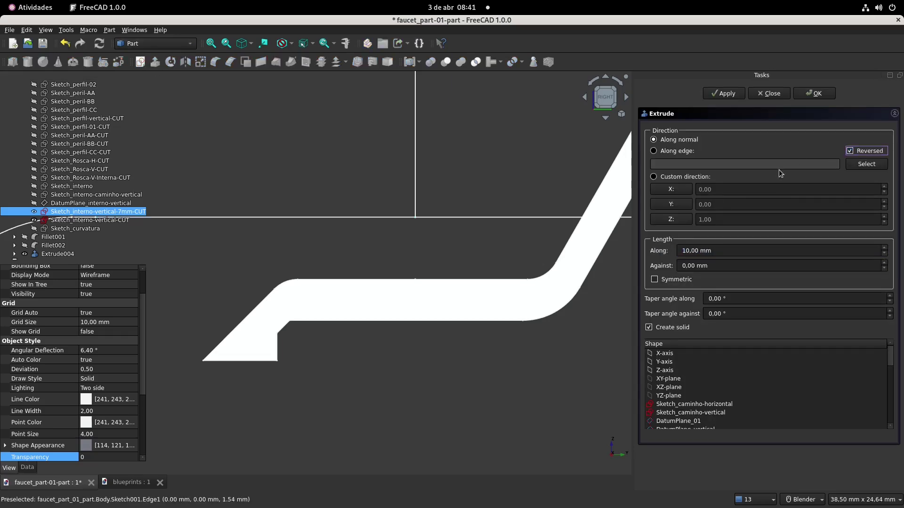
{"action": "left_click", "coordinate": [731, 254]}
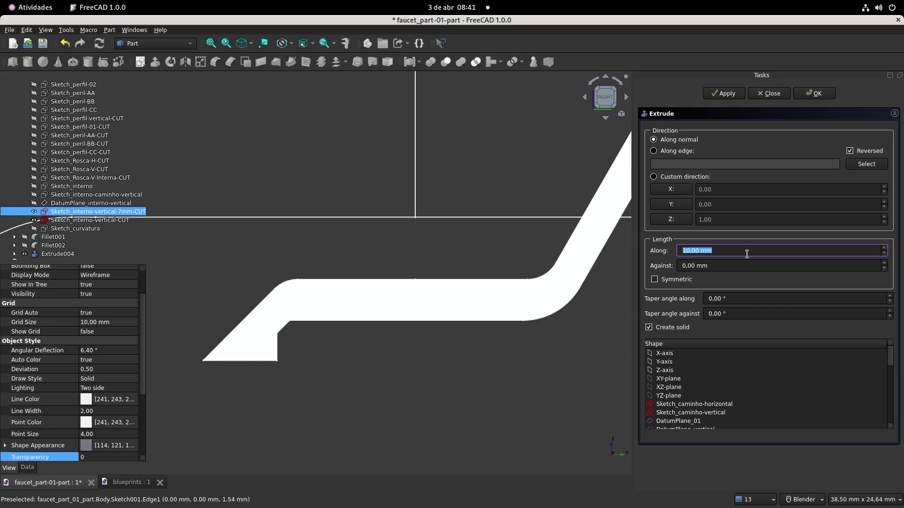
{"action": "left_click", "coordinate": [814, 94]}
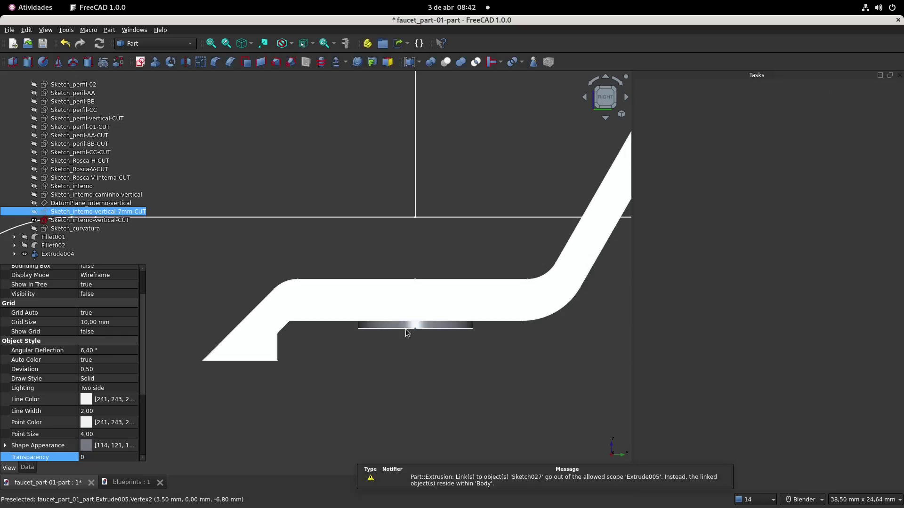
{"action": "left_click", "coordinate": [615, 88]}
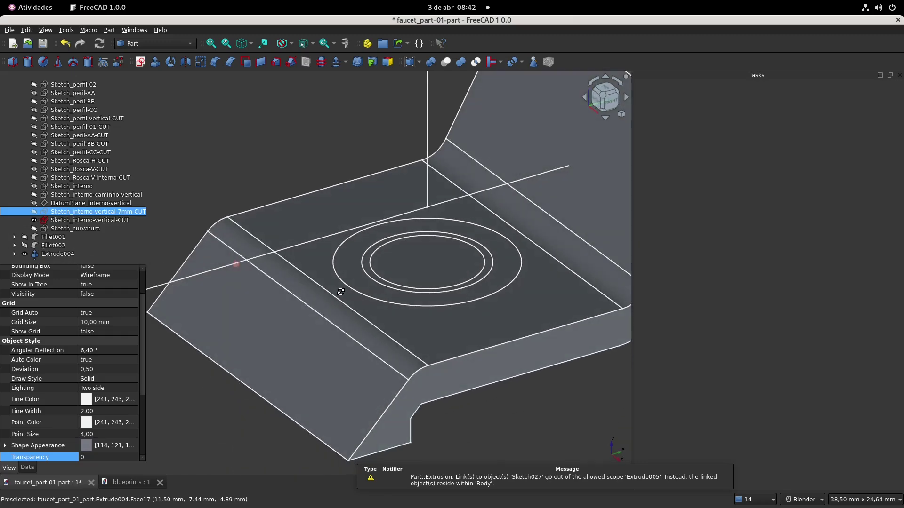
Select Sketch_interno-vertical-CUT and examine section B-B in the blueprints document for its ring dimensions and depth, returning to the faucet part.
{"action": "left_click", "coordinate": [117, 221]}
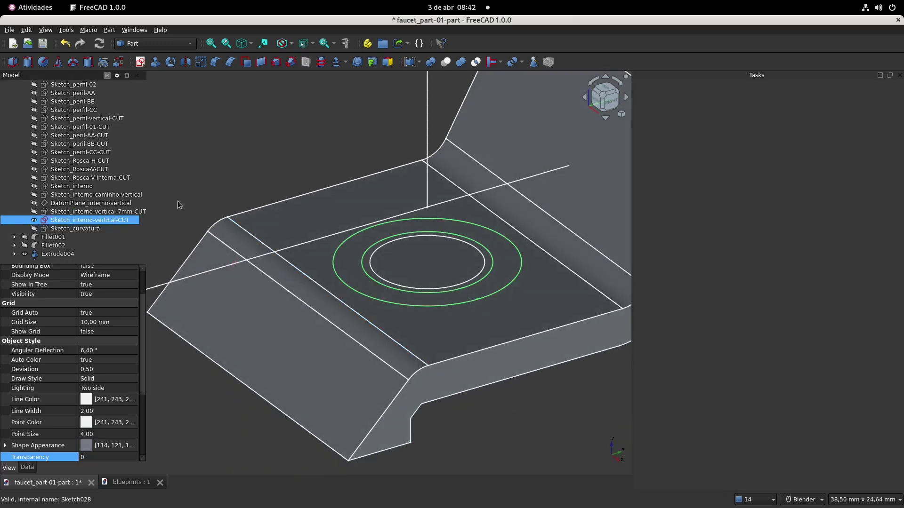
{"action": "left_click", "coordinate": [129, 479]}
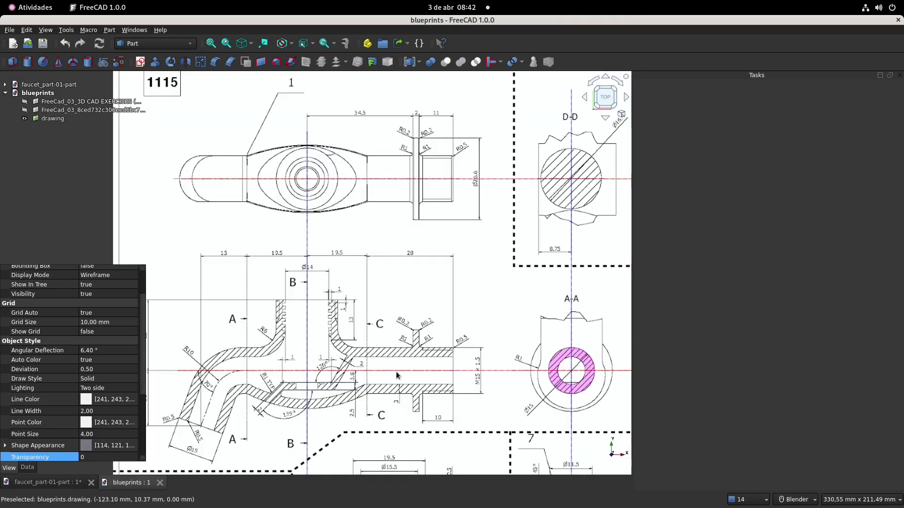
{"action": "middle_click_drag", "start_coordinate": [552, 324], "coordinate": [314, 272], "text": "shift"}
{"action": "scroll", "coordinate": [458, 332], "scroll_direction": "up", "scroll_amount": 3}
{"action": "scroll", "coordinate": [459, 332], "scroll_direction": "up", "scroll_amount": 1}
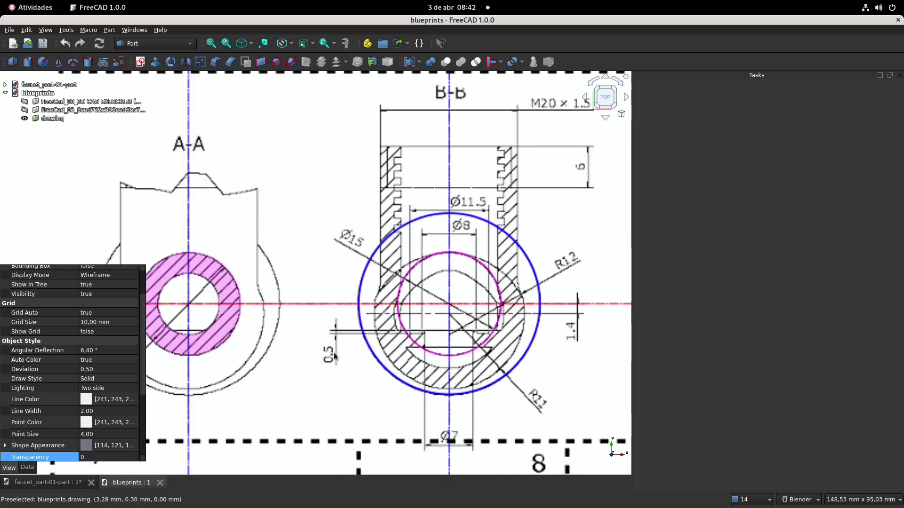
{"action": "left_click", "coordinate": [65, 484]}
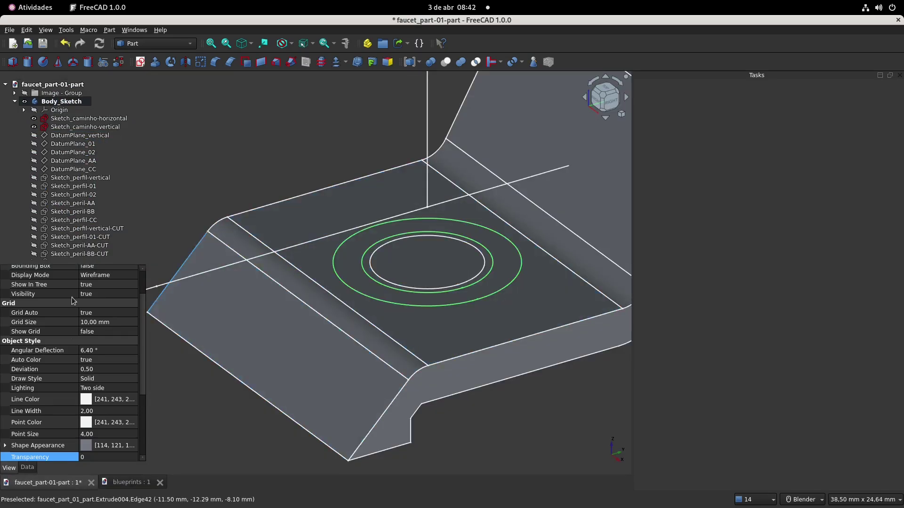
{"action": "scroll", "coordinate": [84, 196], "scroll_direction": "down", "scroll_amount": 5}
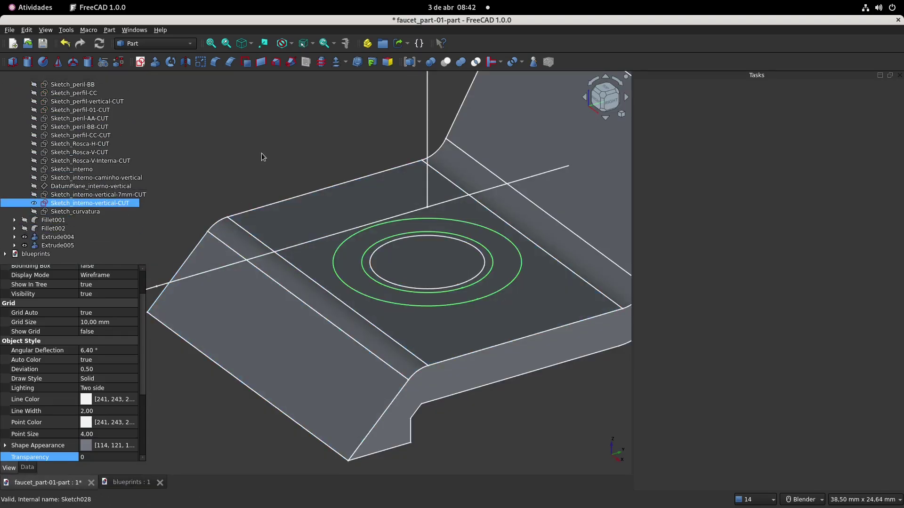
Extrude Sketch_interno-vertical-CUT along its reversed normal by 0.5 mm as a solid ring in the partition.
{"action": "left_click", "coordinate": [155, 63]}
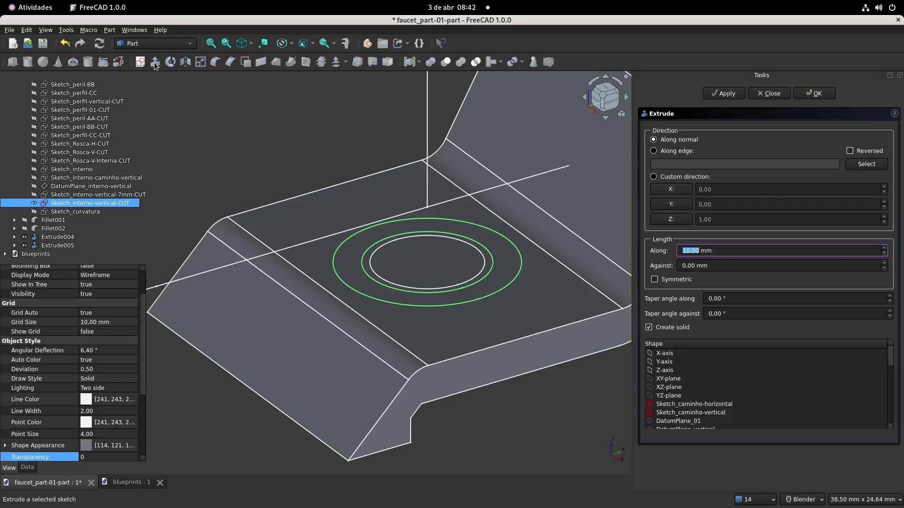
{"action": "left_click", "coordinate": [850, 151]}
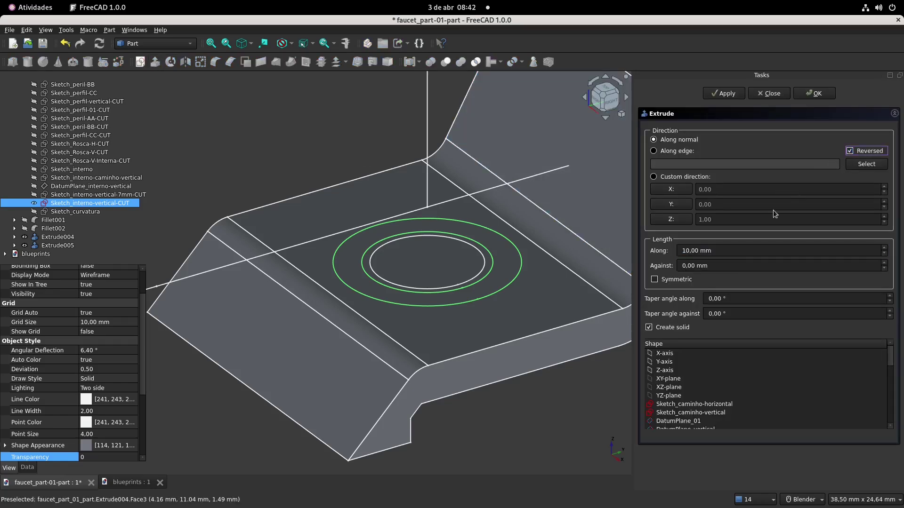
{"action": "left_click", "coordinate": [729, 250]}
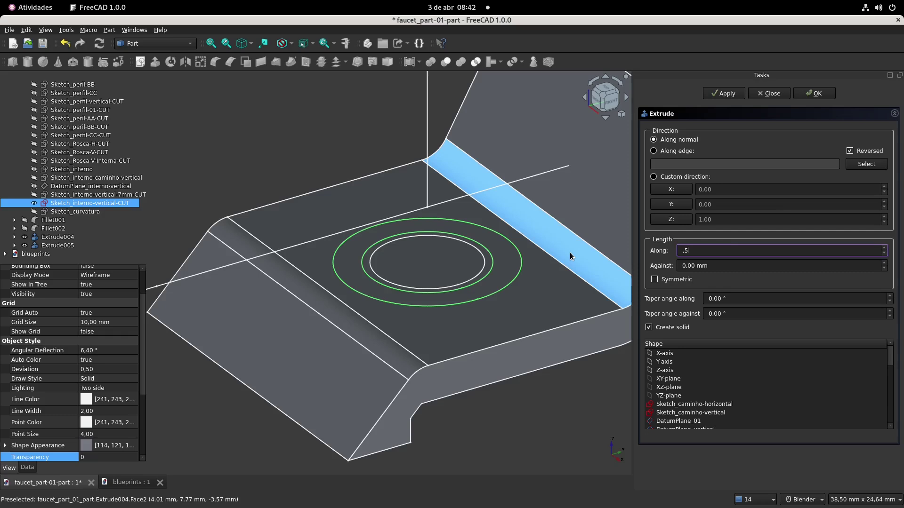
{"action": "left_click", "coordinate": [815, 94]}
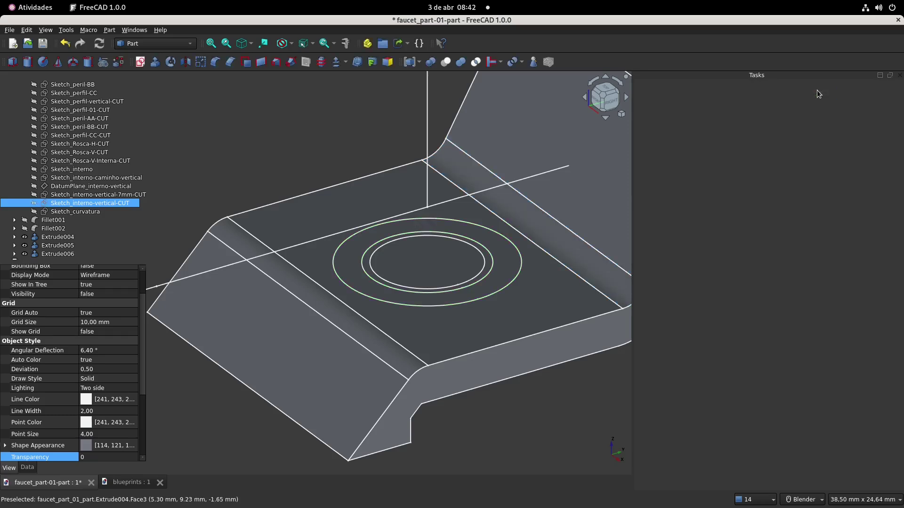
{"action": "left_click", "coordinate": [241, 152]}
Set the transparency of the internal partition Extrude004 to 20 to reveal the solids inside it.
{"action": "left_click", "coordinate": [70, 228]}
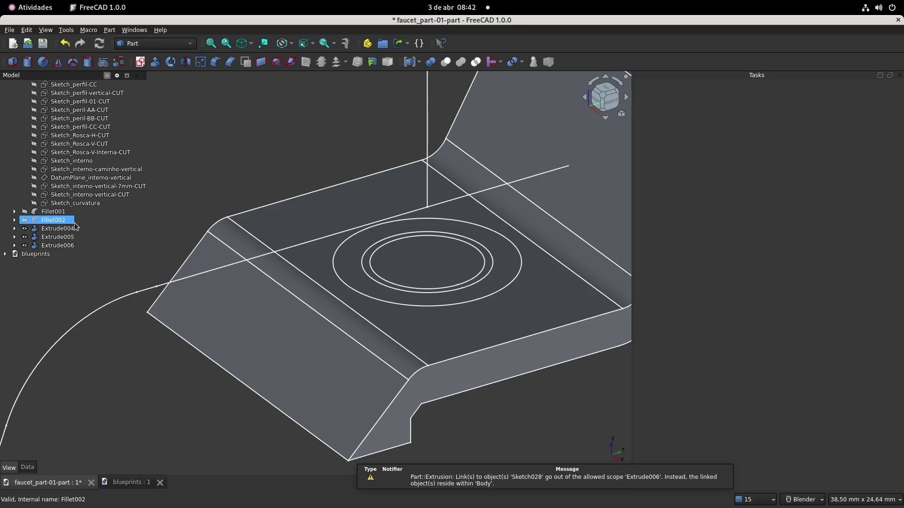
{"action": "left_click", "coordinate": [70, 228]}
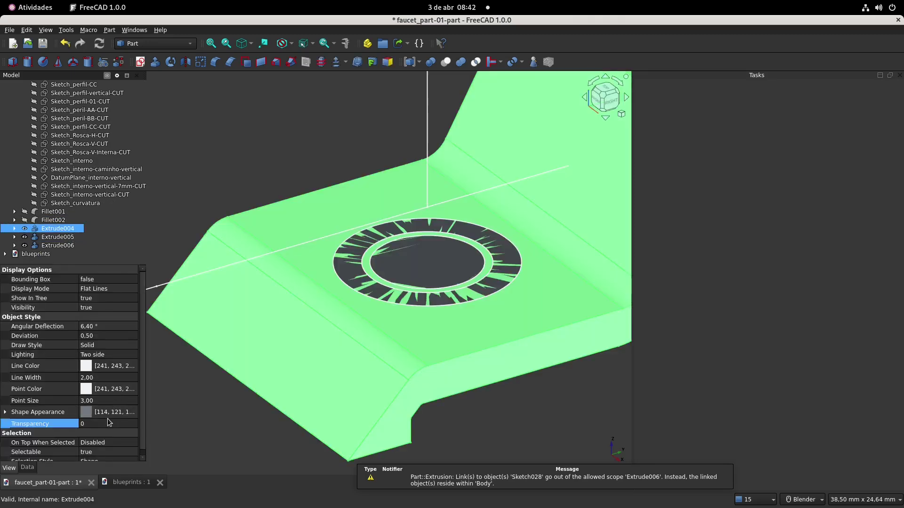
{"action": "left_click", "coordinate": [109, 426]}
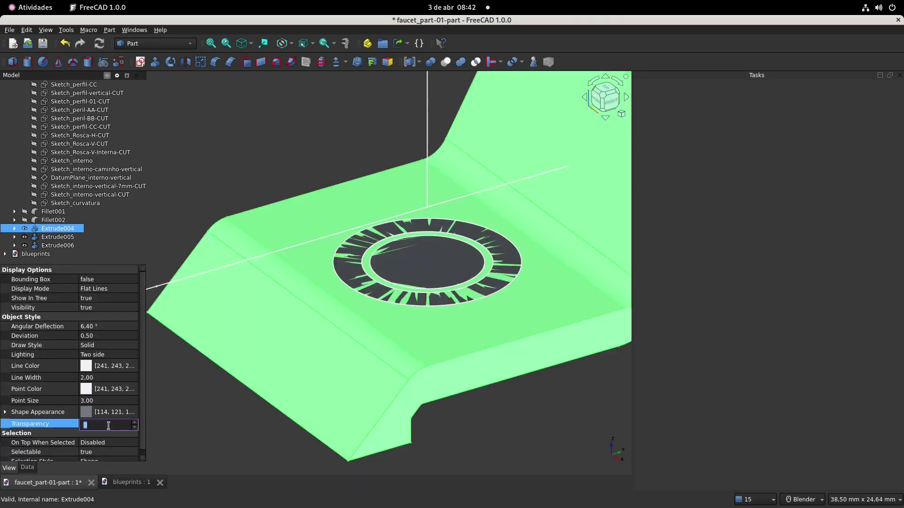
{"action": "type", "text": "20"}
{"action": "key", "text": "Return"}
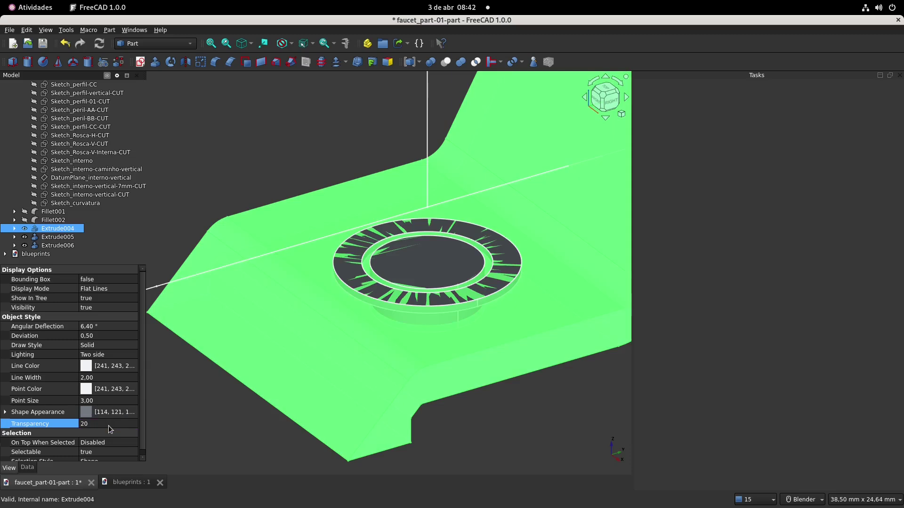
{"action": "left_click", "coordinate": [307, 131]}
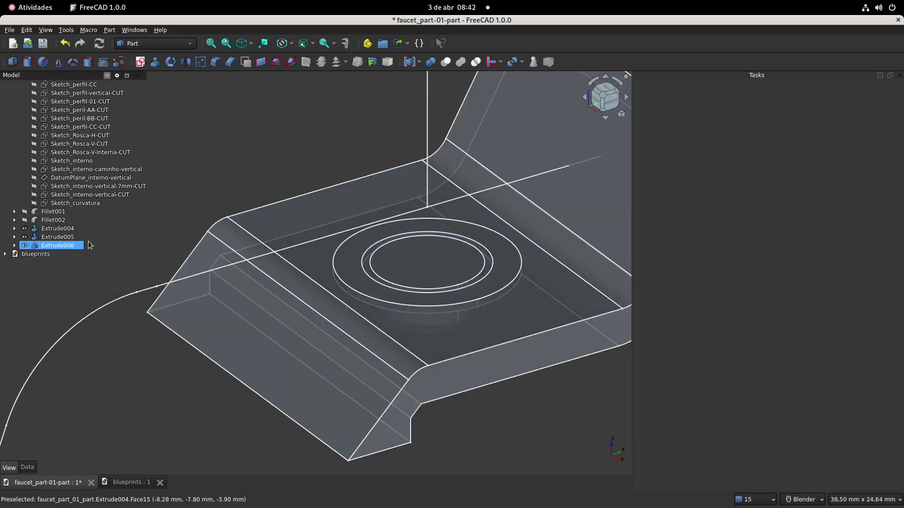
Cut the cylindrical solid Extrude005 out of the internal partition Extrude004.
{"action": "left_click", "coordinate": [66, 246]}
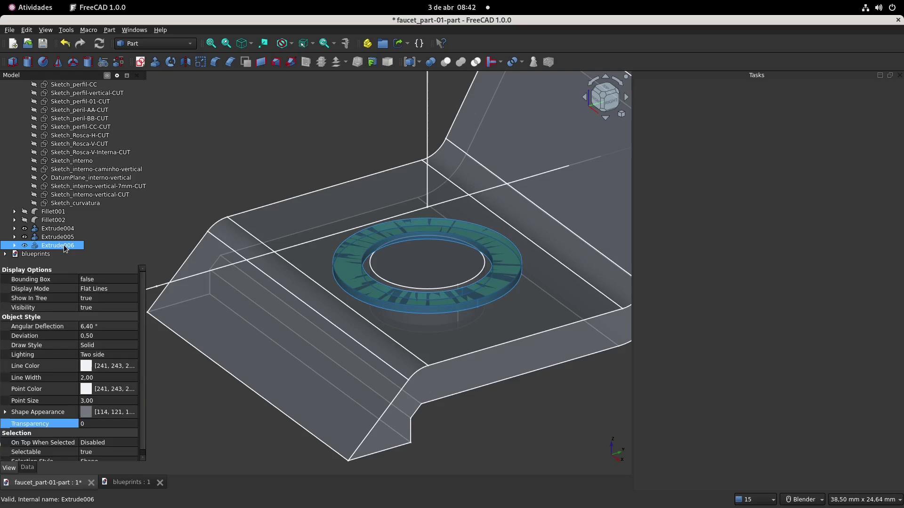
{"action": "left_click", "coordinate": [66, 230]}
{"action": "scroll", "coordinate": [215, 156], "scroll_direction": "up", "scroll_amount": 3}
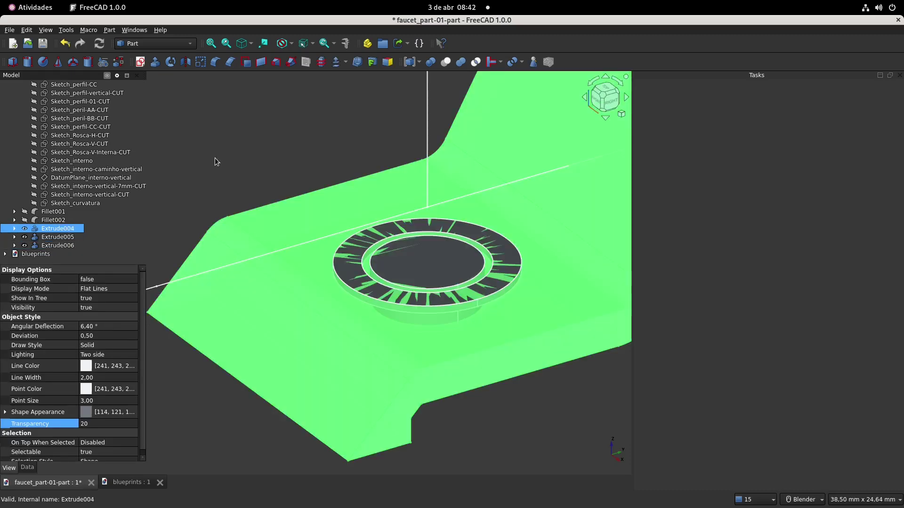
{"action": "scroll", "coordinate": [244, 208], "scroll_direction": "down", "scroll_amount": 5}
{"action": "middle_click_drag", "start_coordinate": [244, 208], "coordinate": [372, 244]}
{"action": "left_click", "coordinate": [66, 238], "text": "ctrl"}
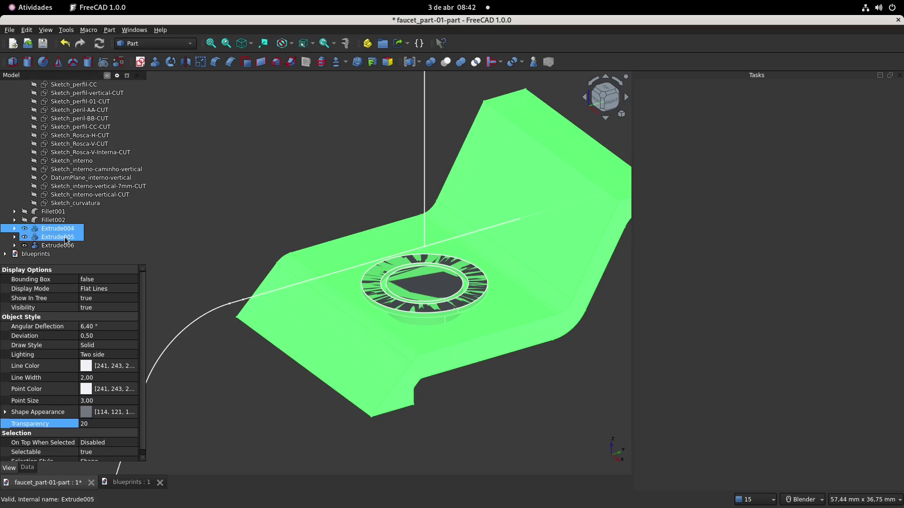
{"action": "key", "text": "space"}
{"action": "middle_click_drag", "start_coordinate": [290, 201], "coordinate": [394, 290]}
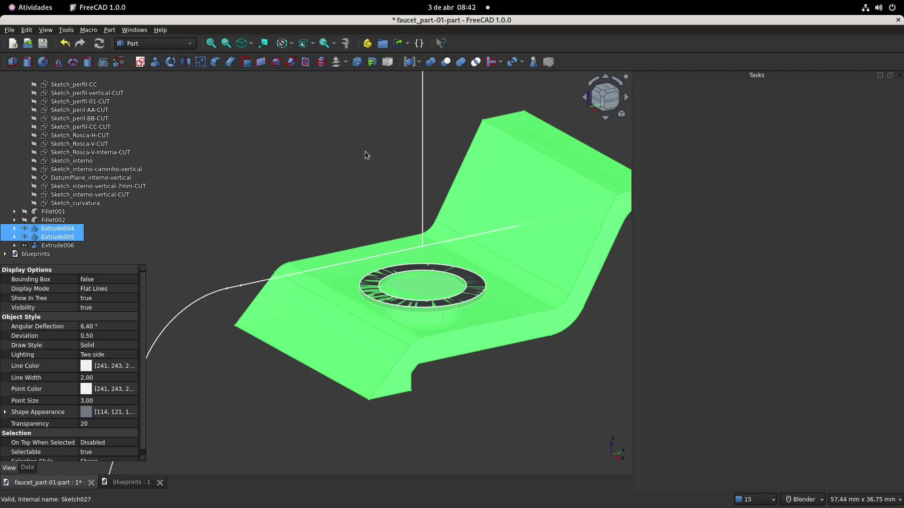
{"action": "left_click", "coordinate": [446, 63]}
{"action": "middle_click_drag", "start_coordinate": [336, 140], "coordinate": [339, 142]}
Cut the shallow ring Extrude006 out of the drilled partition Cut003 to form the groove around its hole.
{"action": "left_click", "coordinate": [50, 245]}
{"action": "left_click", "coordinate": [57, 246]}
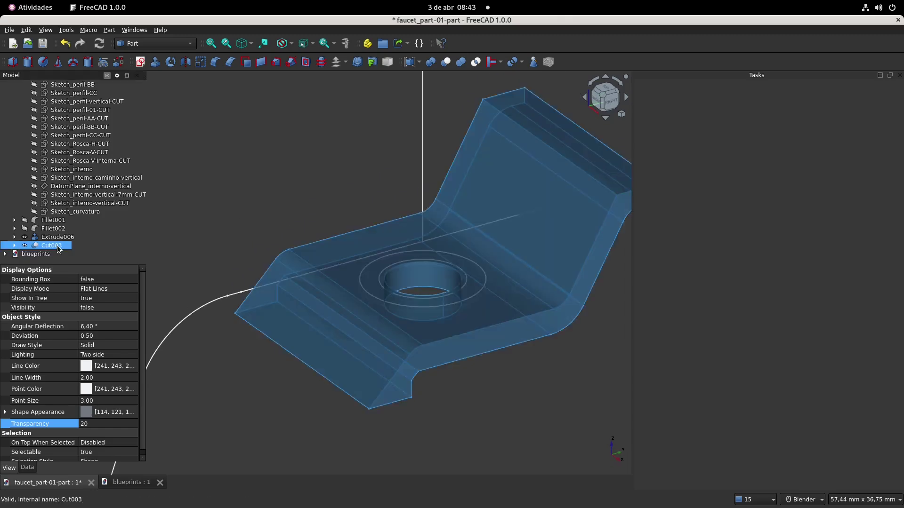
{"action": "left_click", "coordinate": [58, 237], "text": "ctrl"}
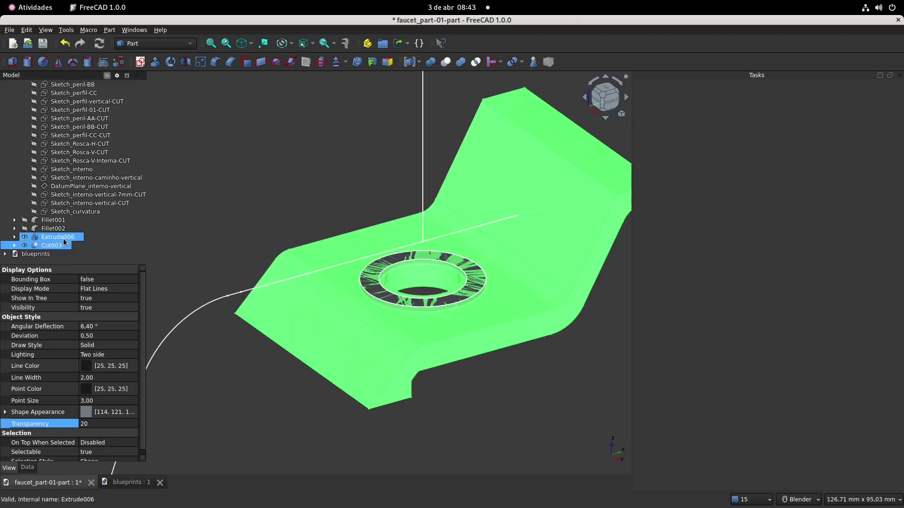
{"action": "left_click", "coordinate": [445, 62]}
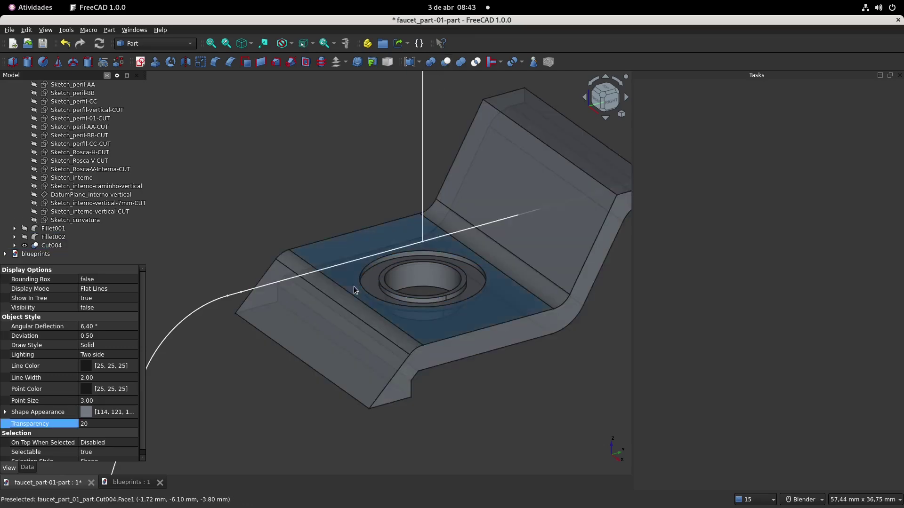
Show the cavity solid Fillet002 and create its Intersection with the grooved partition Cut004.
{"action": "left_click", "coordinate": [57, 238]}
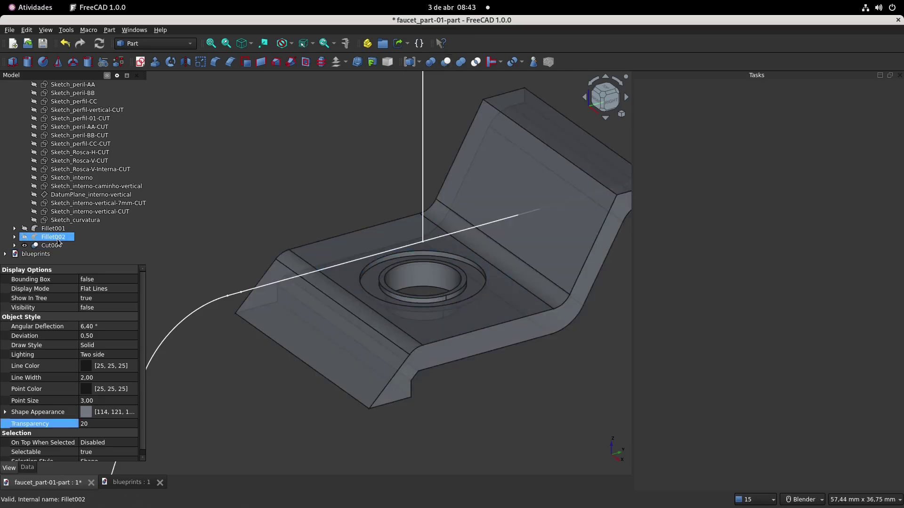
{"action": "key", "text": "space"}
{"action": "scroll", "coordinate": [400, 287], "scroll_direction": "down", "scroll_amount": 3}
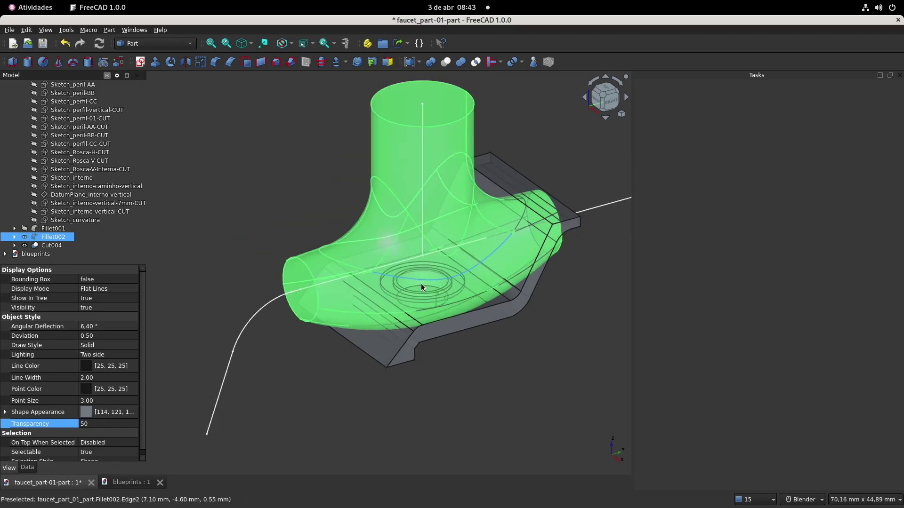
{"action": "middle_click_drag", "start_coordinate": [371, 294], "coordinate": [343, 295]}
{"action": "left_click", "coordinate": [56, 245]}
{"action": "left_click", "coordinate": [62, 239], "text": "ctrl"}
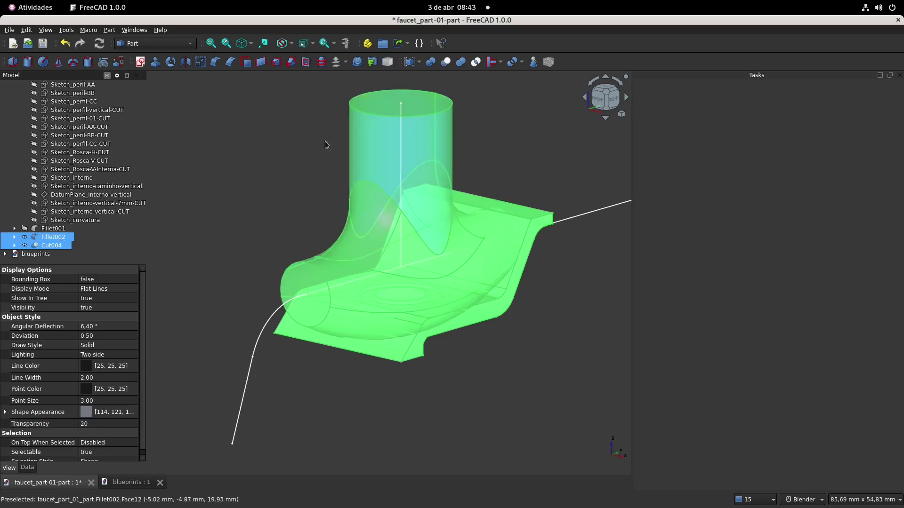
{"action": "left_click", "coordinate": [476, 62]}
{"action": "mouse_move", "coordinate": [308, 177]}
{"action": "middle_mouse_down"}
{"action": "mouse_move", "coordinate": [317, 236]}
{"action": "mouse_move", "coordinate": [309, 182]}
{"action": "middle_mouse_up"}
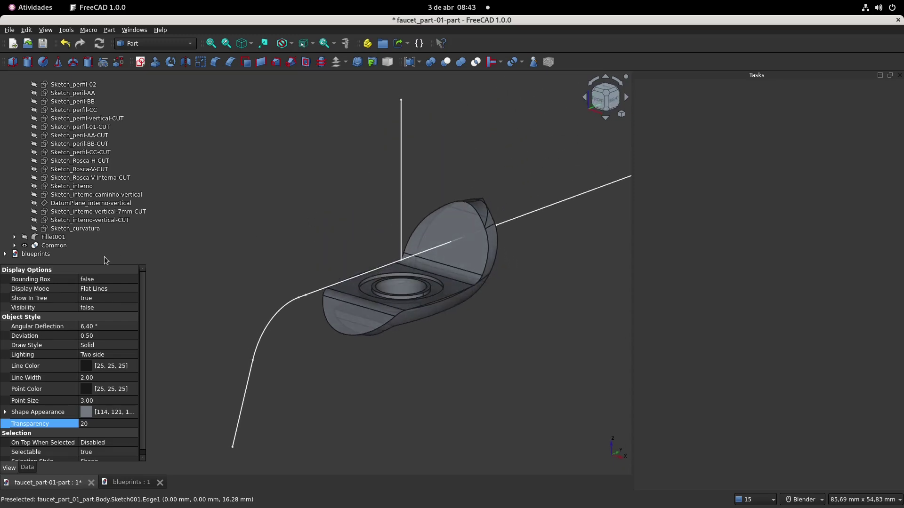
Show the outer faucet body Fillet001 and fuse it with the intersected partition Common using Union.
{"action": "left_click", "coordinate": [55, 237]}
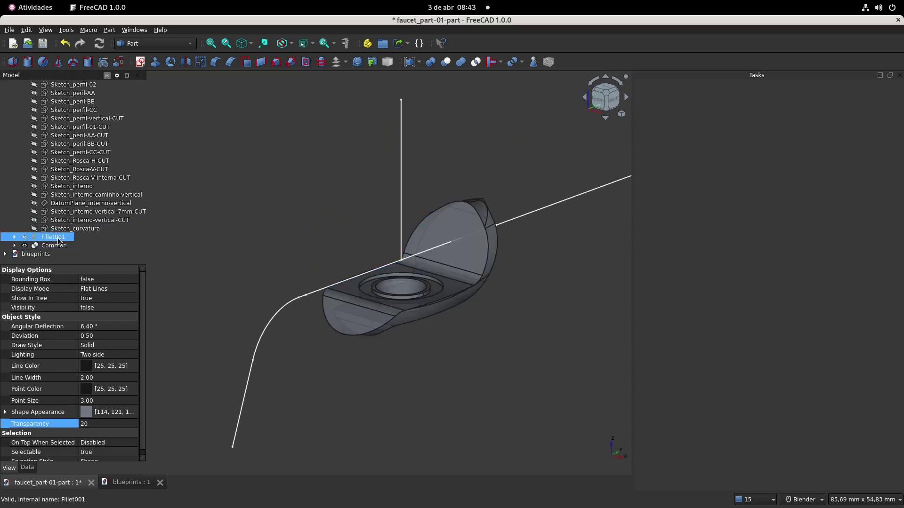
{"action": "key", "text": "space"}
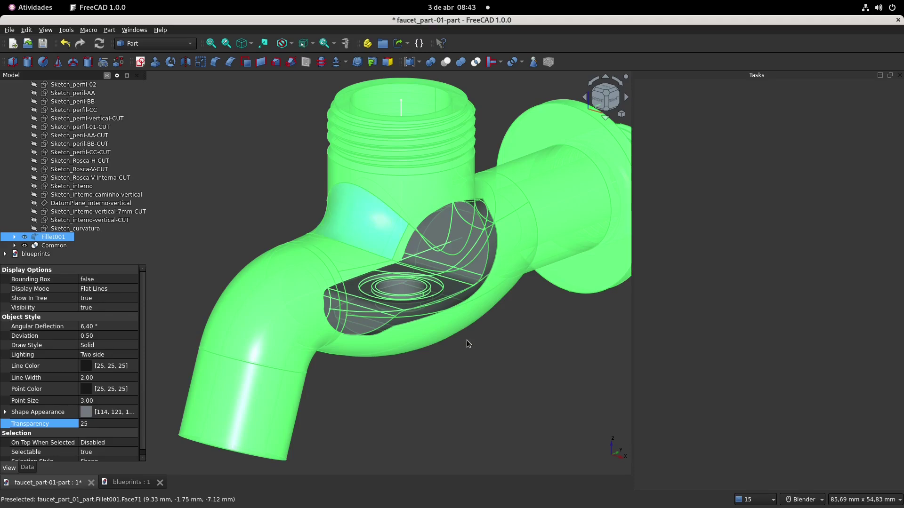
{"action": "scroll", "coordinate": [467, 339], "scroll_direction": "down", "scroll_amount": 5}
{"action": "scroll", "coordinate": [466, 352], "scroll_direction": "up", "scroll_amount": 4}
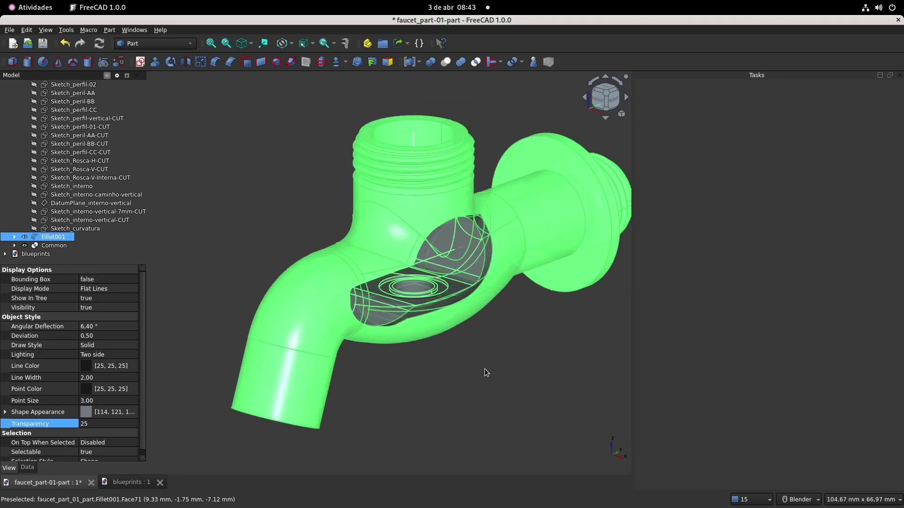
{"action": "middle_click_drag", "start_coordinate": [484, 369], "coordinate": [479, 347], "text": "shift"}
{"action": "left_click", "coordinate": [208, 170]}
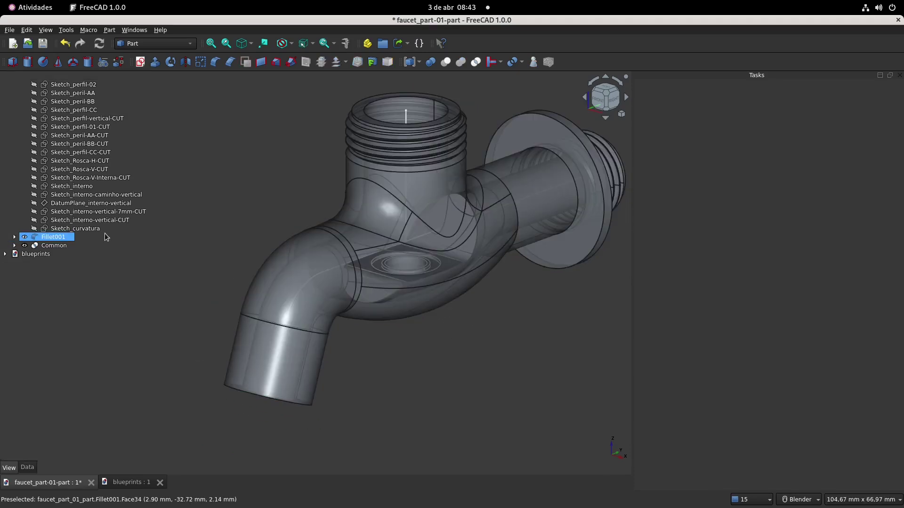
{"action": "left_click", "coordinate": [53, 237]}
{"action": "left_click", "coordinate": [53, 245], "text": "ctrl"}
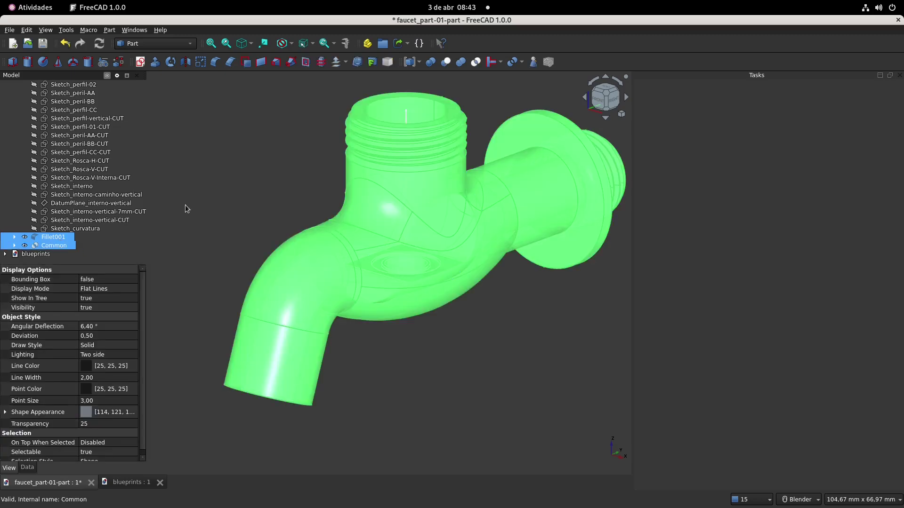
{"action": "left_click", "coordinate": [460, 61]}
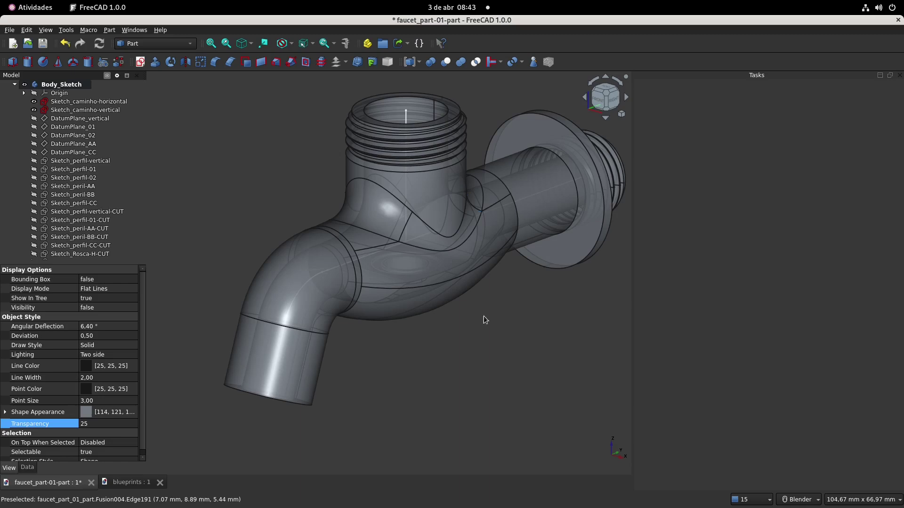
Examine the fused faucet body from several angles, including the isometric view, and review its objects in the model tree.
{"action": "middle_click_drag", "start_coordinate": [499, 326], "coordinate": [503, 298]}
{"action": "middle_click_drag", "start_coordinate": [470, 289], "coordinate": [505, 311]}
{"action": "middle_click_drag", "start_coordinate": [552, 285], "coordinate": [381, 293], "text": "shift"}
{"action": "middle_click_drag", "start_coordinate": [408, 258], "coordinate": [430, 295]}
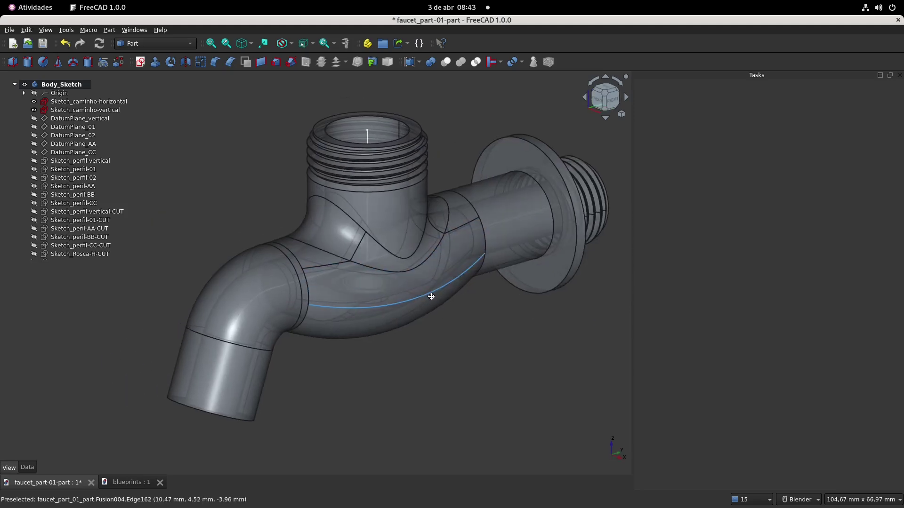
{"action": "key", "text": "0"}
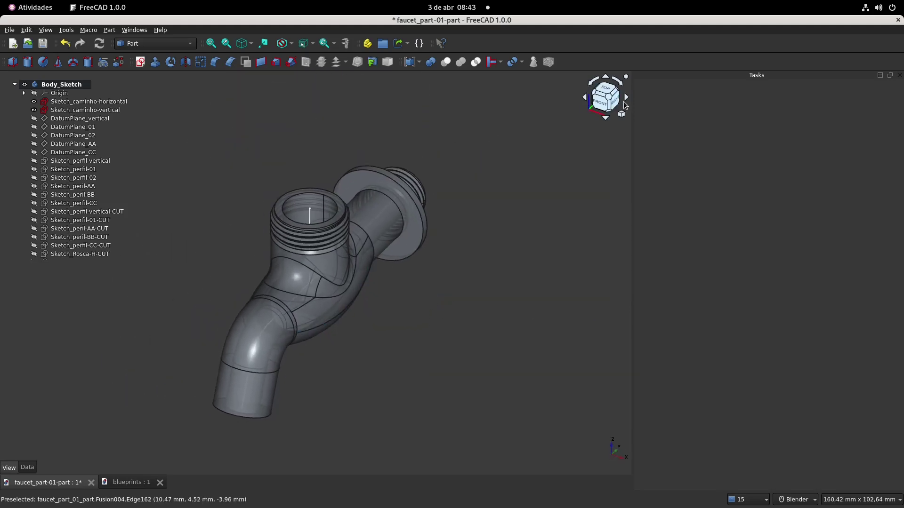
{"action": "left_click_drag", "start_coordinate": [612, 100], "coordinate": [385, 304]}
{"action": "middle_click_drag", "start_coordinate": [385, 307], "coordinate": [420, 320], "text": "shift"}
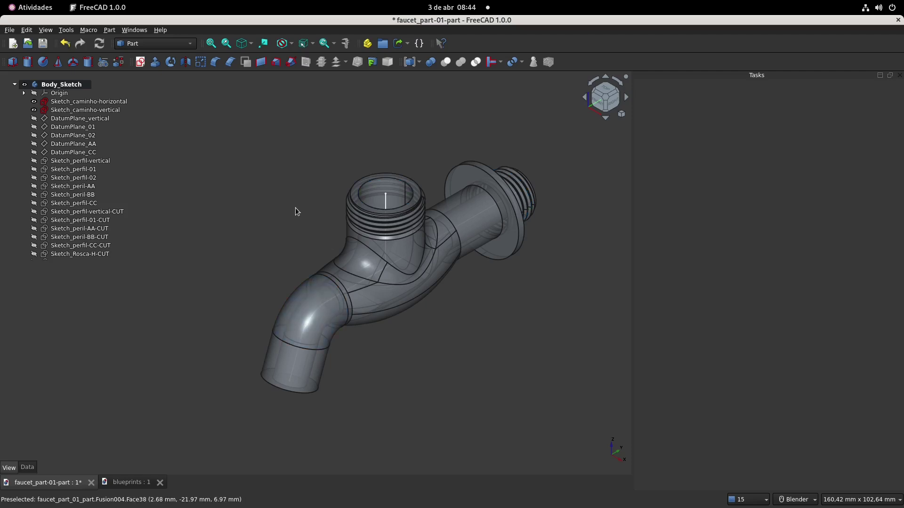
{"action": "mouse_move", "coordinate": [248, 218]}
{"action": "middle_mouse_down", "text": "shift"}
{"action": "mouse_move", "coordinate": [256, 207]}
{"action": "mouse_move", "coordinate": [245, 212]}
{"action": "middle_mouse_up", "text": "shift"}
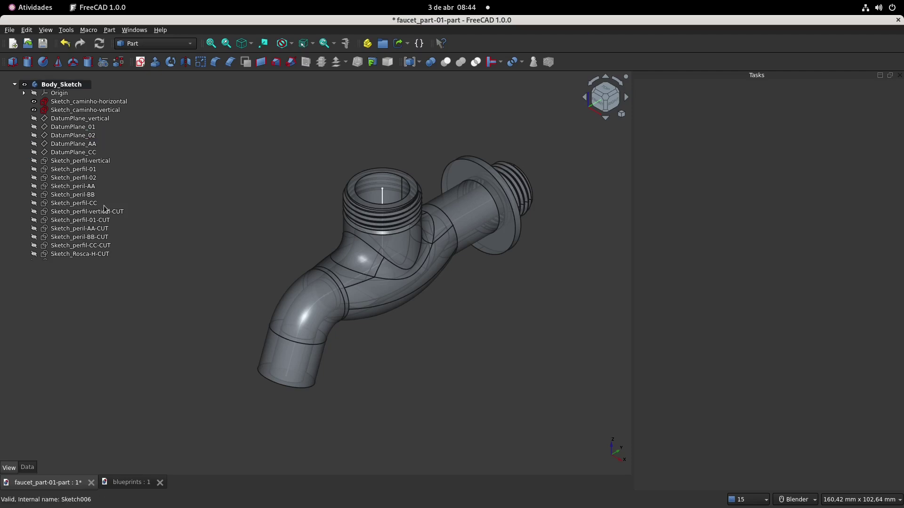
{"action": "scroll", "coordinate": [84, 207], "scroll_direction": "down", "scroll_amount": 1}
{"action": "scroll", "coordinate": [84, 207], "scroll_direction": "down", "scroll_amount": 3}
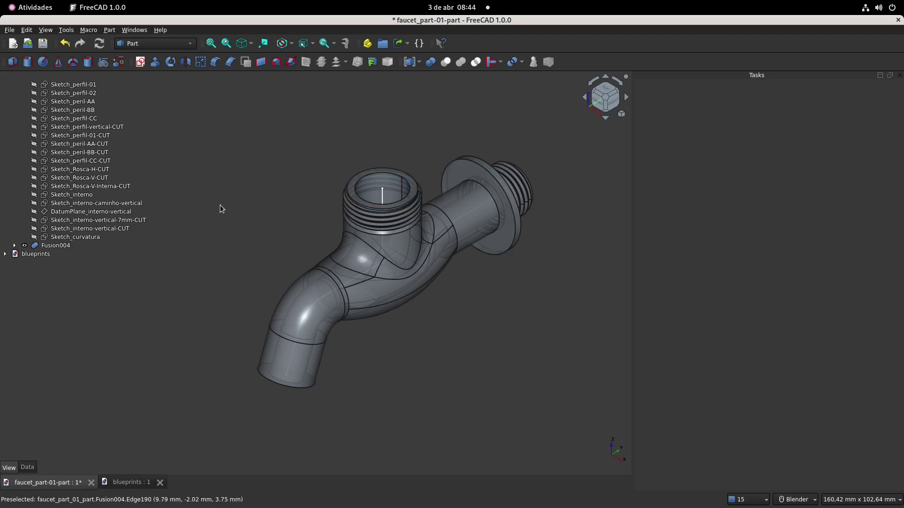
{"action": "left_click", "coordinate": [165, 46]}
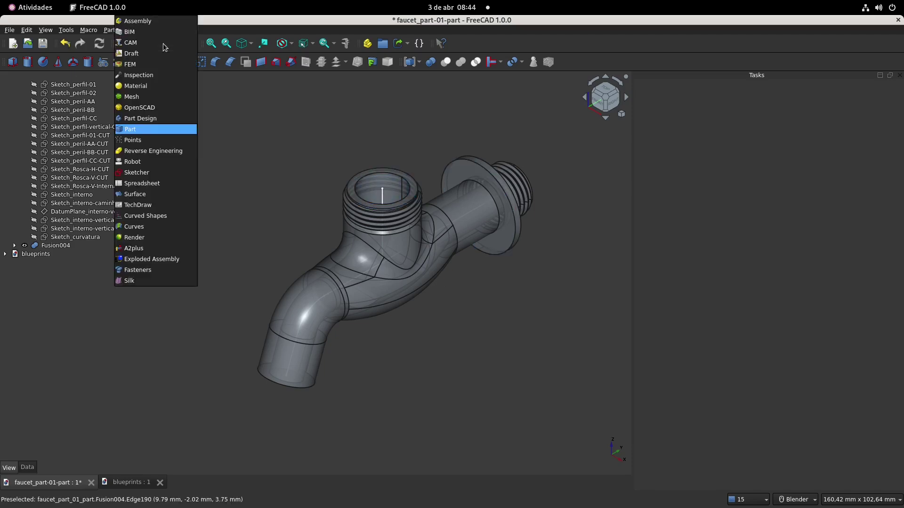
{"action": "left_click", "coordinate": [143, 118]}
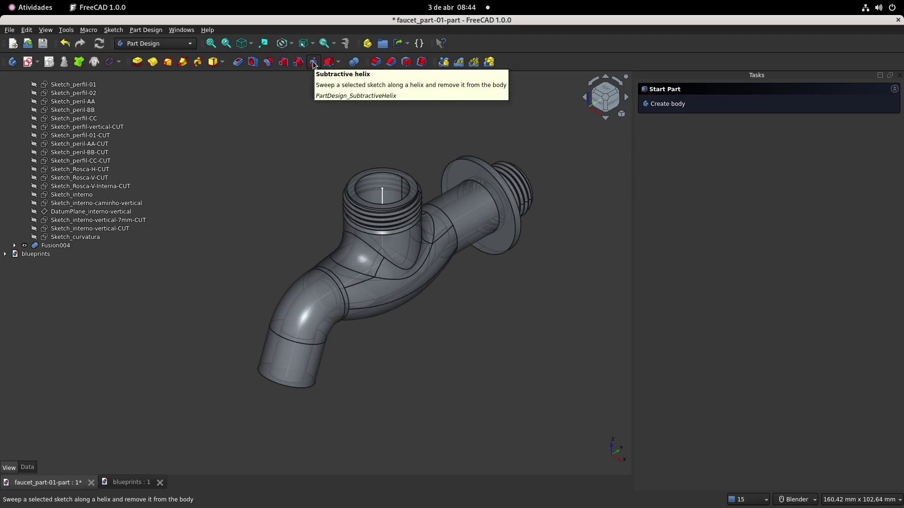
{"action": "left_click", "coordinate": [175, 44]}
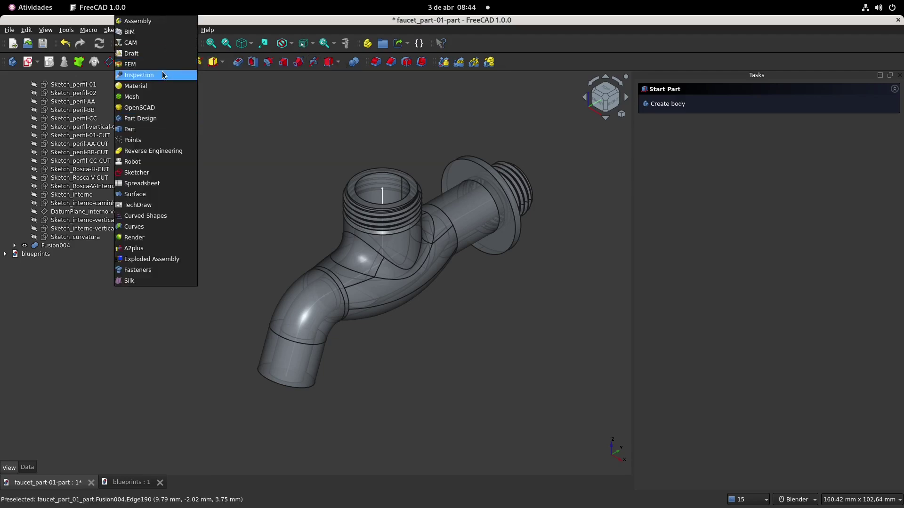
{"action": "left_click", "coordinate": [136, 129]}
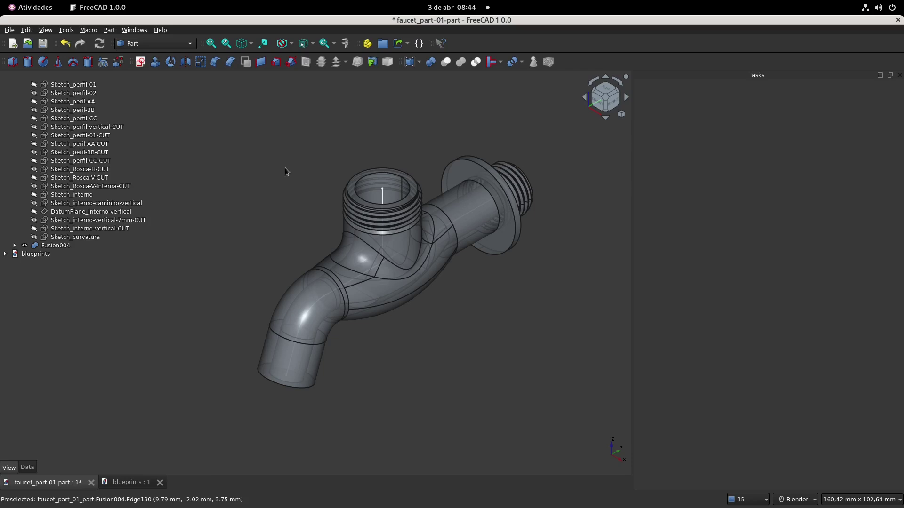
Start creating a geometric primitive and show the internal thread sketch Sketch_Rosca-V-Interna-CUT on the faucet body.
{"action": "left_click", "coordinate": [106, 66]}
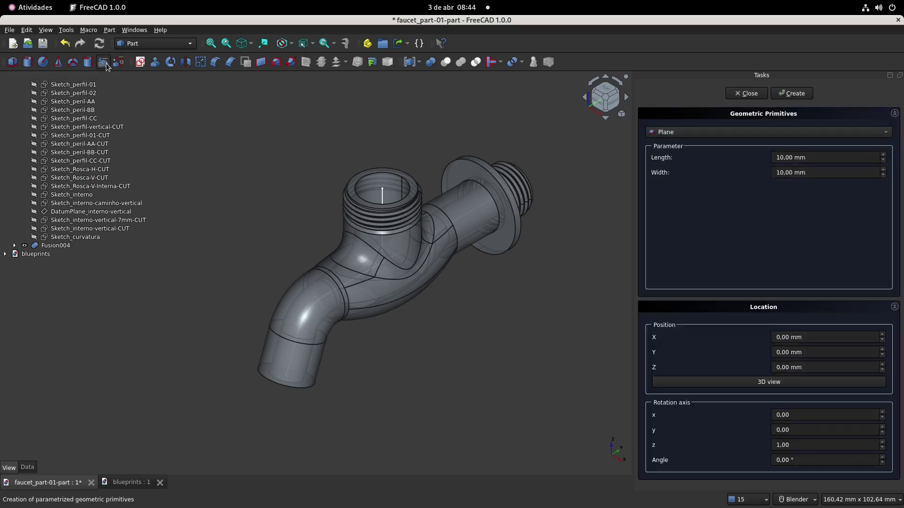
{"action": "left_click", "coordinate": [747, 135]}
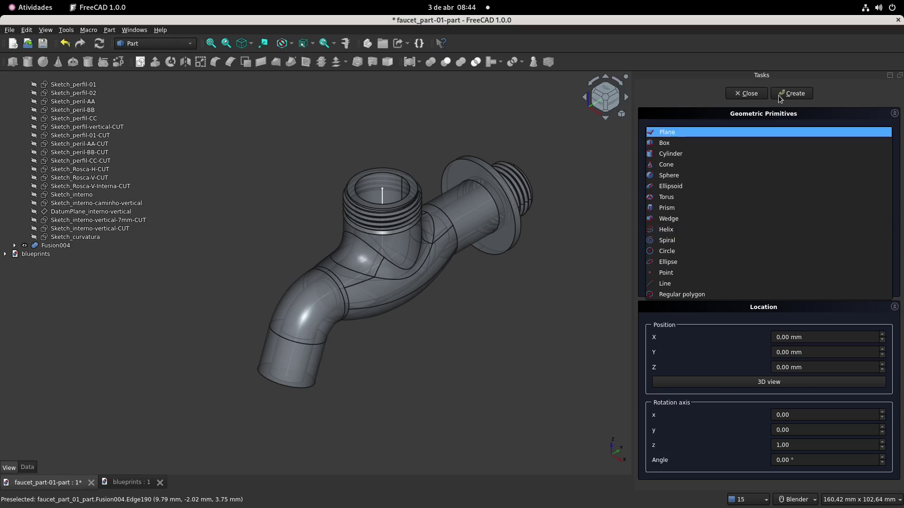
{"action": "left_click", "coordinate": [747, 97]}
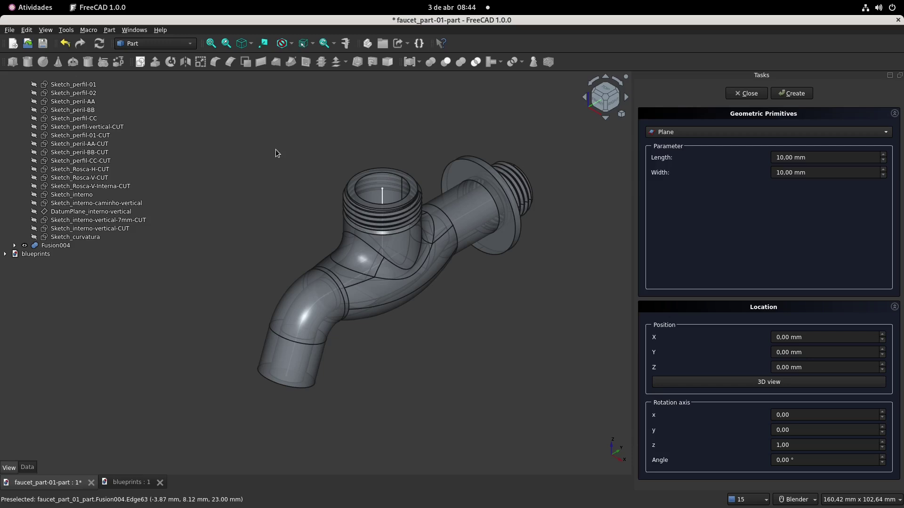
{"action": "left_click", "coordinate": [140, 152]}
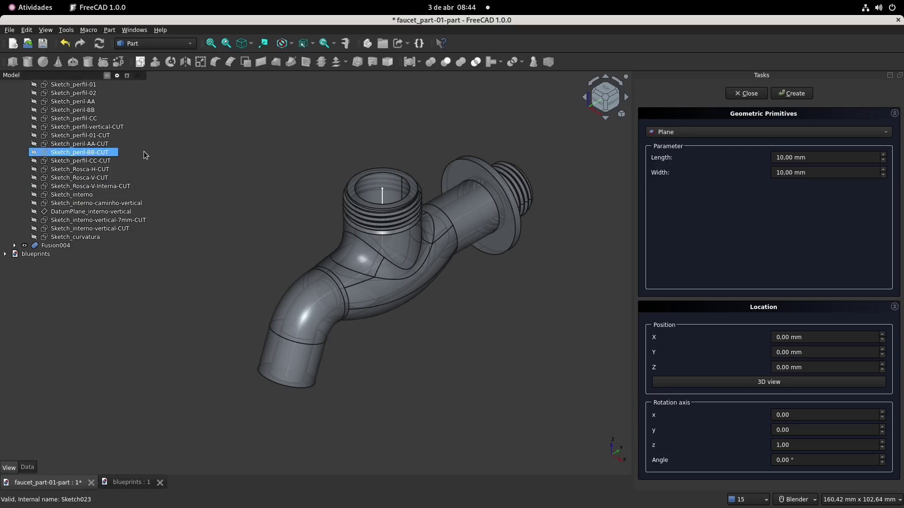
{"action": "left_click", "coordinate": [126, 186]}
{"action": "key", "text": "space"}
{"action": "left_click", "coordinate": [193, 193]}
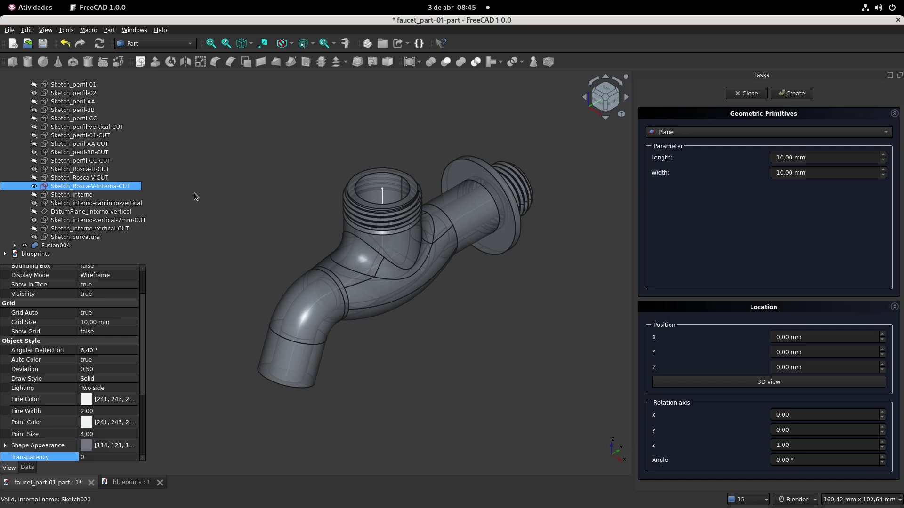
{"action": "left_click", "coordinate": [122, 187]}
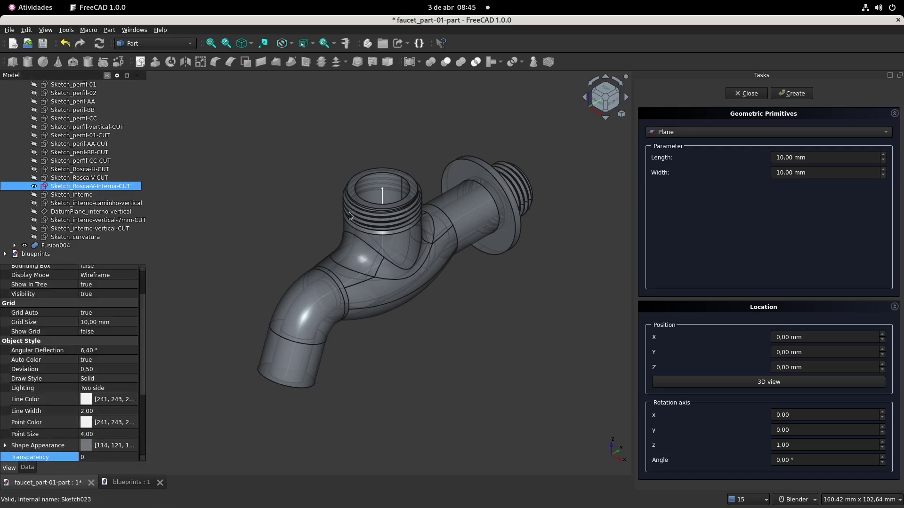
{"action": "mouse_move", "coordinate": [407, 222]}
{"action": "middle_mouse_down"}
{"action": "mouse_move", "coordinate": [415, 274]}
{"action": "mouse_move", "coordinate": [360, 190]}
{"action": "middle_mouse_up"}
{"action": "scroll", "coordinate": [409, 261], "scroll_direction": "up", "scroll_amount": 3}
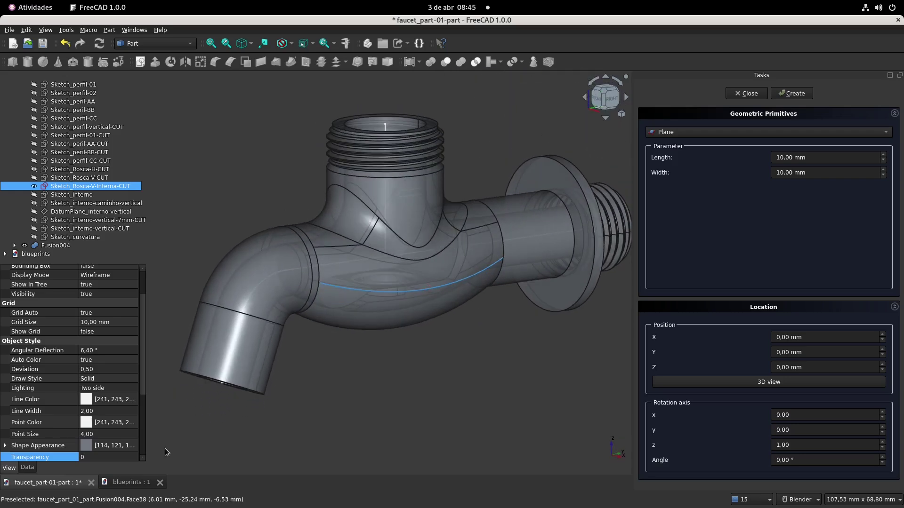
Examine the internal thread's profile and dimensions on the faucet's vertical neck in the blueprint section view.
{"action": "left_click", "coordinate": [129, 482]}
{"action": "scroll", "coordinate": [428, 320], "scroll_direction": "down", "scroll_amount": 4}
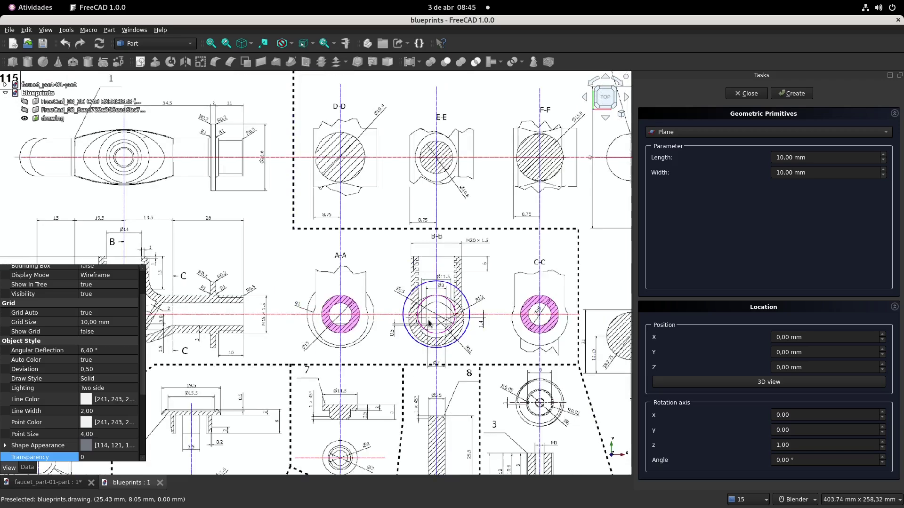
{"action": "middle_click_drag", "start_coordinate": [131, 324], "coordinate": [311, 311], "text": "shift"}
{"action": "scroll", "coordinate": [310, 311], "scroll_direction": "up", "scroll_amount": 5}
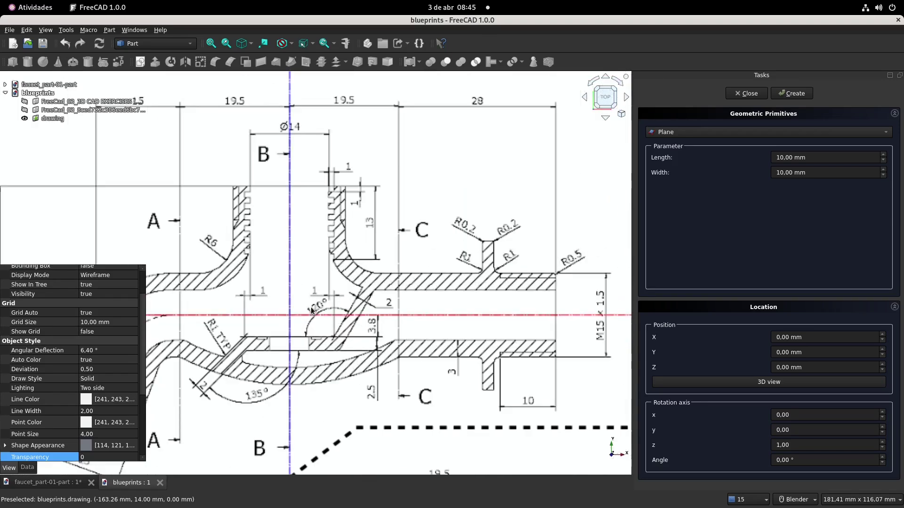
{"action": "middle_click_drag", "start_coordinate": [358, 267], "coordinate": [390, 261], "text": "shift"}
{"action": "scroll", "coordinate": [389, 206], "scroll_direction": "up", "scroll_amount": 1}
{"action": "scroll", "coordinate": [390, 206], "scroll_direction": "up", "scroll_amount": 1}
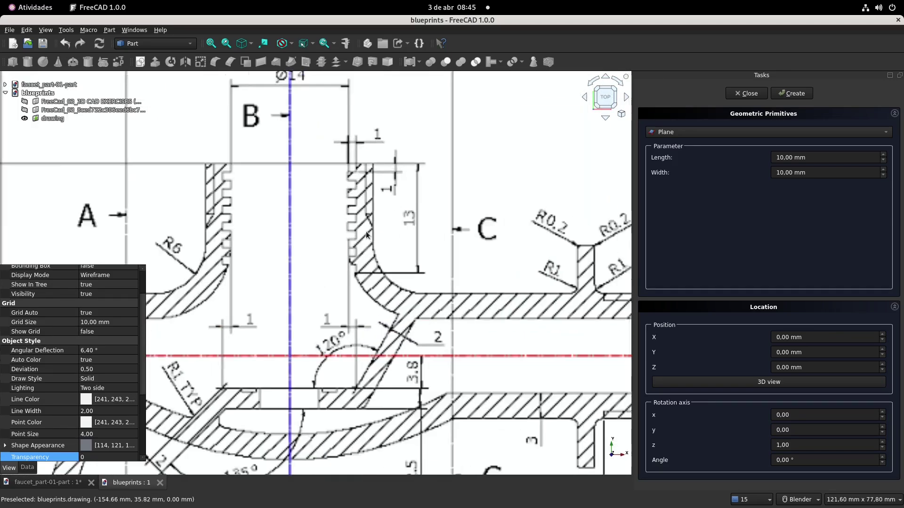
{"action": "middle_click_drag", "start_coordinate": [366, 230], "coordinate": [405, 245], "text": "shift"}
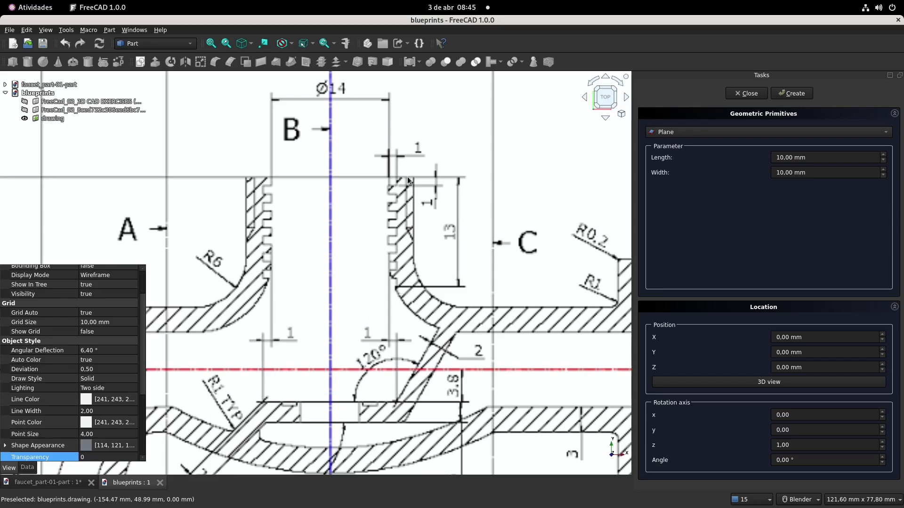
{"action": "middle_click_drag", "start_coordinate": [390, 231], "coordinate": [433, 228], "text": "shift"}
{"action": "scroll", "coordinate": [433, 228], "scroll_direction": "down", "scroll_amount": 3}
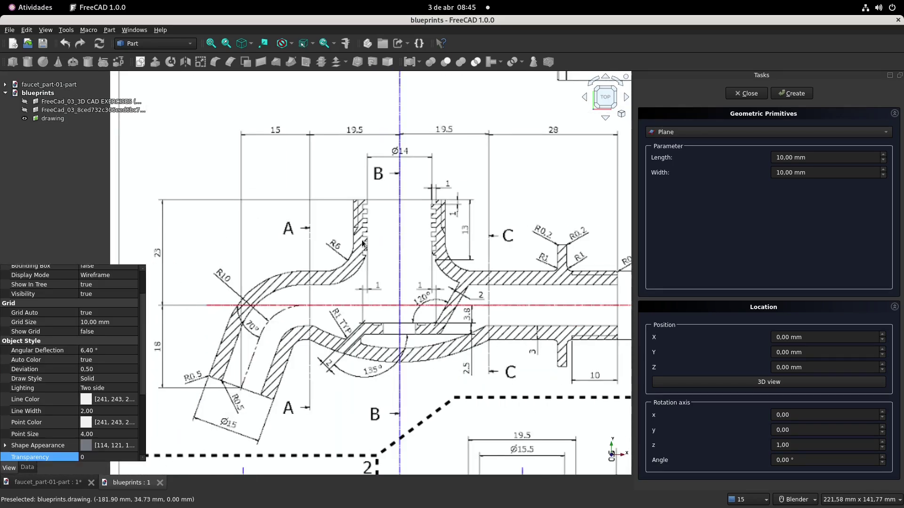
{"action": "scroll", "coordinate": [384, 241], "scroll_direction": "up", "scroll_amount": 1}
{"action": "middle_click_drag", "start_coordinate": [238, 228], "coordinate": [270, 229], "text": "shift"}
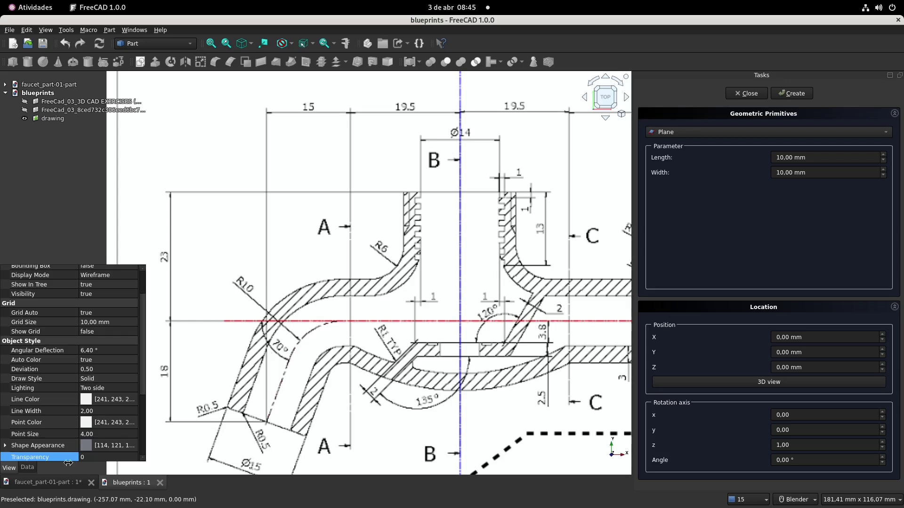
Return to the faucet part, choose Helix as the primitive and set its pitch to 2 mm.
{"action": "left_click", "coordinate": [52, 482]}
{"action": "middle_click_drag", "start_coordinate": [403, 249], "coordinate": [406, 284], "text": "shift"}
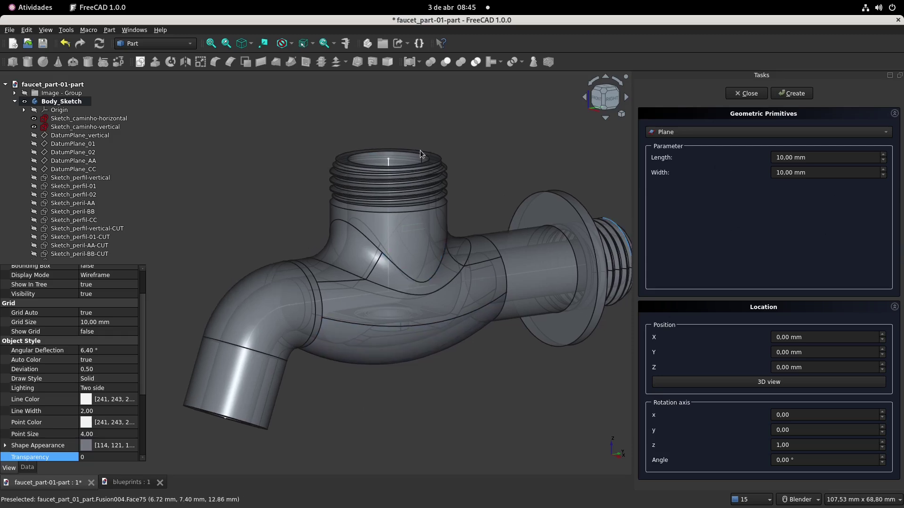
{"action": "left_click", "coordinate": [752, 137]}
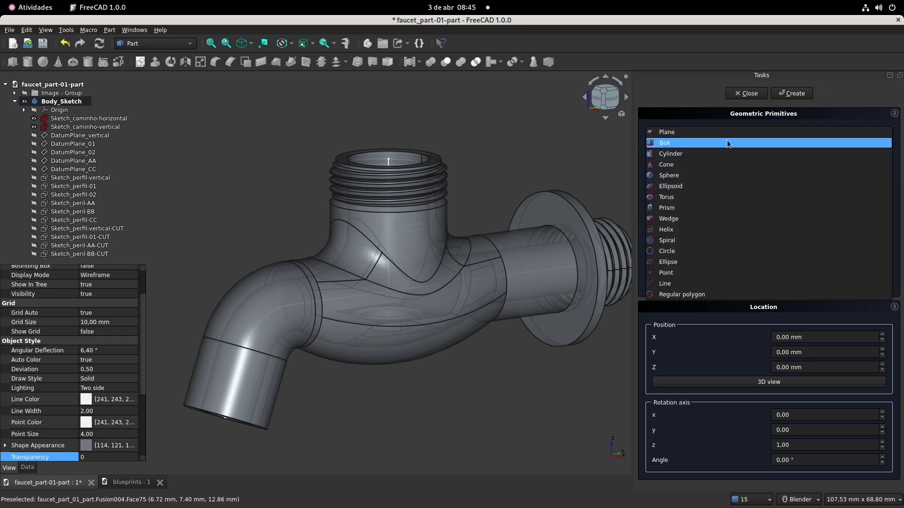
{"action": "left_click", "coordinate": [675, 230]}
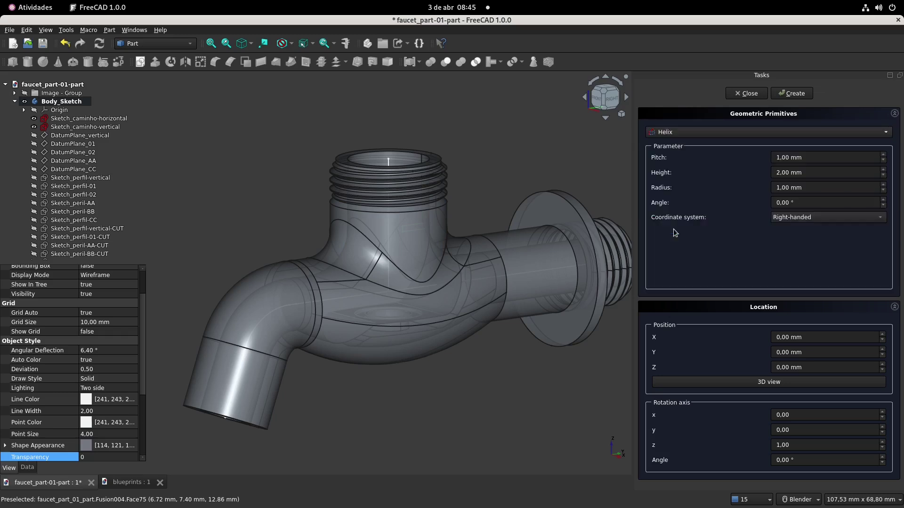
{"action": "left_click_drag", "start_coordinate": [805, 161], "coordinate": [755, 160]}
{"action": "type", "text": "2"}
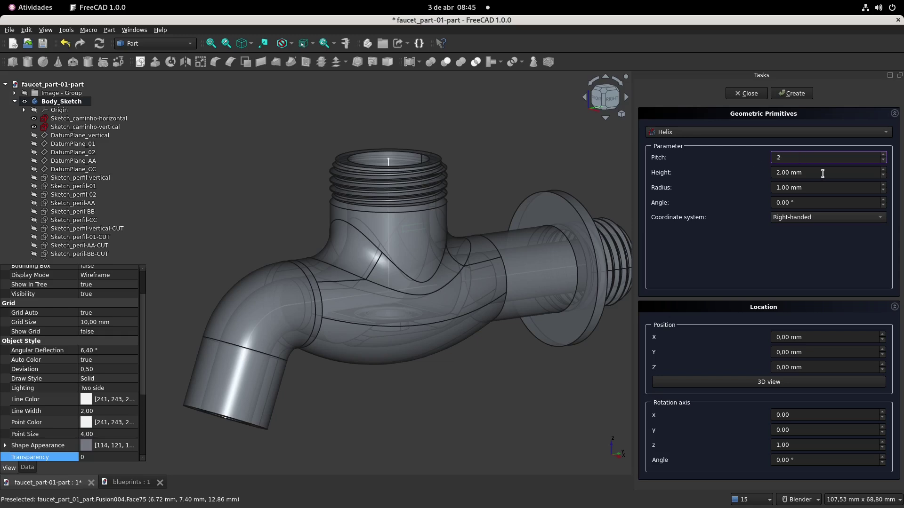
Check the neck's bore in the blueprints and set the helix radius to 8 mm.
{"action": "left_click_drag", "start_coordinate": [820, 183], "coordinate": [772, 190]}
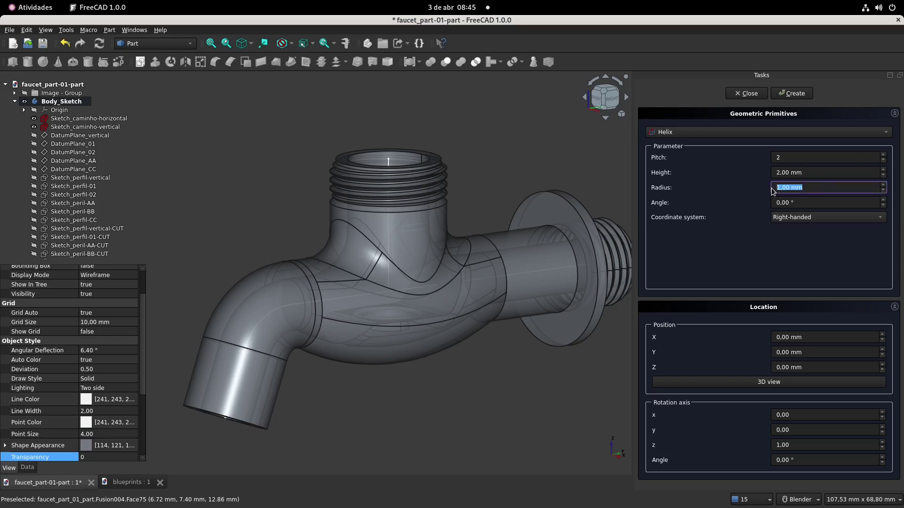
{"action": "left_click", "coordinate": [126, 482]}
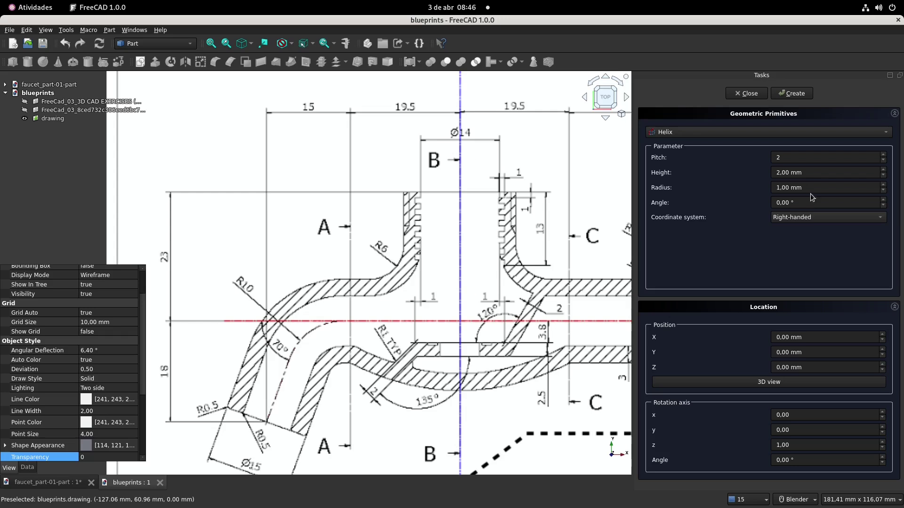
{"action": "left_click", "coordinate": [66, 484]}
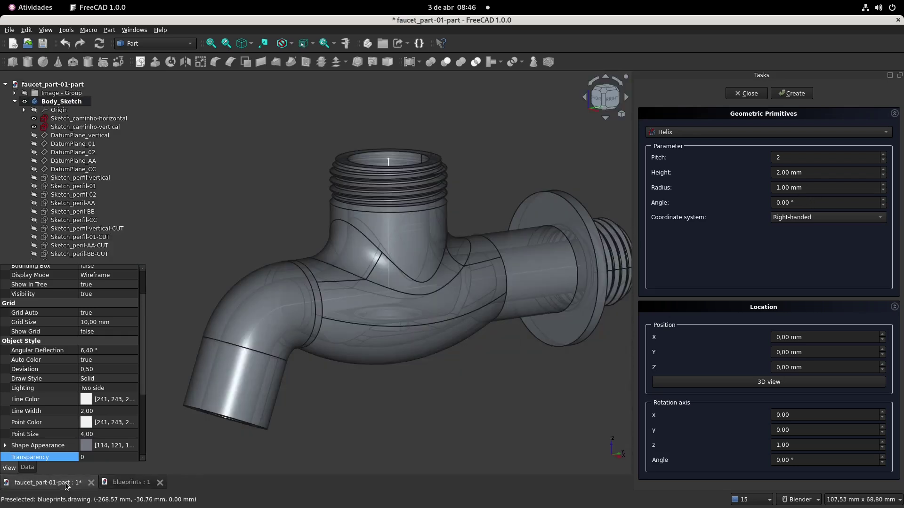
{"action": "left_click_drag", "start_coordinate": [812, 189], "coordinate": [762, 190]}
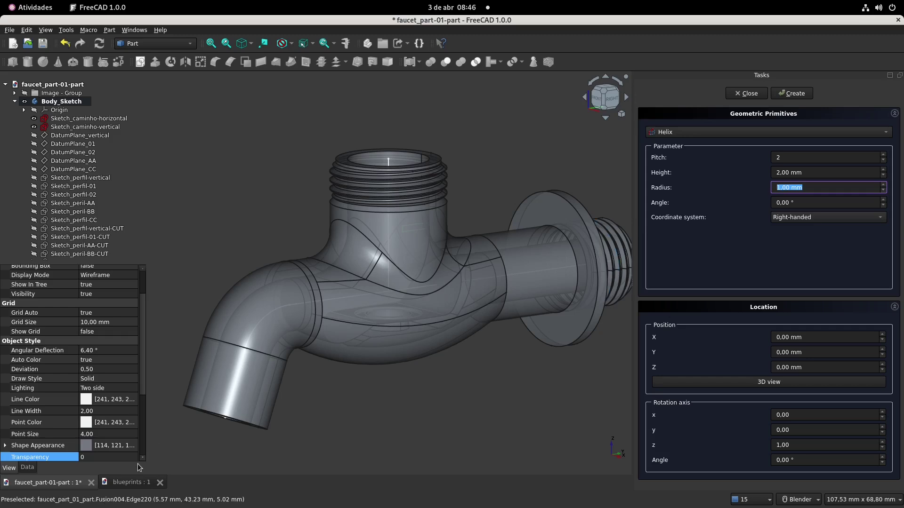
{"action": "left_click", "coordinate": [124, 484]}
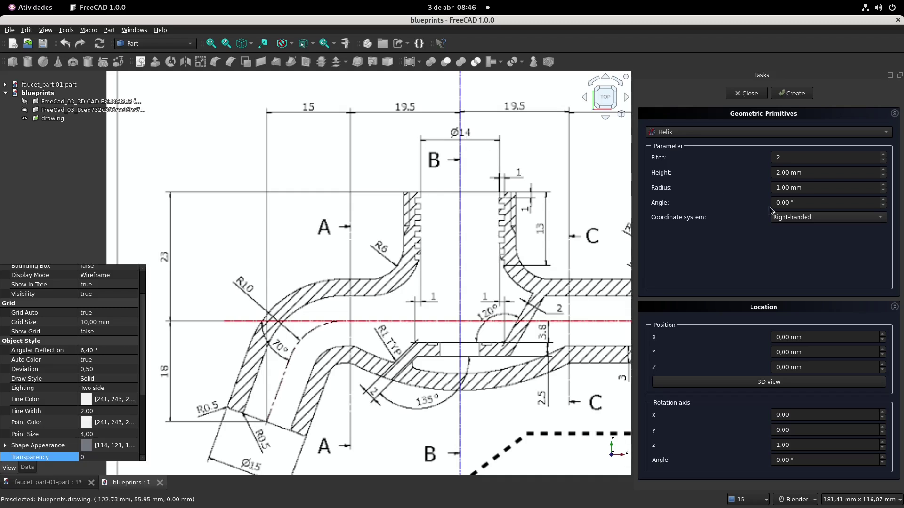
{"action": "left_click", "coordinate": [44, 483]}
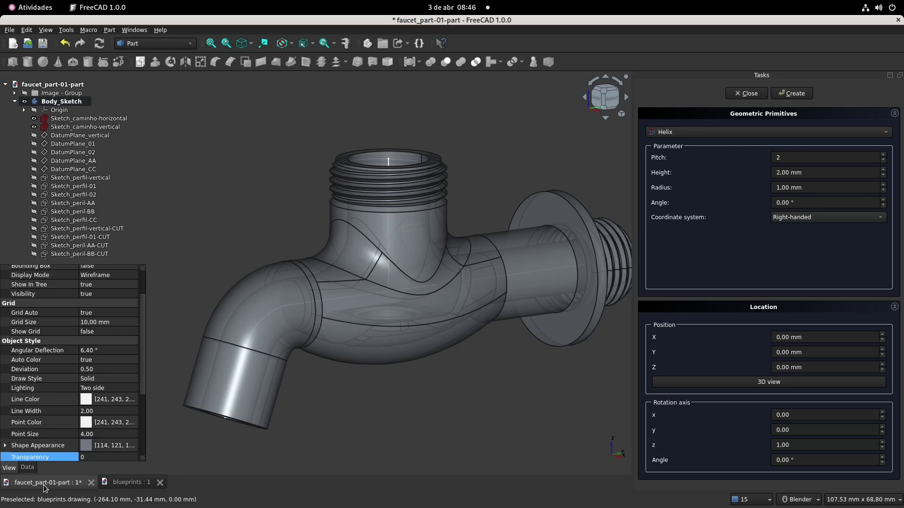
{"action": "left_click_drag", "start_coordinate": [814, 188], "coordinate": [730, 184]}
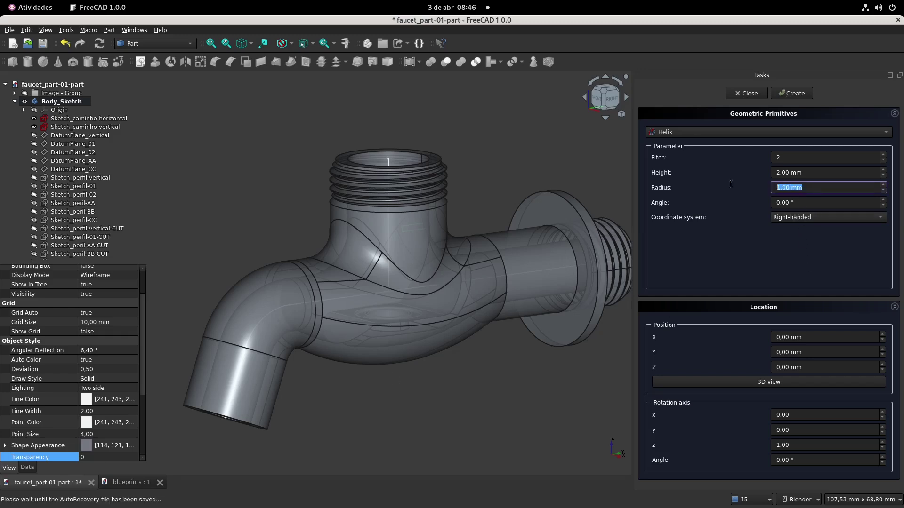
{"action": "type", "text": "8"}
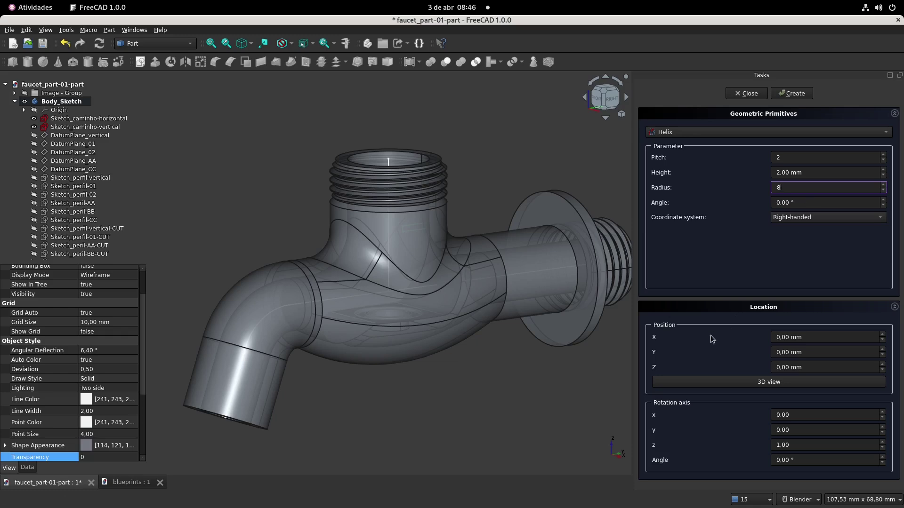
Set the helix's Z position to 10 mm and height to 14 mm, create it and inspect it from the right view.
{"action": "left_click", "coordinate": [814, 367]}
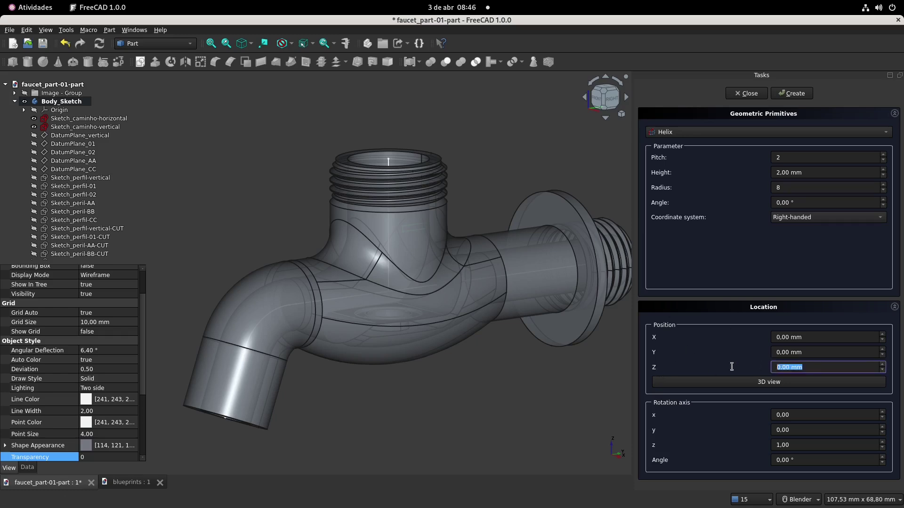
{"action": "type", "text": "10"}
{"action": "left_click", "coordinate": [819, 173]}
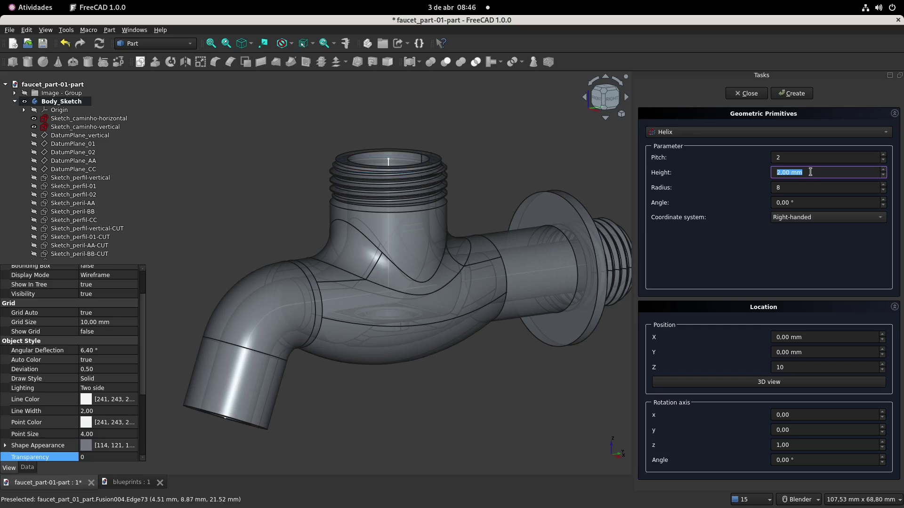
{"action": "type", "text": "14"}
{"action": "left_click", "coordinate": [802, 95]}
{"action": "scroll", "coordinate": [394, 188], "scroll_direction": "down", "scroll_amount": 4}
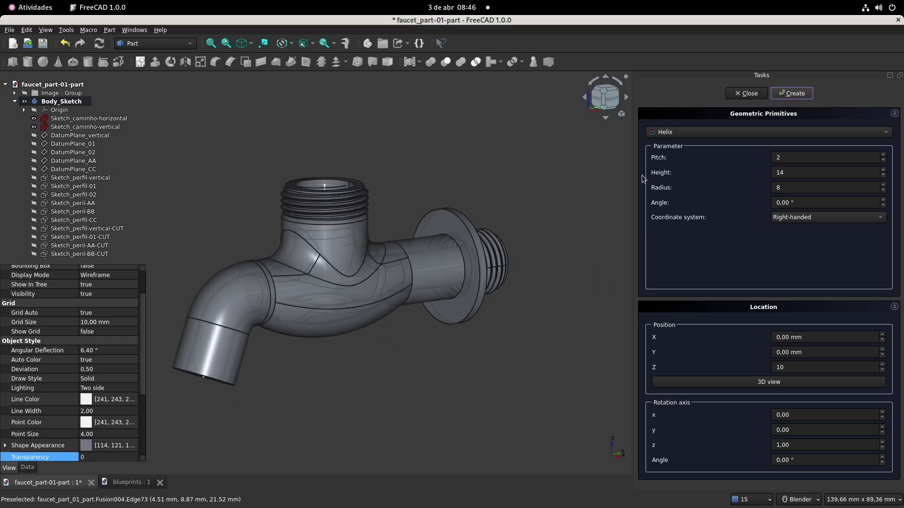
{"action": "middle_click_drag", "start_coordinate": [394, 187], "coordinate": [358, 181]}
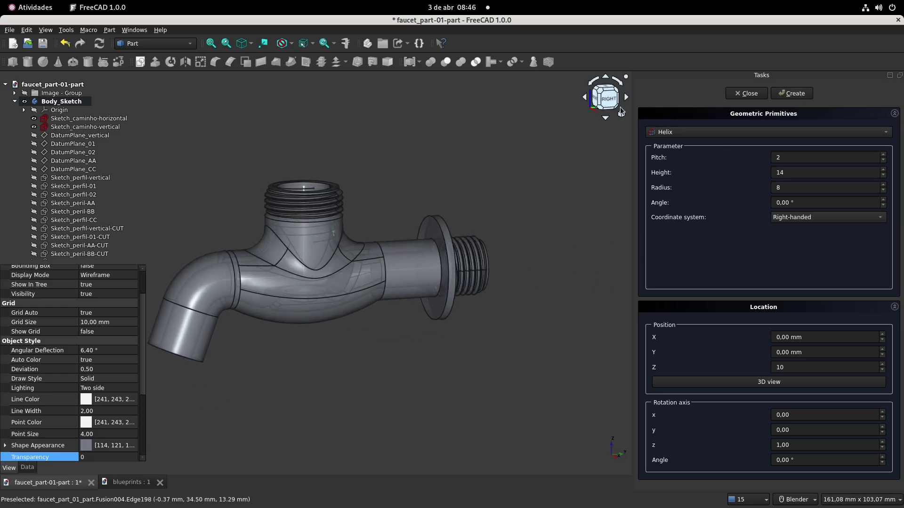
{"action": "scroll", "coordinate": [365, 177], "scroll_direction": "up", "scroll_amount": 5}
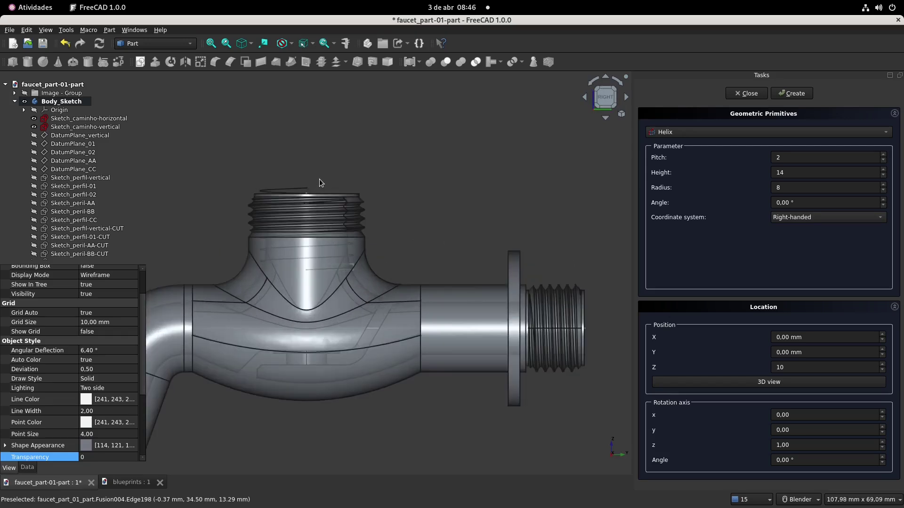
{"action": "middle_click_drag", "start_coordinate": [365, 177], "coordinate": [371, 184], "text": "shift"}
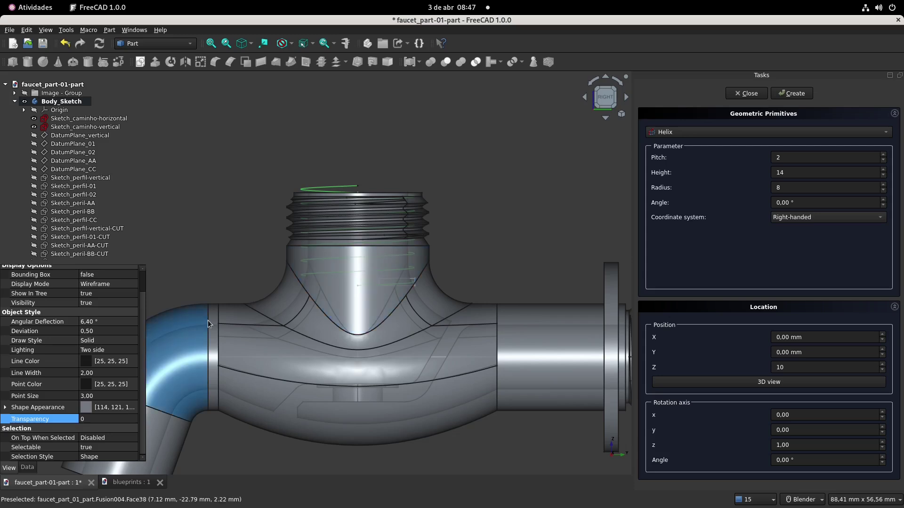
Close the geometric primitives dialog and set the new helix's placement angle to 90°.
{"action": "left_click", "coordinate": [750, 94]}
{"action": "left_click", "coordinate": [68, 179]}
{"action": "scroll", "coordinate": [69, 189], "scroll_direction": "down", "scroll_amount": 5}
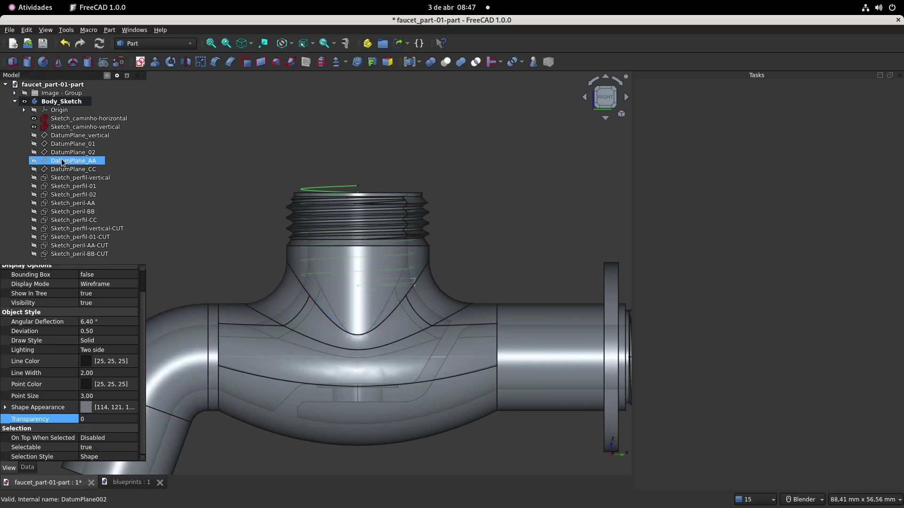
{"action": "left_click", "coordinate": [54, 244]}
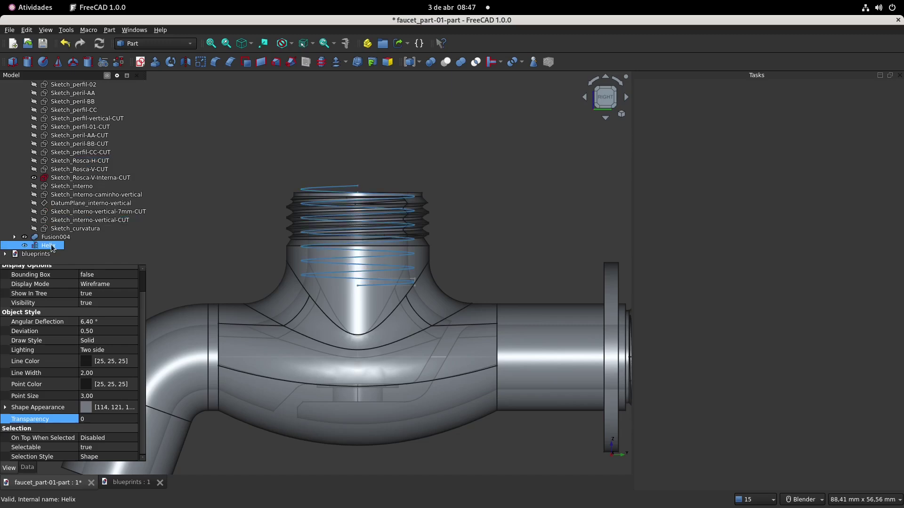
{"action": "left_click", "coordinate": [27, 467]}
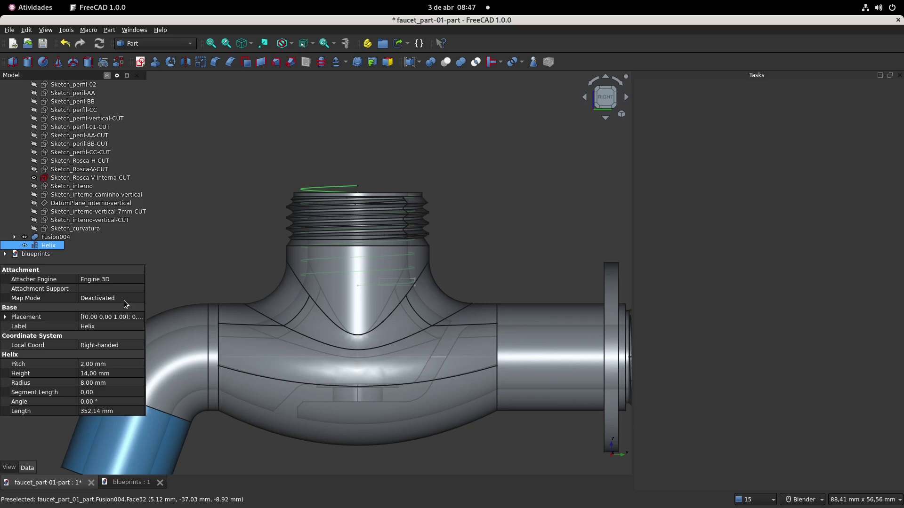
{"action": "left_click", "coordinate": [5, 318]}
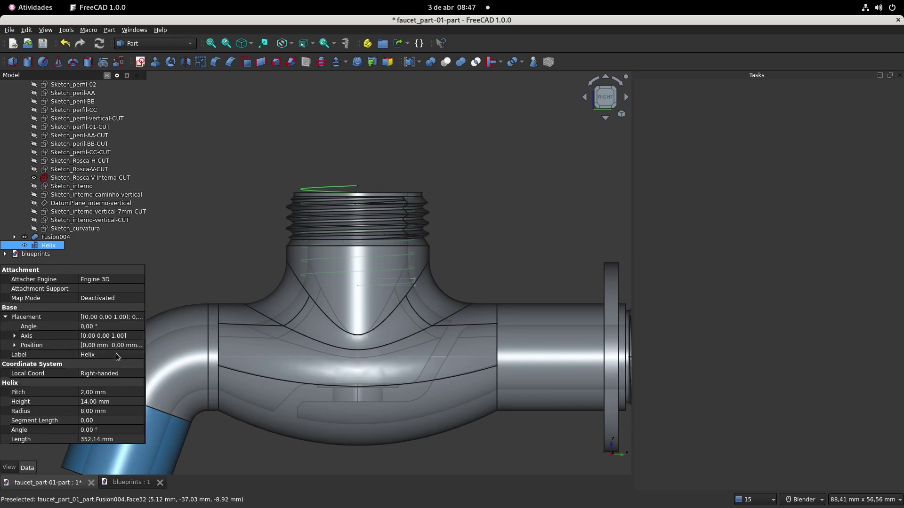
{"action": "left_click", "coordinate": [14, 345]}
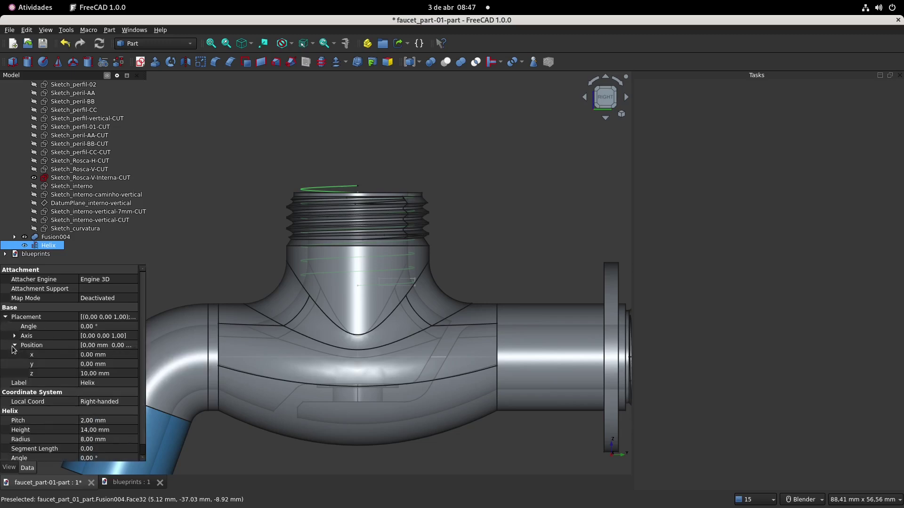
{"action": "left_click", "coordinate": [108, 328]}
{"action": "type", "text": "90"}
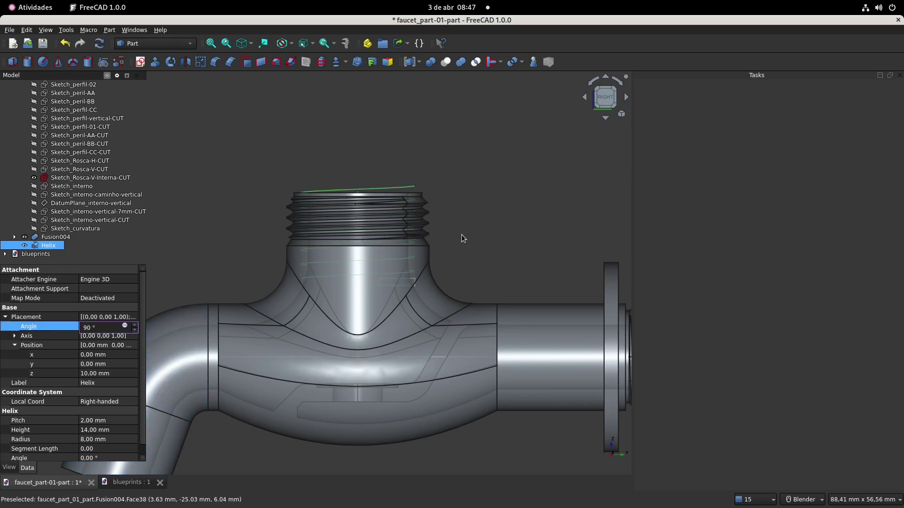
Try a placement angle of 270° for the helix and check its orientation against the thread profile.
{"action": "key", "text": "BackSpace"}
{"action": "key", "text": "BackSpace"}
{"action": "key", "text": "BackSpace"}
{"action": "key", "text": "BackSpace"}
{"action": "type", "text": "270"}
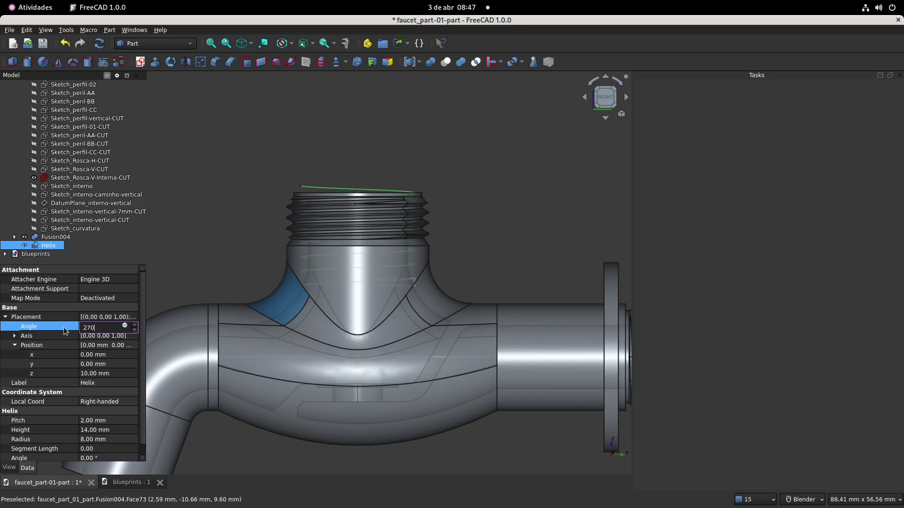
{"action": "key", "text": "Return"}
{"action": "middle_click_drag", "start_coordinate": [485, 263], "coordinate": [466, 259]}
Set the helix's placement angle back to 90° and check its start relative to the thread profile.
{"action": "type", "text": "9"}
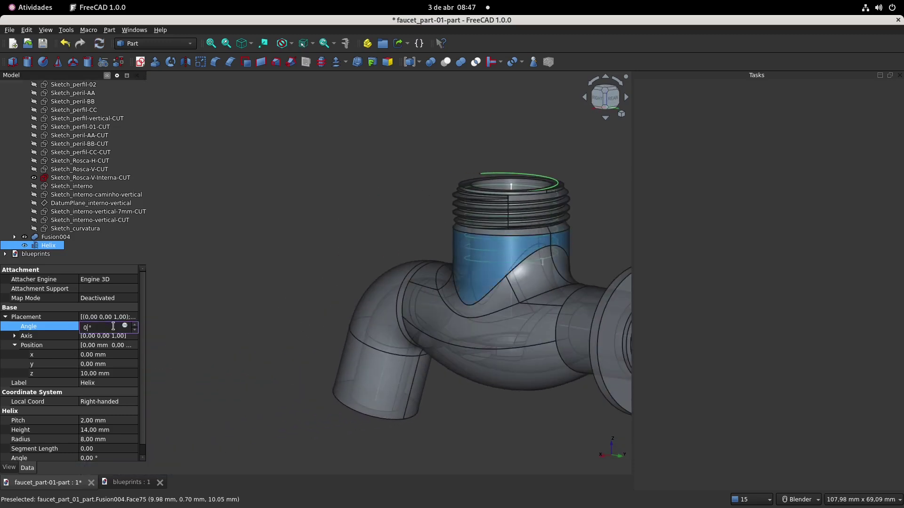
{"action": "type", "text": "0"}
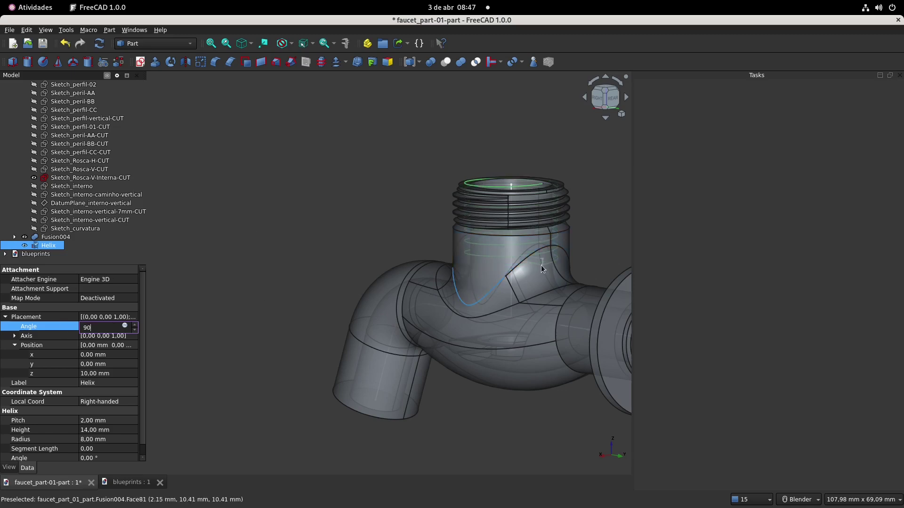
{"action": "middle_click_drag", "start_coordinate": [470, 240], "coordinate": [414, 250], "text": "shift"}
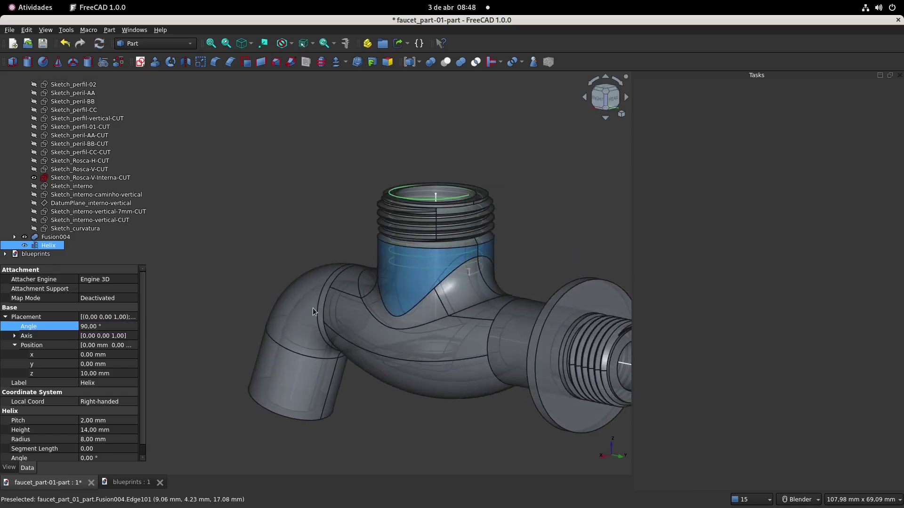
{"action": "left_click", "coordinate": [278, 191]}
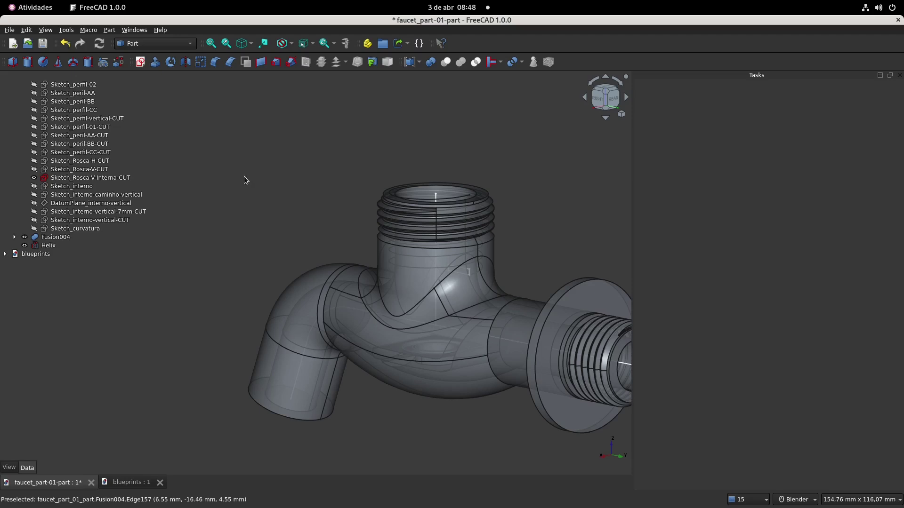
{"action": "scroll", "coordinate": [244, 258], "scroll_direction": "up", "scroll_amount": 3}
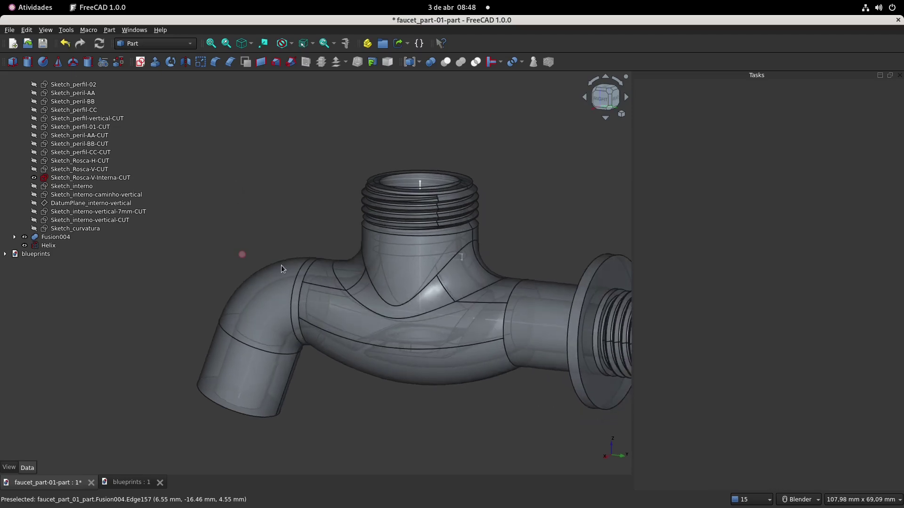
Start a Sweep and add Sketch_Rosca-V-Interna-CUT as its selected profile.
{"action": "left_click", "coordinate": [291, 64]}
{"action": "left_click", "coordinate": [680, 212]}
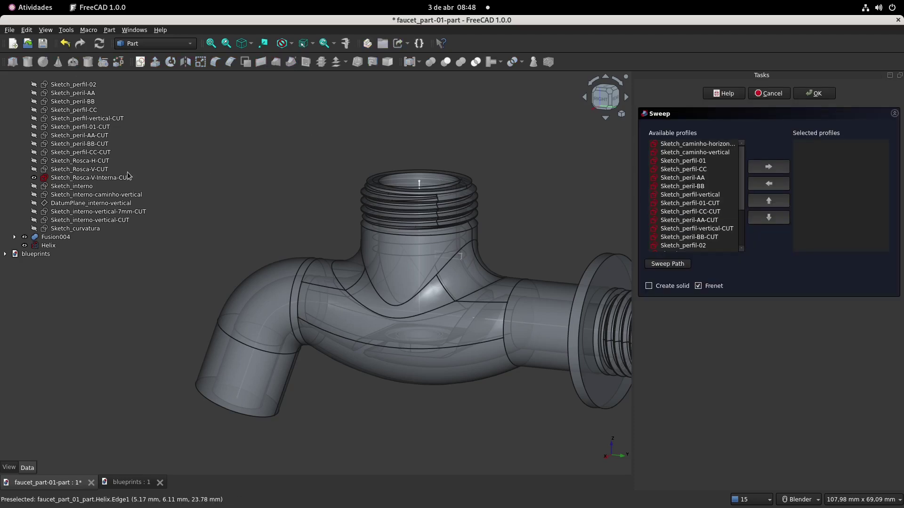
{"action": "left_click", "coordinate": [95, 179]}
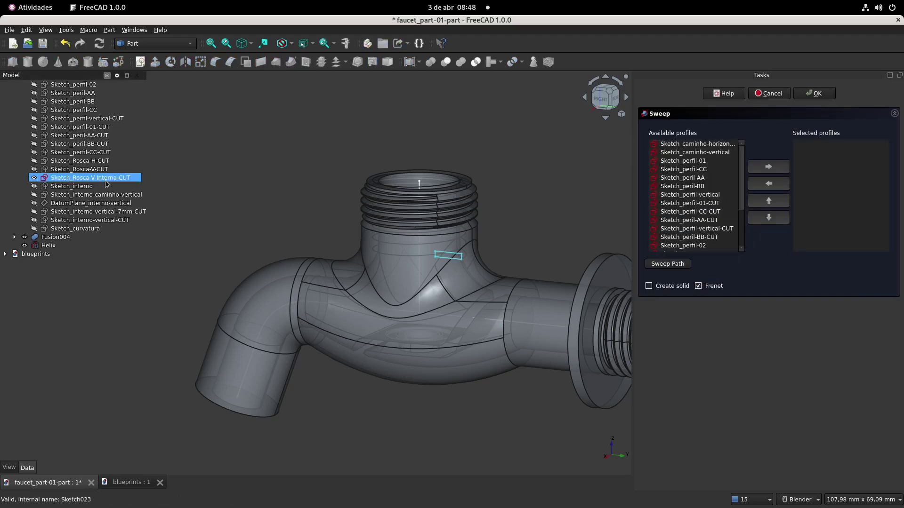
{"action": "left_click", "coordinate": [737, 179]}
{"action": "scroll", "coordinate": [737, 182], "scroll_direction": "down", "scroll_amount": 3}
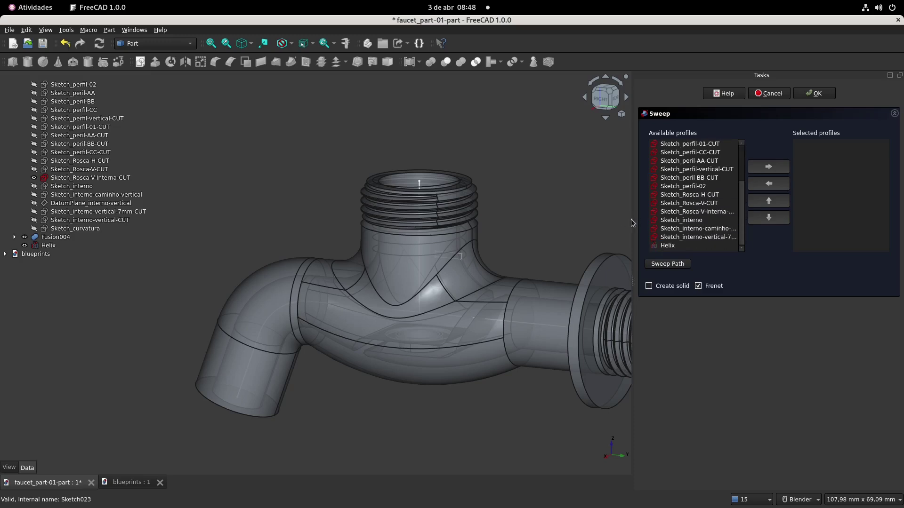
{"action": "left_click_drag", "start_coordinate": [630, 221], "coordinate": [579, 221]}
{"action": "left_click", "coordinate": [674, 185]}
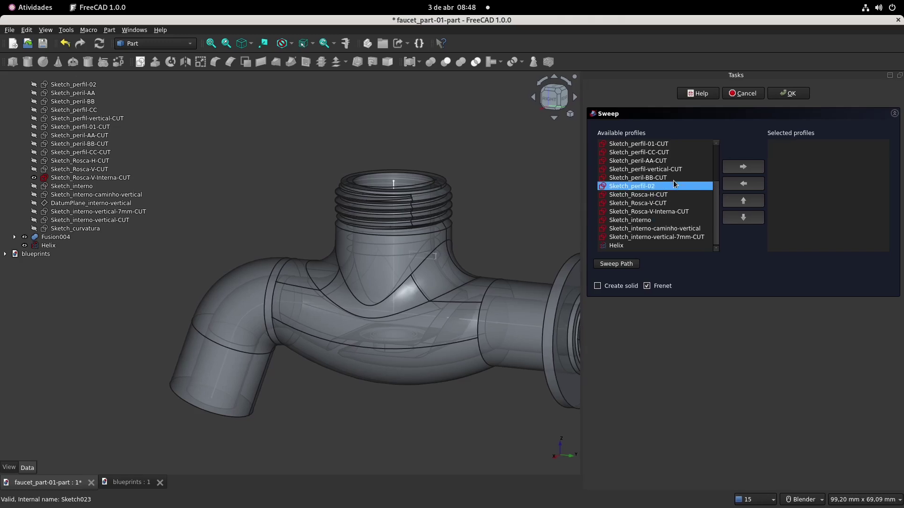
{"action": "left_click", "coordinate": [672, 215]}
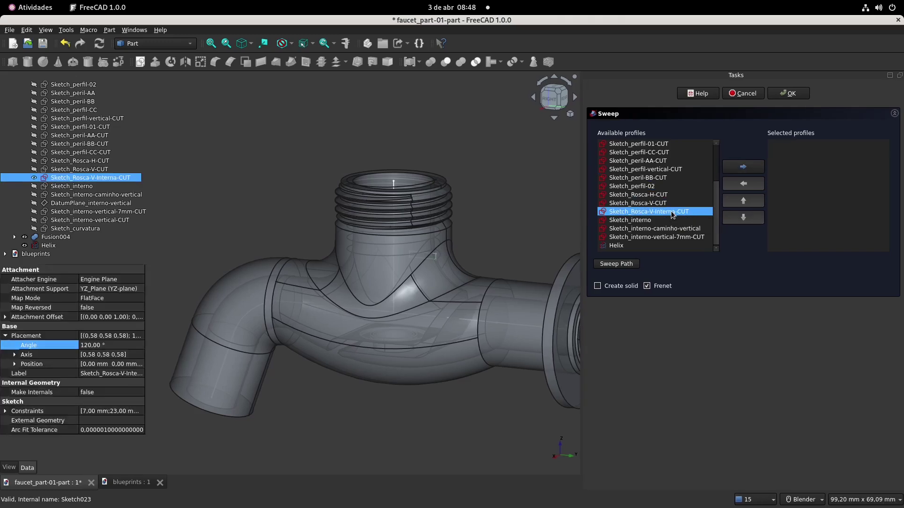
{"action": "left_click", "coordinate": [746, 171]}
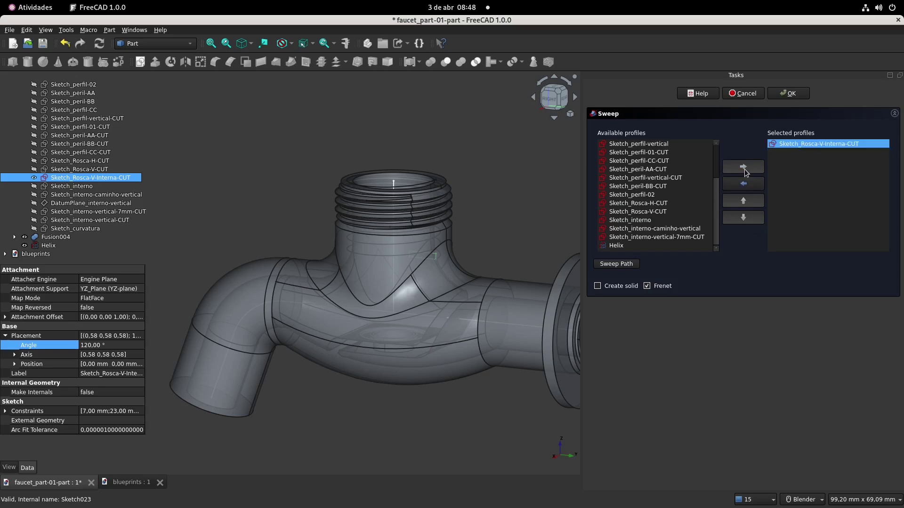
Enable Create solid, assign the helix as the sweep path and create the thread sweep.
{"action": "left_click", "coordinate": [598, 286]}
{"action": "left_click", "coordinate": [616, 264]}
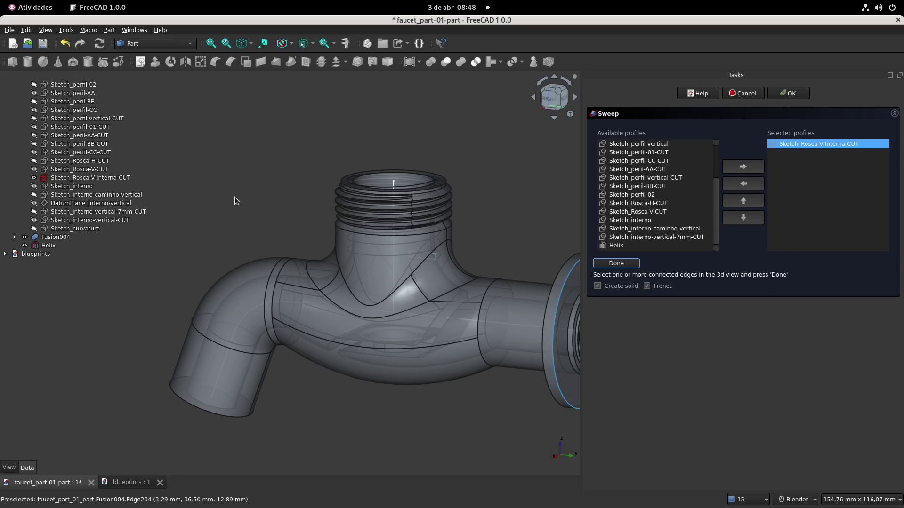
{"action": "left_click", "coordinate": [49, 246]}
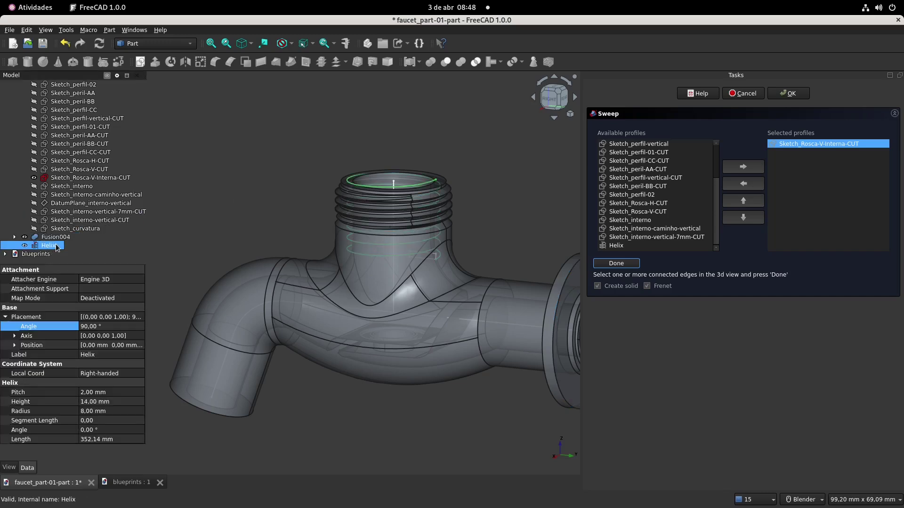
{"action": "left_click", "coordinate": [790, 94]}
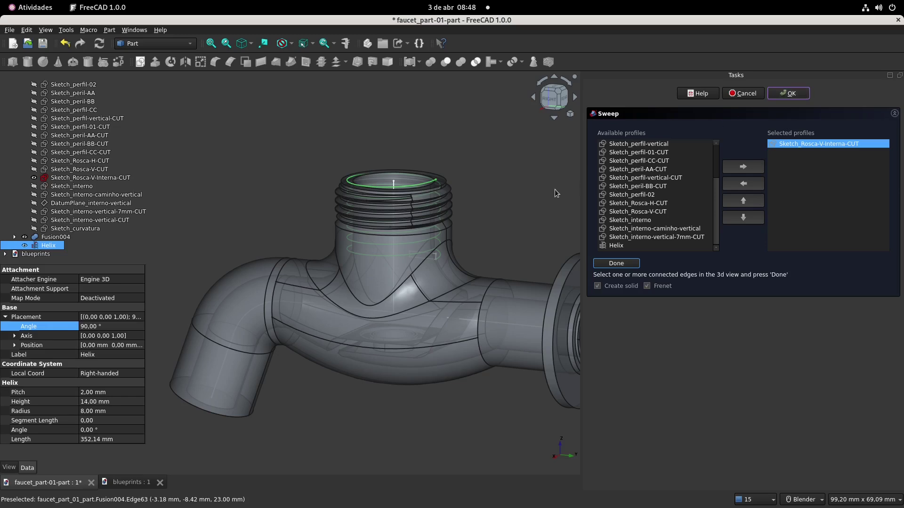
{"action": "left_click", "coordinate": [620, 263]}
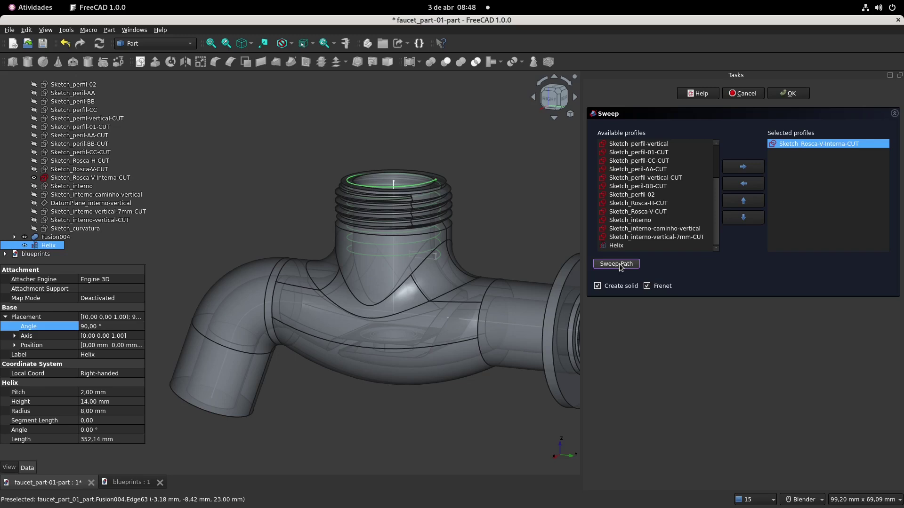
{"action": "left_click", "coordinate": [792, 94]}
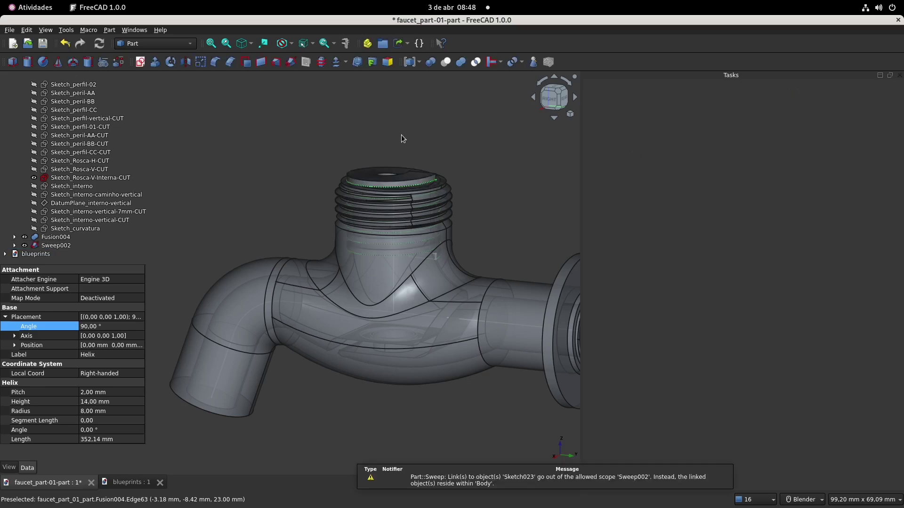
Cut the thread sweep Sweep002 from the faucet body Fusion004 with a boolean Cut.
{"action": "left_click", "coordinate": [64, 238]}
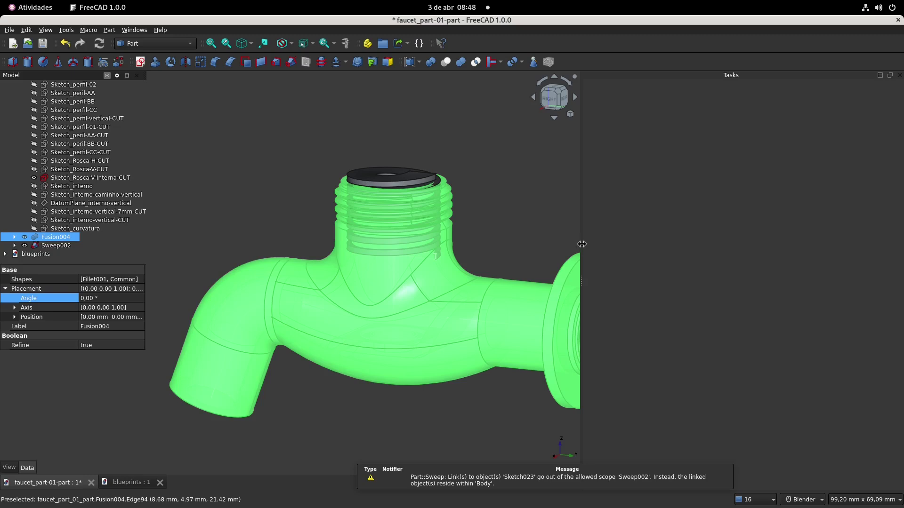
{"action": "left_click_drag", "start_coordinate": [583, 245], "coordinate": [790, 246]}
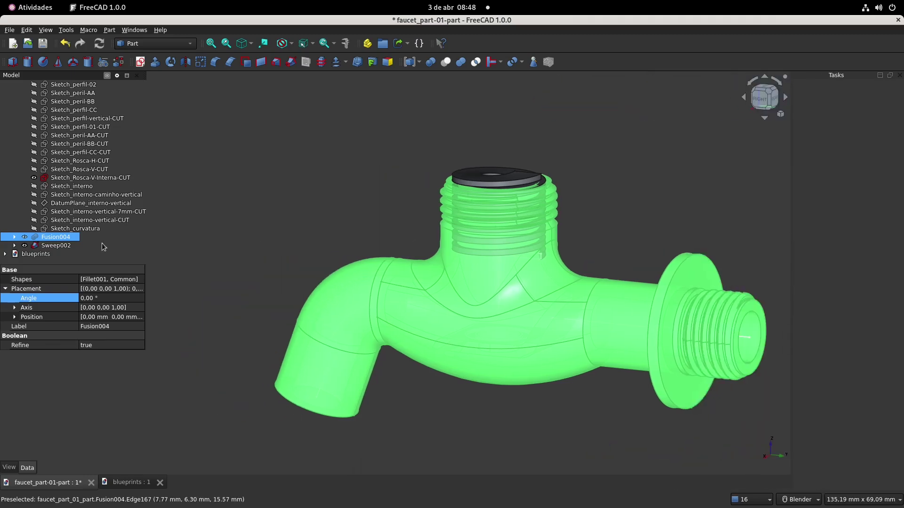
{"action": "left_click", "coordinate": [69, 246], "text": "ctrl"}
{"action": "scroll", "coordinate": [348, 201], "scroll_direction": "down", "scroll_amount": 1}
{"action": "middle_click_drag", "start_coordinate": [349, 201], "coordinate": [356, 215]}
{"action": "left_click", "coordinate": [446, 62]}
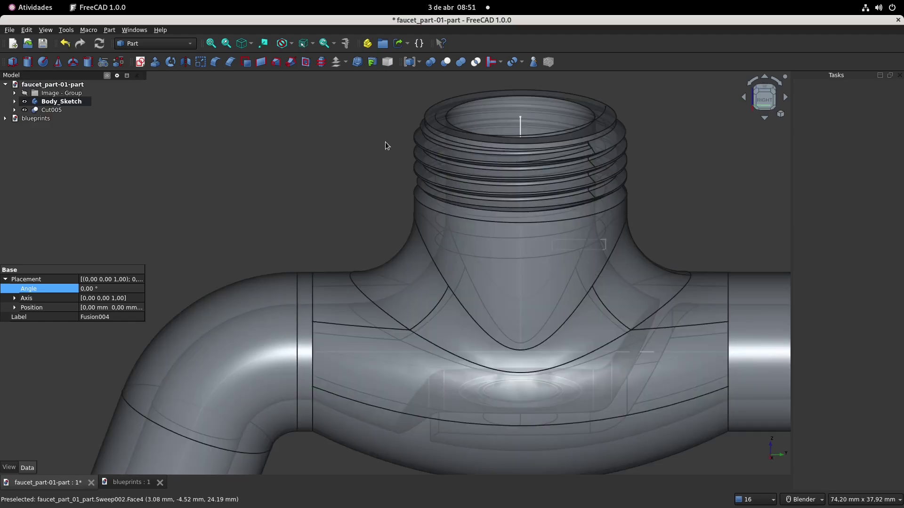
{"action": "mouse_move", "coordinate": [385, 146]}
{"action": "middle_mouse_down"}
{"action": "mouse_move", "coordinate": [394, 165]}
{"action": "mouse_move", "coordinate": [387, 144]}
{"action": "middle_mouse_up"}
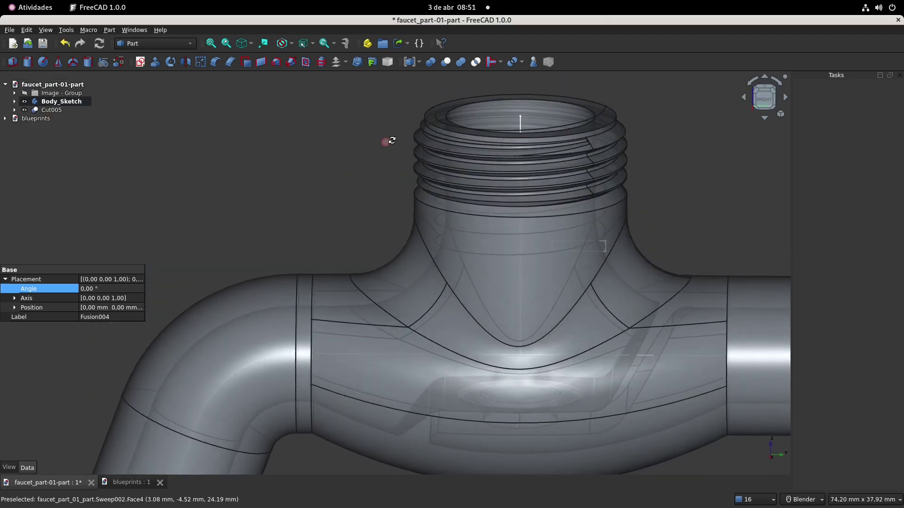
Set the placement angle of the helix inside the cut's Sweep002 to 0°.
{"action": "left_click", "coordinate": [14, 110]}
{"action": "left_click", "coordinate": [67, 127]}
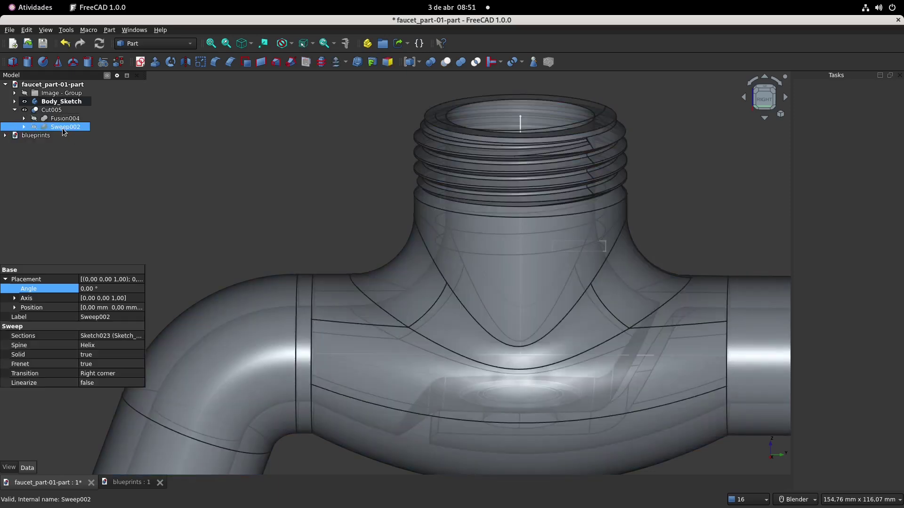
{"action": "left_click", "coordinate": [24, 127]}
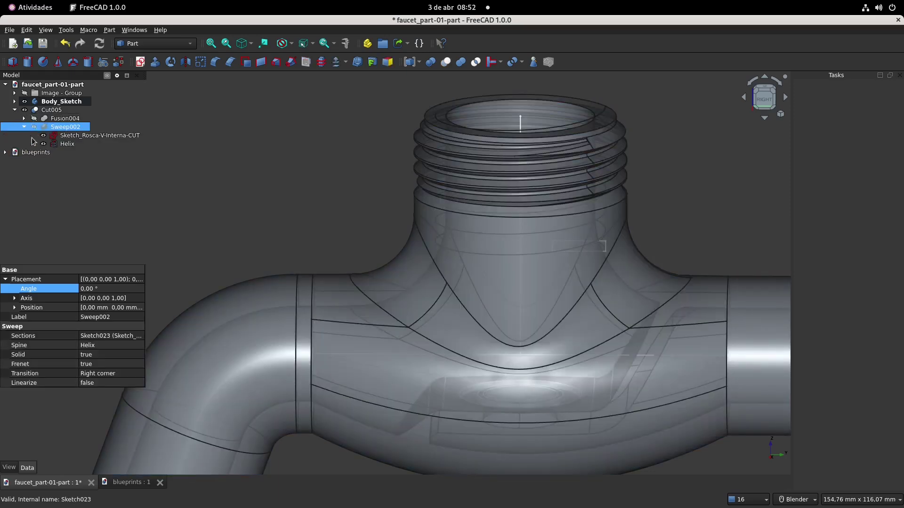
{"action": "left_click", "coordinate": [66, 144]}
{"action": "left_click", "coordinate": [109, 328]}
{"action": "type", "text": "0"}
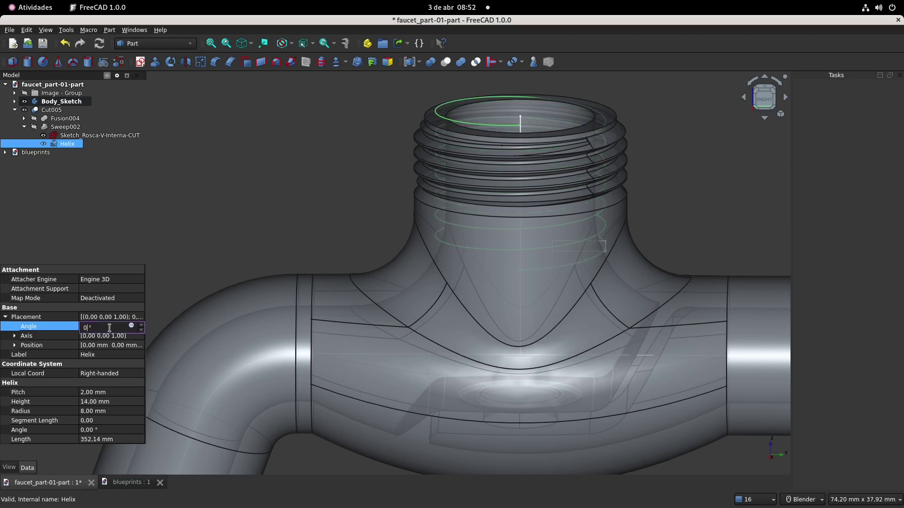
{"action": "key", "text": "Return"}
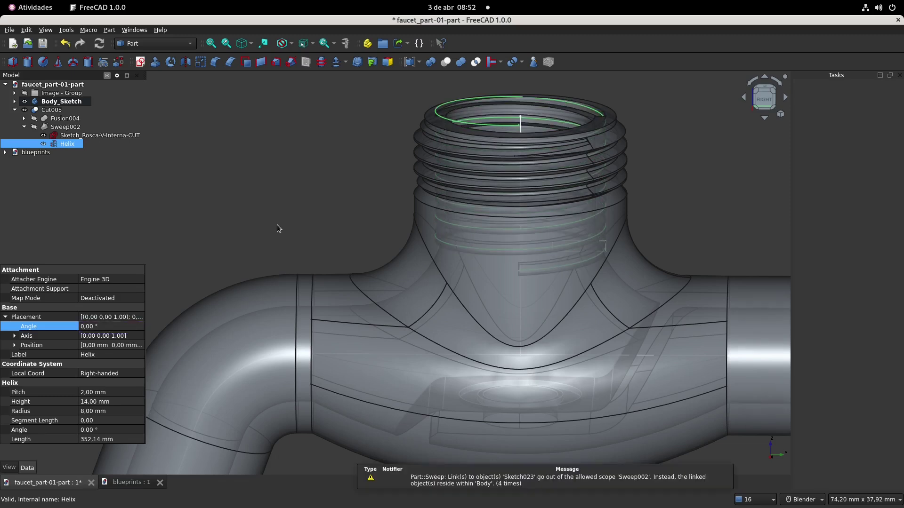
{"action": "left_click", "coordinate": [277, 228]}
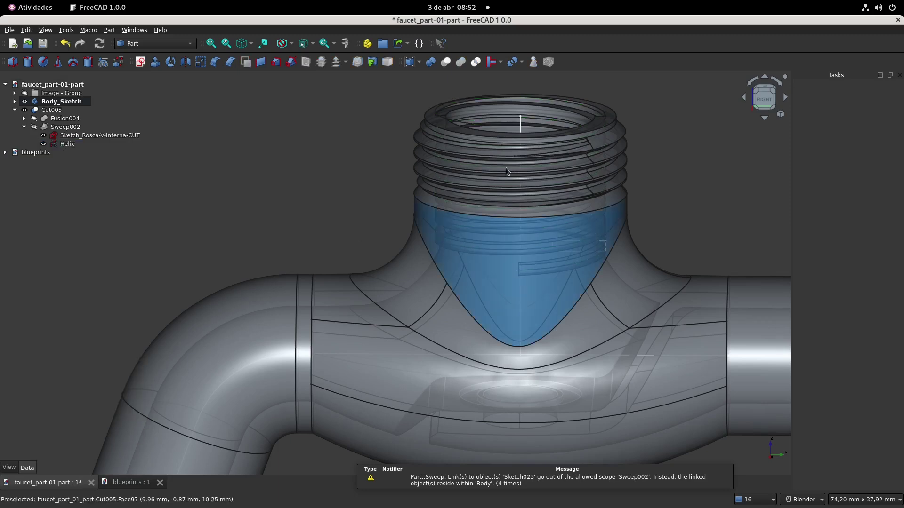
Collapse the cut's entries in the model tree and examine the internal thread inside the vertical neck.
{"action": "middle_click_drag", "start_coordinate": [501, 190], "coordinate": [498, 215]}
{"action": "middle_click_drag", "start_coordinate": [497, 163], "coordinate": [510, 221], "text": "shift"}
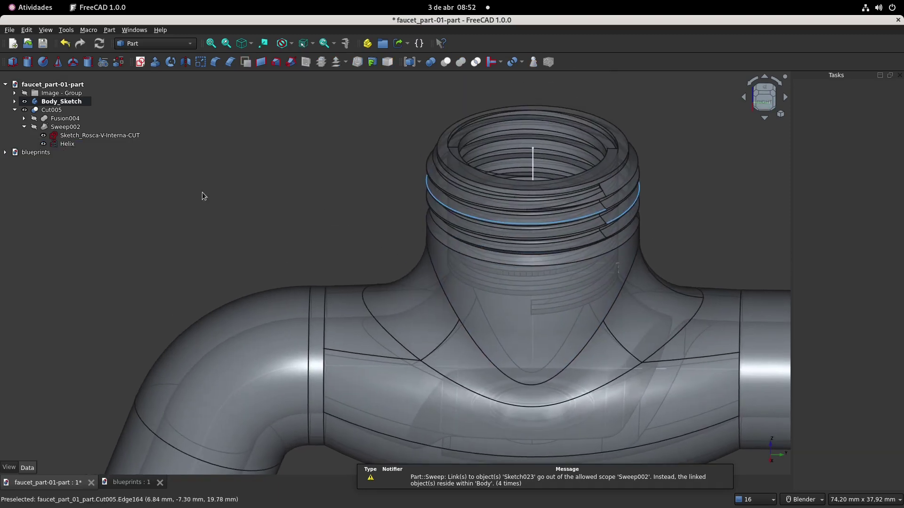
{"action": "left_click", "coordinate": [25, 127]}
{"action": "left_click", "coordinate": [14, 110]}
{"action": "middle_click_drag", "start_coordinate": [298, 167], "coordinate": [418, 187]}
{"action": "middle_click_drag", "start_coordinate": [442, 295], "coordinate": [442, 469], "text": "shift"}
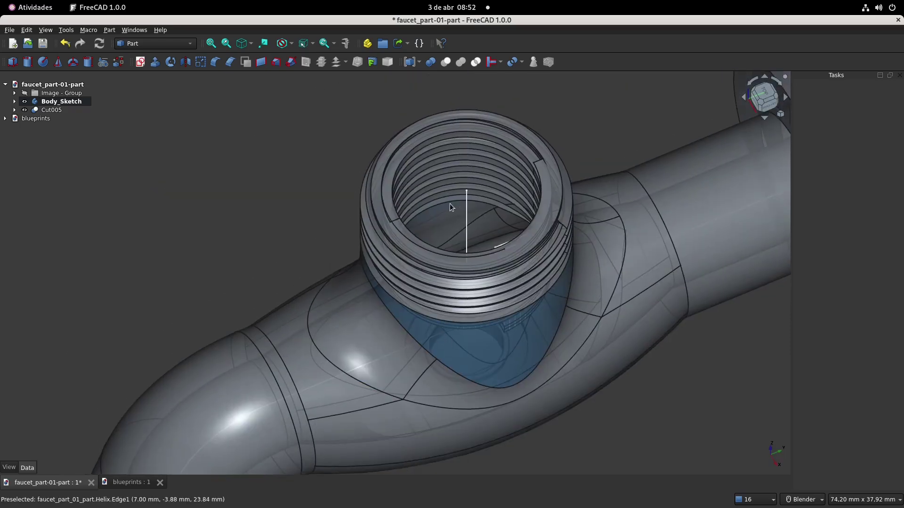
{"action": "scroll", "coordinate": [523, 207], "scroll_direction": "down", "scroll_amount": 1}
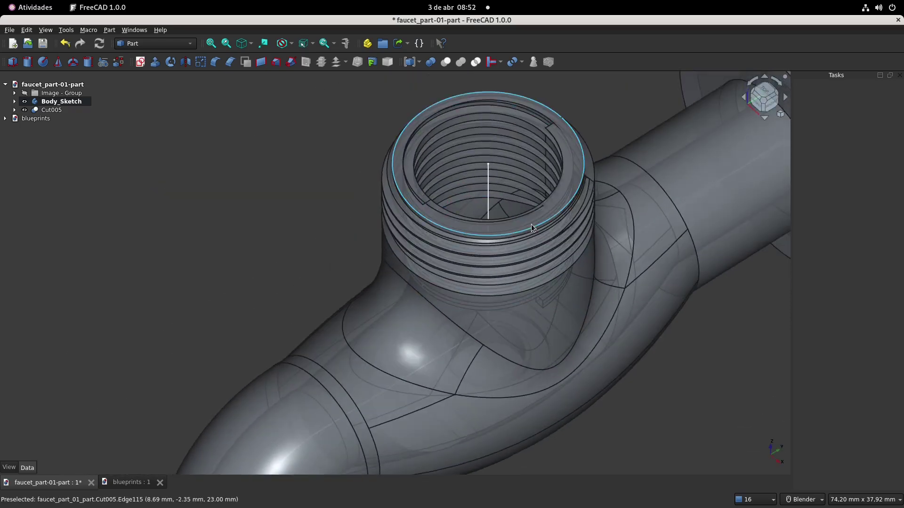
Check the spout end's fillet radii on the section view of the blueprints drawing.
{"action": "scroll", "coordinate": [531, 224], "scroll_direction": "down", "scroll_amount": 3}
{"action": "middle_click_drag", "start_coordinate": [492, 284], "coordinate": [515, 267]}
{"action": "scroll", "coordinate": [515, 267], "scroll_direction": "down", "scroll_amount": 2}
{"action": "middle_click_drag", "start_coordinate": [433, 275], "coordinate": [456, 229], "text": "shift"}
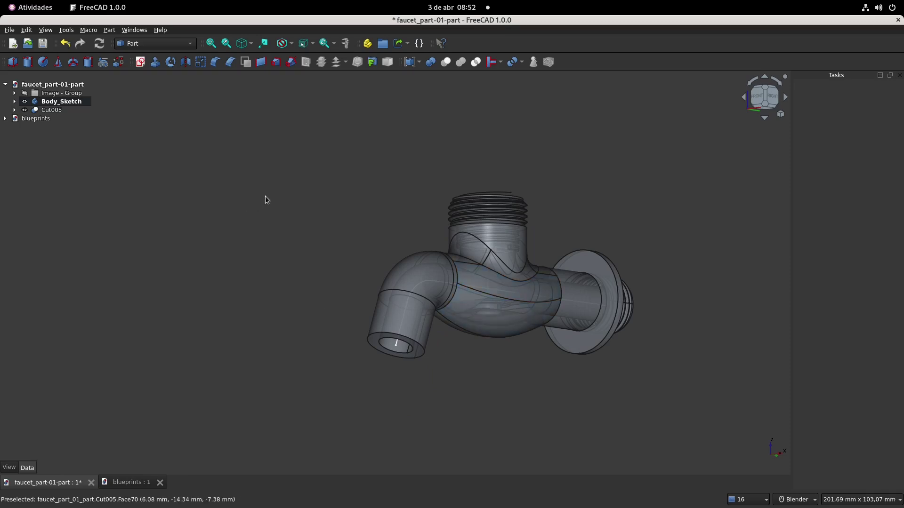
{"action": "middle_click_drag", "start_coordinate": [265, 196], "coordinate": [270, 186], "text": "shift"}
{"action": "left_click", "coordinate": [131, 483]}
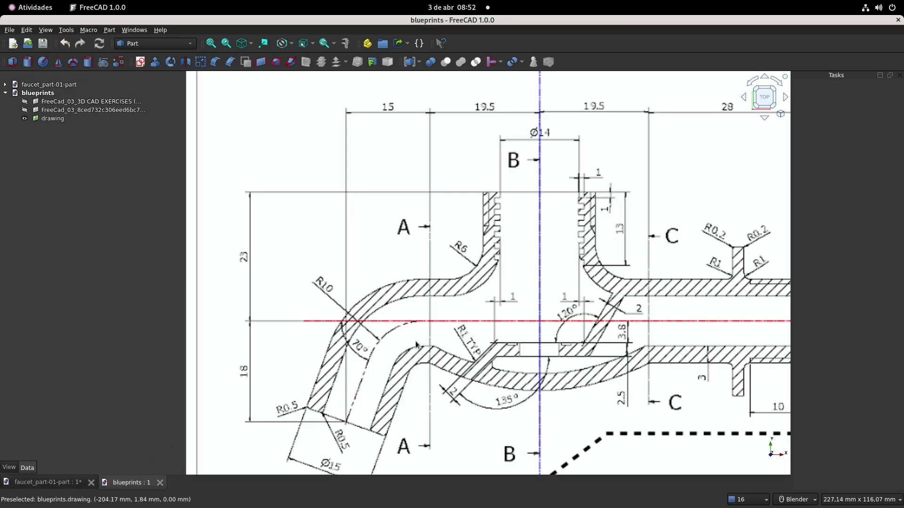
{"action": "middle_click_drag", "start_coordinate": [347, 420], "coordinate": [330, 373], "text": "shift"}
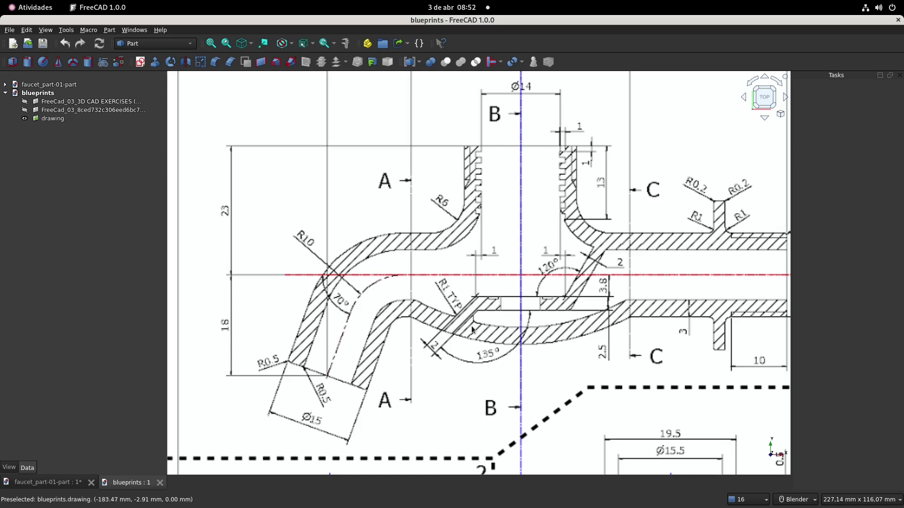
{"action": "left_click", "coordinate": [44, 483]}
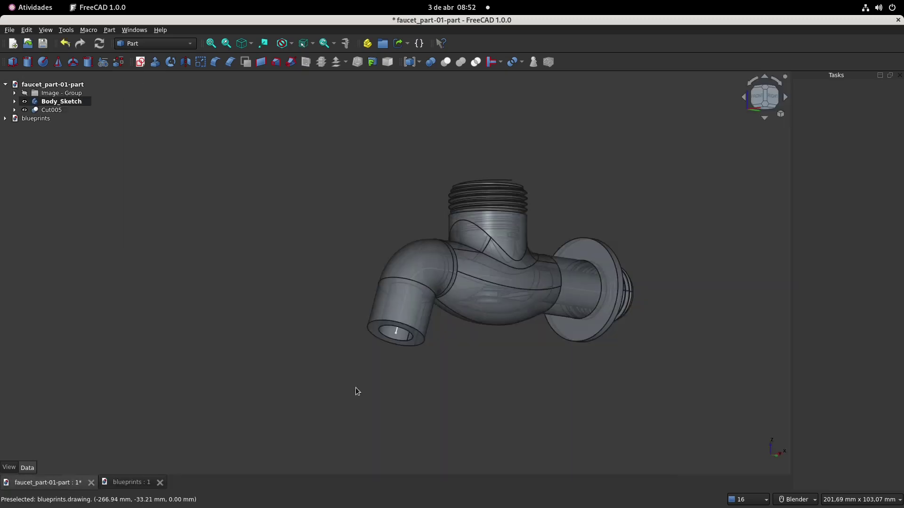
Fillet the inner and outer circular edges of the spout's open end with a 0.5 mm radius.
{"action": "left_click", "coordinate": [394, 341]}
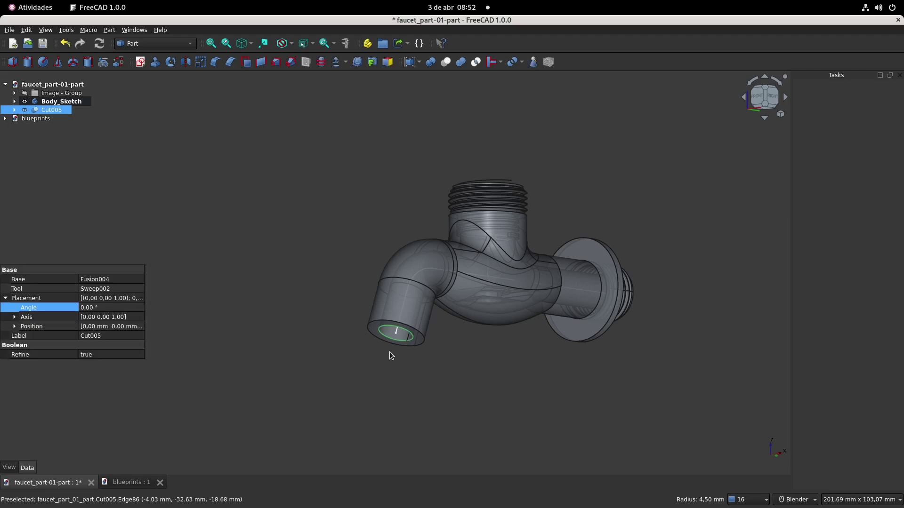
{"action": "left_click", "coordinate": [365, 331], "text": "ctrl"}
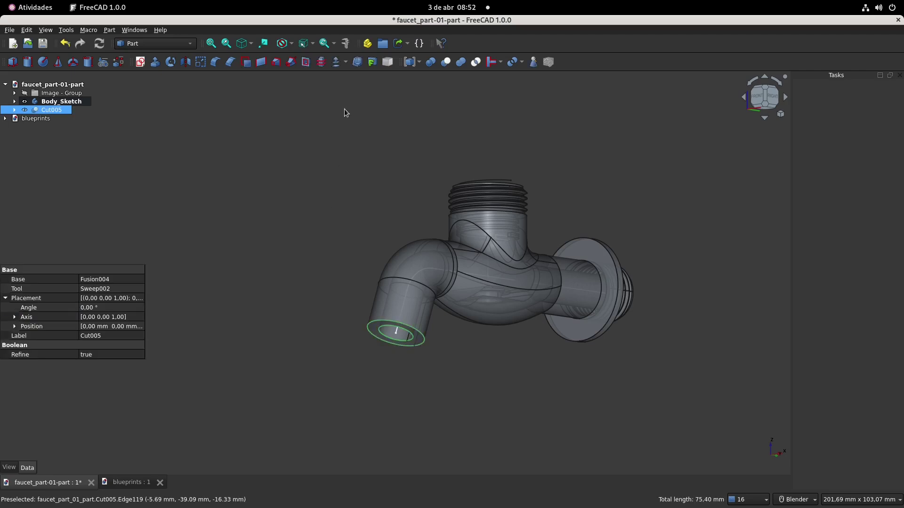
{"action": "left_click", "coordinate": [217, 62]}
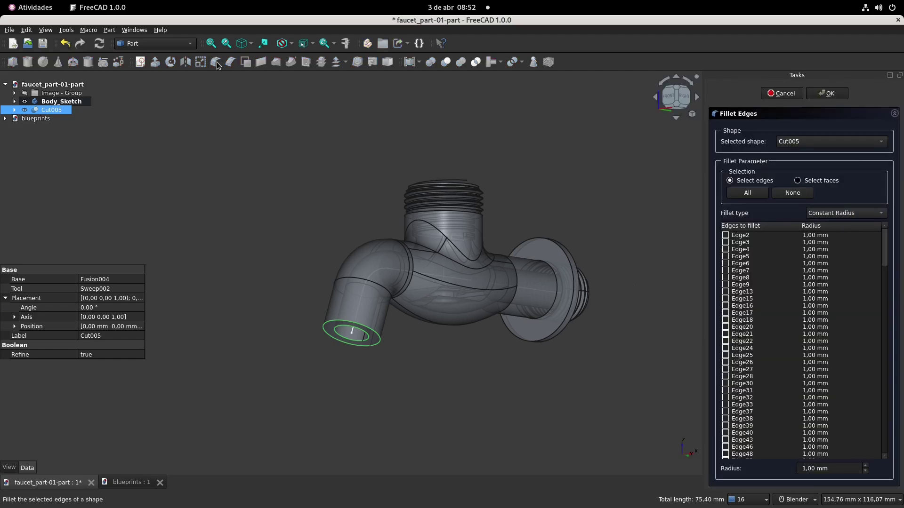
{"action": "triple_click", "coordinate": [840, 468]}
{"action": "type", "text": ",5"}
{"action": "left_click", "coordinate": [827, 93]}
Fillet the edge where the horizontal tube meets the flange's front face with a 1 mm radius, checking the blueprint.
{"action": "middle_click_drag", "start_coordinate": [534, 191], "coordinate": [498, 227]}
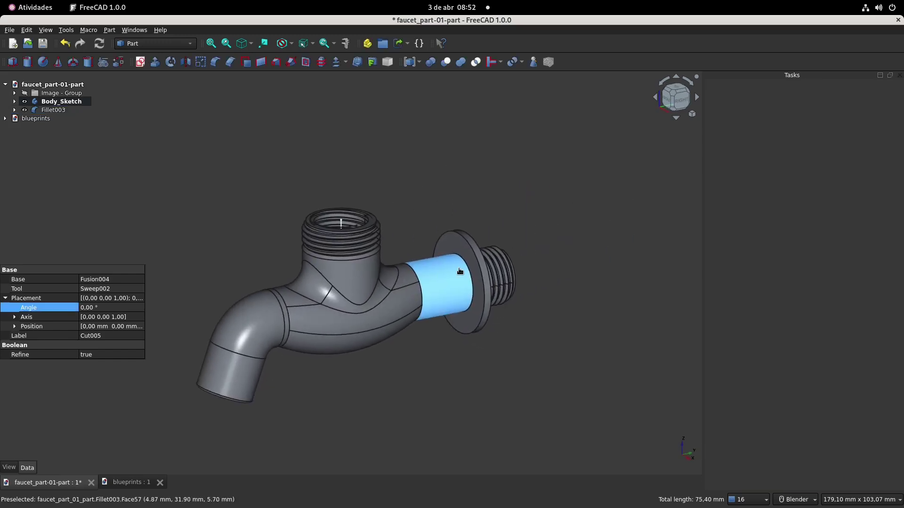
{"action": "scroll", "coordinate": [458, 267], "scroll_direction": "up", "scroll_amount": 5}
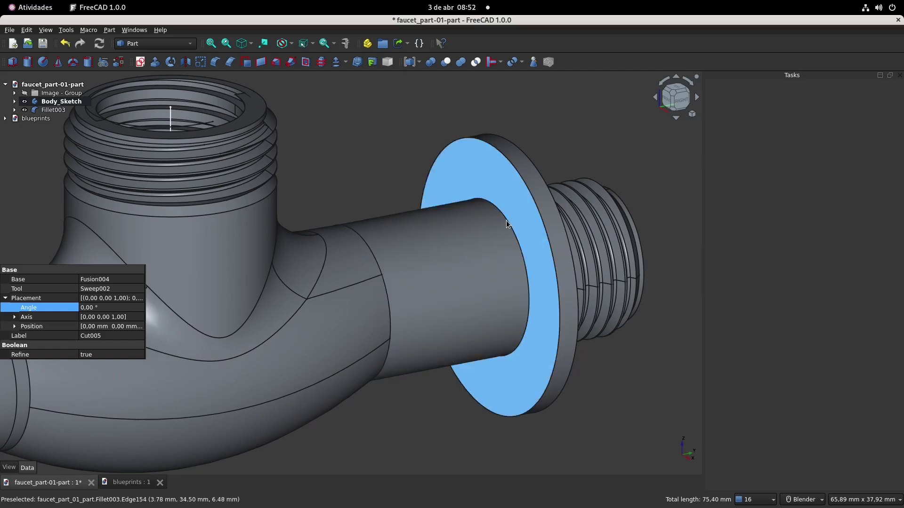
{"action": "left_click", "coordinate": [505, 220]}
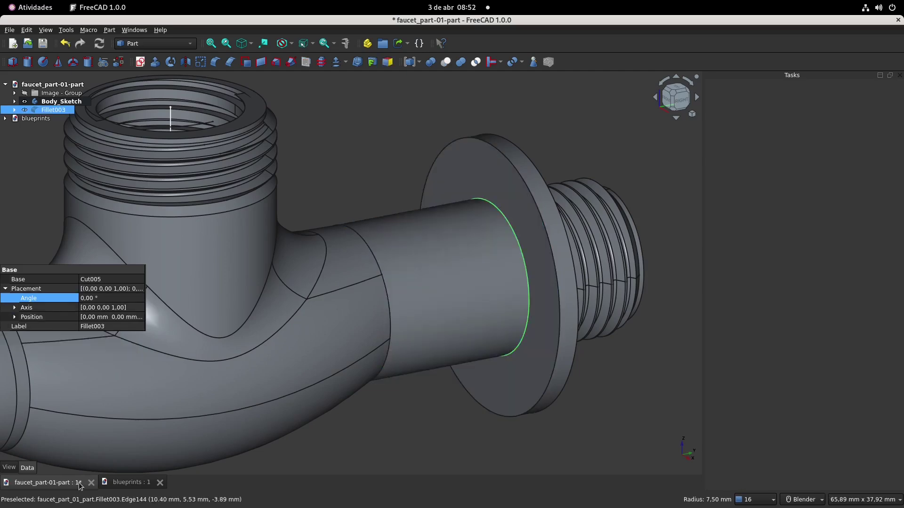
{"action": "left_click", "coordinate": [128, 483]}
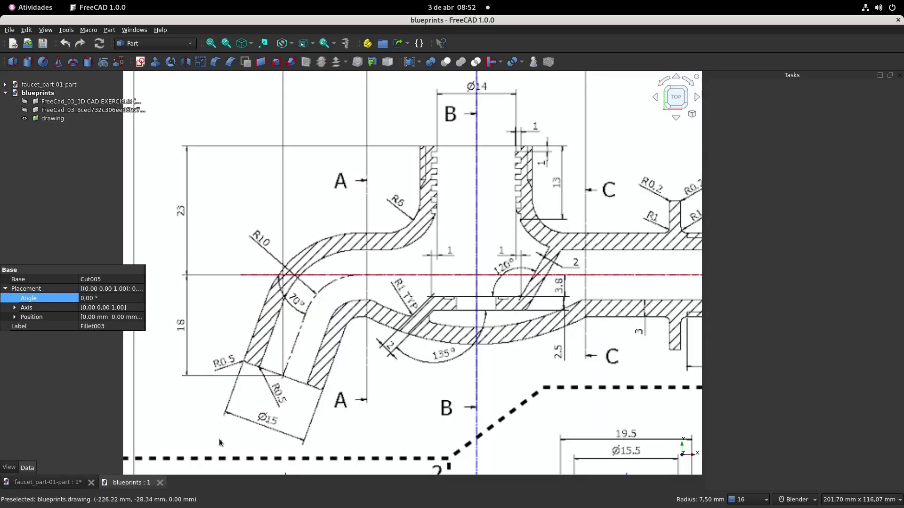
{"action": "left_click", "coordinate": [67, 483]}
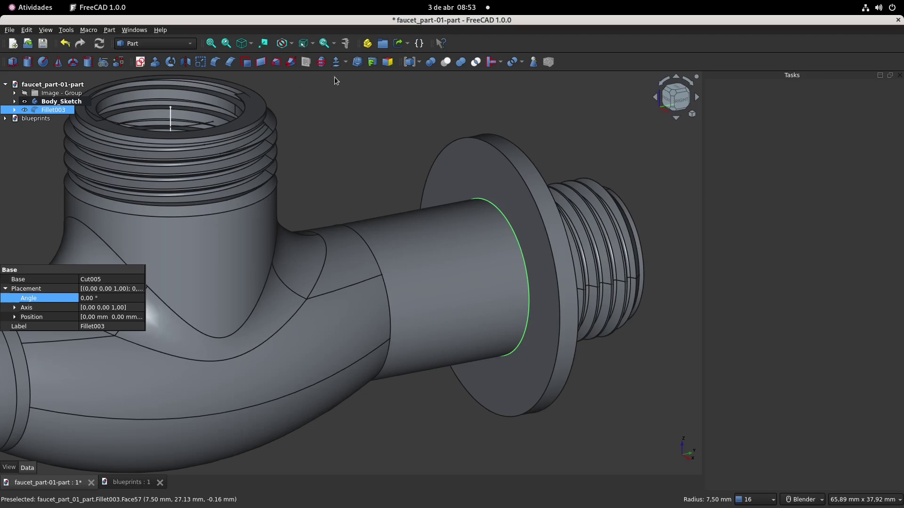
{"action": "left_click", "coordinate": [215, 63]}
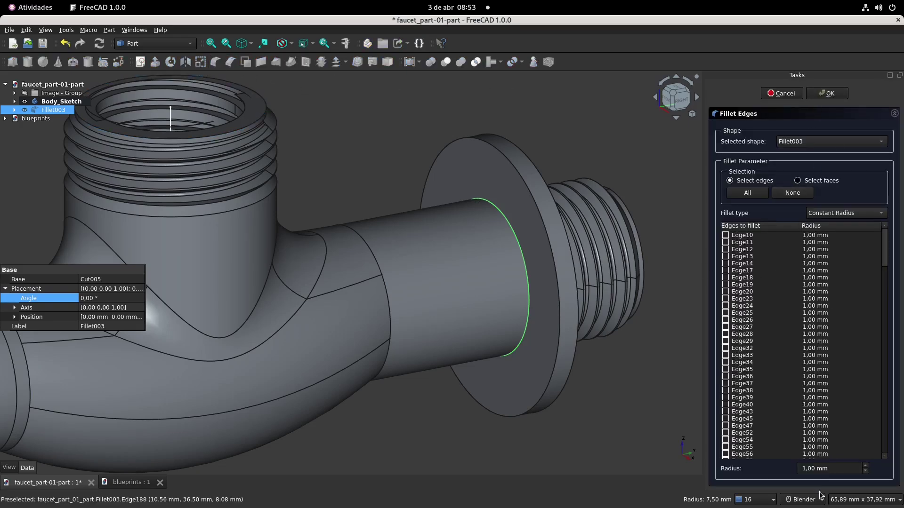
{"action": "left_click", "coordinate": [828, 93]}
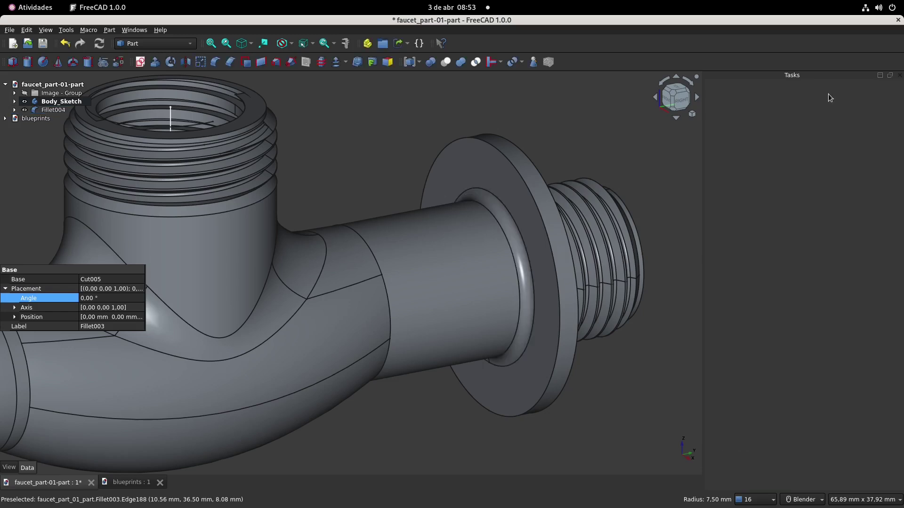
Fillet both outer rim edges of the wall flange with a 0.2 mm radius, as given on the blueprint.
{"action": "left_click", "coordinate": [500, 156]}
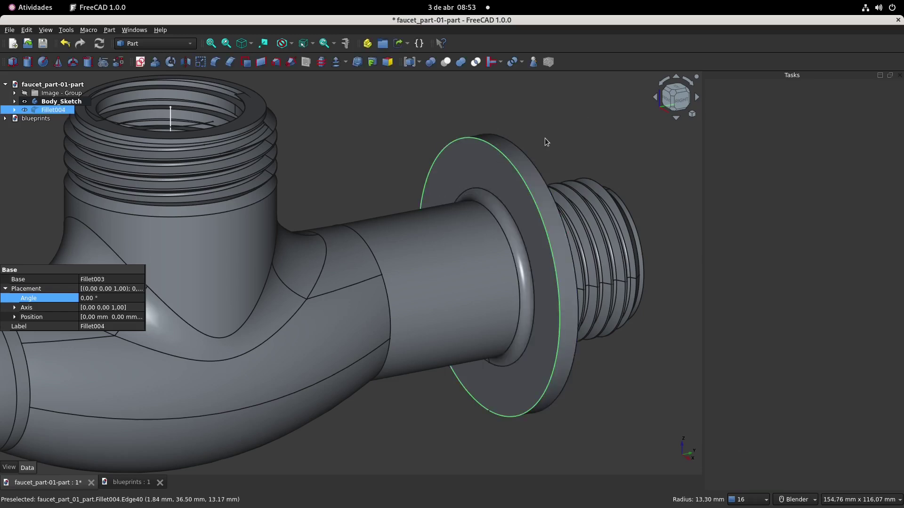
{"action": "left_click", "coordinate": [521, 149], "text": "ctrl"}
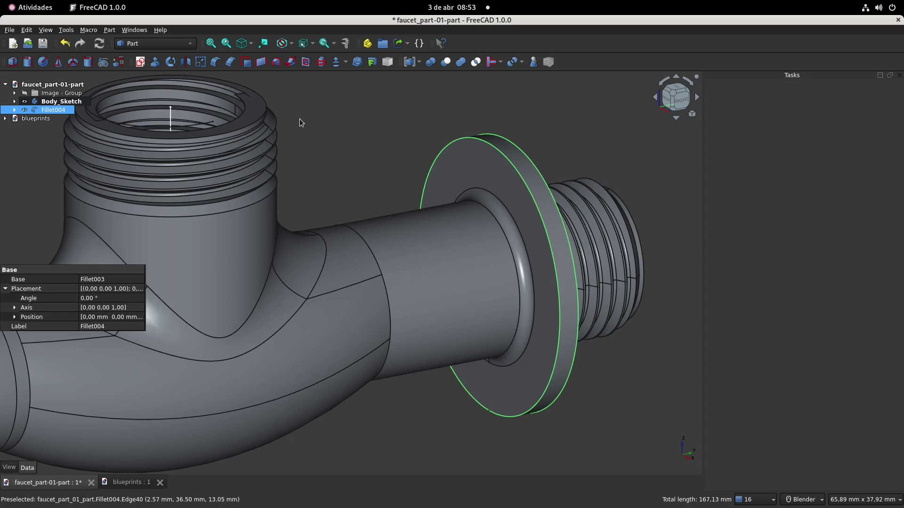
{"action": "left_click", "coordinate": [128, 483]}
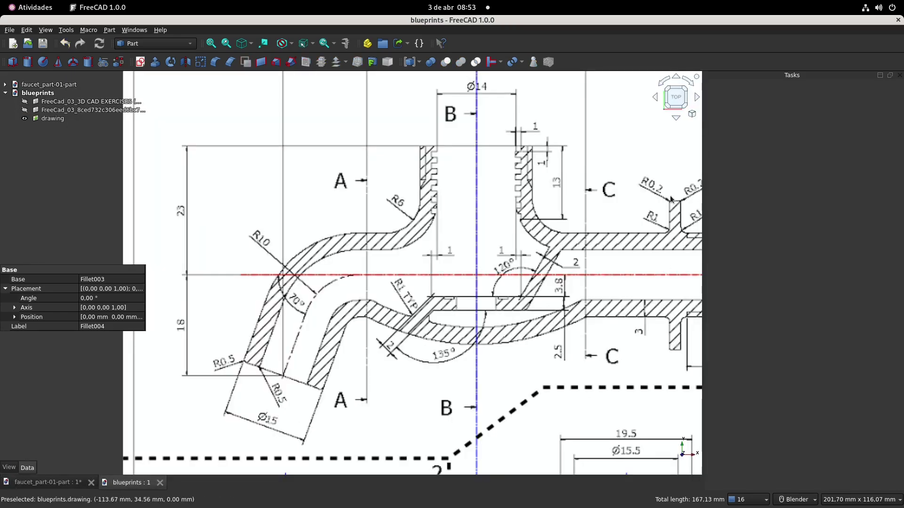
{"action": "left_click", "coordinate": [59, 482]}
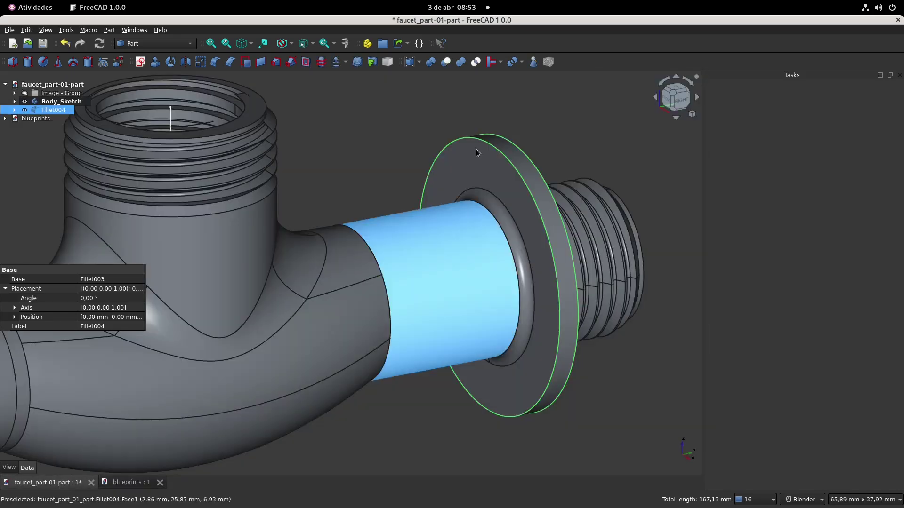
{"action": "left_click", "coordinate": [216, 63]}
{"action": "left_click_drag", "start_coordinate": [833, 468], "coordinate": [709, 467]}
{"action": "type", "text": ",2"}
{"action": "left_click", "coordinate": [827, 93]}
Fillet the edge between the flange's rear face and the threaded inlet with a 0.5 mm radius.
{"action": "middle_click_drag", "start_coordinate": [535, 256], "coordinate": [579, 199]}
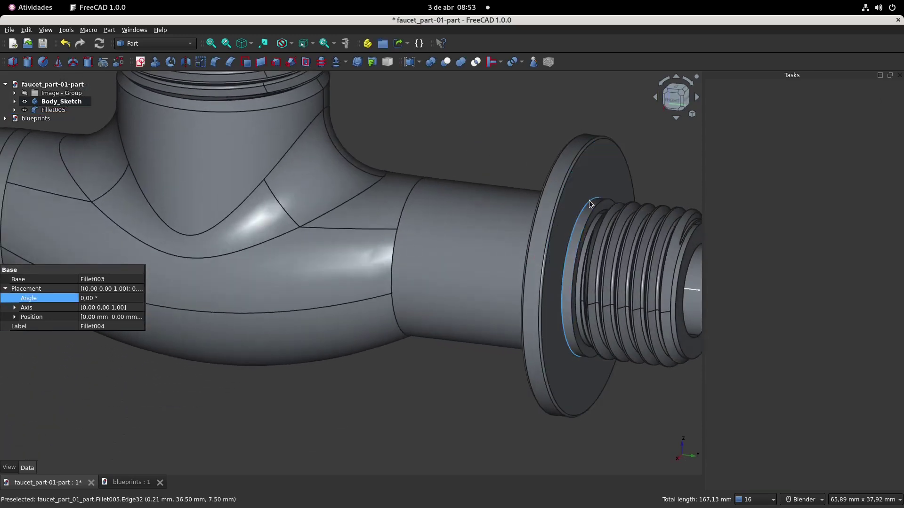
{"action": "left_click", "coordinate": [591, 203]}
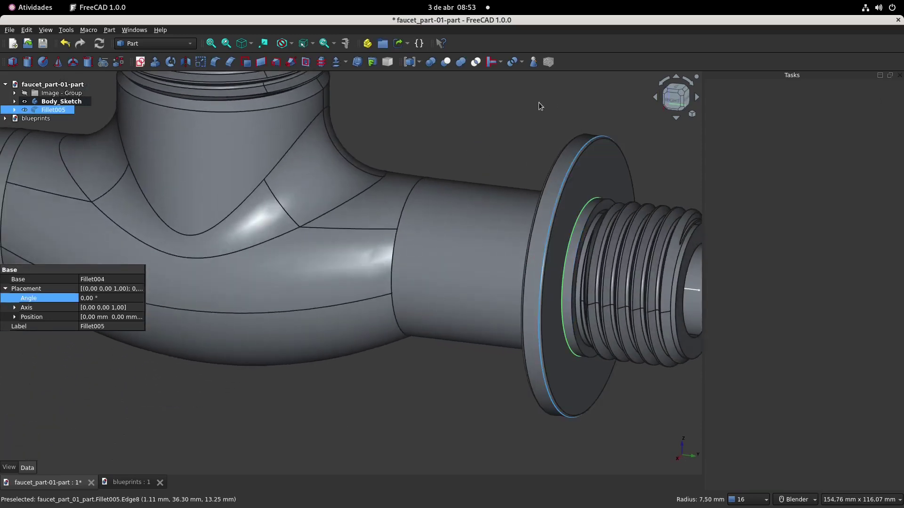
{"action": "left_click", "coordinate": [216, 62]}
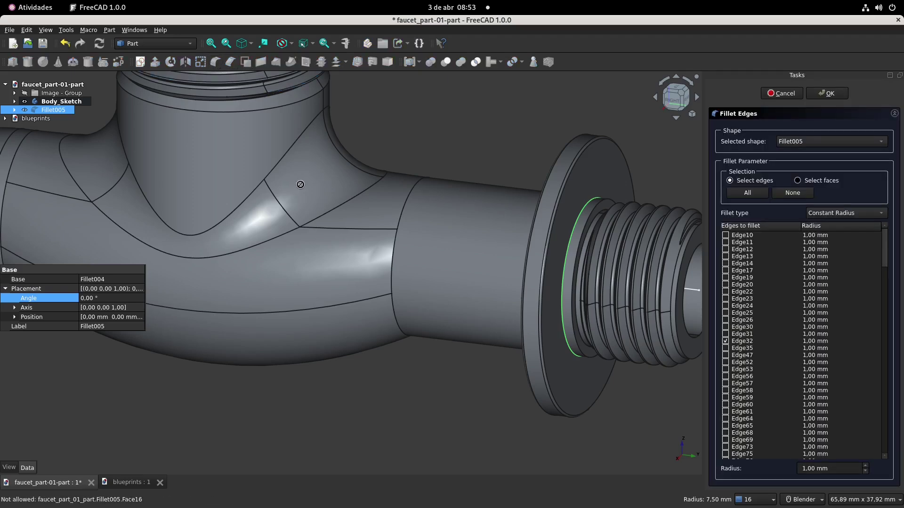
{"action": "left_click", "coordinate": [835, 471]}
{"action": "type", "text": ",5"}
{"action": "left_click", "coordinate": [828, 94]}
Examine the filleted faucet body in the isometric view and from slightly different angles.
{"action": "scroll", "coordinate": [396, 241], "scroll_direction": "down", "scroll_amount": 5}
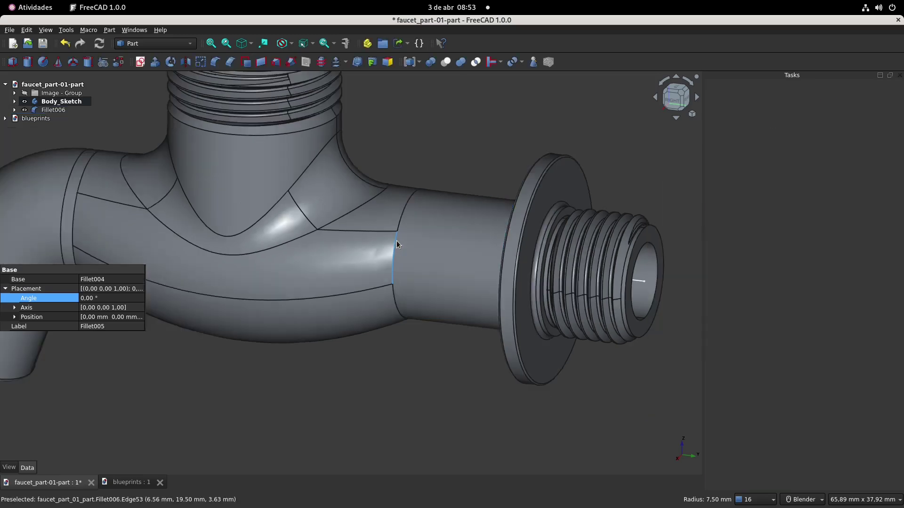
{"action": "key", "text": "0"}
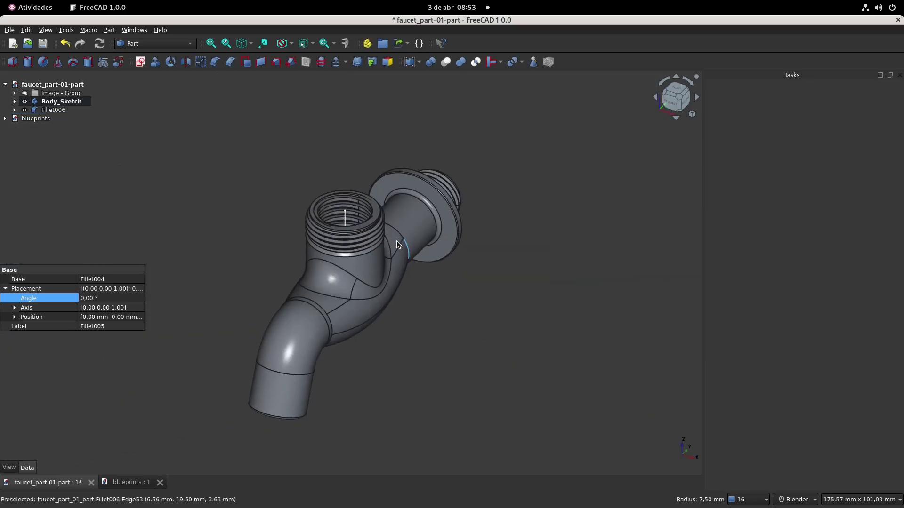
{"action": "middle_click_drag", "start_coordinate": [478, 245], "coordinate": [502, 291]}
{"action": "scroll", "coordinate": [474, 291], "scroll_direction": "up", "scroll_amount": 1}
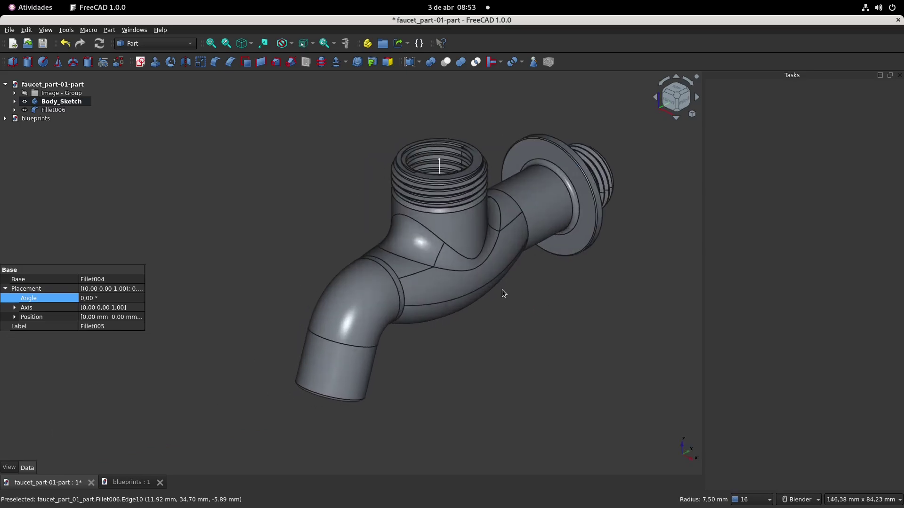
{"action": "mouse_move", "coordinate": [518, 330]}
{"action": "middle_mouse_down", "text": "shift"}
{"action": "mouse_move", "coordinate": [527, 343]}
{"action": "mouse_move", "coordinate": [530, 336]}
{"action": "middle_mouse_up", "text": "shift"}
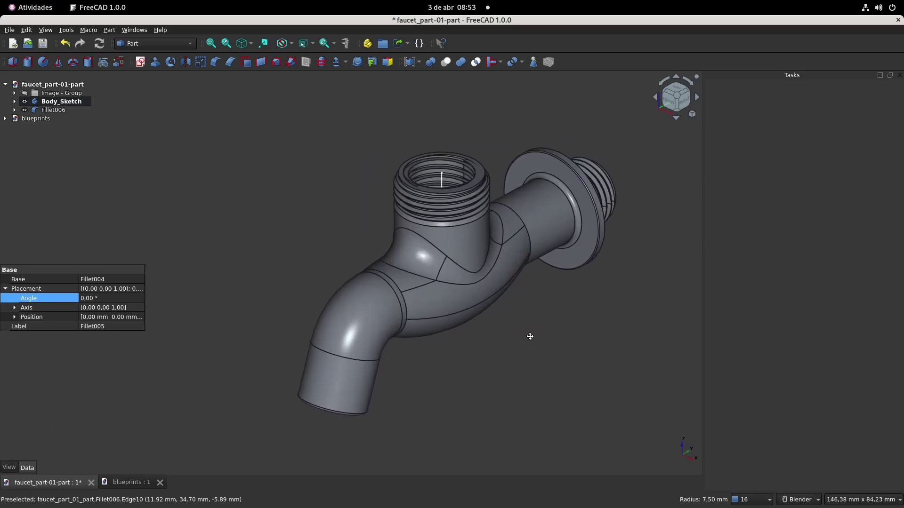
{"action": "middle_click_drag", "start_coordinate": [344, 151], "coordinate": [319, 160]}
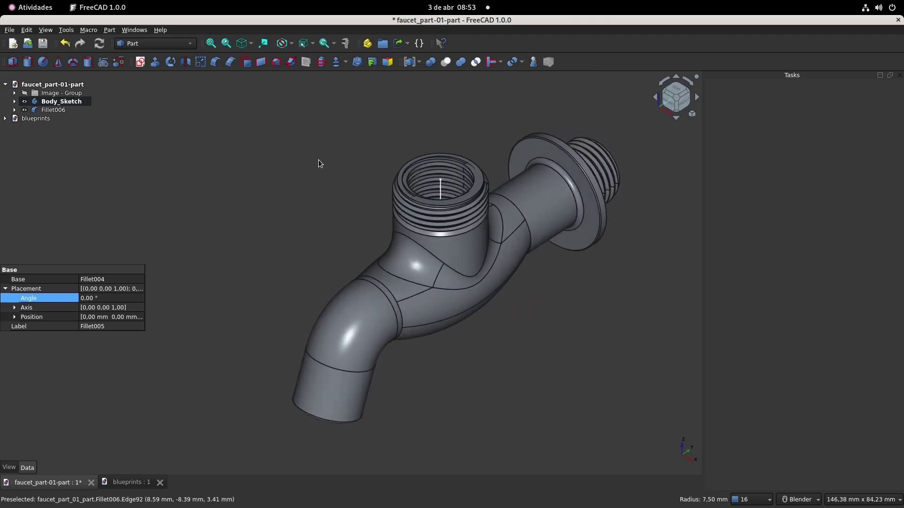
{"action": "middle_click_drag", "start_coordinate": [331, 198], "coordinate": [329, 192]}
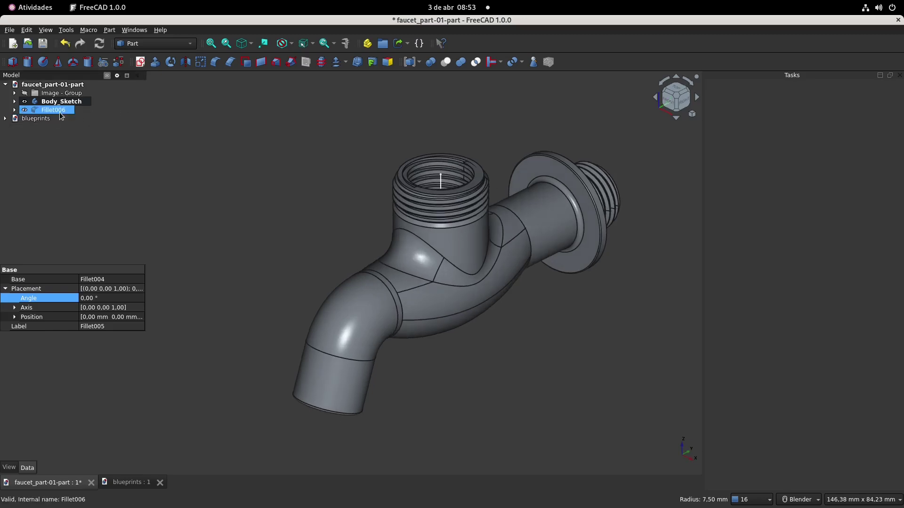
Hide Body_Sketch, leaving only the filleted faucet body displayed, and save the document.
{"action": "left_click", "coordinate": [78, 103]}
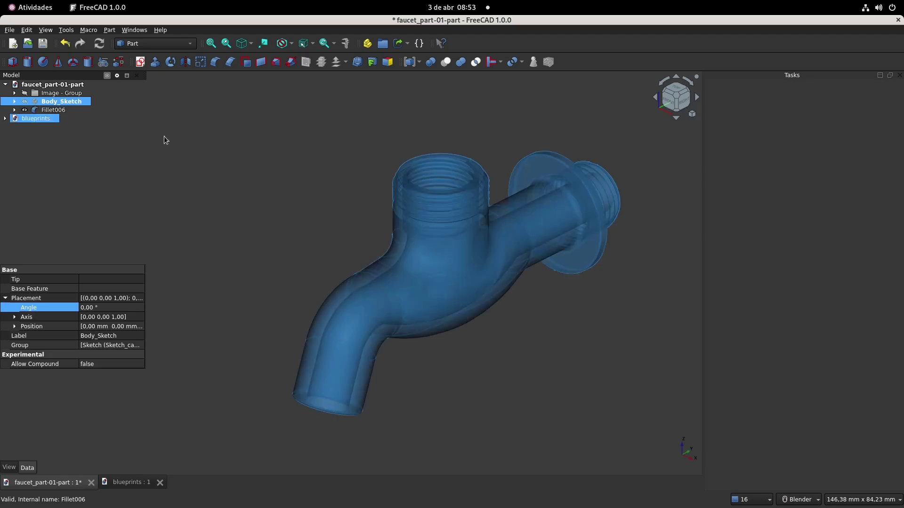
{"action": "left_click", "coordinate": [55, 110]}
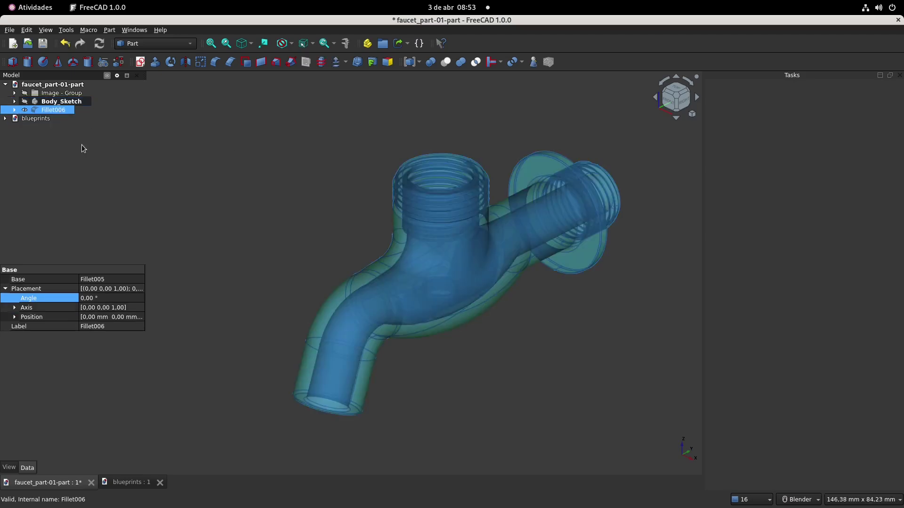
{"action": "left_click", "coordinate": [57, 101], "text": "ctrl"}
{"action": "left_click", "coordinate": [58, 110]}
{"action": "left_click", "coordinate": [228, 144]}
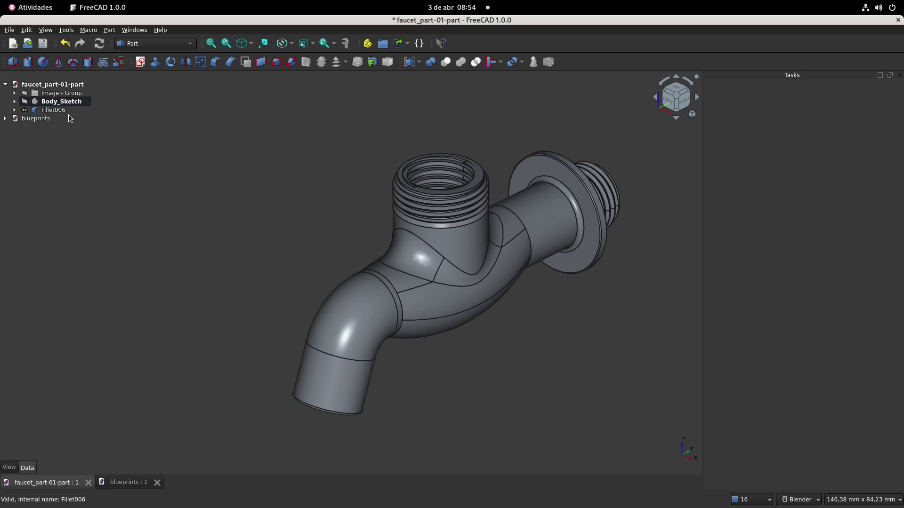
Export the filleted body Fillet006 as a Collada (.dae) file into the CAD_3D folder.
{"action": "left_click", "coordinate": [54, 110]}
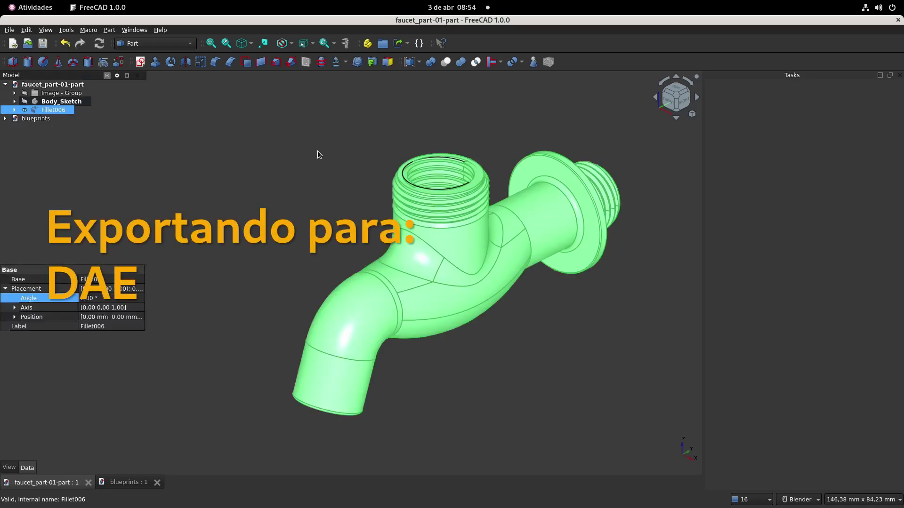
{"action": "key", "text": "ctrl+e"}
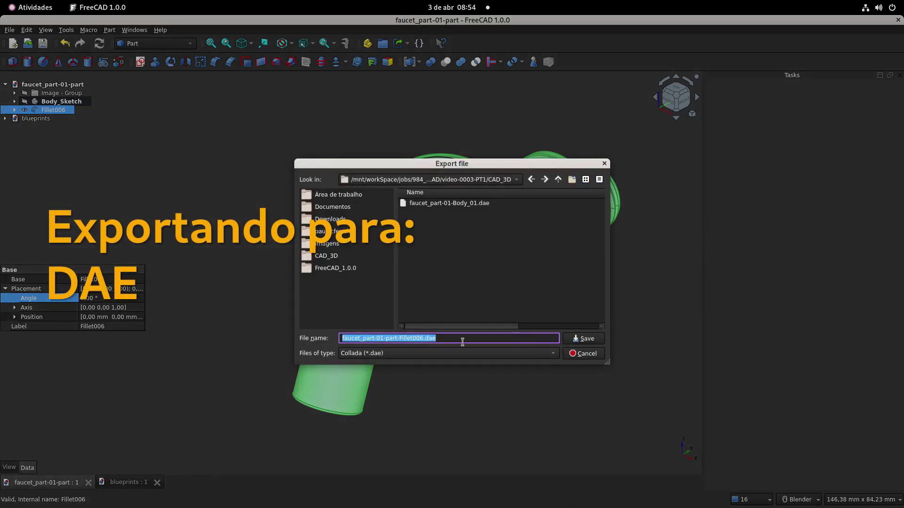
{"action": "left_click", "coordinate": [584, 339]}
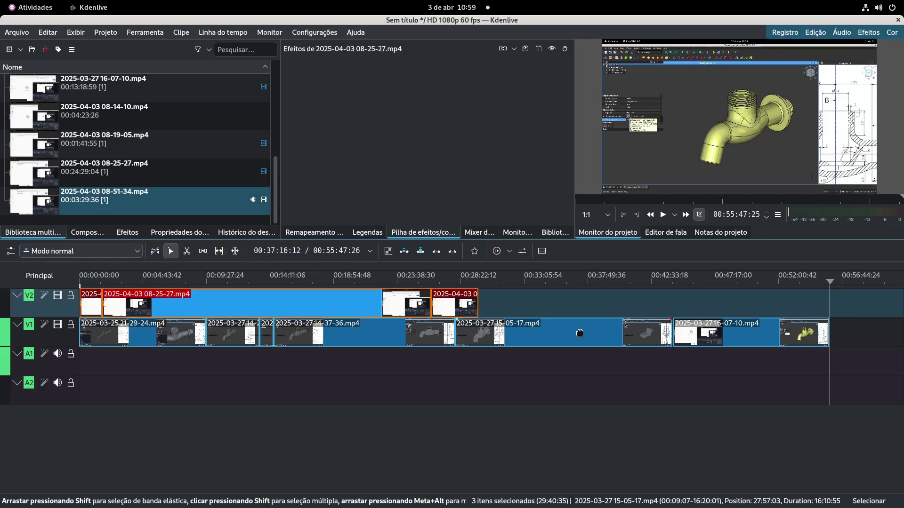
Switch to Kdenlive and compare the total durations of the clips on tracks V1 and V2.
{"action": "left_click", "coordinate": [580, 333]}
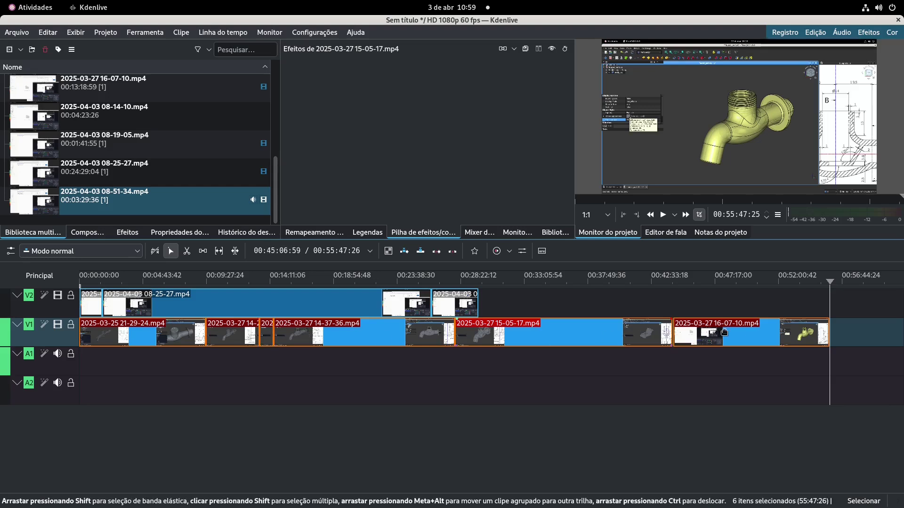
{"action": "left_click", "coordinate": [358, 304]}
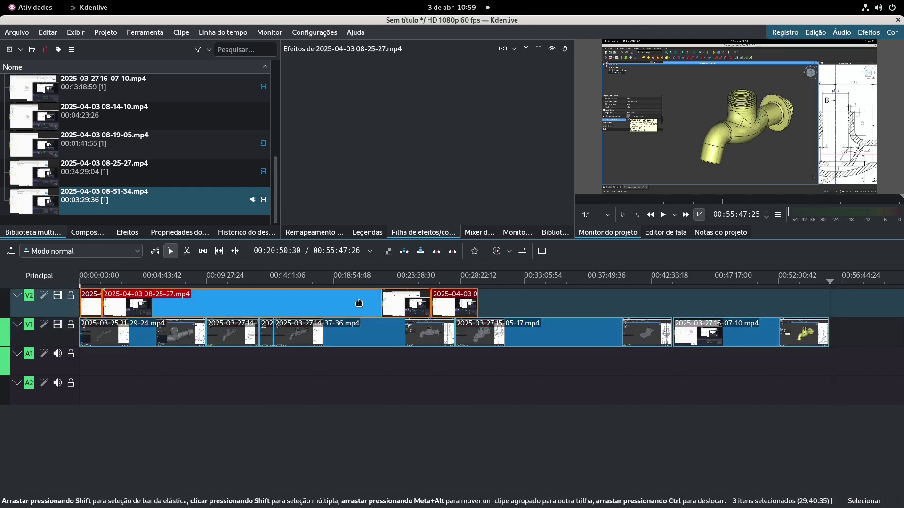
Move the timeline playhead between the ends of the V2 and V1 clips to compare their durations, and preview frames in between.
{"action": "left_click", "coordinate": [389, 276]}
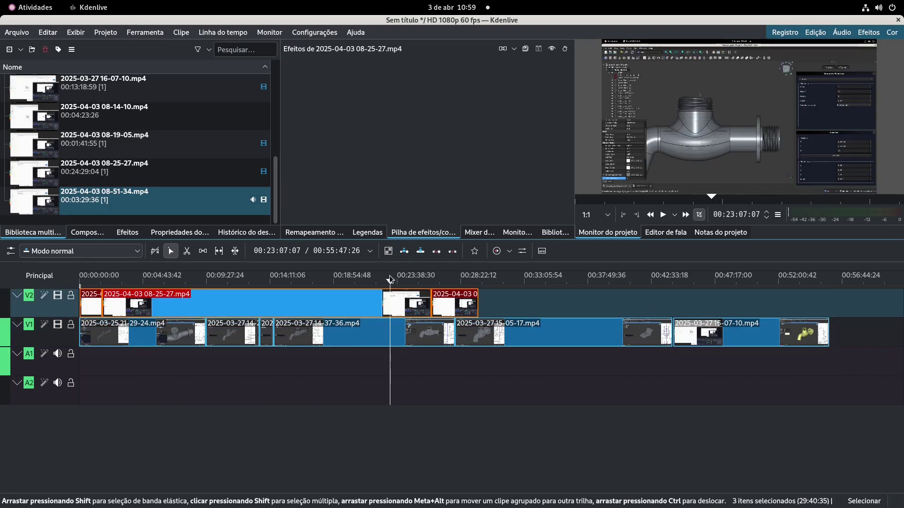
{"action": "left_click", "coordinate": [479, 276]}
{"action": "left_click_drag", "start_coordinate": [478, 275], "coordinate": [478, 276]}
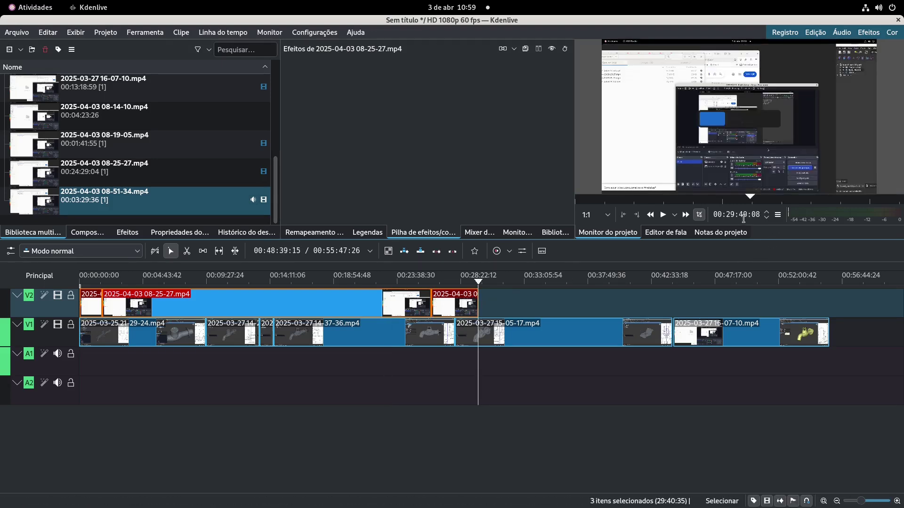
{"action": "left_click", "coordinate": [829, 283]}
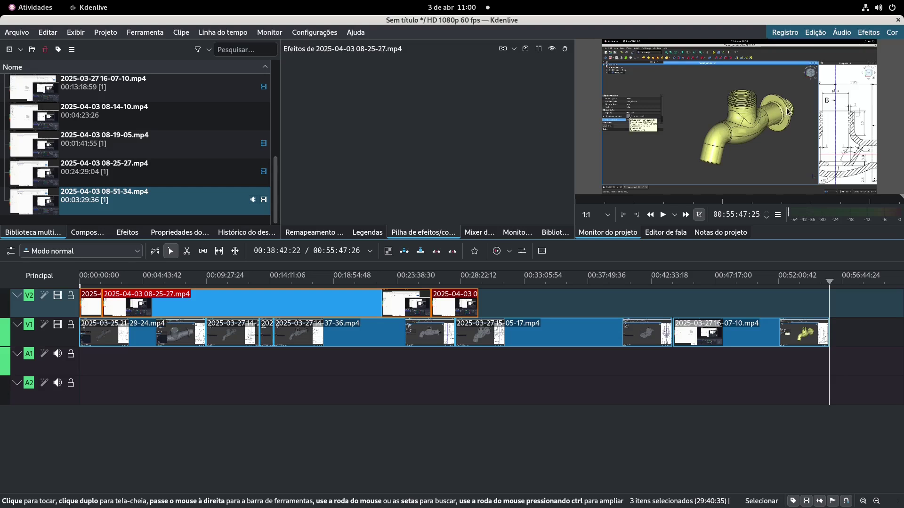
{"action": "left_click_drag", "start_coordinate": [460, 281], "coordinate": [457, 280]}
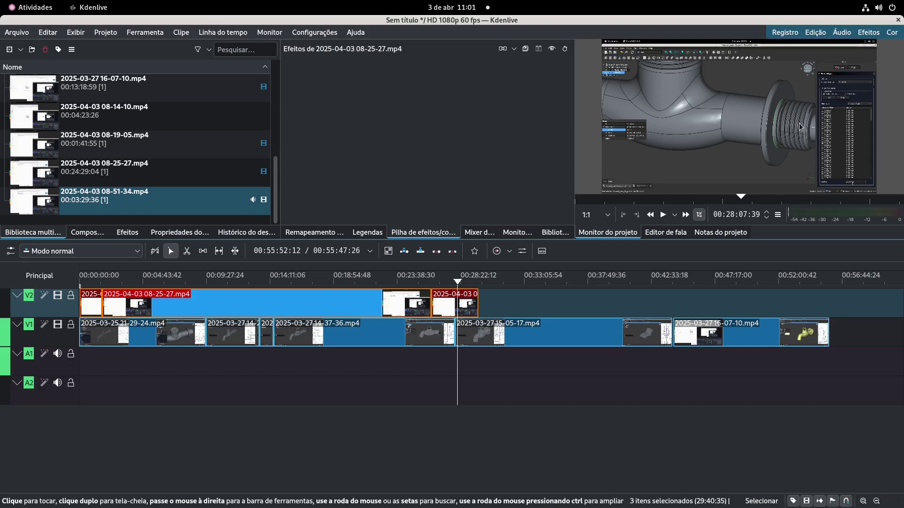
{"action": "left_click", "coordinate": [688, 281]}
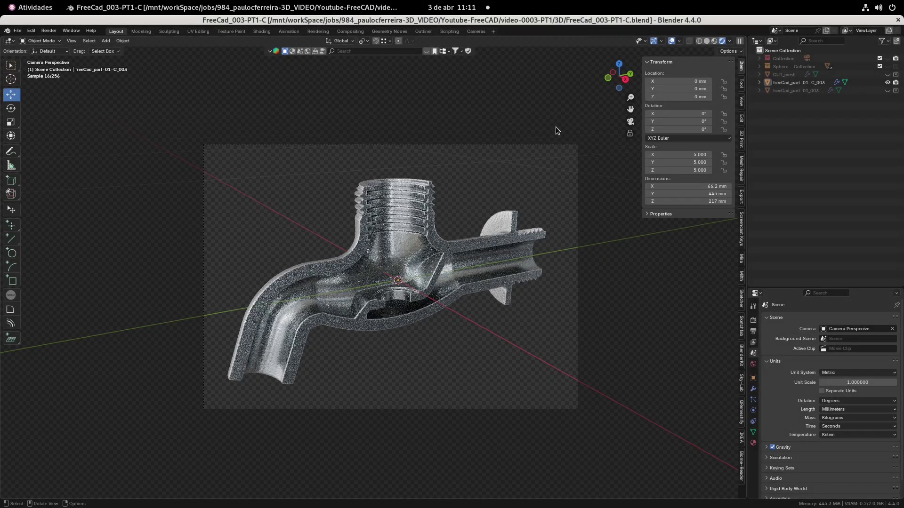
Switch to Blender and turn the viewport display of freeCad_part-01-C_003's Boolean modifier off and back on to compare the whole and sectioned faucet.
{"action": "left_click", "coordinate": [799, 82]}
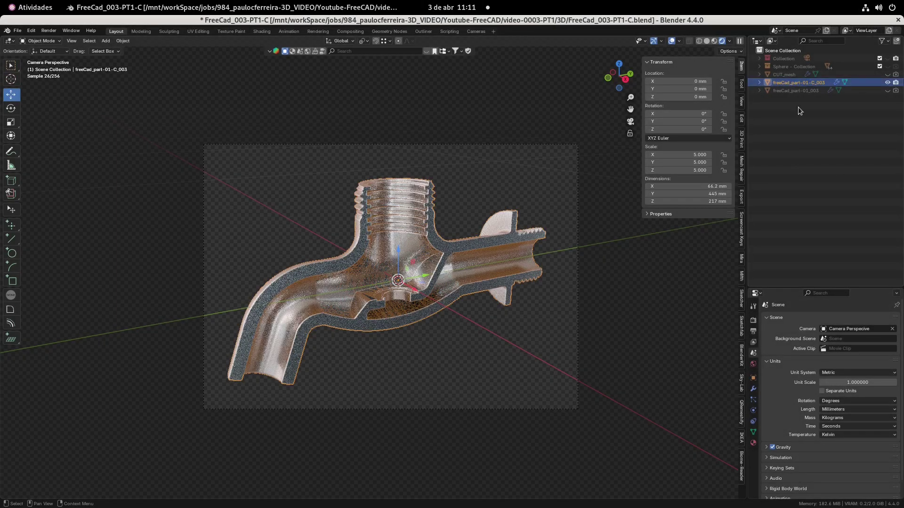
{"action": "left_click", "coordinate": [753, 389]}
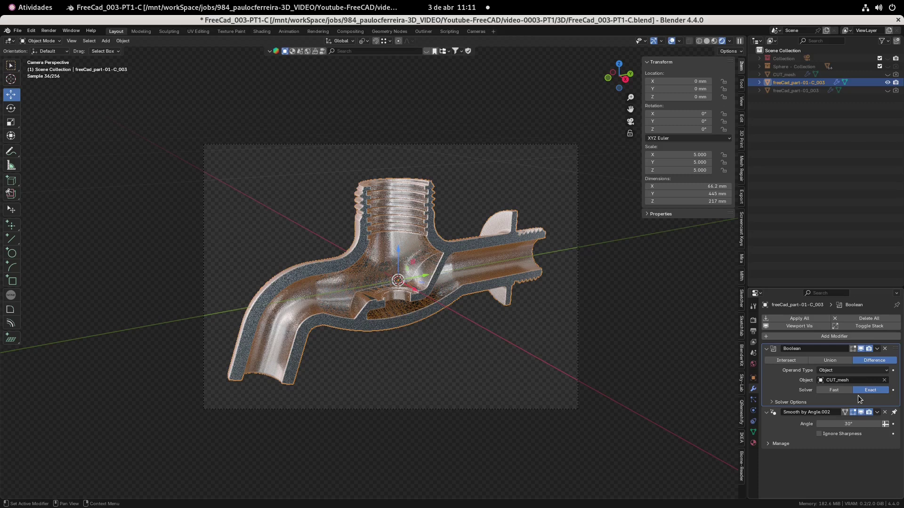
{"action": "left_click", "coordinate": [860, 349]}
{"action": "left_click", "coordinate": [644, 284]}
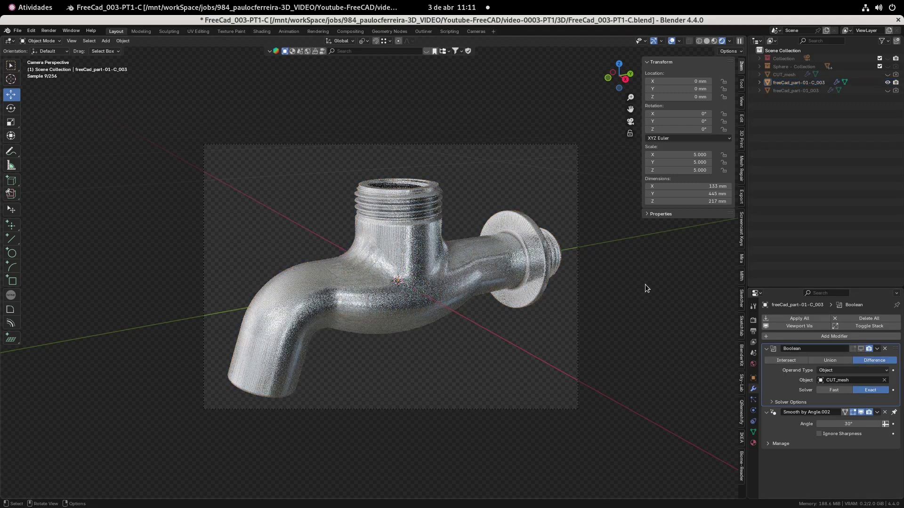
{"action": "left_click", "coordinate": [861, 349]}
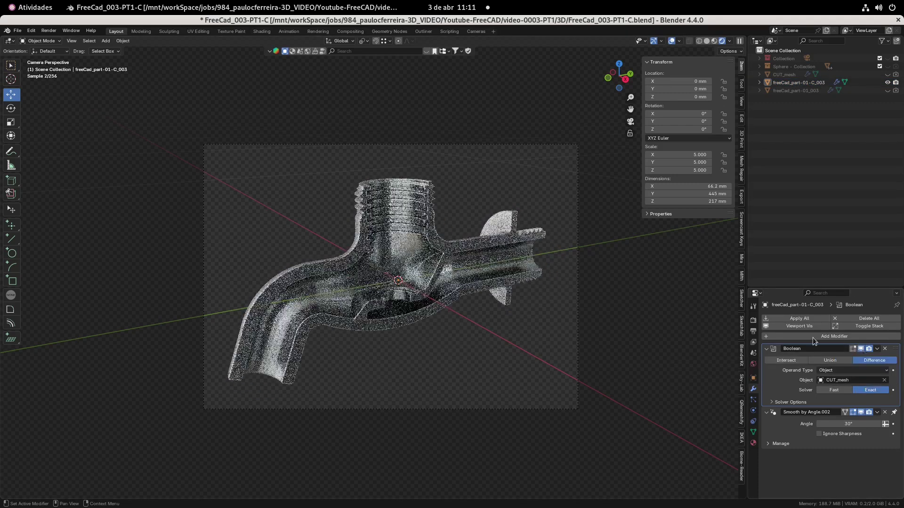